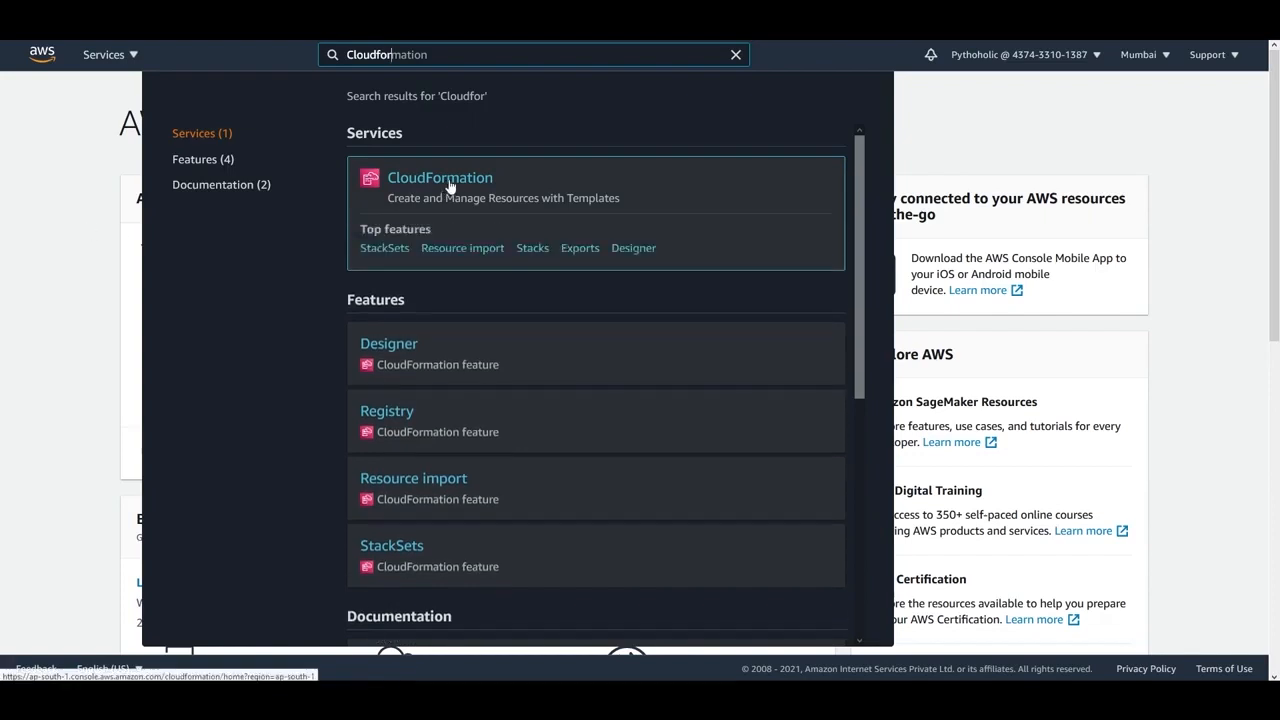
# Step: Open the CloudFormation service and start creating a new stack
pyautogui.click(449, 186)
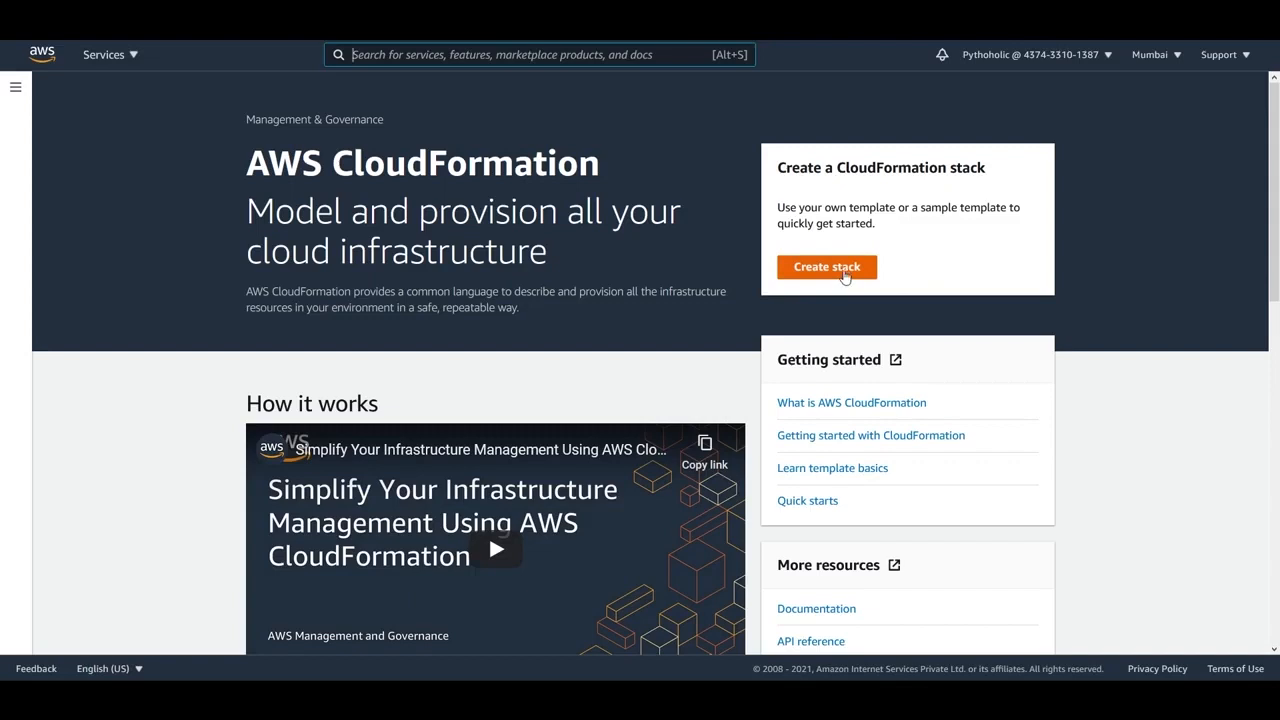
pyautogui.click(843, 272)
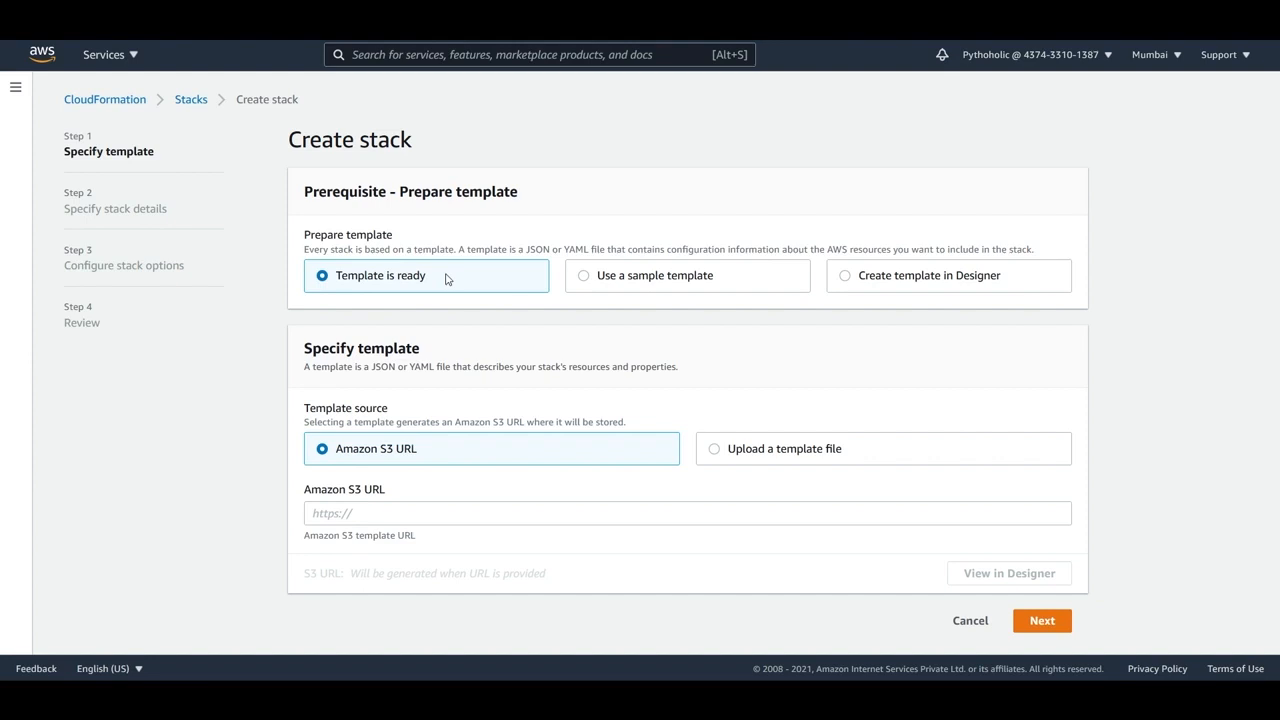
# Step: Switch the template preparation to a sample template and browse the available sample templates without choosing one
pyautogui.click(584, 278)
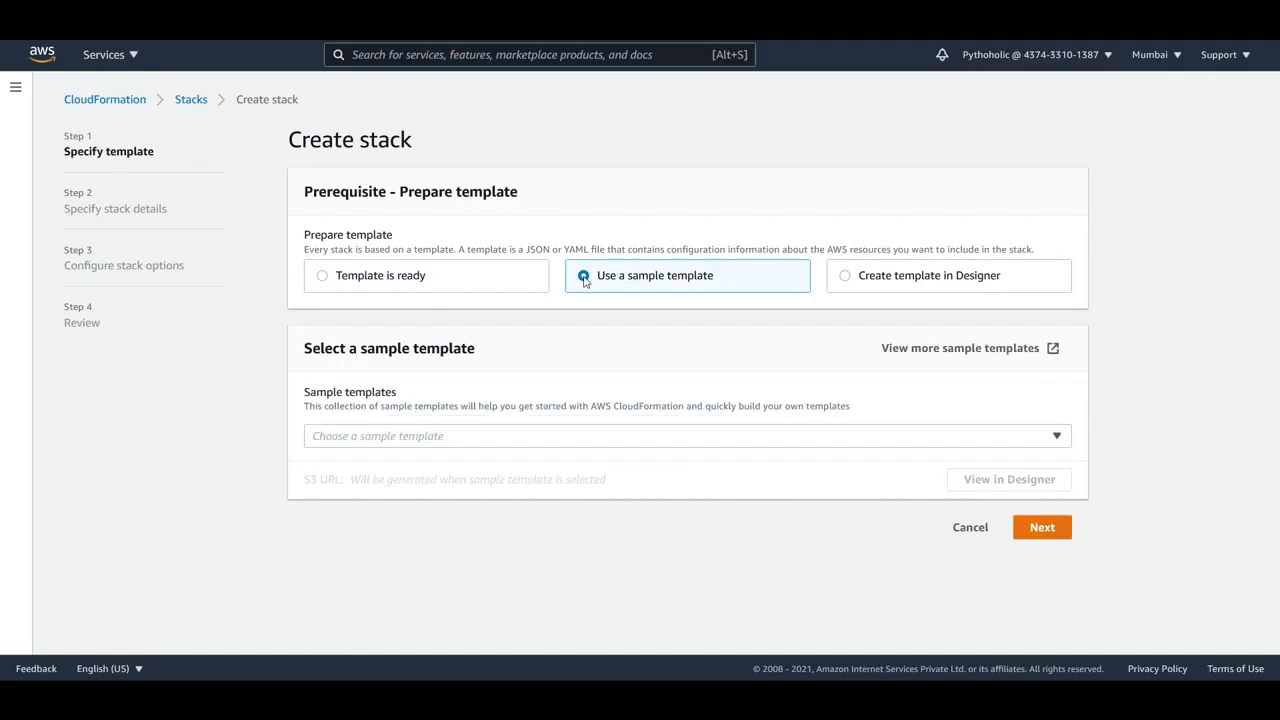
pyautogui.click(612, 436)
pyautogui.scroll(-2, 634, 323)
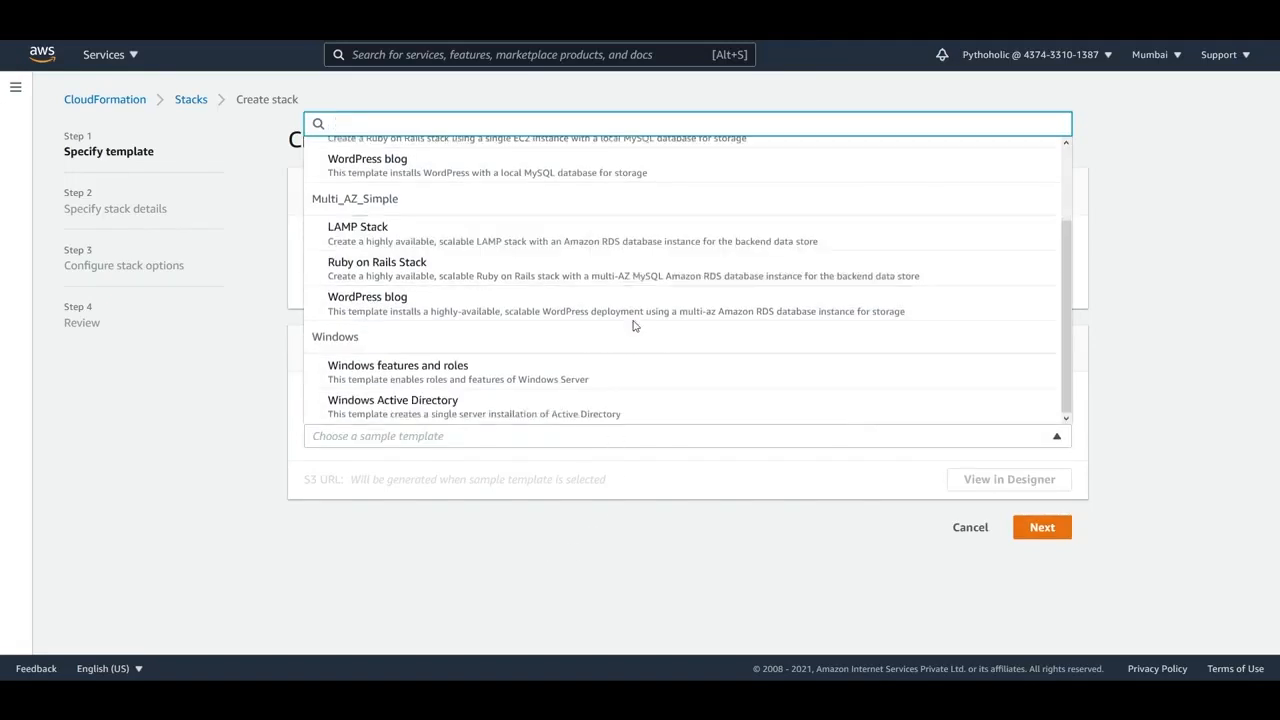
pyautogui.scroll(2, 660, 320)
pyautogui.click(1240, 292)
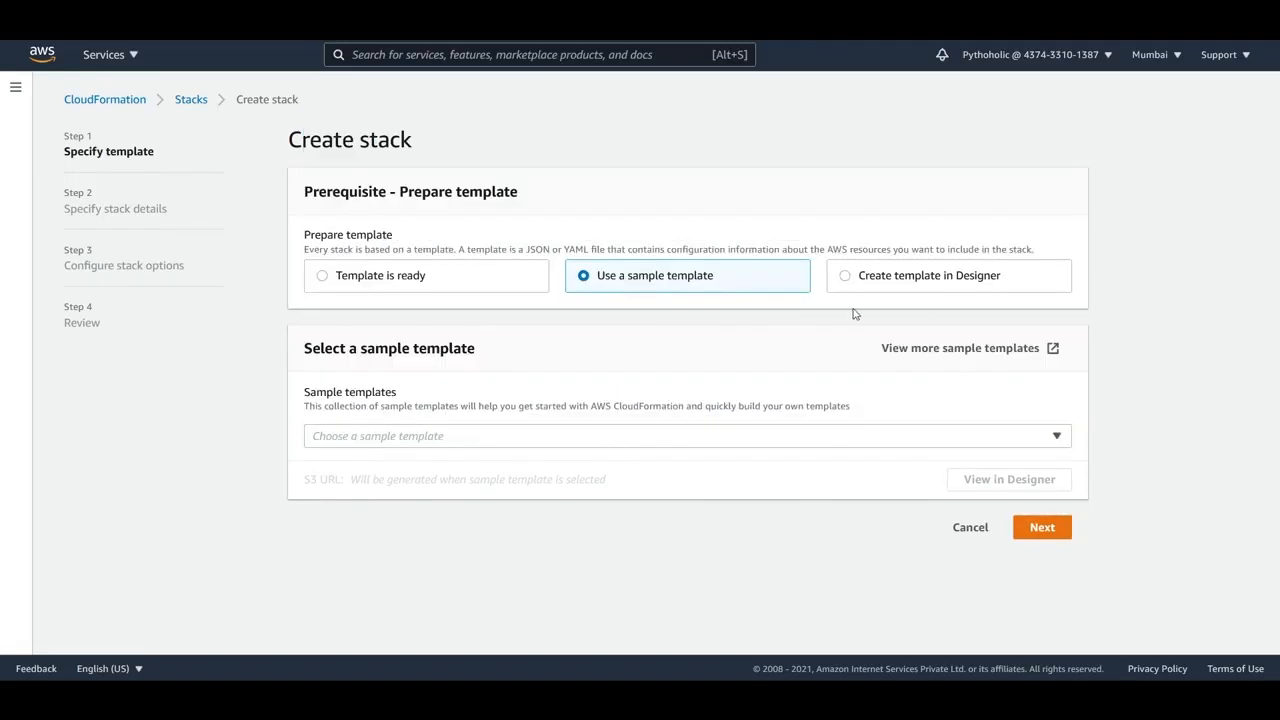
# Step: Choose to create the template in Designer, open Designer in a separate browser tab and enlarge its canvas
pyautogui.click(847, 277)
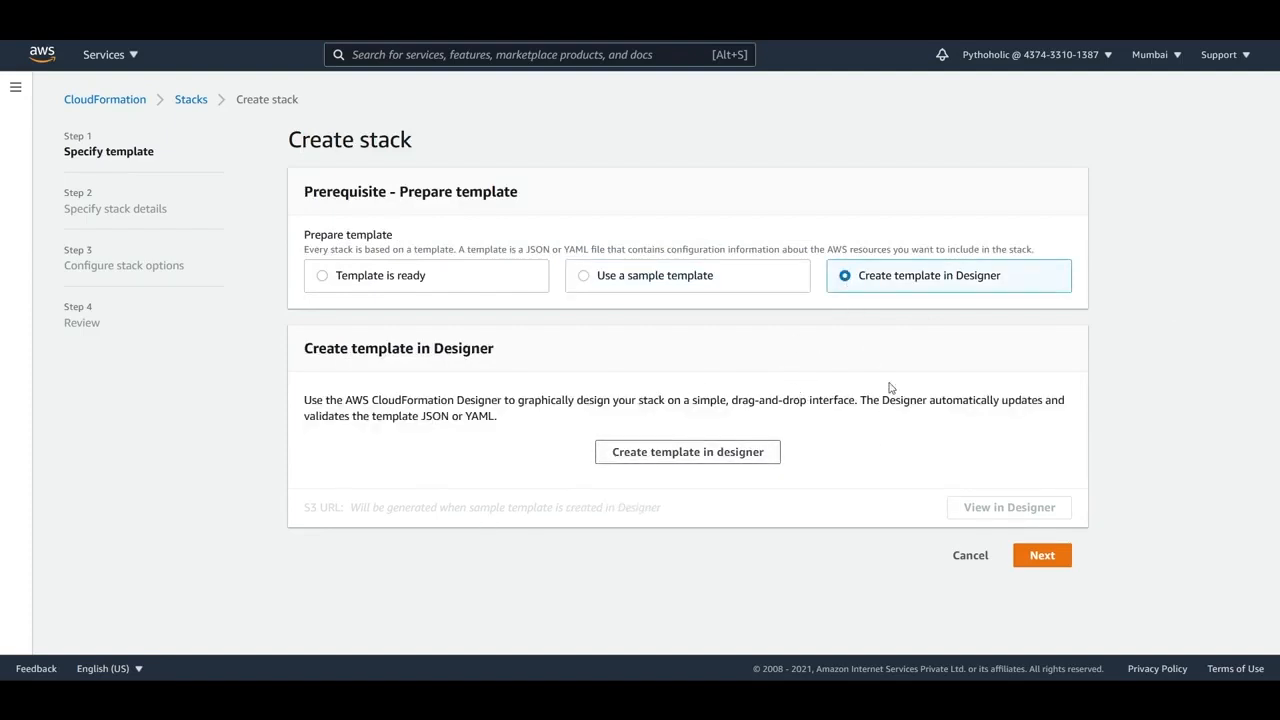
pyautogui.rightClick(712, 456)
pyautogui.click(808, 486)
pyautogui.click(300, 15)
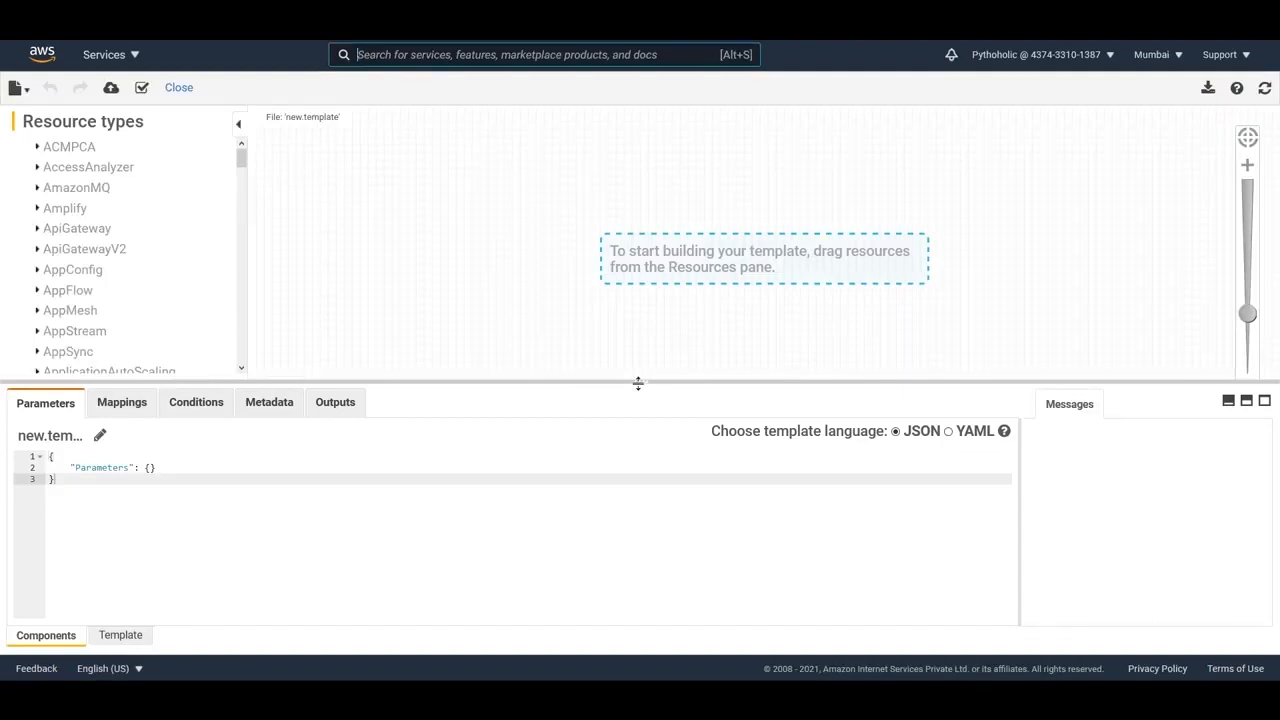
pyautogui.moveTo(637, 382); pyautogui.dragTo(634, 477)
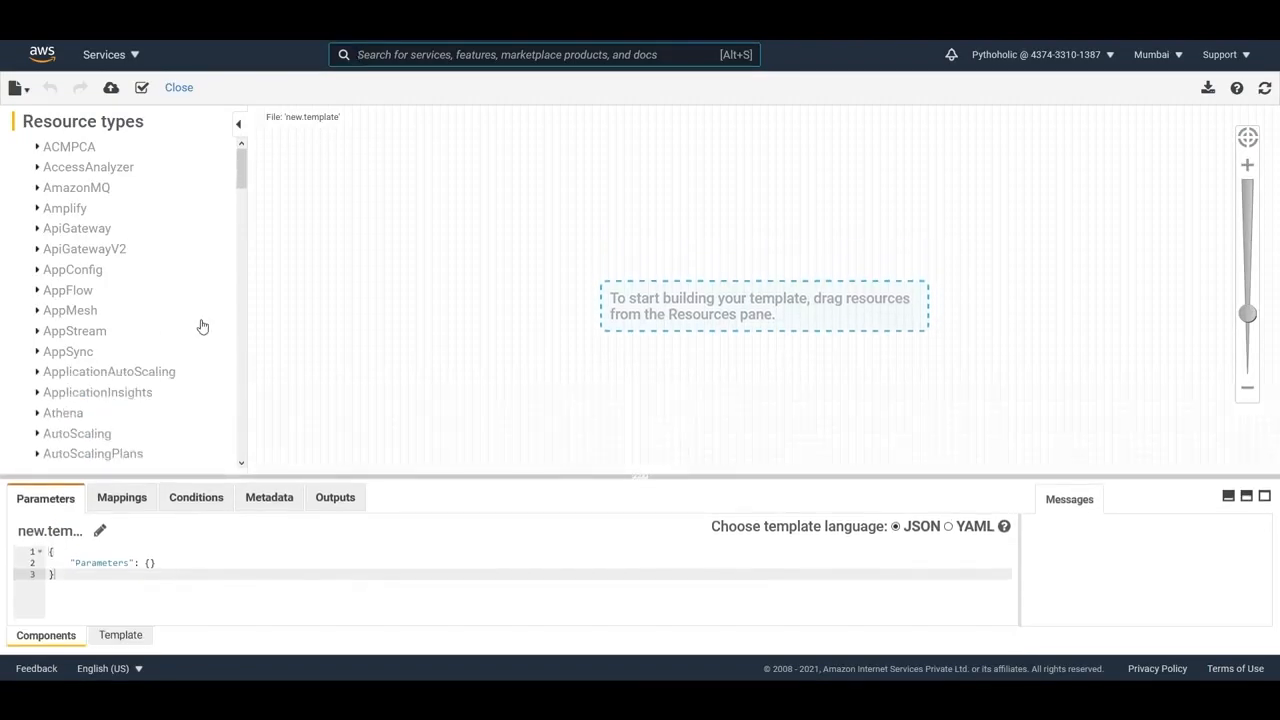
# Step: Add an EC2 Instance to the Designer canvas and place an EC2 LaunchTemplate beside it
pyautogui.scroll(-5, 170, 332)
pyautogui.scroll(-2, 105, 364)
pyautogui.scroll(-3, 110, 370)
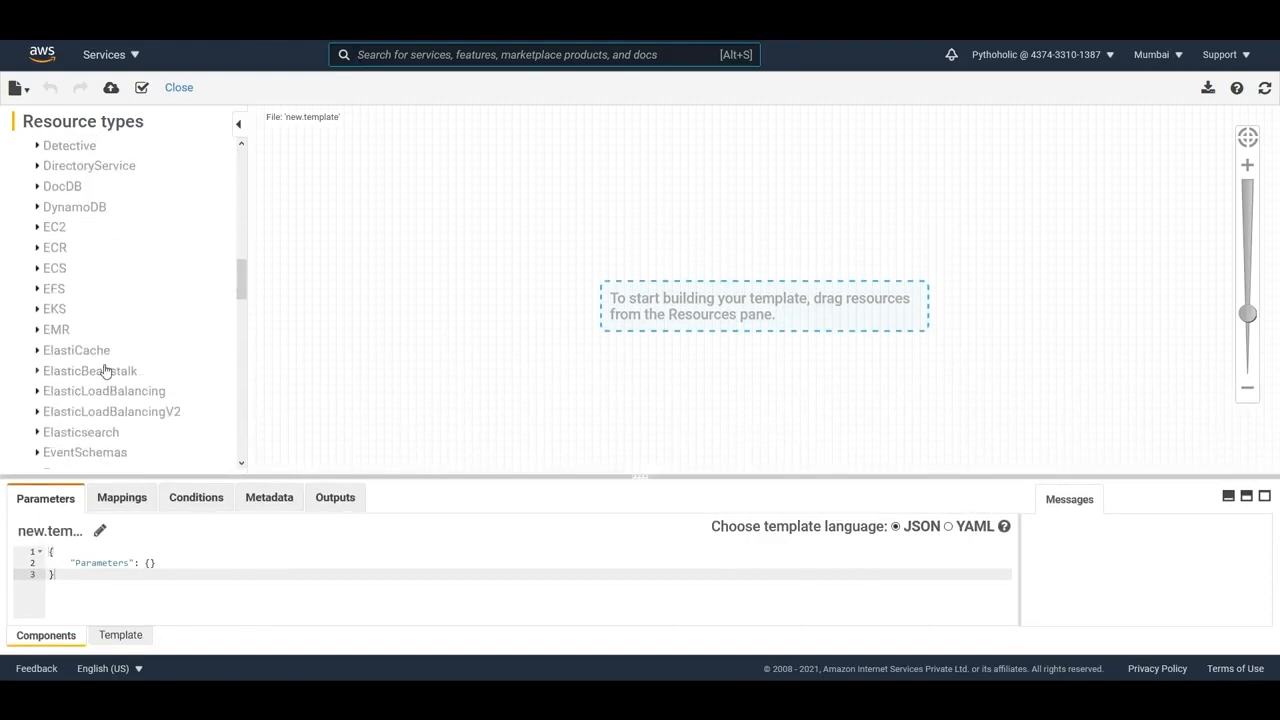
pyautogui.click(38, 229)
pyautogui.scroll(-1, 57, 168)
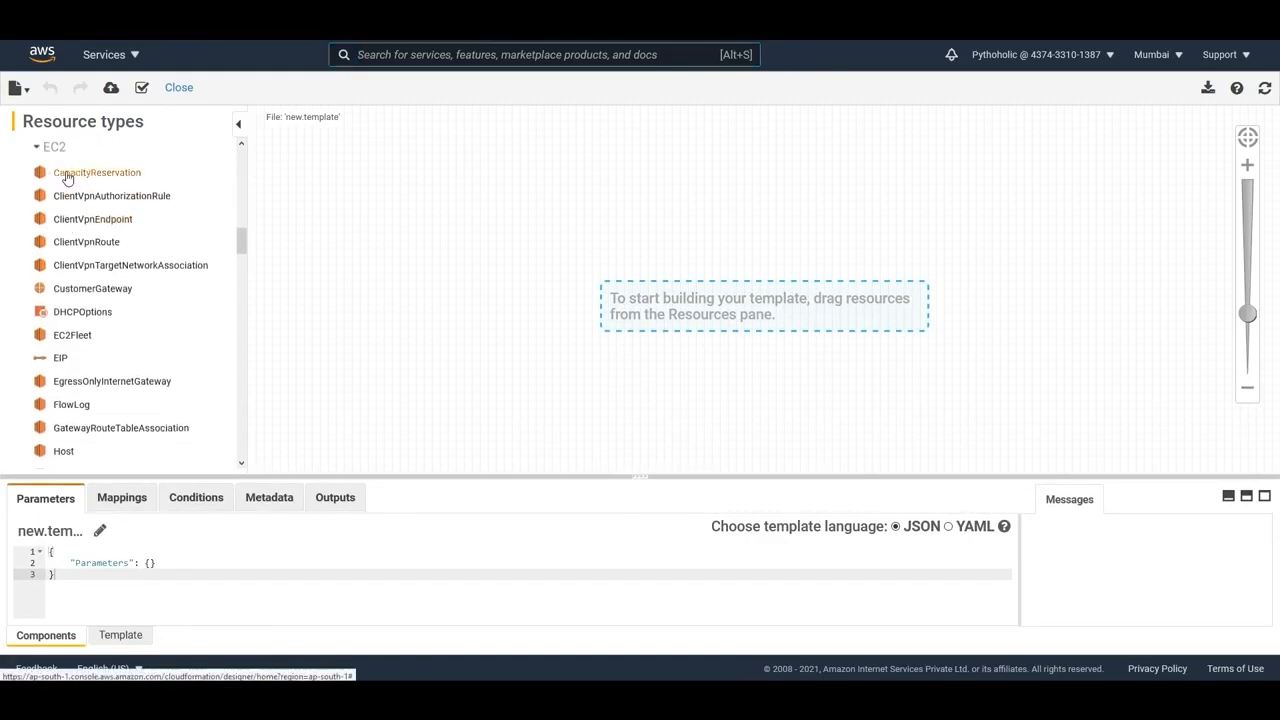
pyautogui.scroll(-2, 114, 346)
pyautogui.scroll(-2, 115, 360)
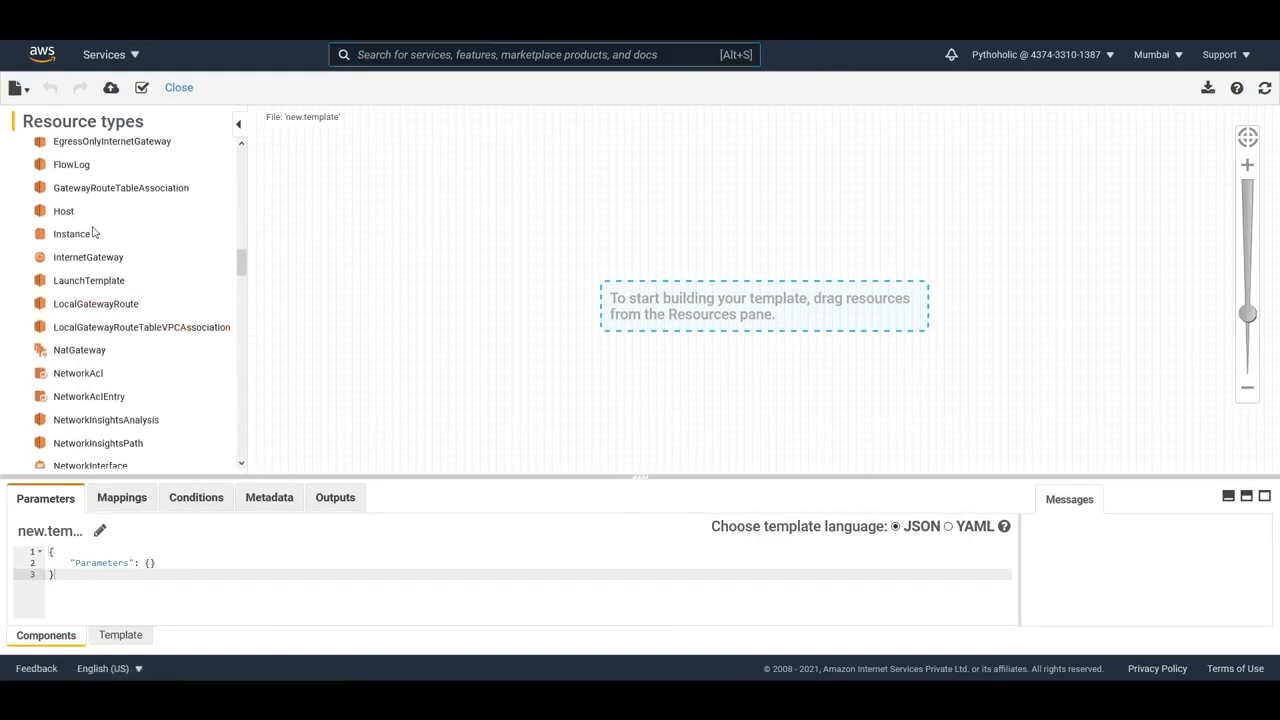
pyautogui.moveTo(86, 240); pyautogui.dragTo(775, 268)
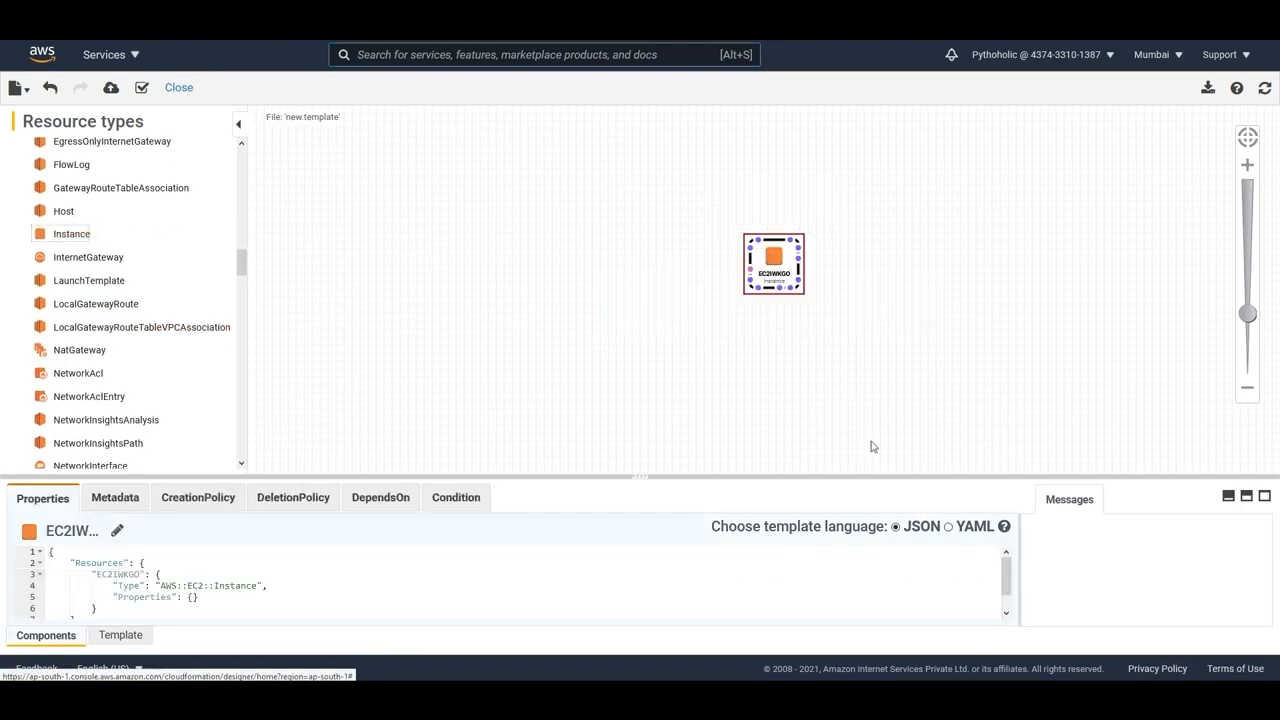
pyautogui.scroll(2, 143, 306)
pyautogui.moveTo(110, 367); pyautogui.dragTo(703, 255)
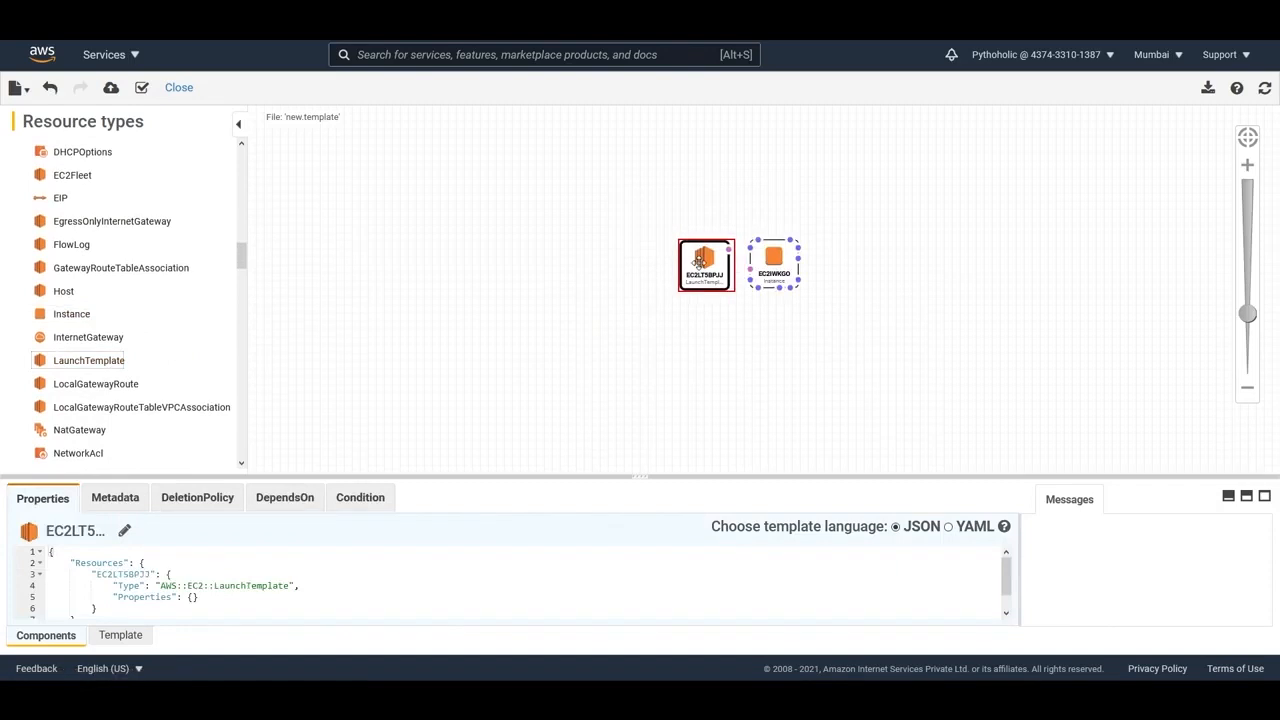
# Step: Add an AutoScalingGroup from the AutoScaling resource types below the instance on the canvas
pyautogui.scroll(4, 77, 299)
pyautogui.scroll(6, 77, 299)
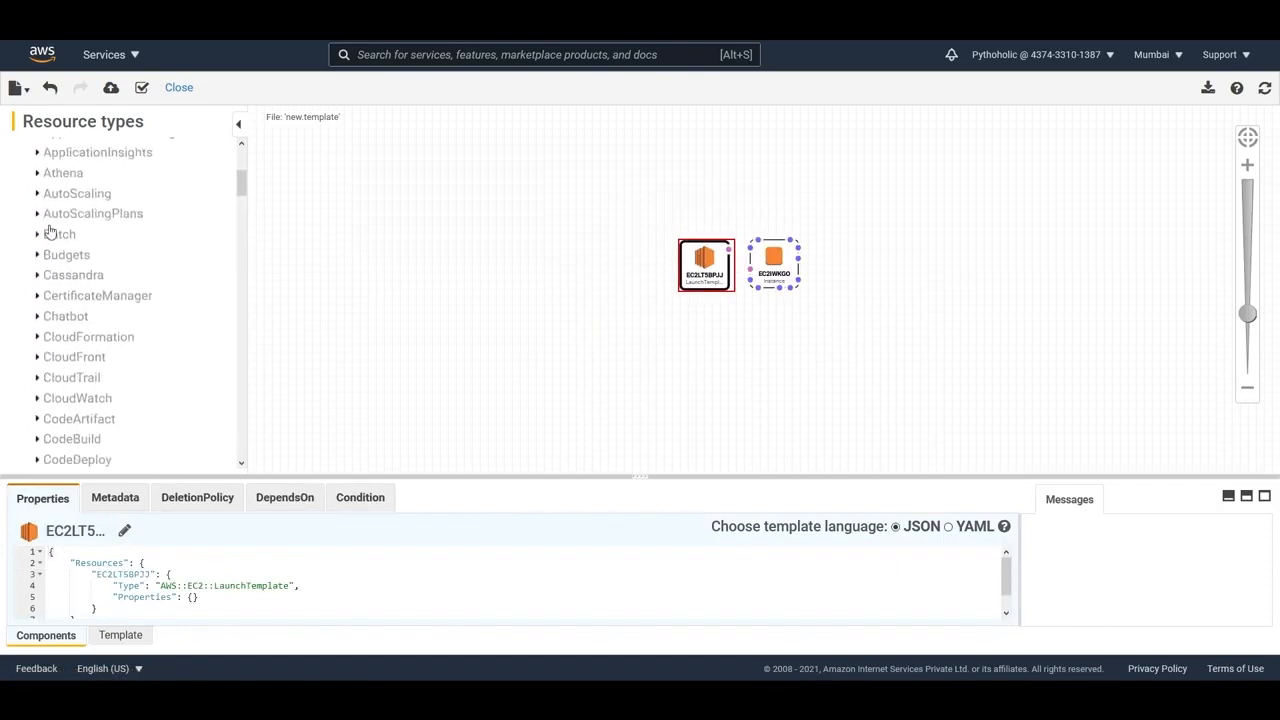
pyautogui.click(38, 194)
pyautogui.scroll(-1, 90, 200)
pyautogui.moveTo(92, 172); pyautogui.dragTo(772, 339)
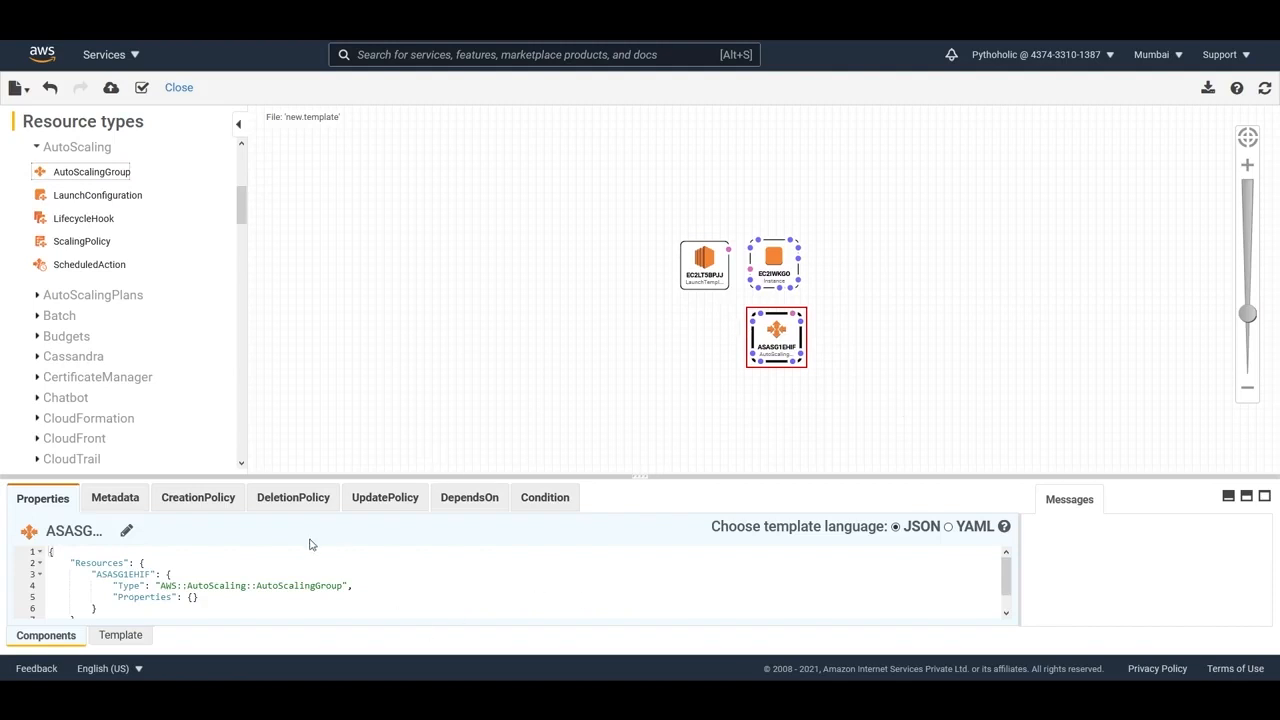
# Step: Enlarge the code pane to view the AutoScalingGroup's JSON, and leave Designer while discarding the new template
pyautogui.moveTo(643, 477); pyautogui.dragTo(666, 391)
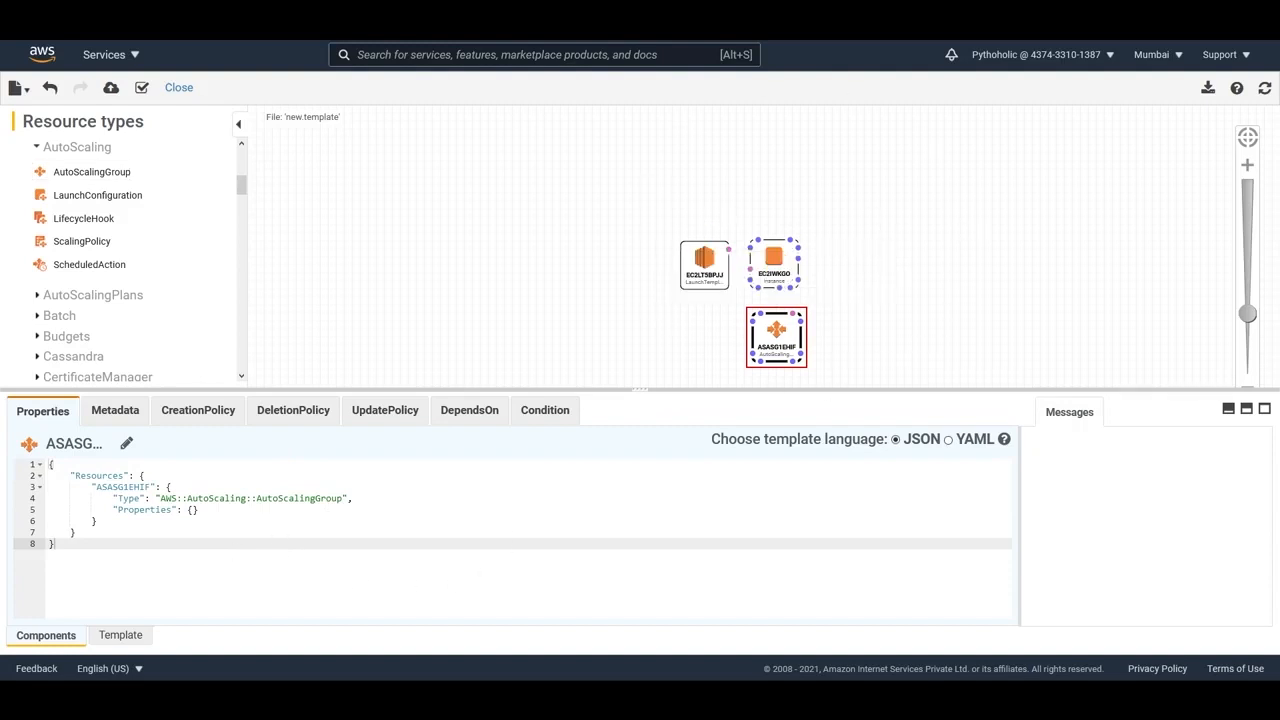
pyautogui.hotkey('ctrl', 'w')
pyautogui.click(722, 298)
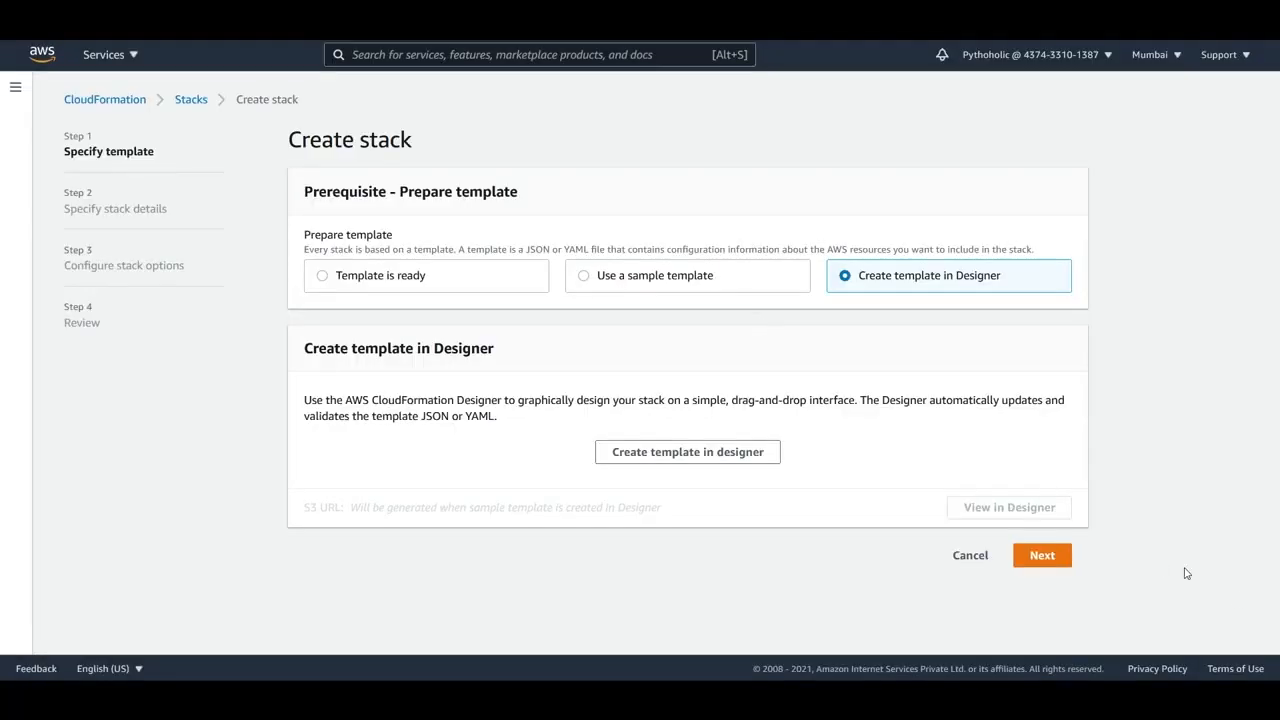
# Step: Set the stack to use a ready template and upload the EIP_With_Association template file from the Desktop
pyautogui.click(354, 277)
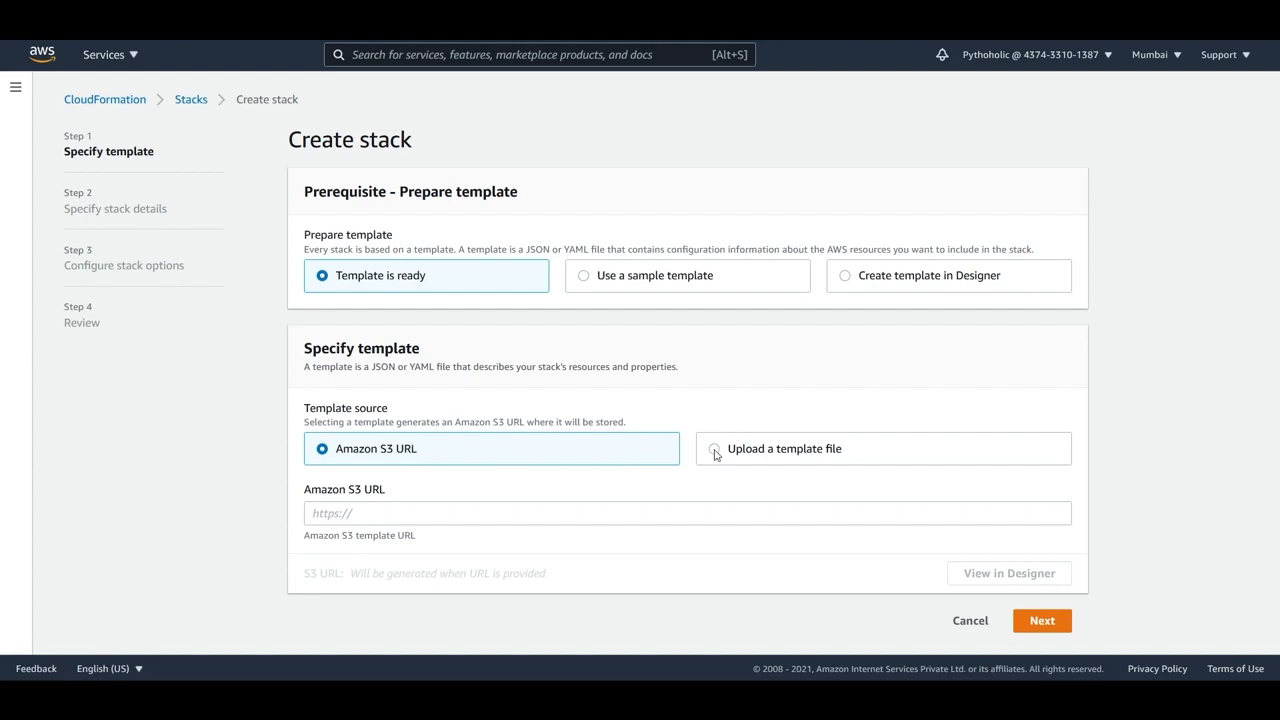
pyautogui.click(714, 451)
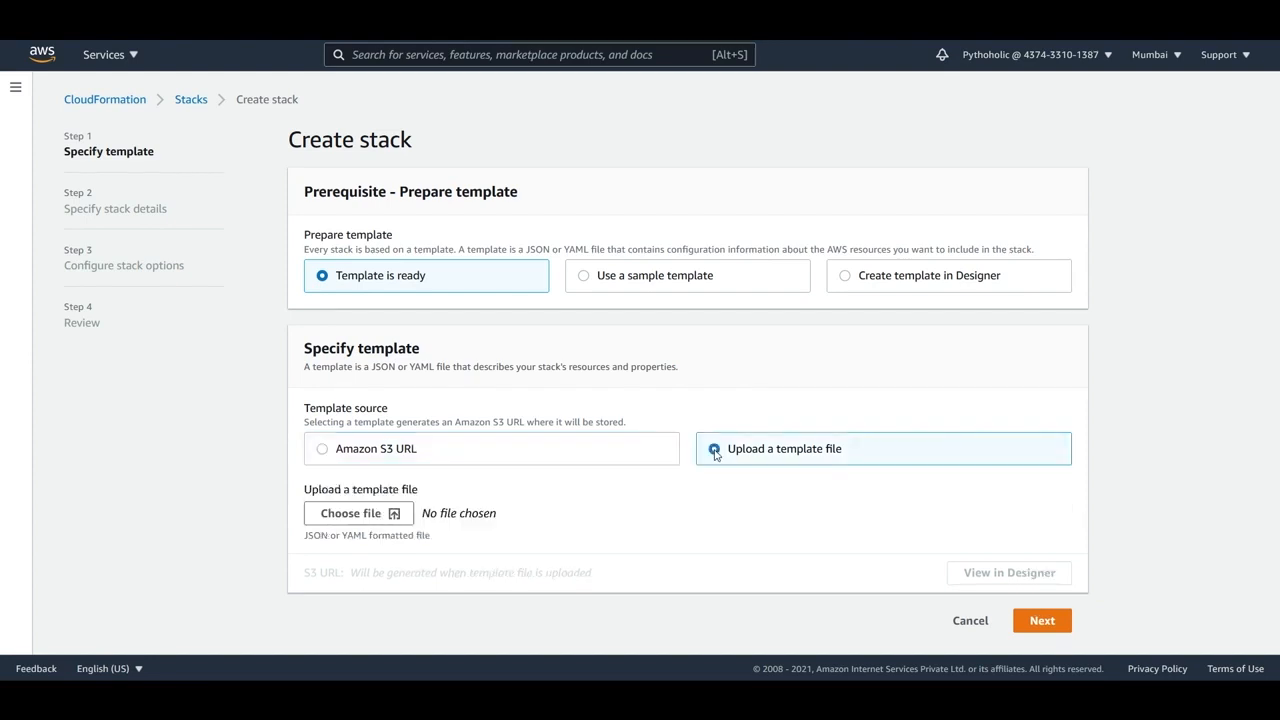
pyautogui.click(351, 517)
pyautogui.click(764, 108)
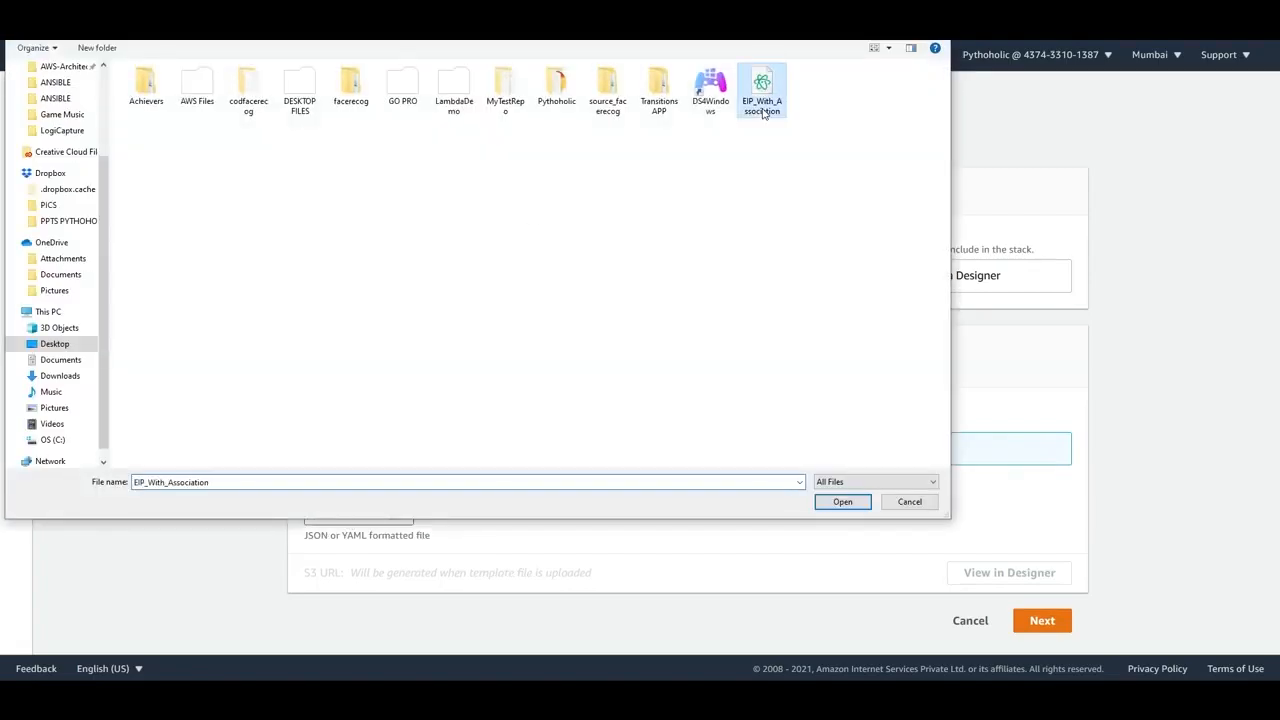
pyautogui.click(843, 501)
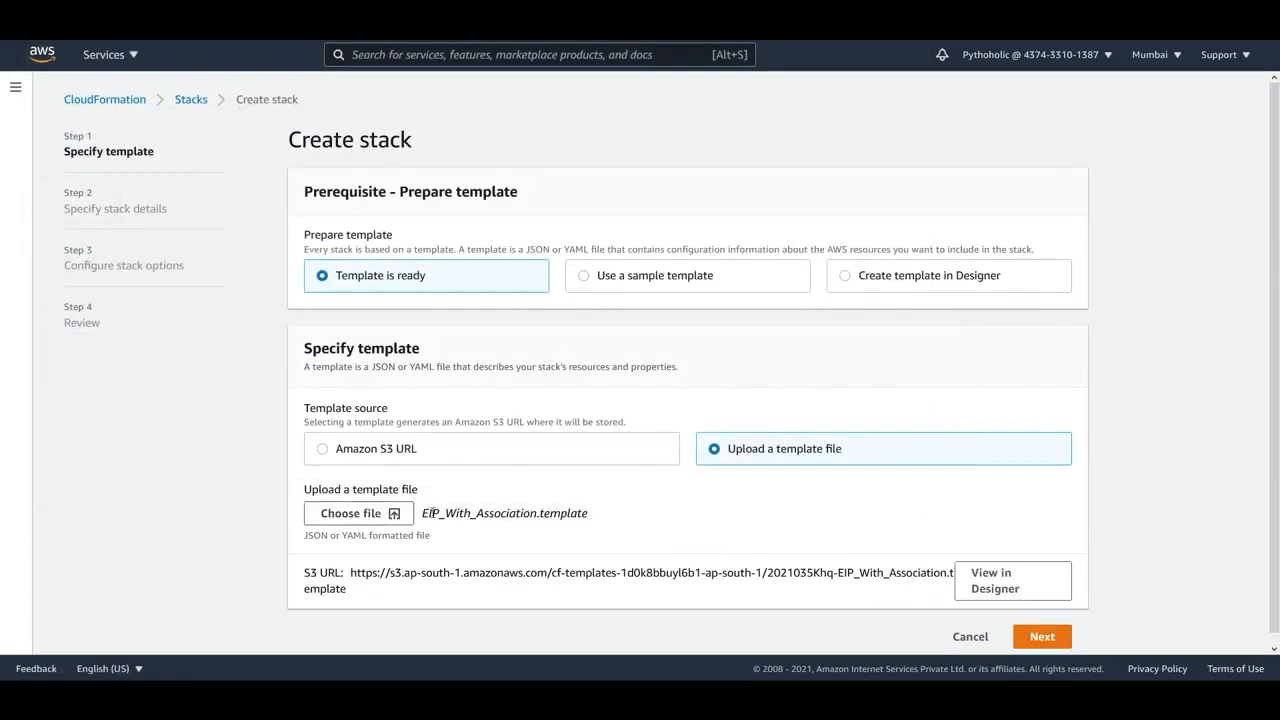
# Step: Examine the uploaded template's file name, the bucket and object parts of its S3 URL, and the matching region code
pyautogui.moveTo(424, 513); pyautogui.dragTo(606, 527)
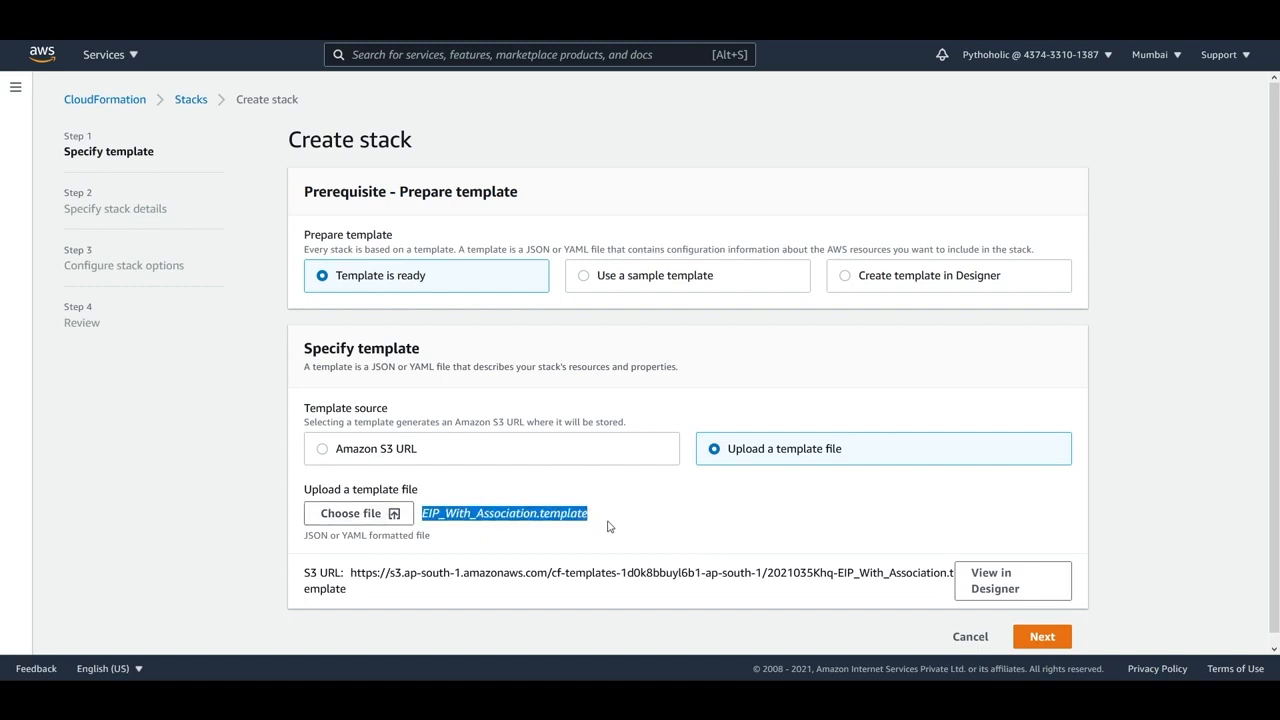
pyautogui.click(473, 590)
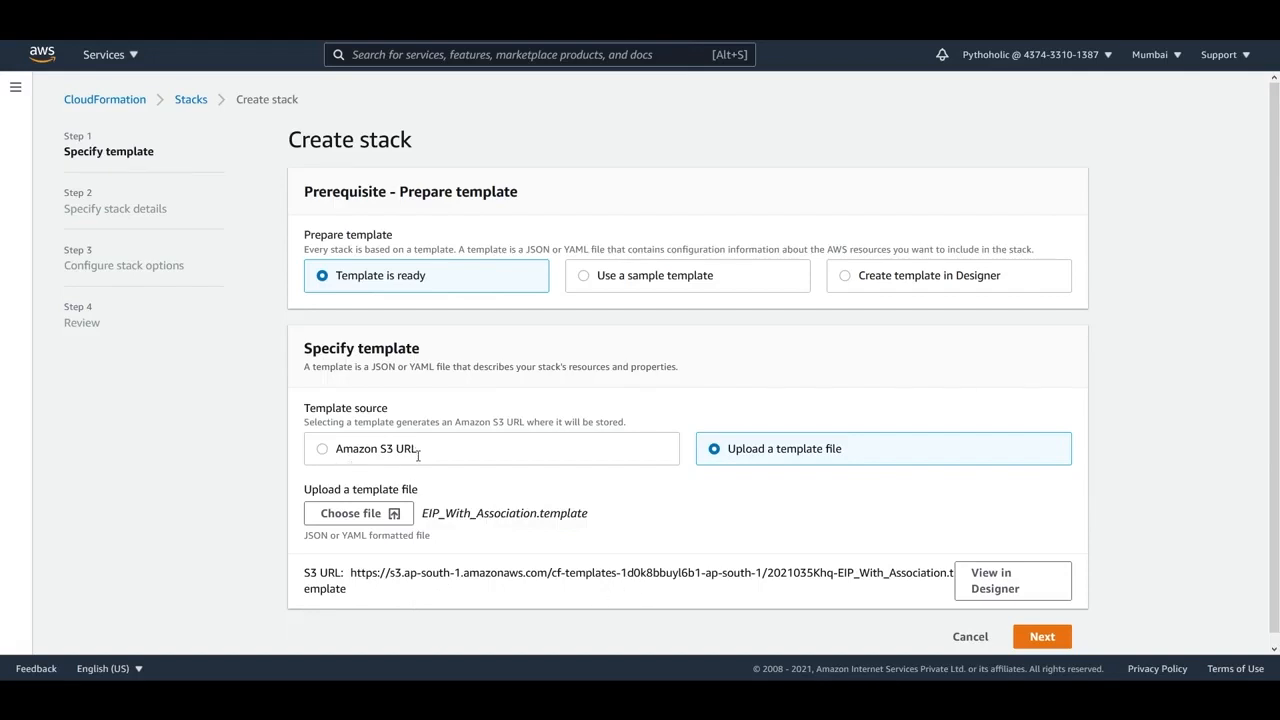
pyautogui.moveTo(552, 574); pyautogui.dragTo(764, 572)
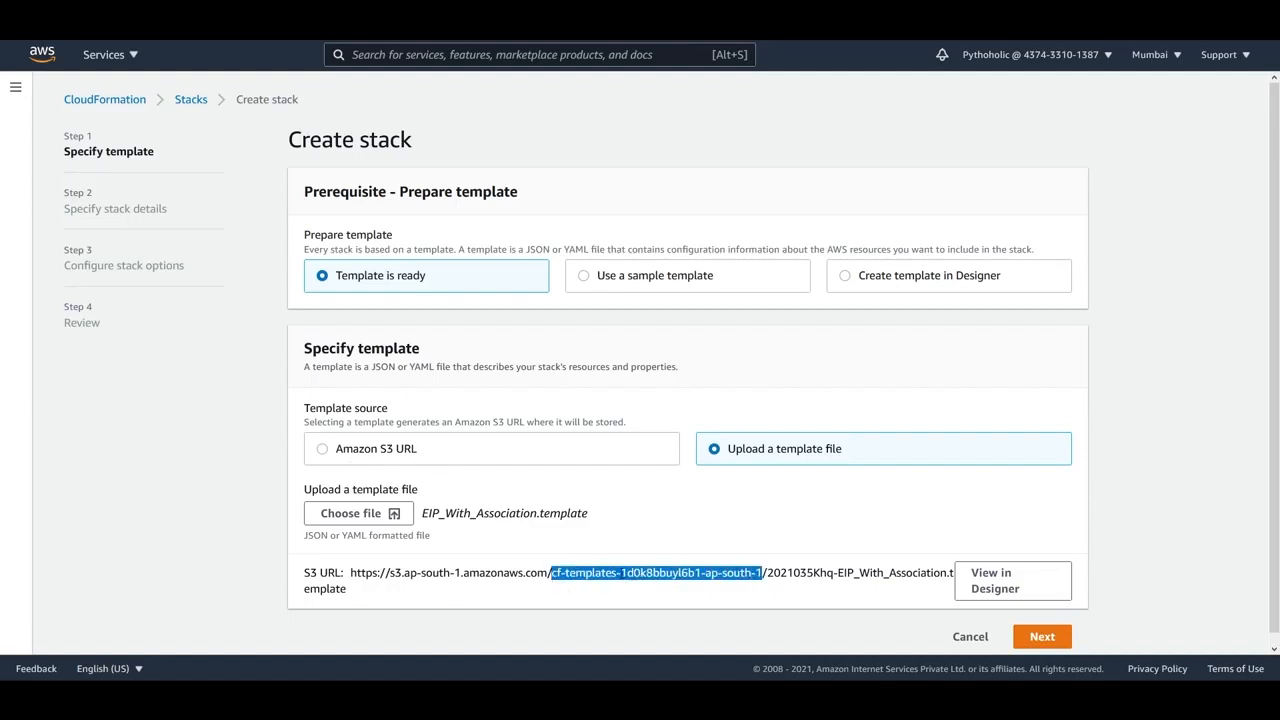
pyautogui.moveTo(621, 573); pyautogui.dragTo(758, 573)
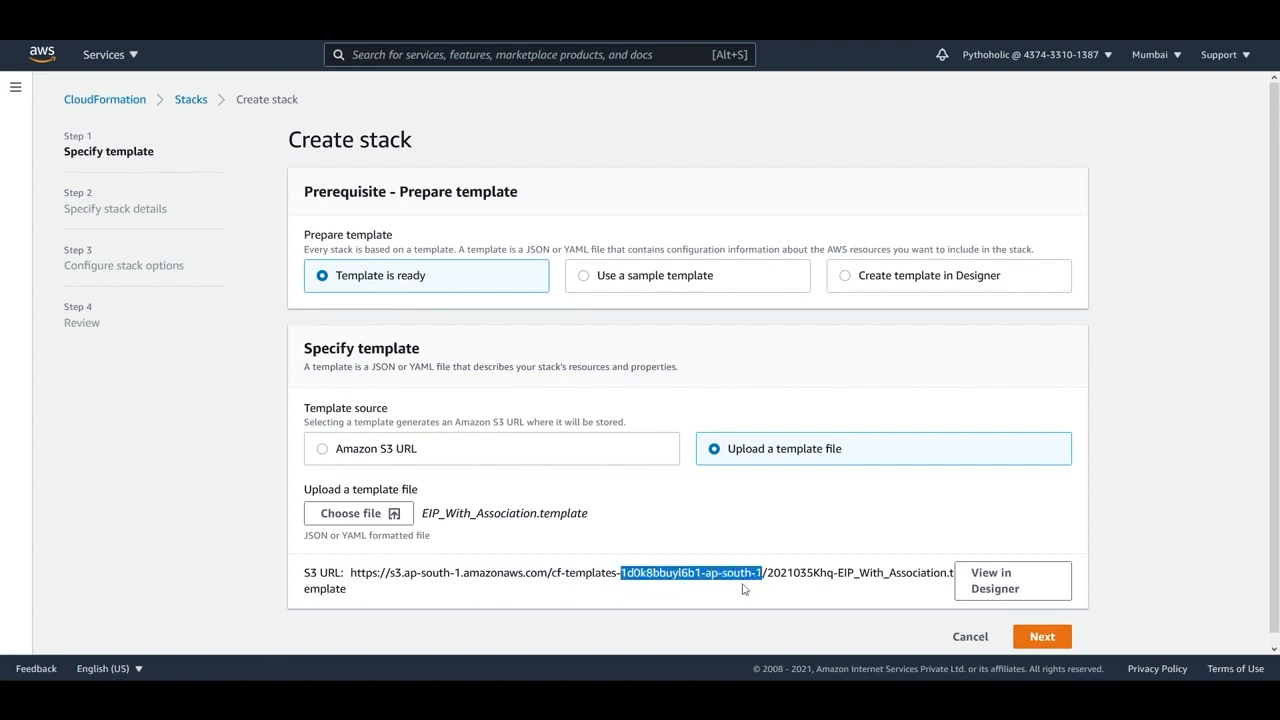
pyautogui.click(1152, 54)
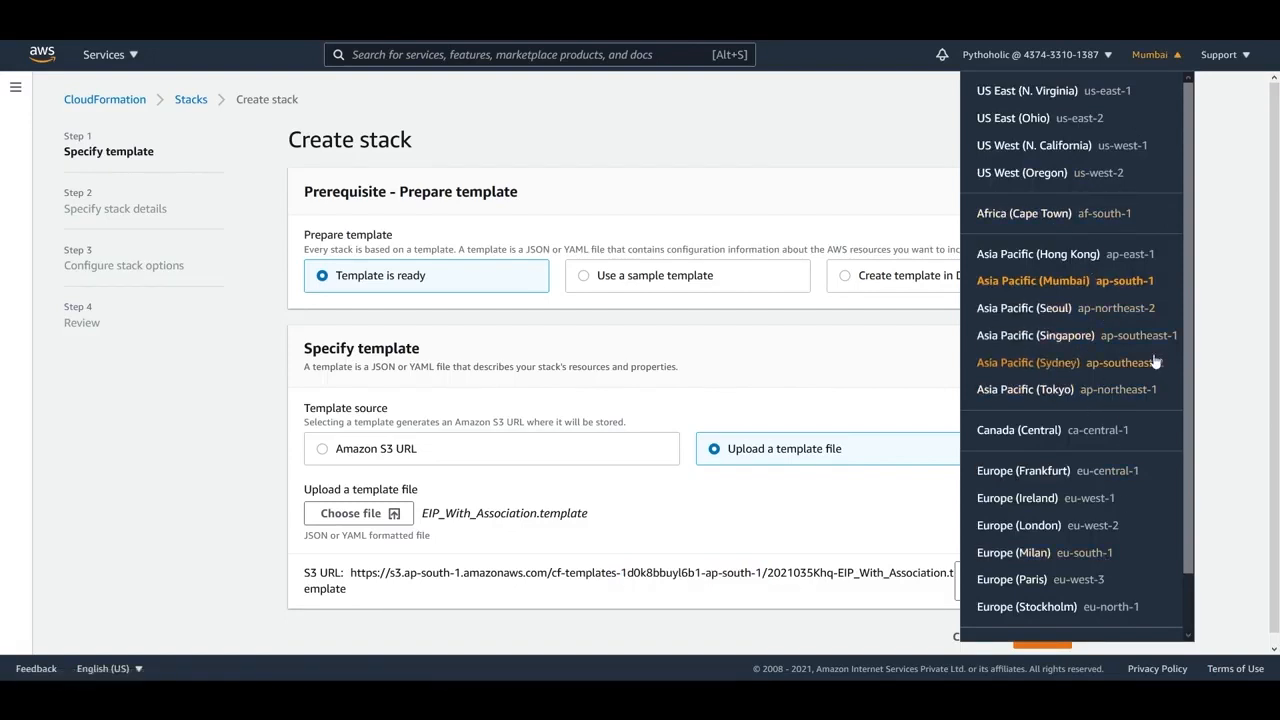
pyautogui.click(1246, 344)
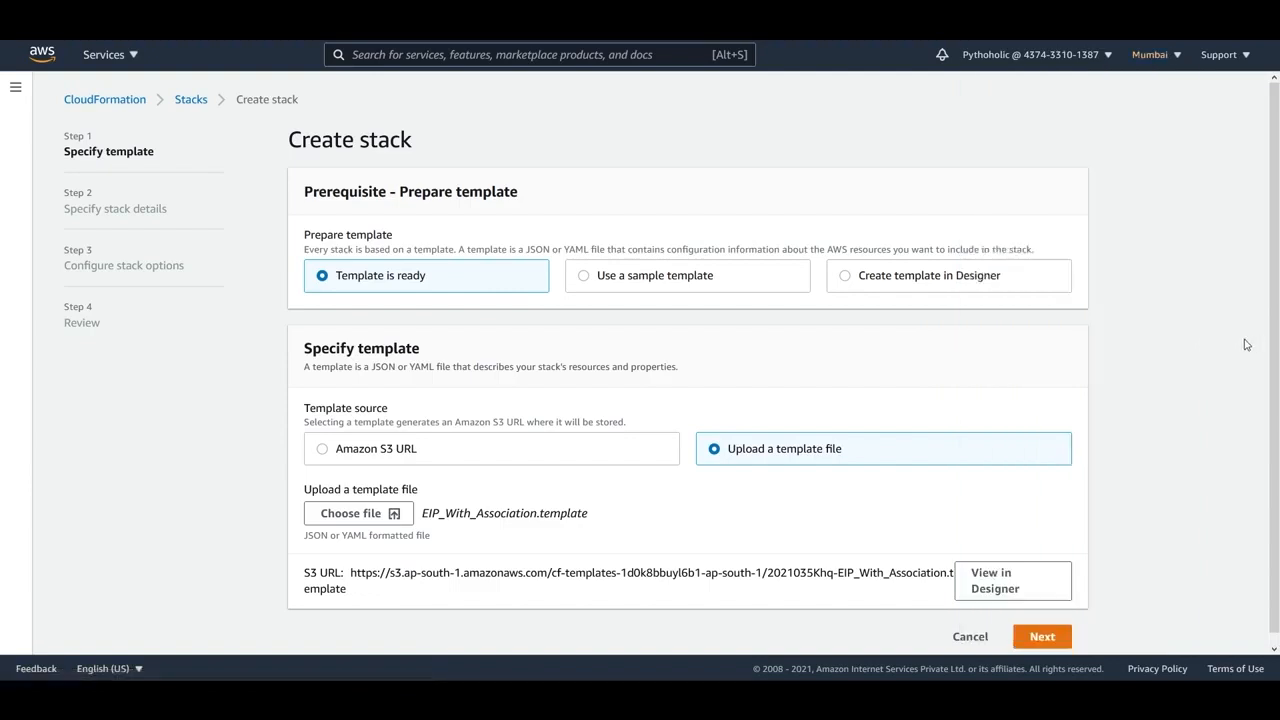
pyautogui.moveTo(769, 572); pyautogui.dragTo(946, 577)
pyautogui.click(1175, 492)
# Step: View the uploaded template in Designer with its whole resource diagram fitting on the canvas
pyautogui.click(990, 585)
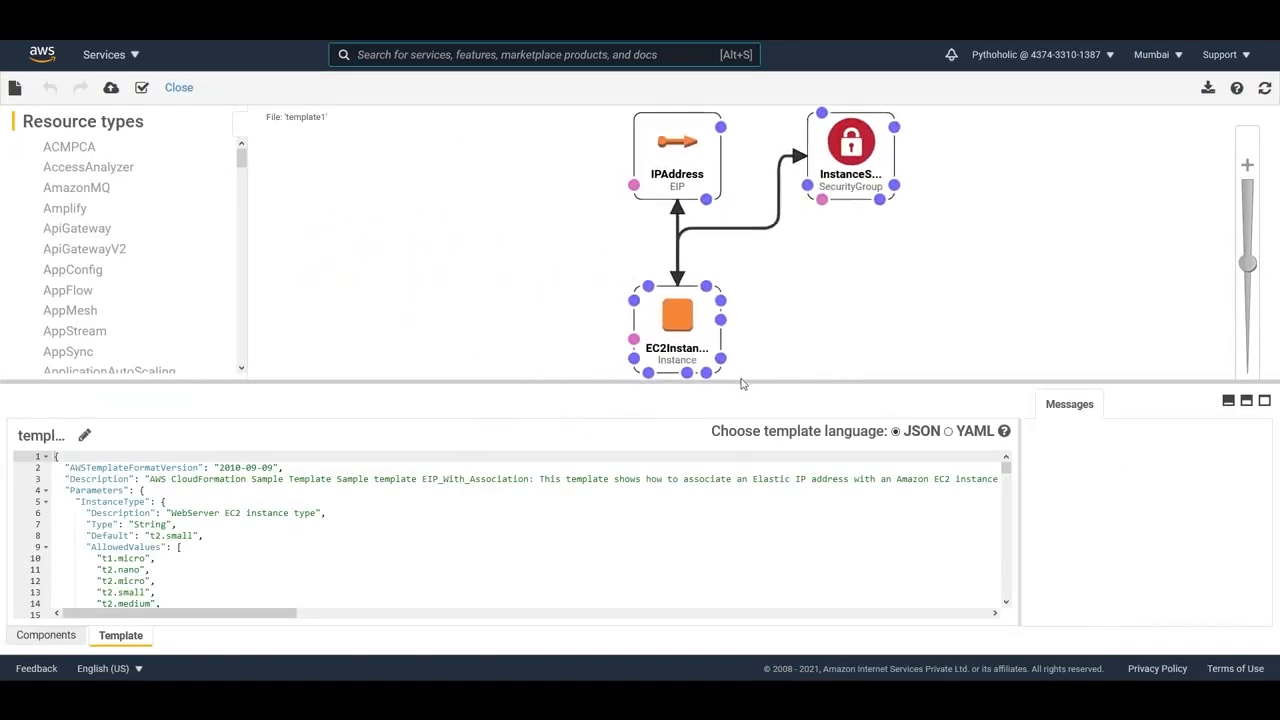
pyautogui.moveTo(740, 381); pyautogui.dragTo(736, 473)
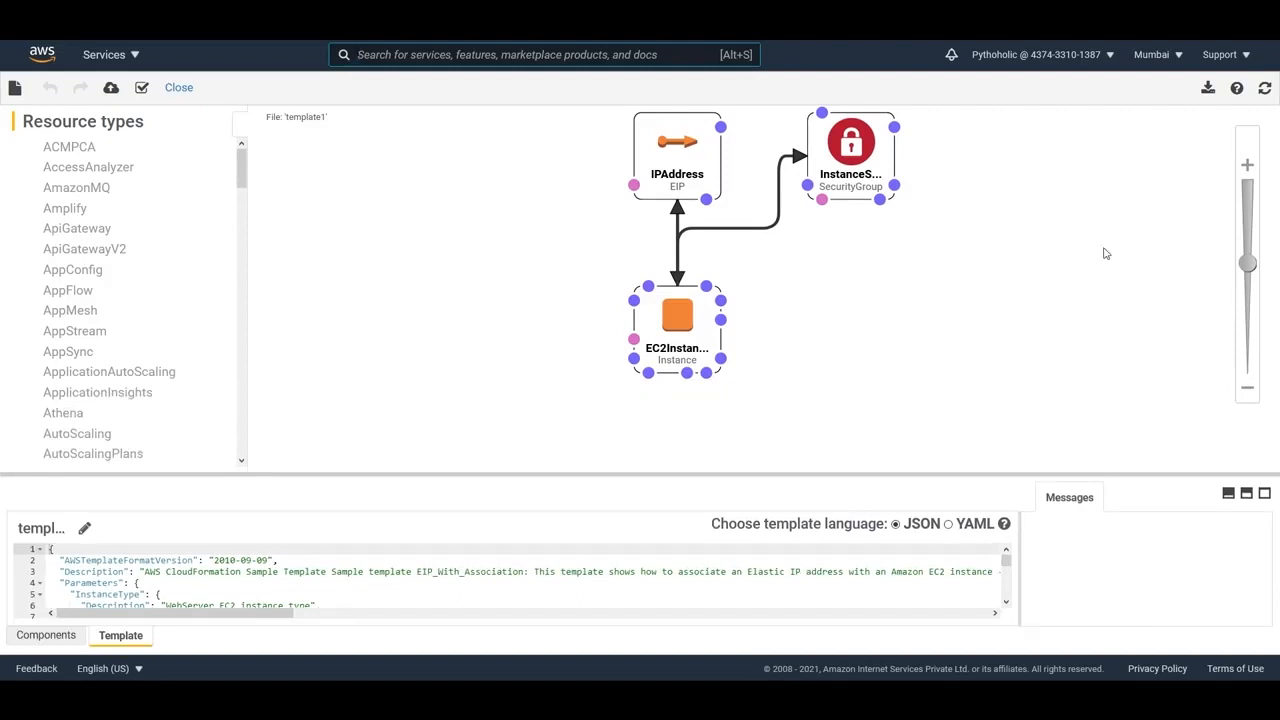
pyautogui.click(1250, 388)
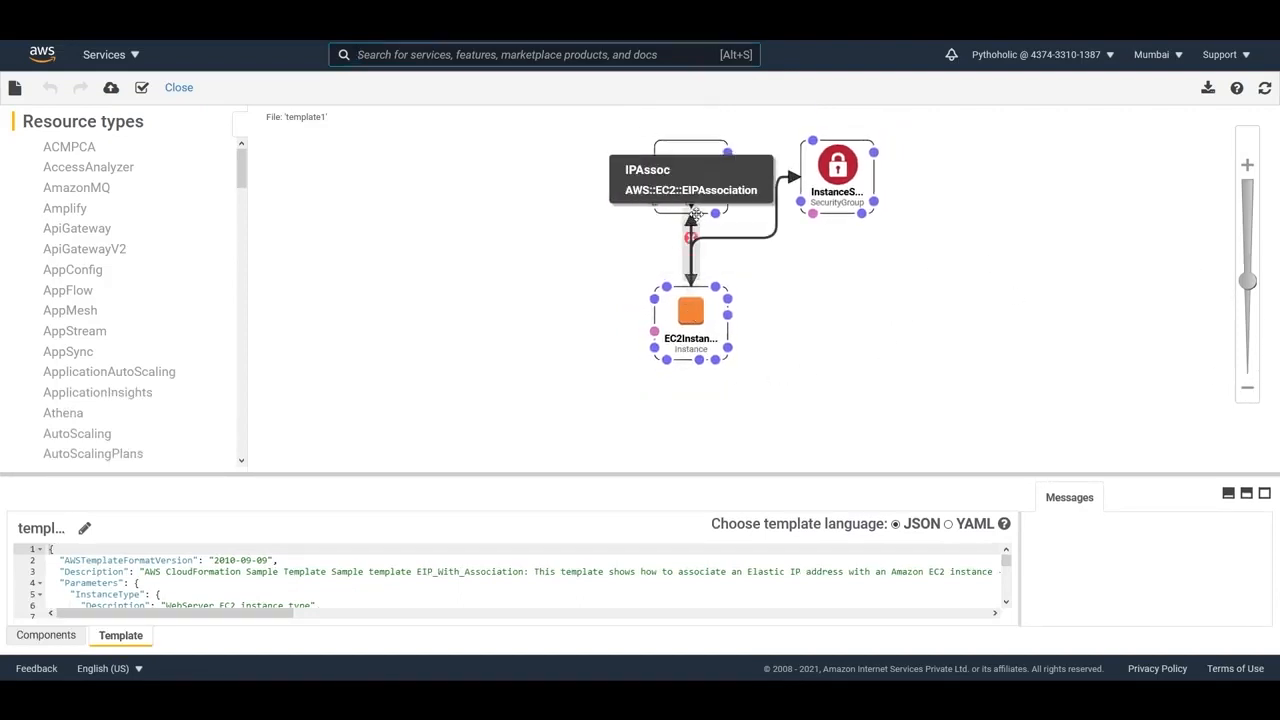
# Step: Inspect the template code of the IPAddress, InstanceSecurityGroup and EC2Instance resources, and highlight the Resources section name
pyautogui.click(690, 165)
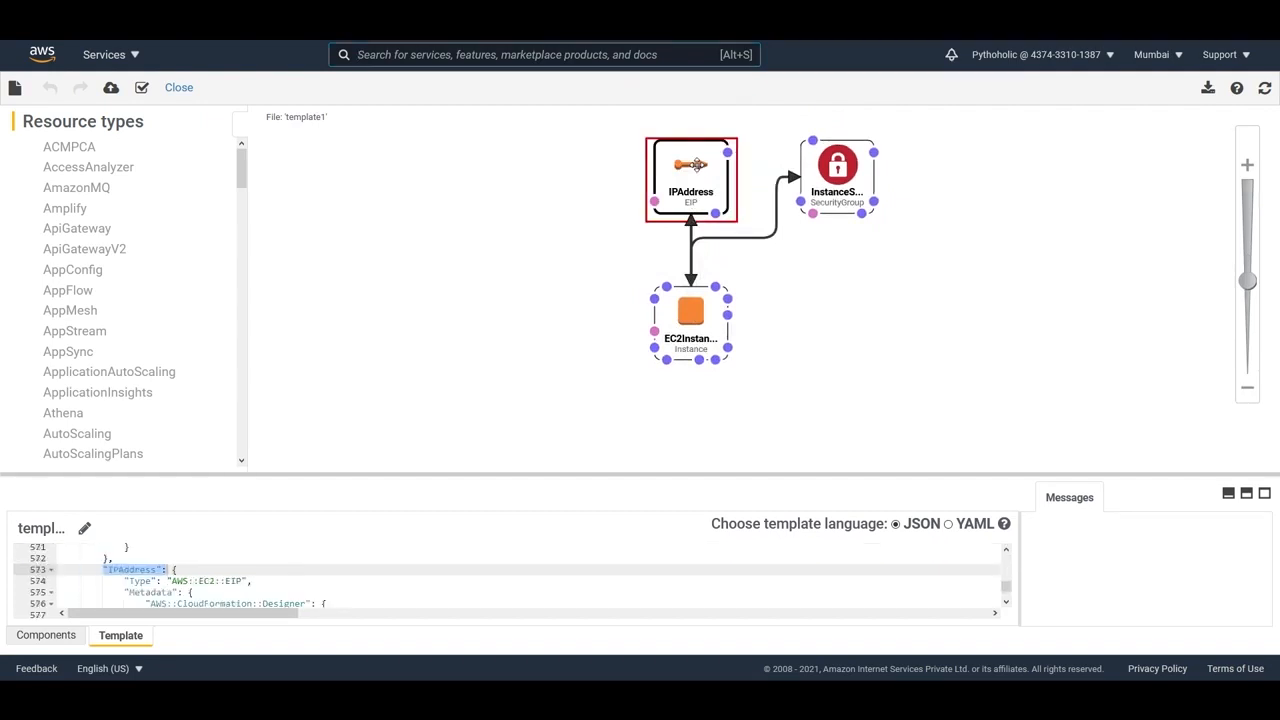
pyautogui.click(848, 177)
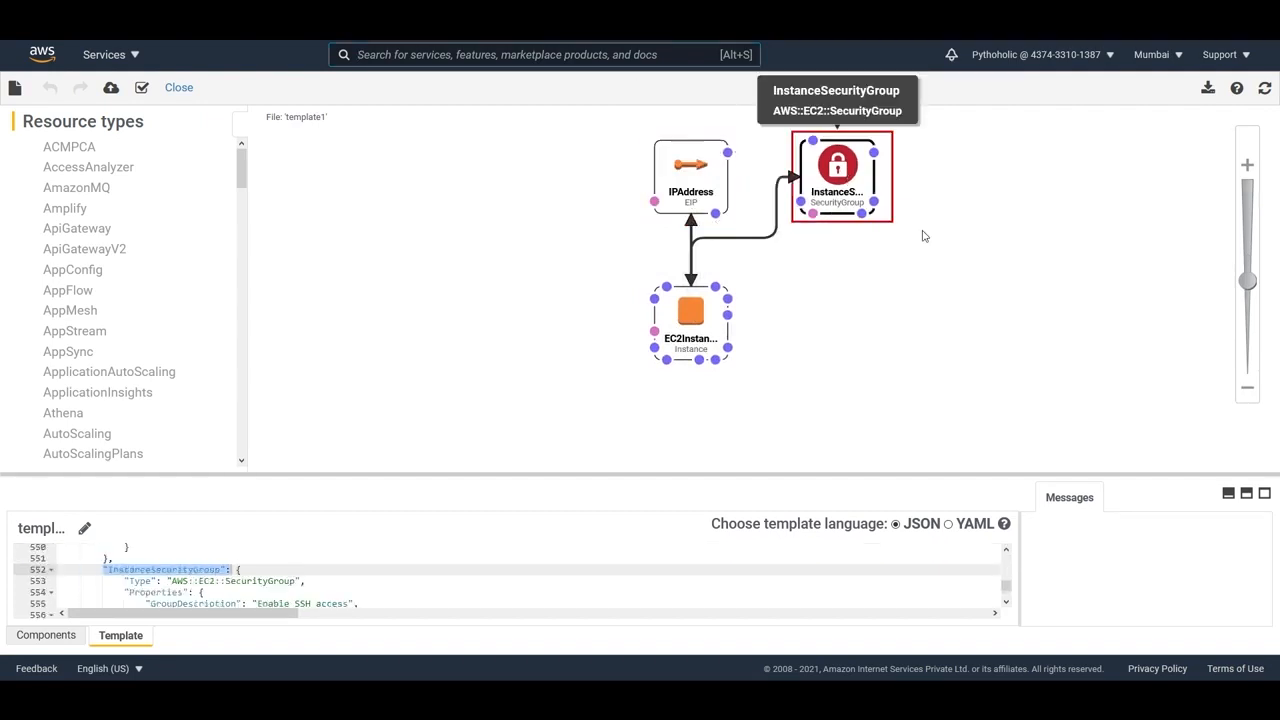
pyautogui.moveTo(773, 478); pyautogui.dragTo(794, 396)
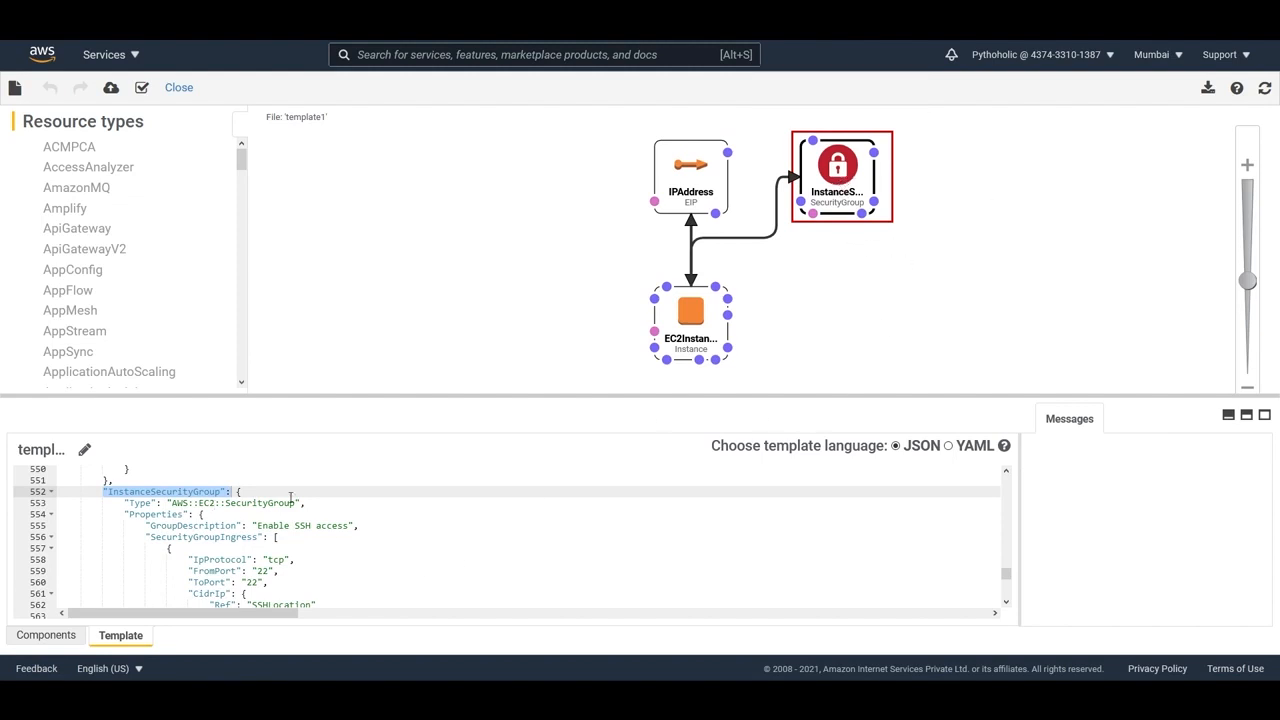
pyautogui.click(684, 308)
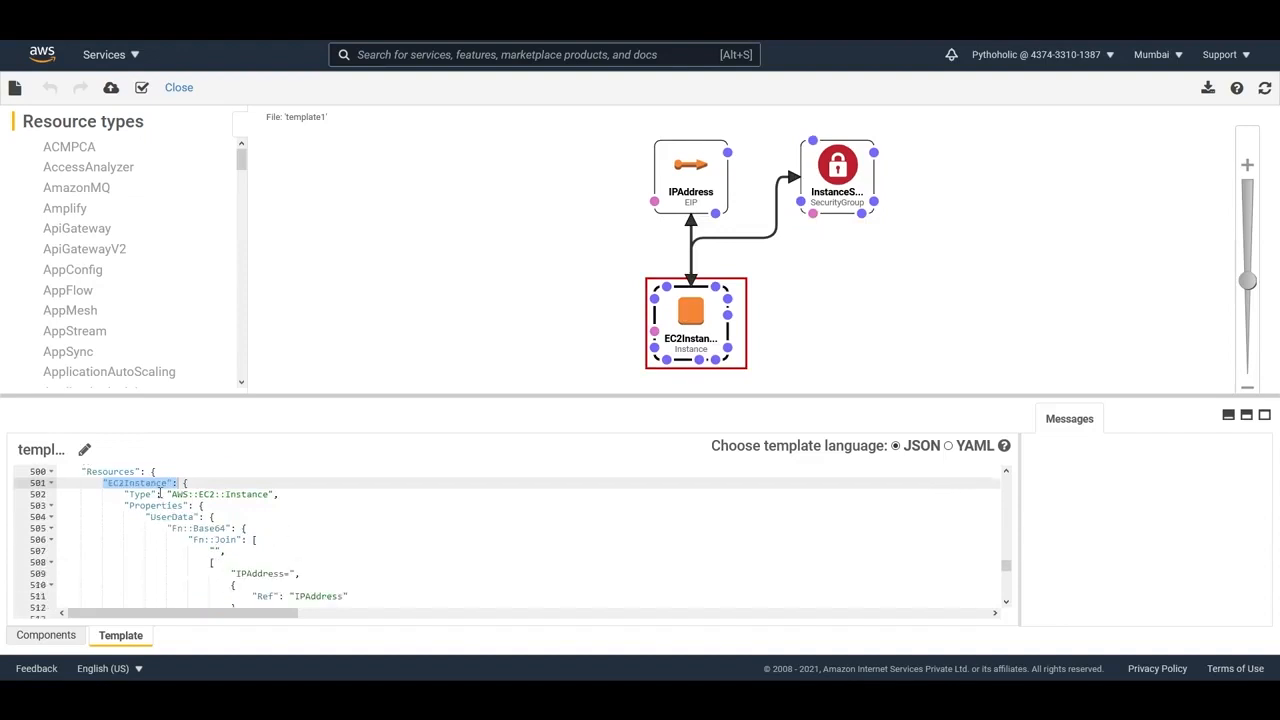
pyautogui.doubleClick(110, 471)
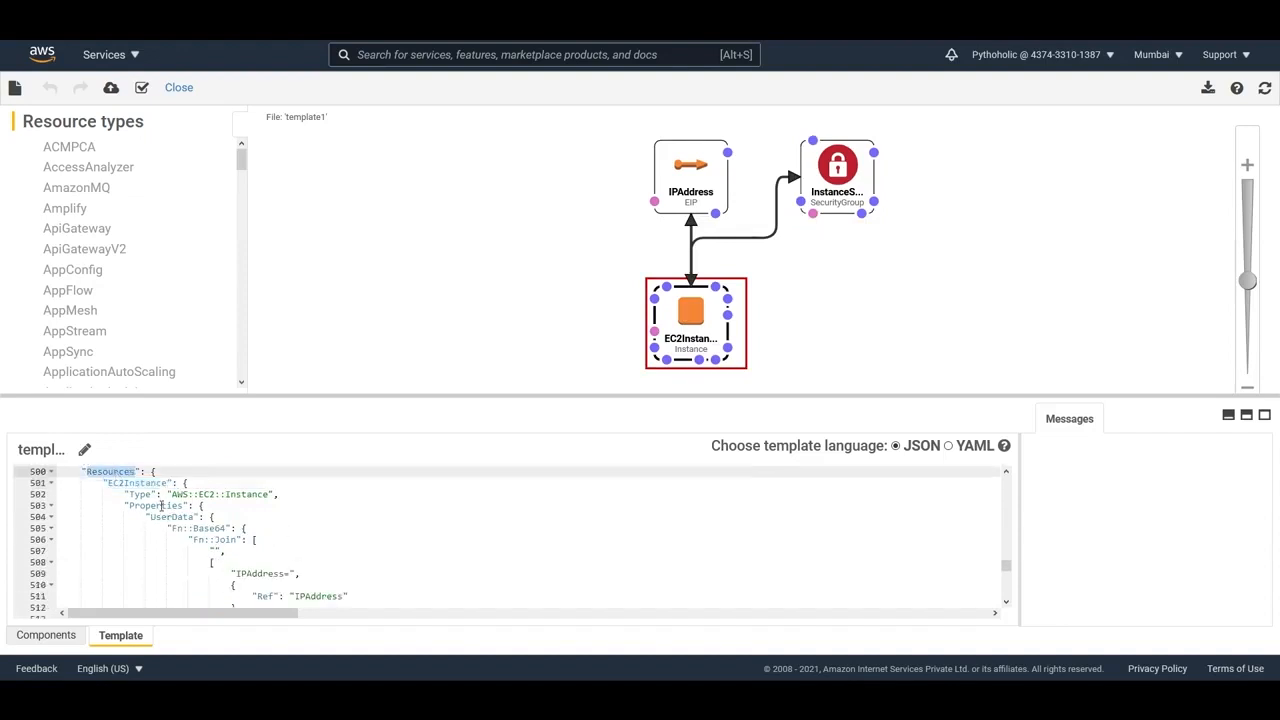
# Step: Examine the EC2Instance resource's type, its IPAddress reference in the user data, and its InstanceSecurityGroup reference in the template code
pyautogui.doubleClick(142, 483)
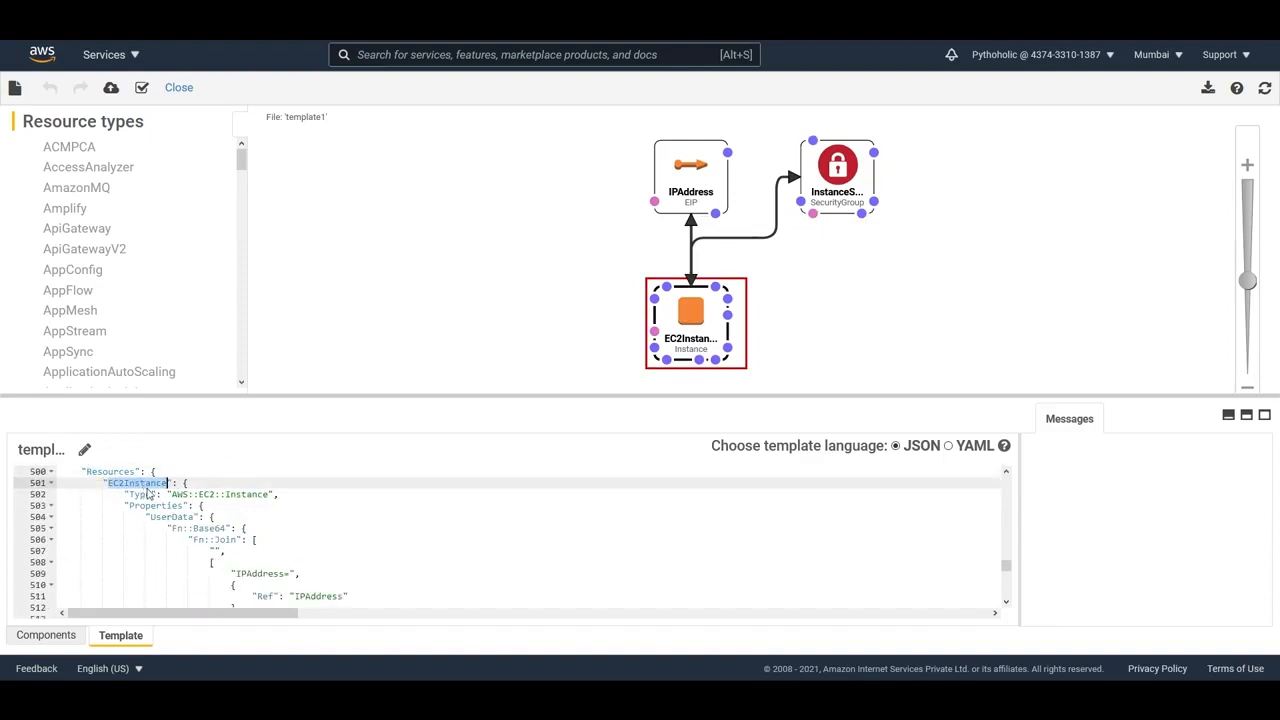
pyautogui.moveTo(170, 494); pyautogui.dragTo(269, 494)
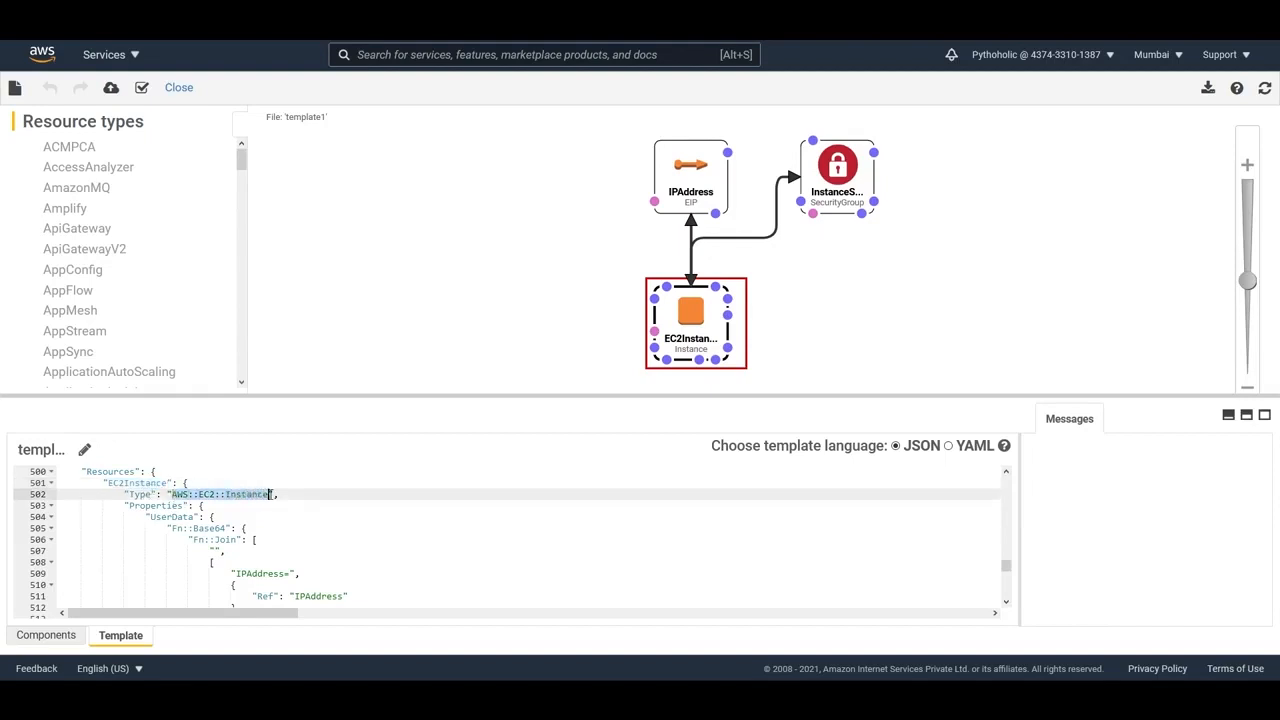
pyautogui.scroll(-1, 324, 508)
pyautogui.scroll(1, 257, 483)
pyautogui.scroll(-1, 350, 565)
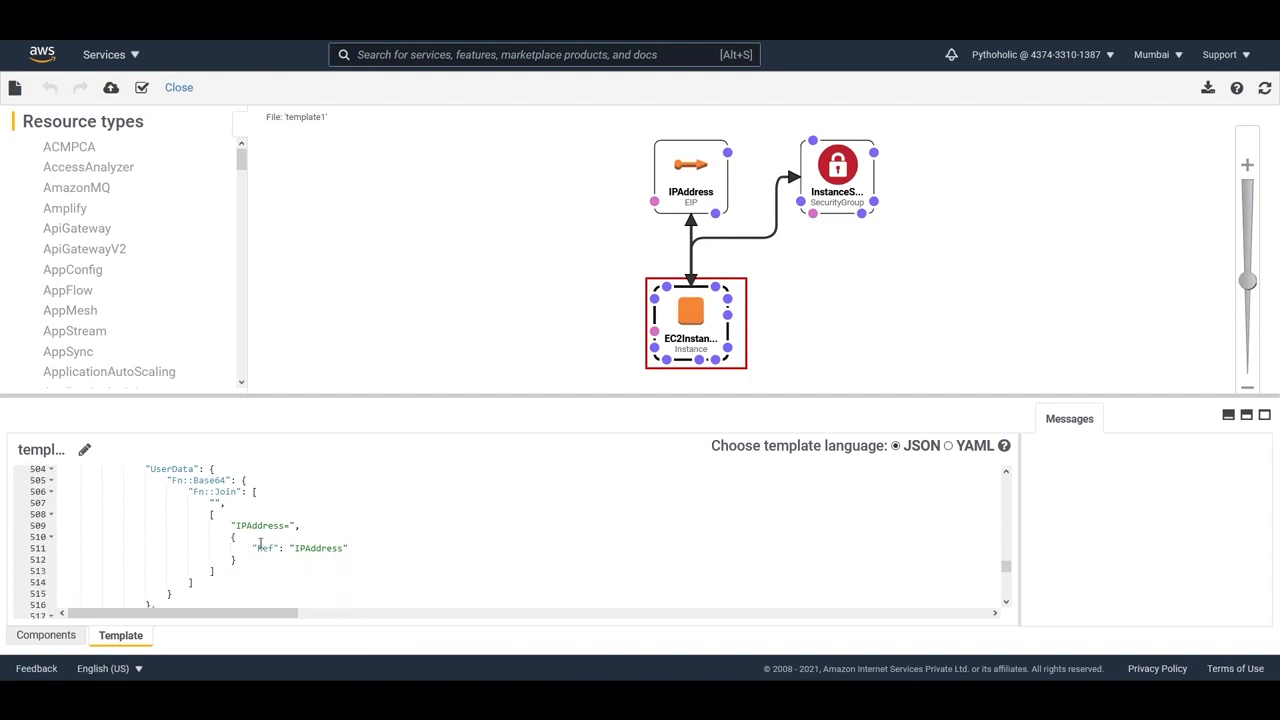
pyautogui.doubleClick(310, 548)
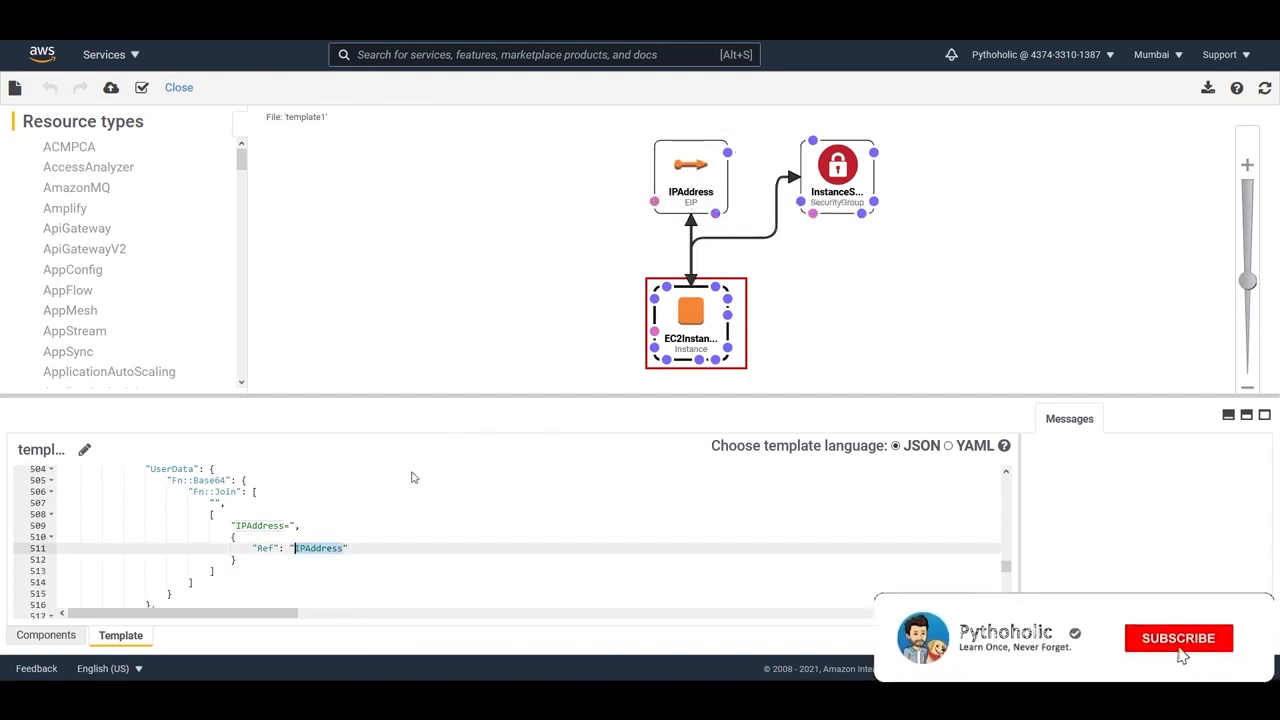
pyautogui.scroll(-1, 335, 524)
pyautogui.scroll(-3, 335, 524)
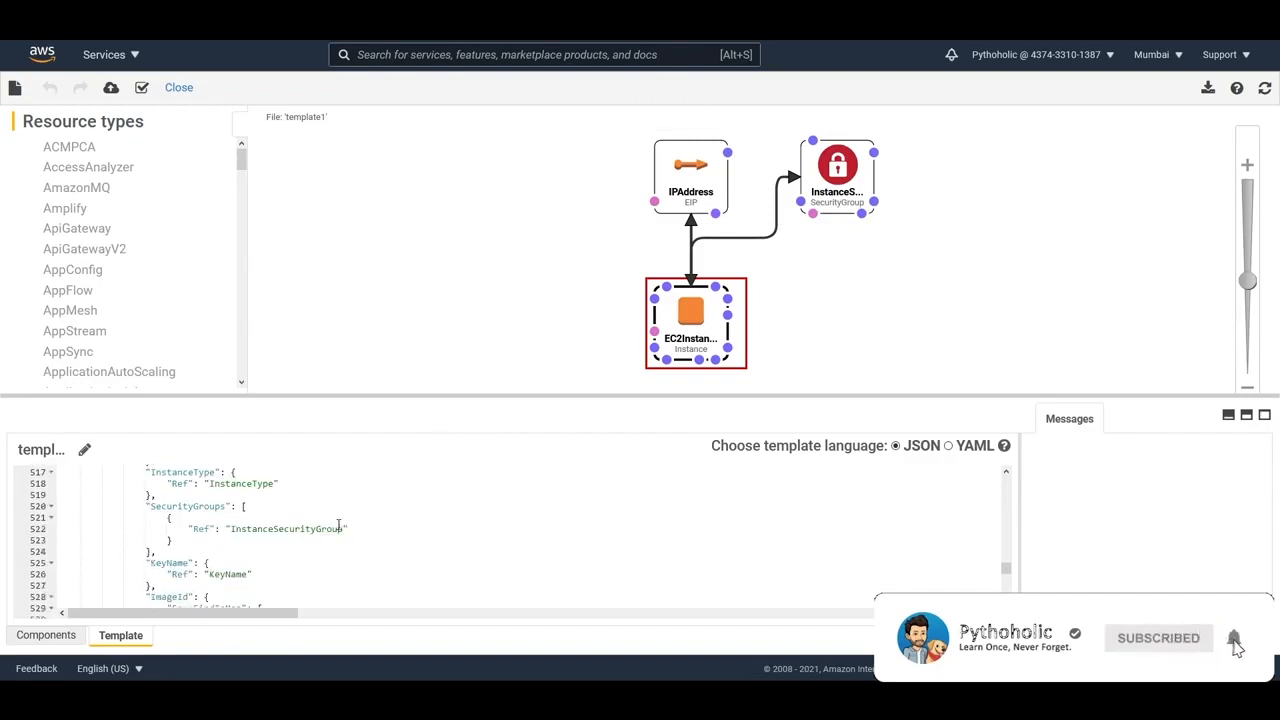
pyautogui.scroll(1, 303, 515)
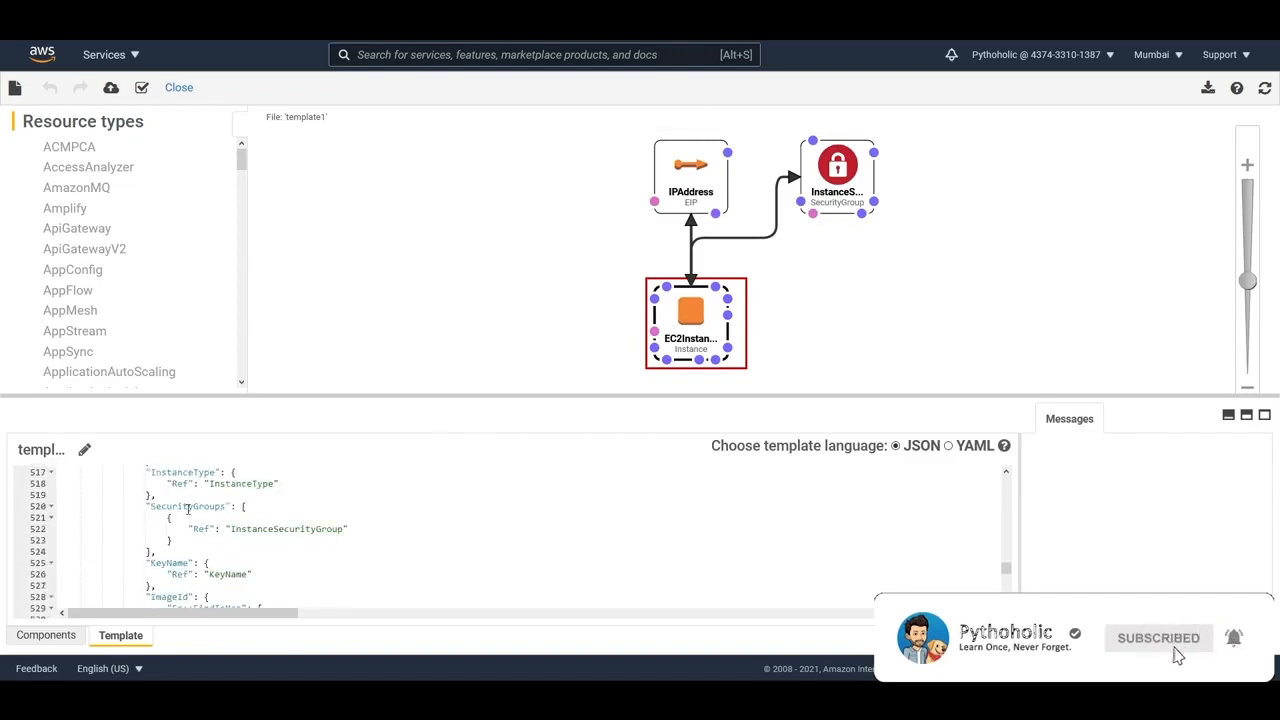
pyautogui.click(279, 528)
pyautogui.doubleClick(279, 528)
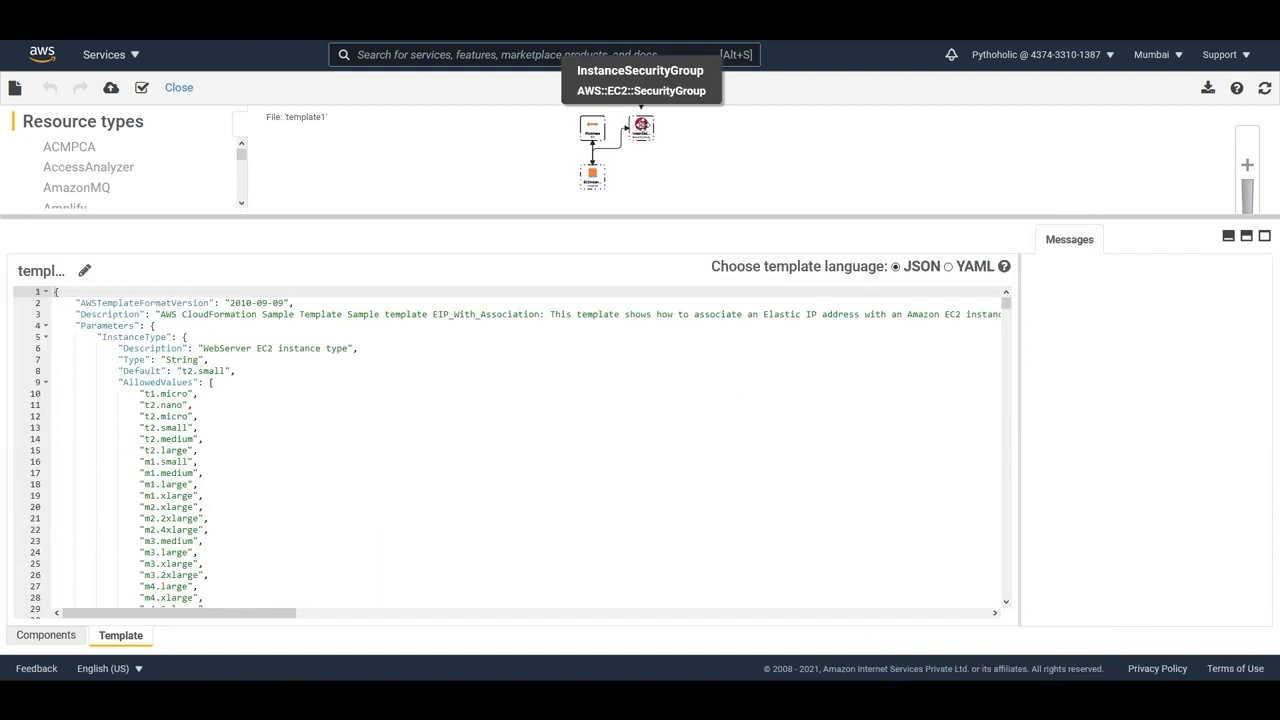
# Step: Locate the InstanceSecurityGroup resource from the diagram and inspect its name and type in the template code
pyautogui.click(641, 128)
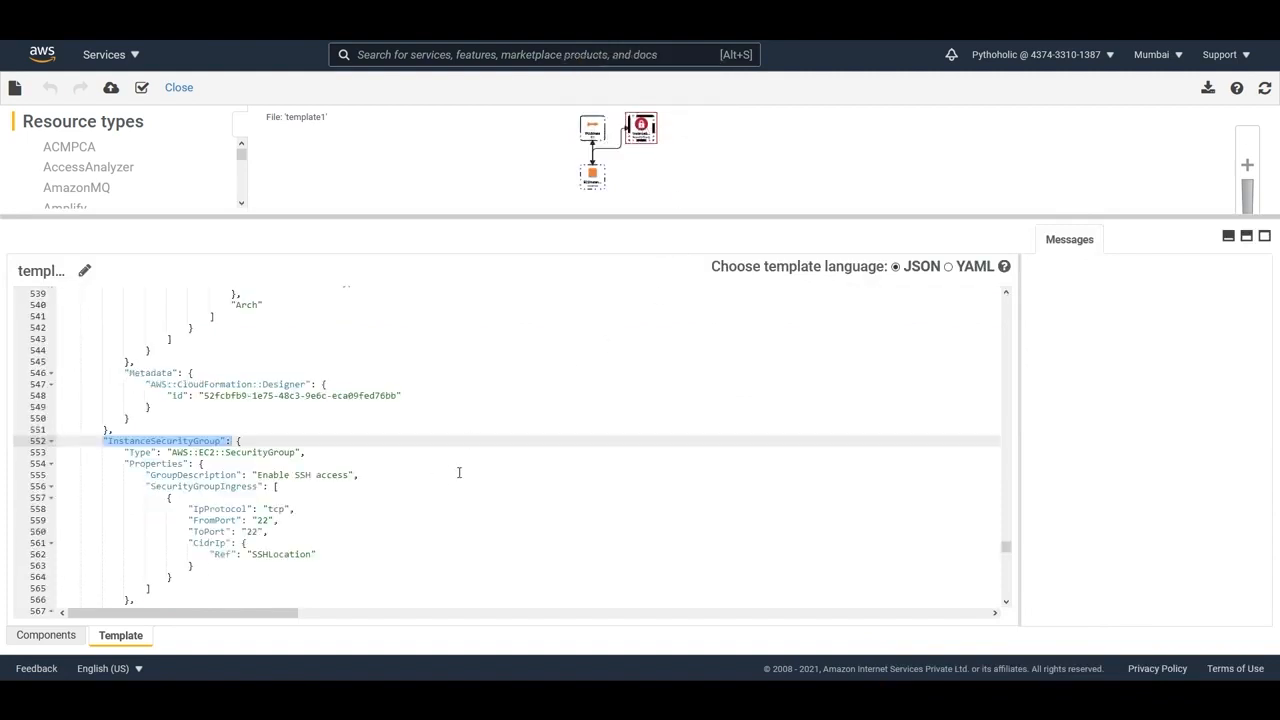
pyautogui.scroll(-1, 459, 472)
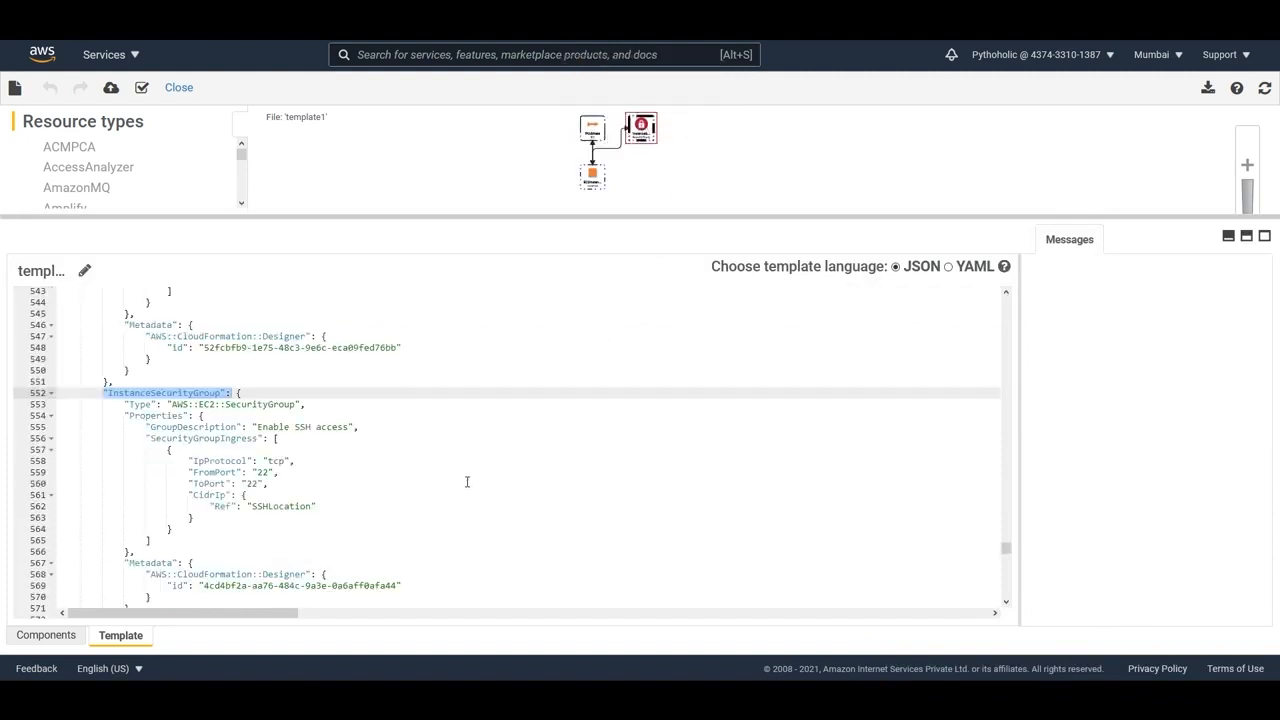
pyautogui.click(150, 404)
pyautogui.doubleClick(158, 392)
pyautogui.moveTo(170, 404); pyautogui.dragTo(296, 404)
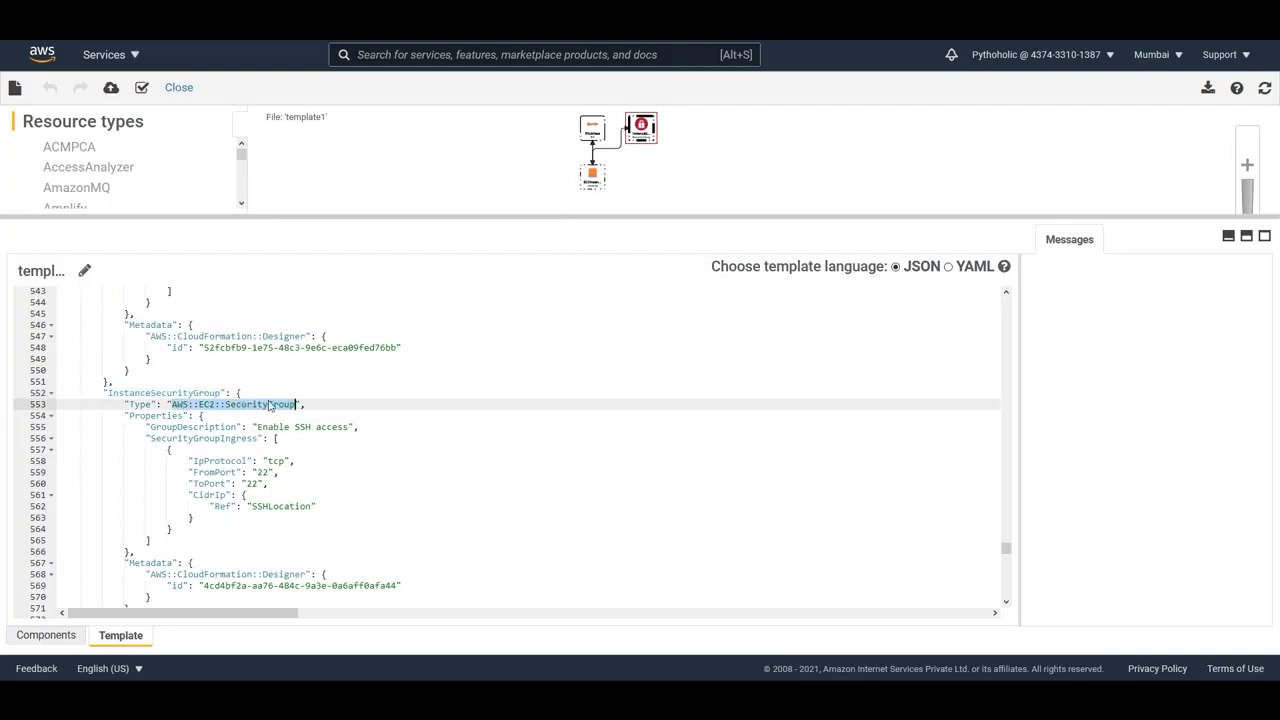
pyautogui.click(268, 404)
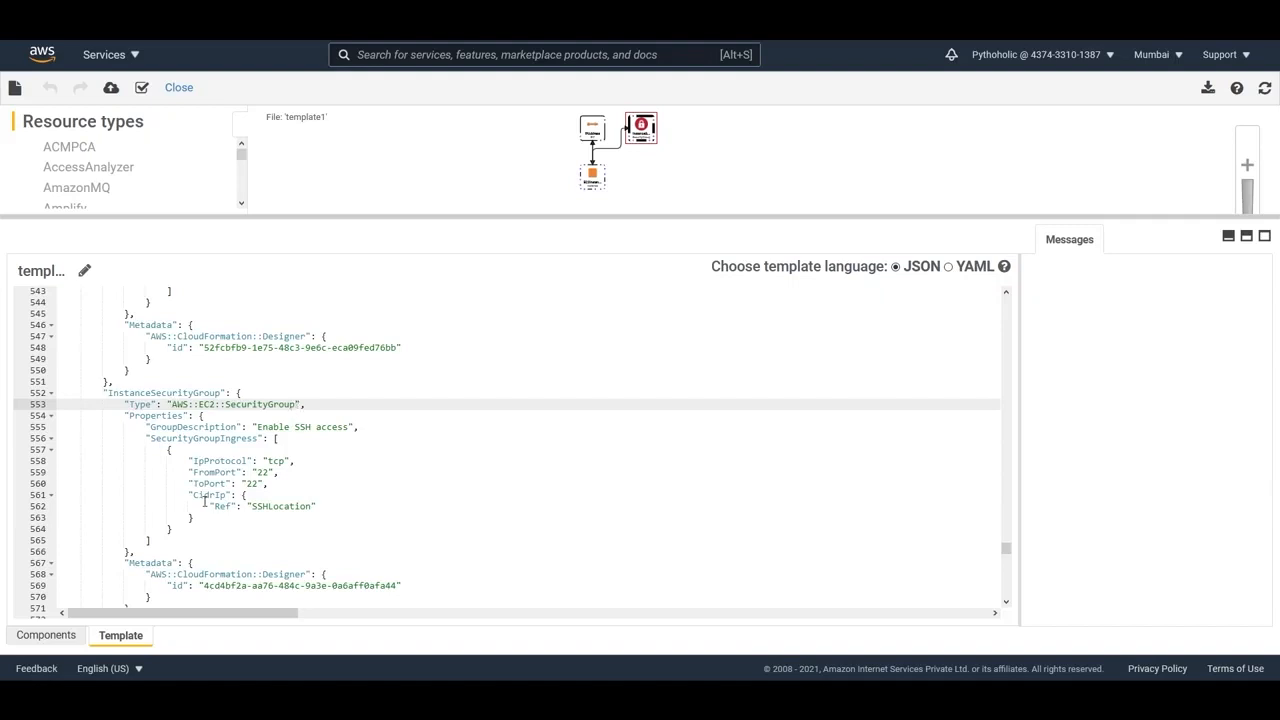
# Step: Examine the InstanceSecurityGroup properties: group description, ingress rule, protocol, from and to ports, and the SSHLocation reference for CidrIp
pyautogui.doubleClick(157, 415)
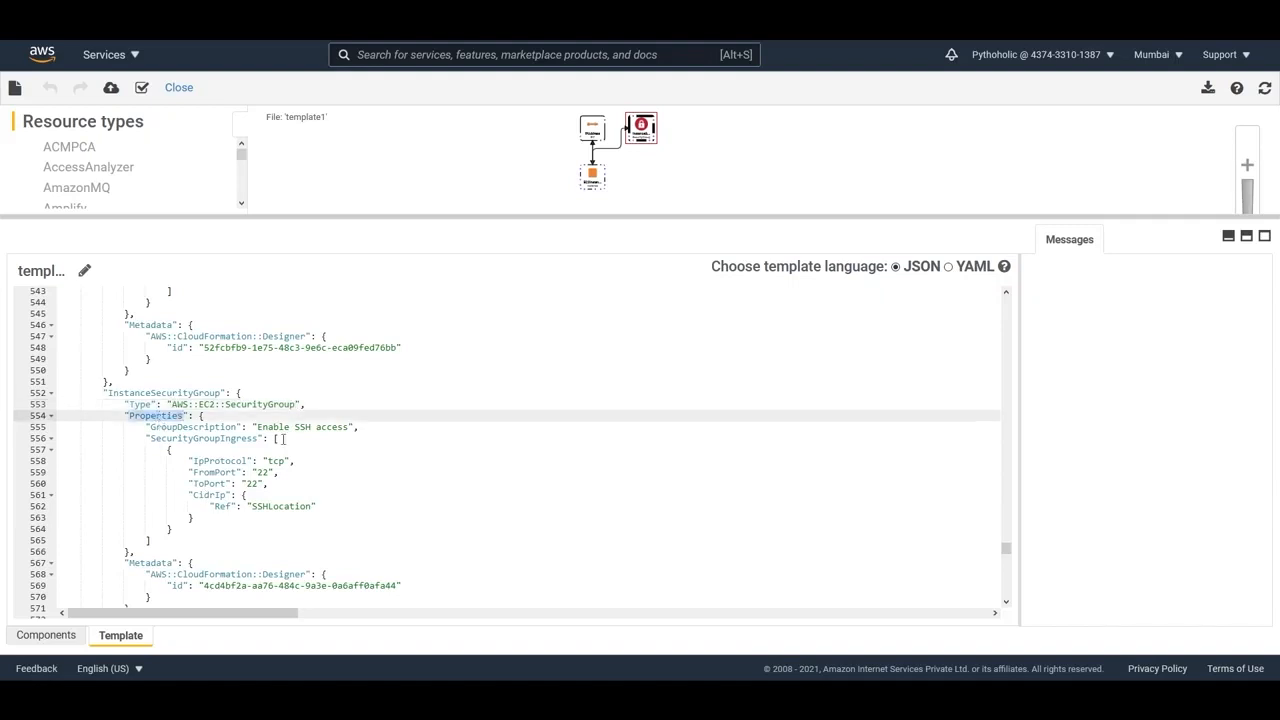
pyautogui.moveTo(256, 426); pyautogui.dragTo(348, 427)
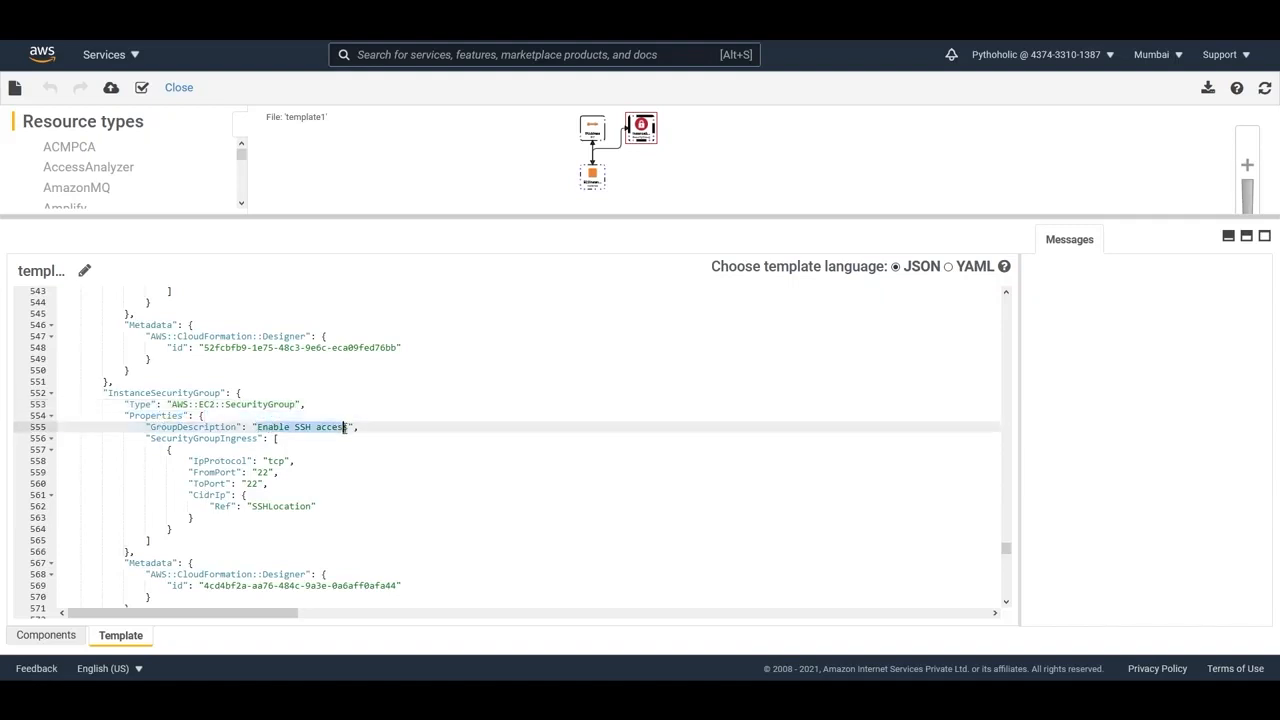
pyautogui.click(215, 461)
pyautogui.doubleClick(215, 461)
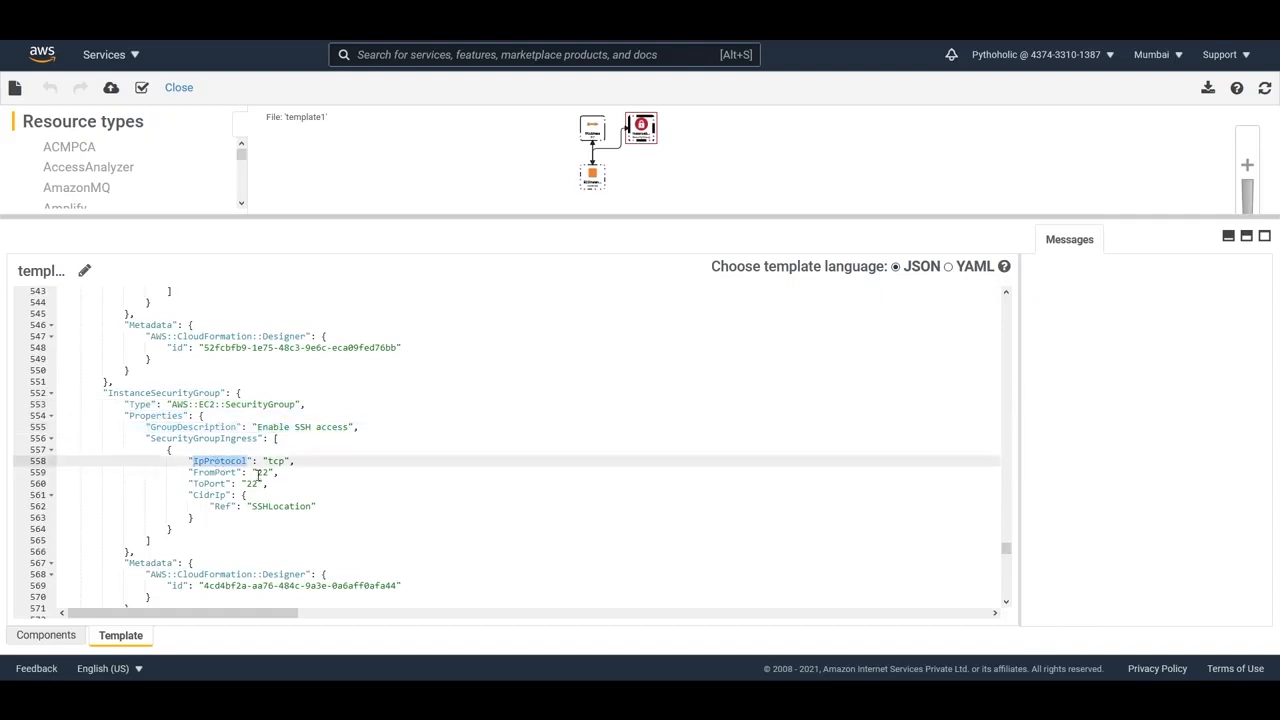
pyautogui.doubleClick(273, 461)
pyautogui.doubleClick(218, 440)
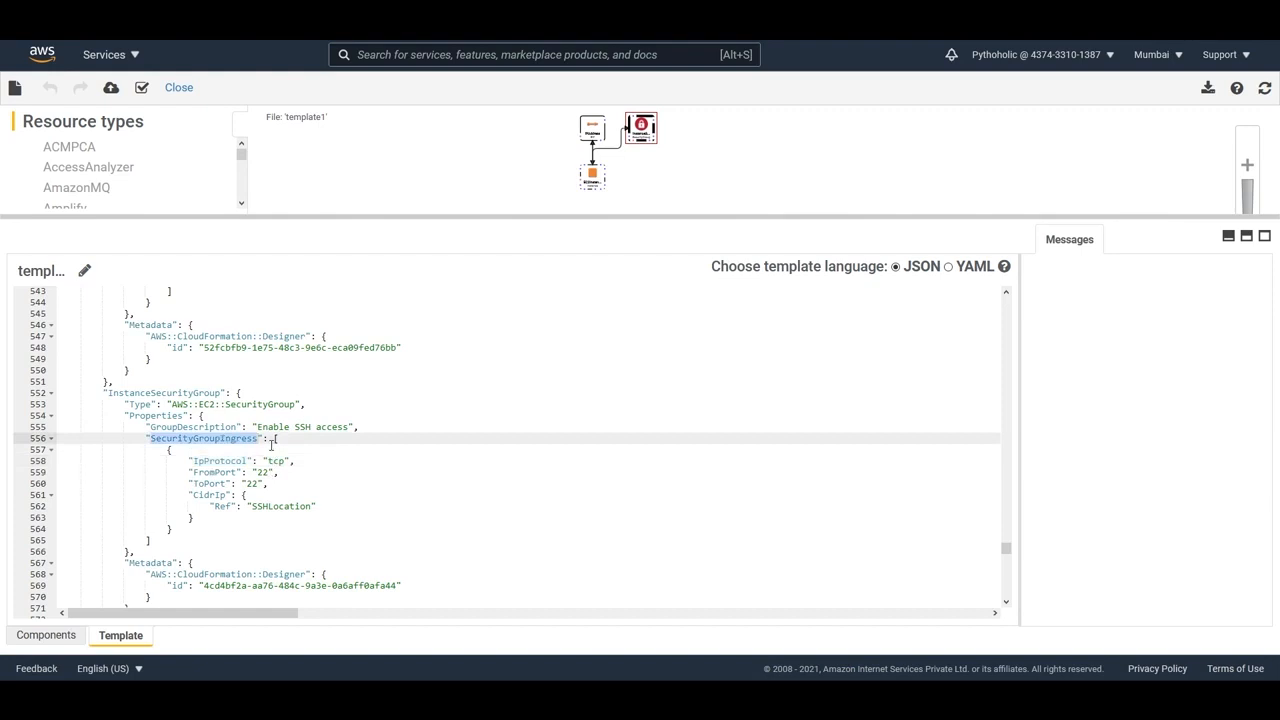
pyautogui.doubleClick(215, 461)
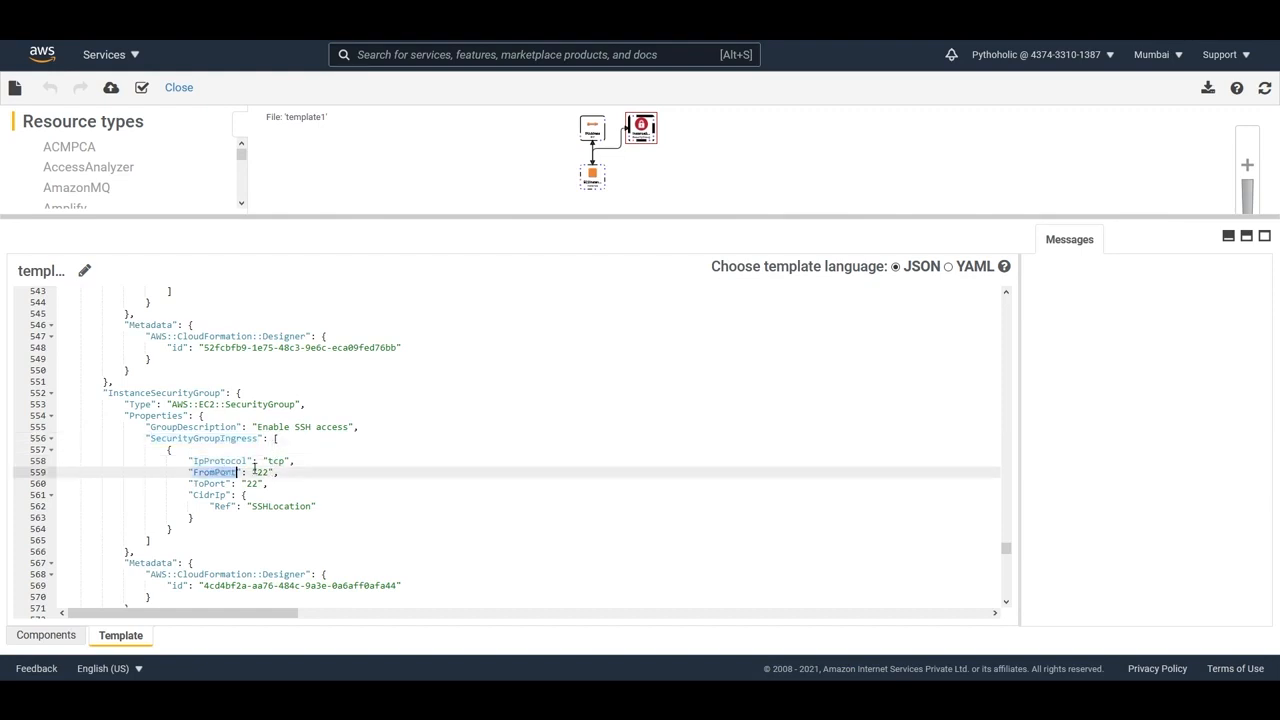
pyautogui.click(210, 484)
pyautogui.doubleClick(210, 484)
pyautogui.doubleClick(225, 494)
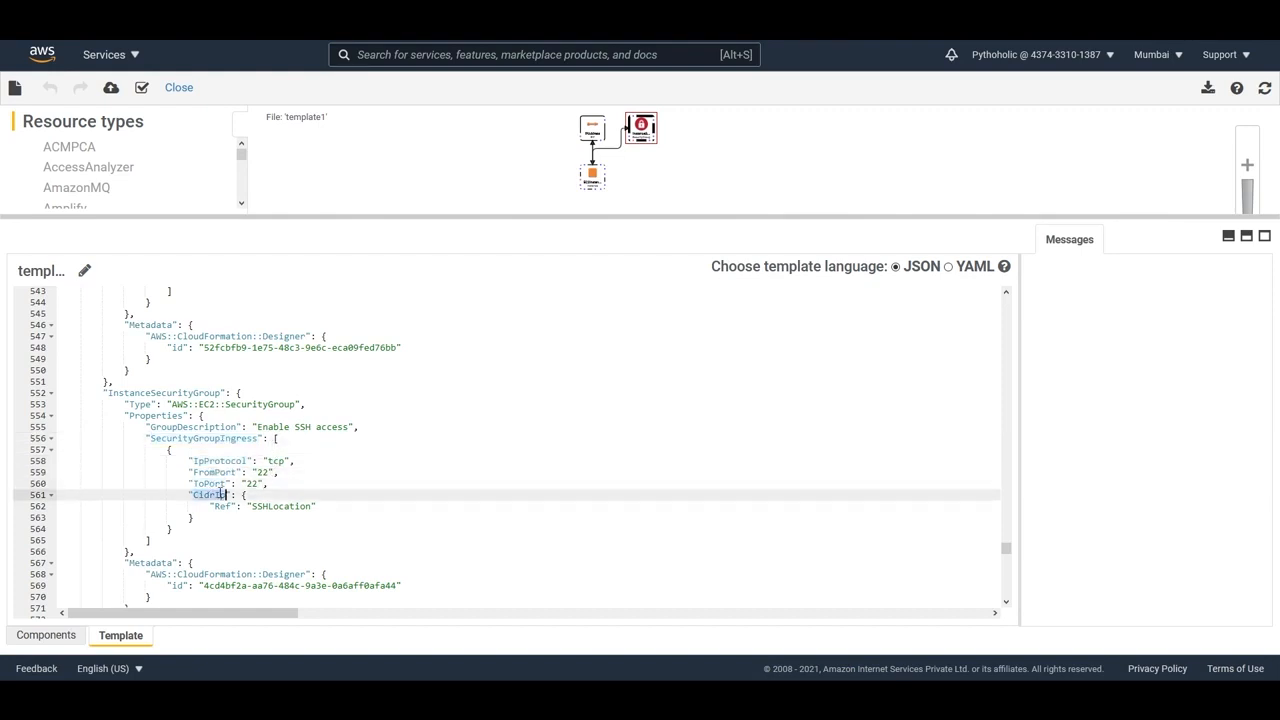
pyautogui.doubleClick(276, 507)
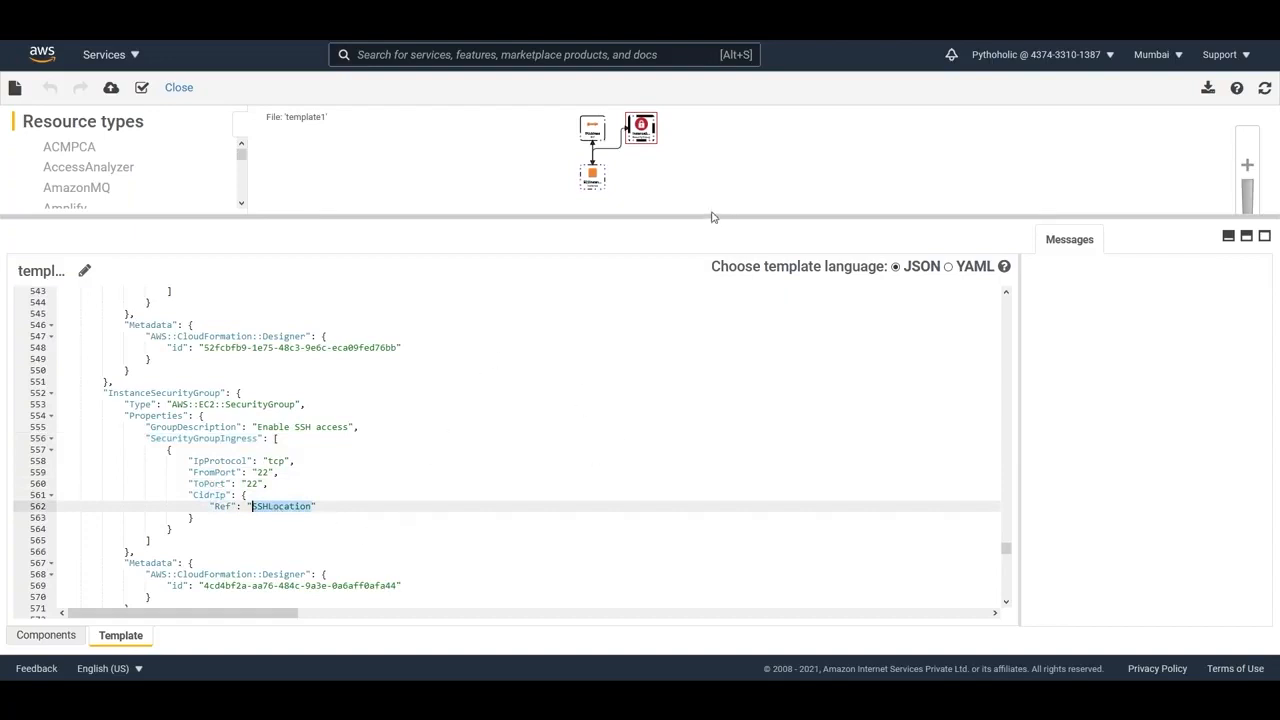
# Step: Inspect the types of the IPAddress and IPAssoc resources and read through the Outputs section of the template code
pyautogui.click(592, 131)
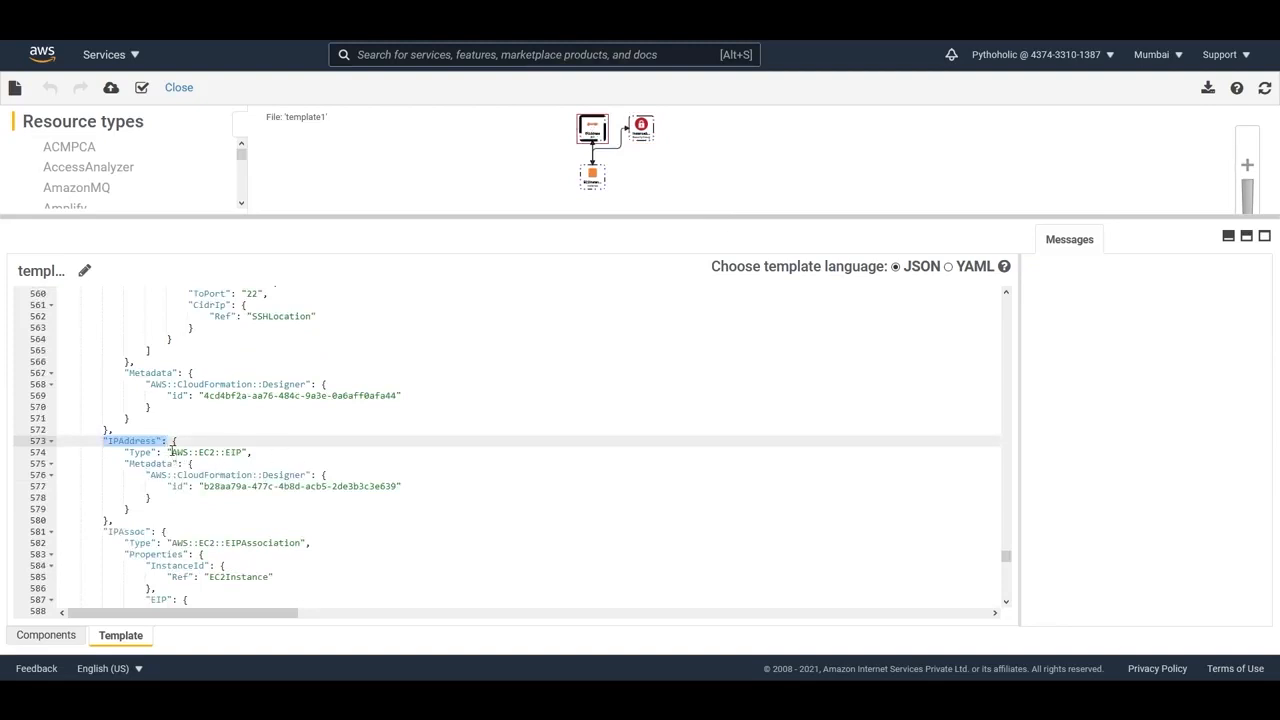
pyautogui.moveTo(169, 452); pyautogui.dragTo(242, 452)
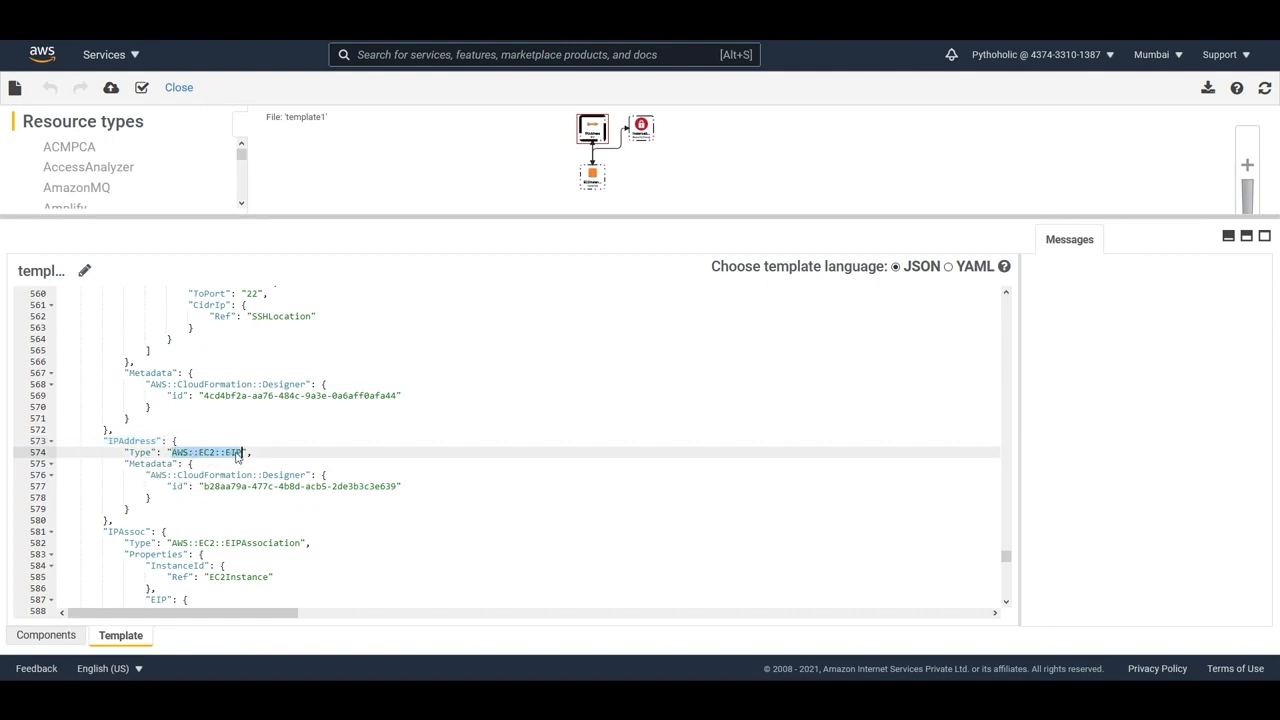
pyautogui.scroll(-3, 362, 490)
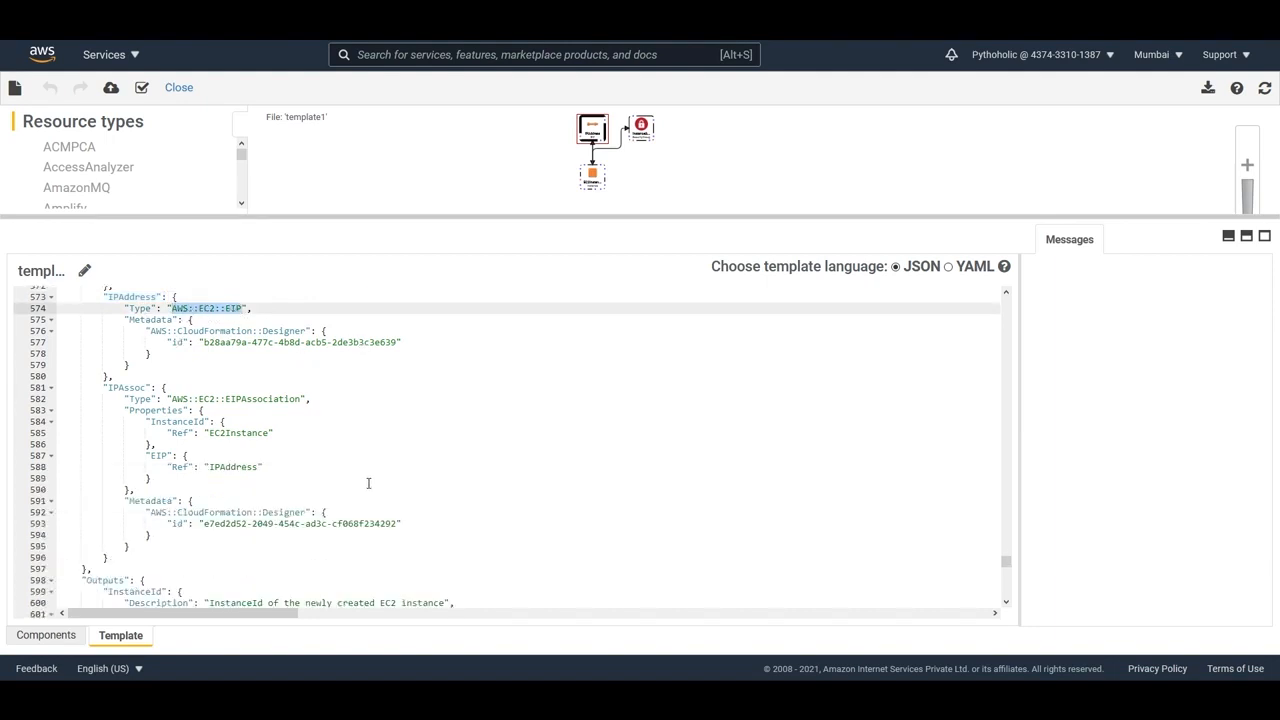
pyautogui.scroll(2, 364, 488)
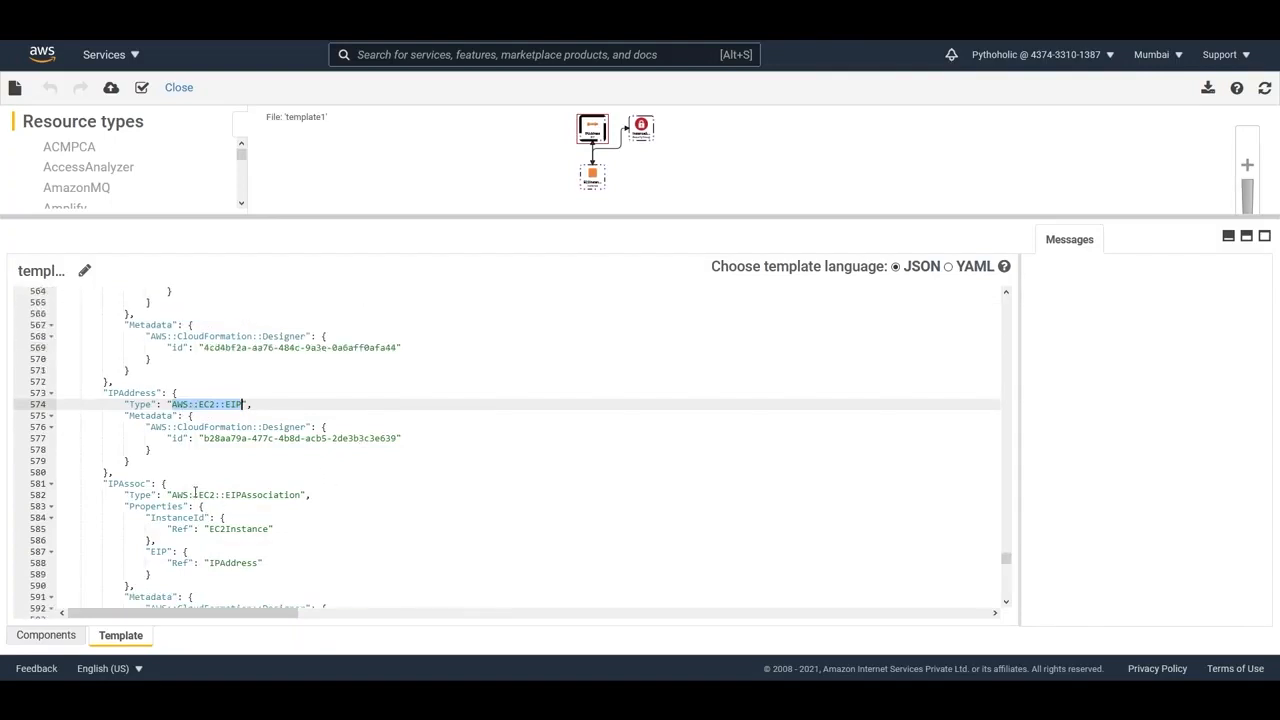
pyautogui.moveTo(172, 495); pyautogui.dragTo(304, 494)
pyautogui.scroll(-5, 414, 478)
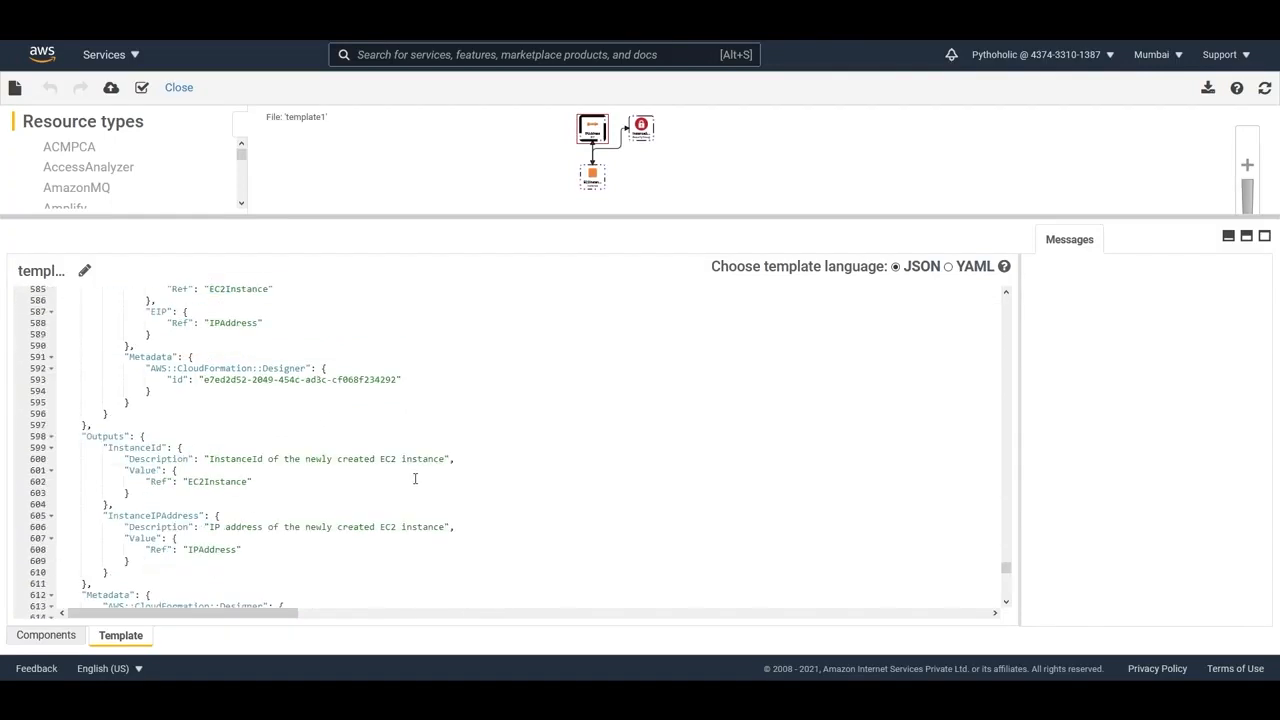
pyautogui.scroll(-3, 414, 480)
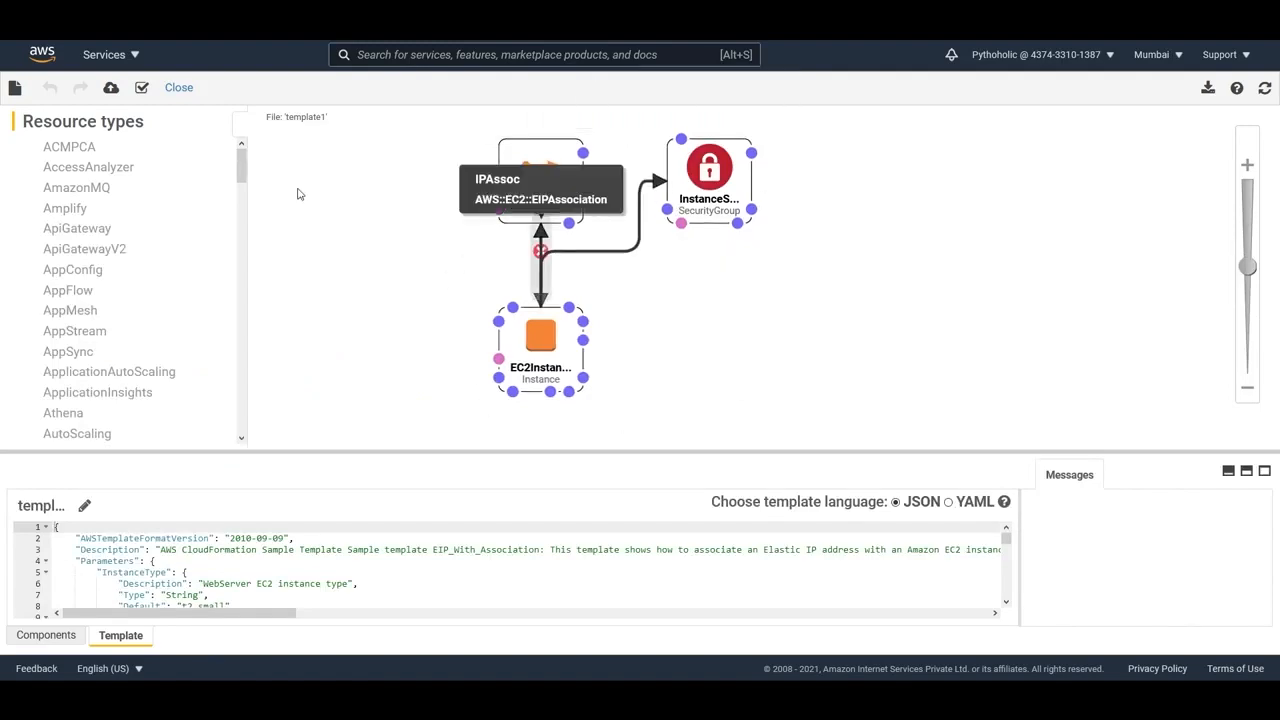
# Step: Close Designer and continue with the uploaded template to the stack details
pyautogui.click(178, 89)
pyautogui.click(725, 299)
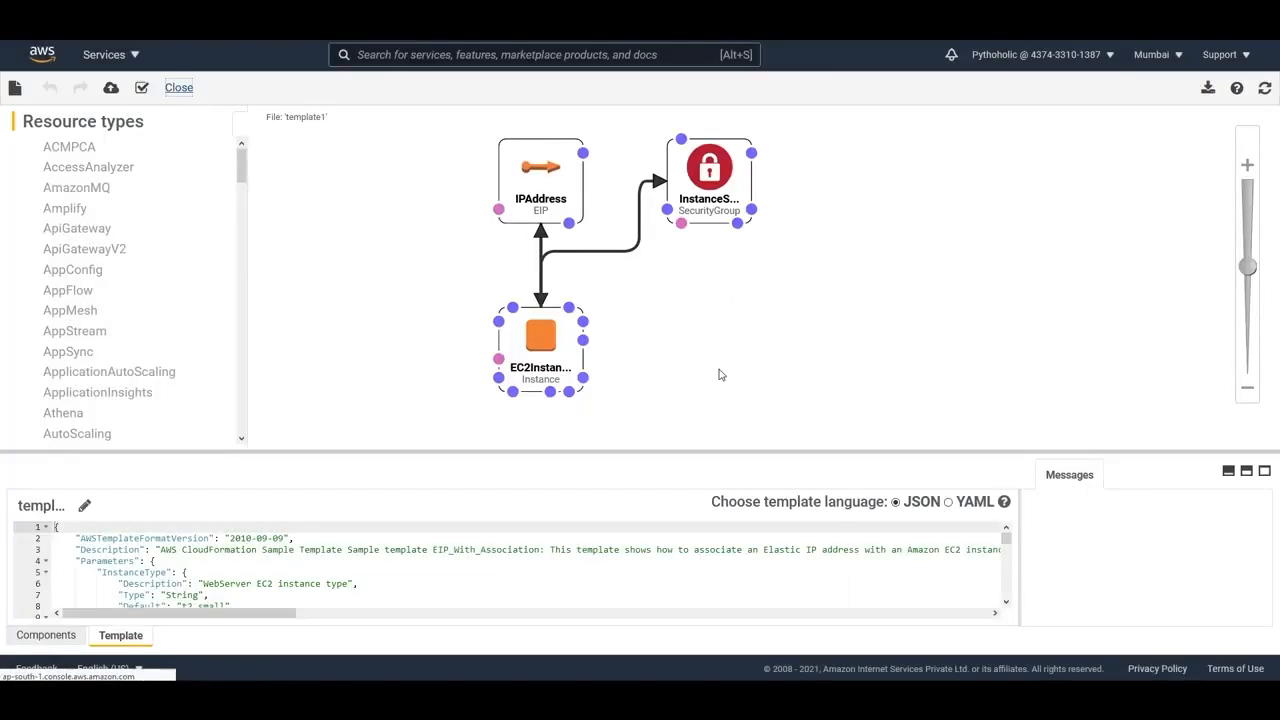
pyautogui.click(1045, 626)
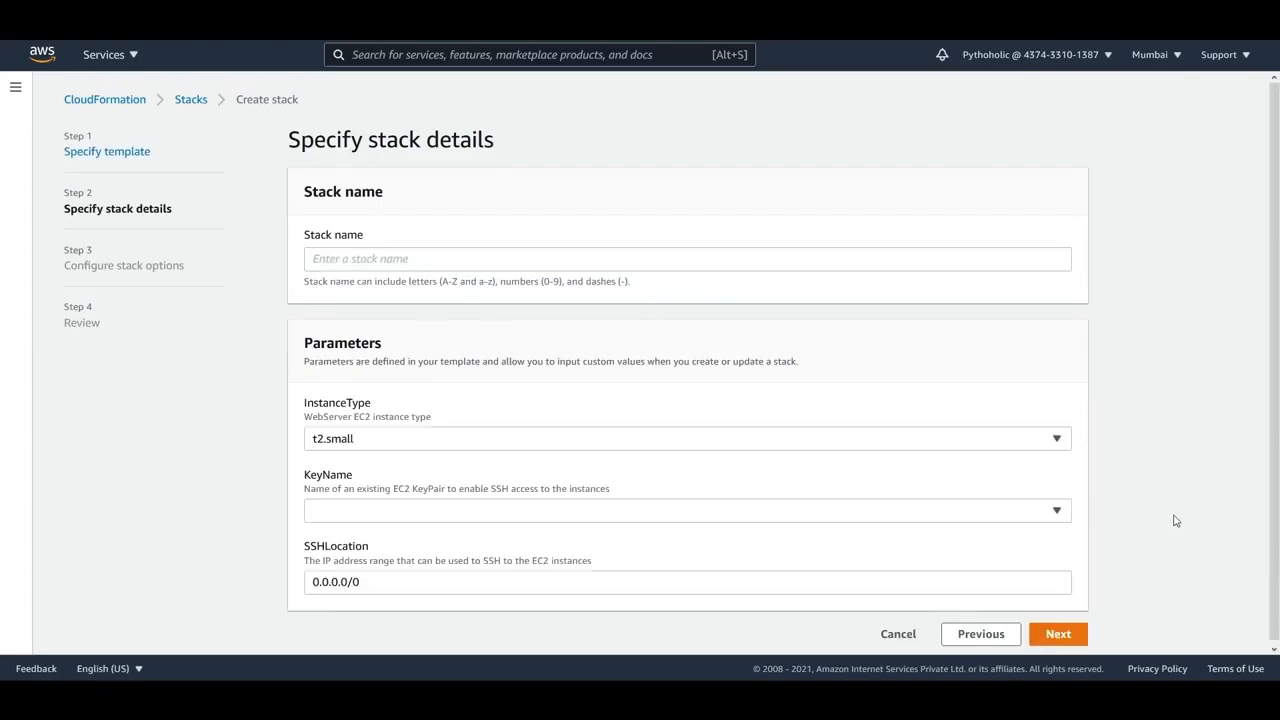
# Step: Name the stack HelloStack
pyautogui.click(545, 262)
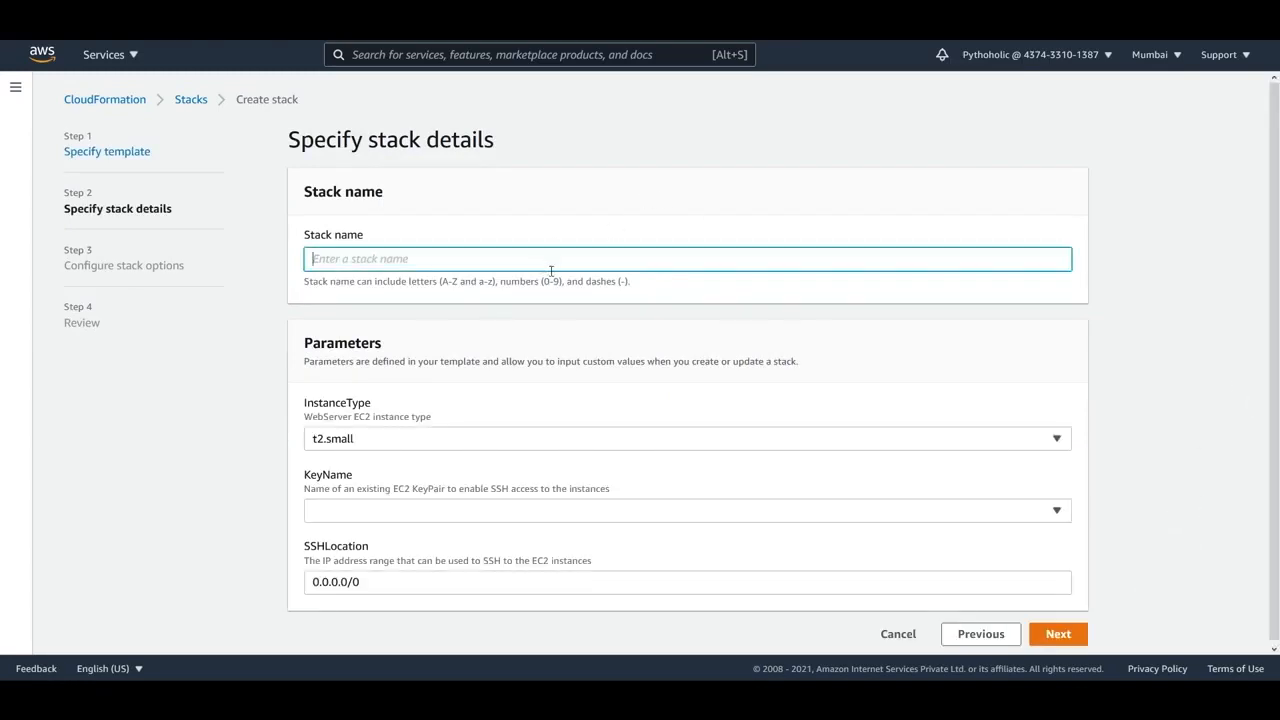
pyautogui.write('HelloStack')
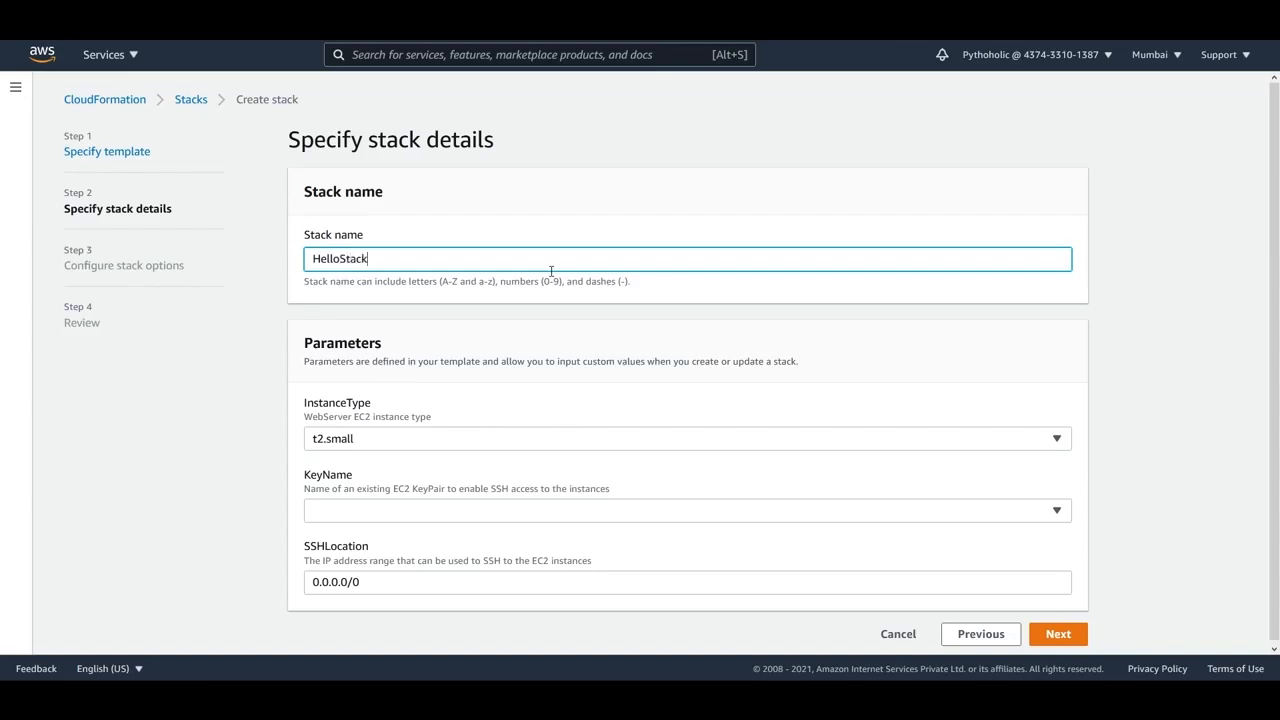
pyautogui.click(1125, 375)
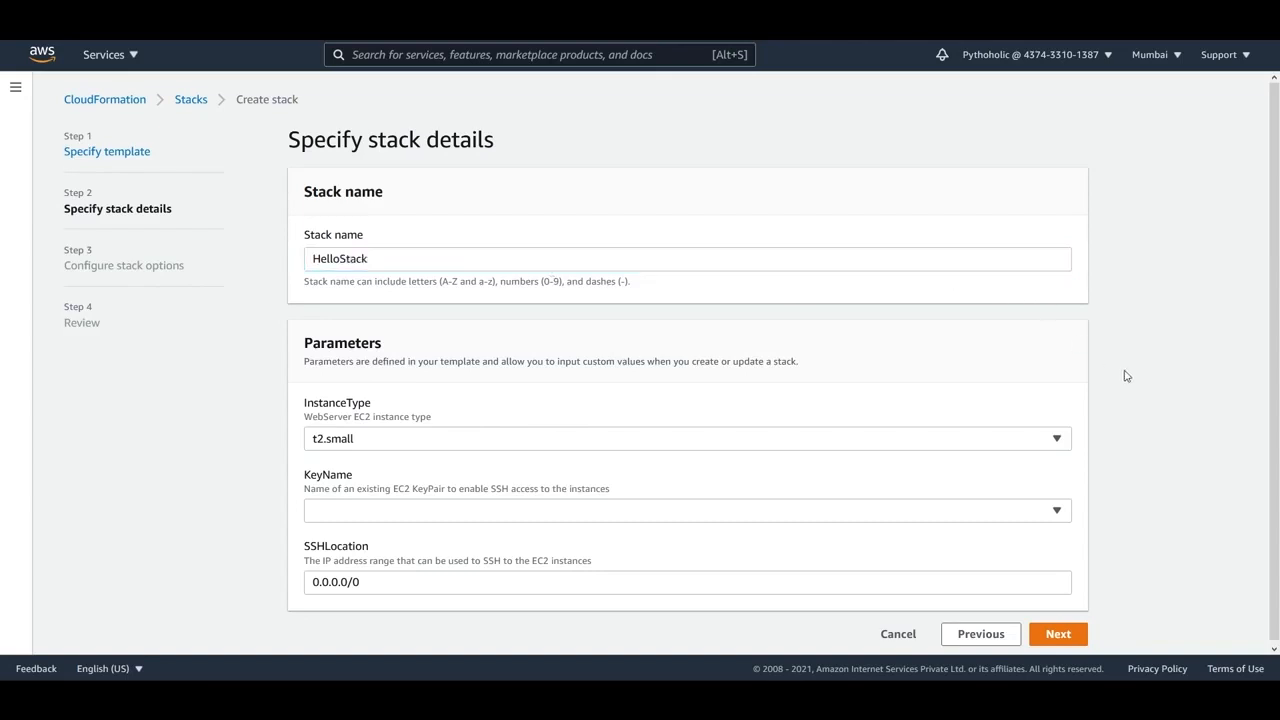
# Step: Set the stack's InstanceType parameter to t2.micro and its KeyName parameter to ec2-key
pyautogui.scroll(-1, 788, 447)
pyautogui.click(789, 446)
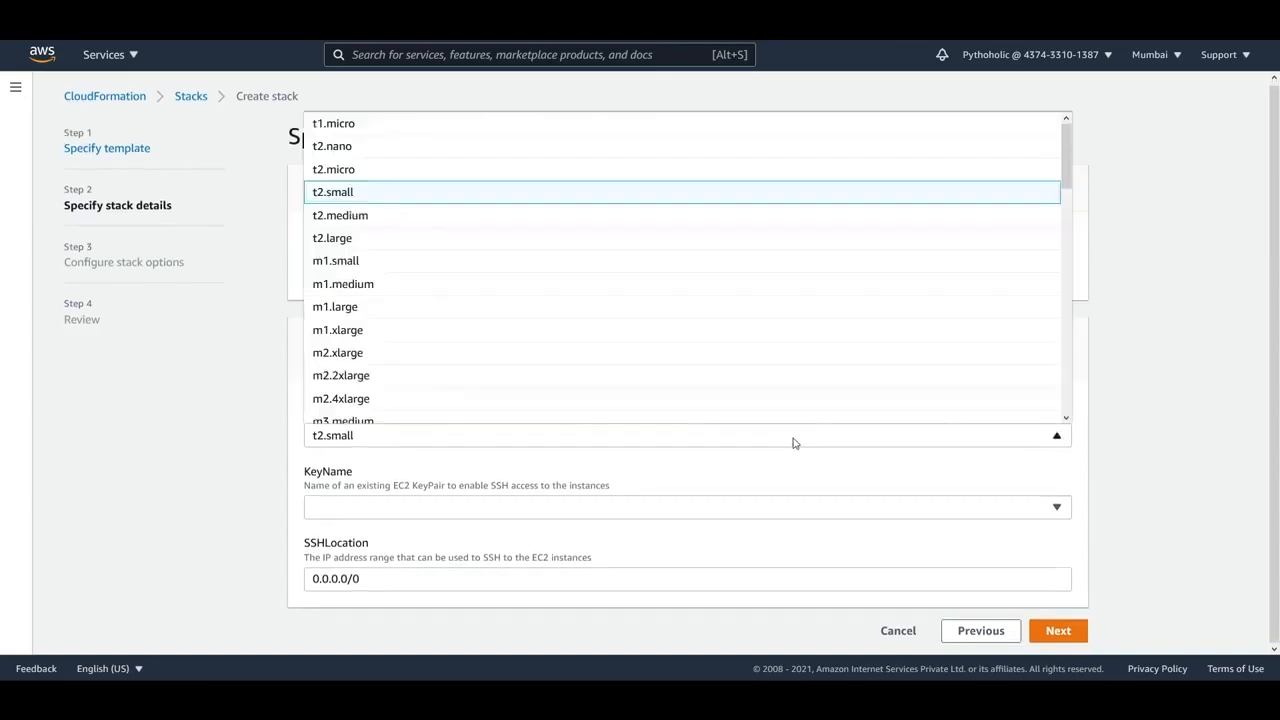
pyautogui.click(431, 176)
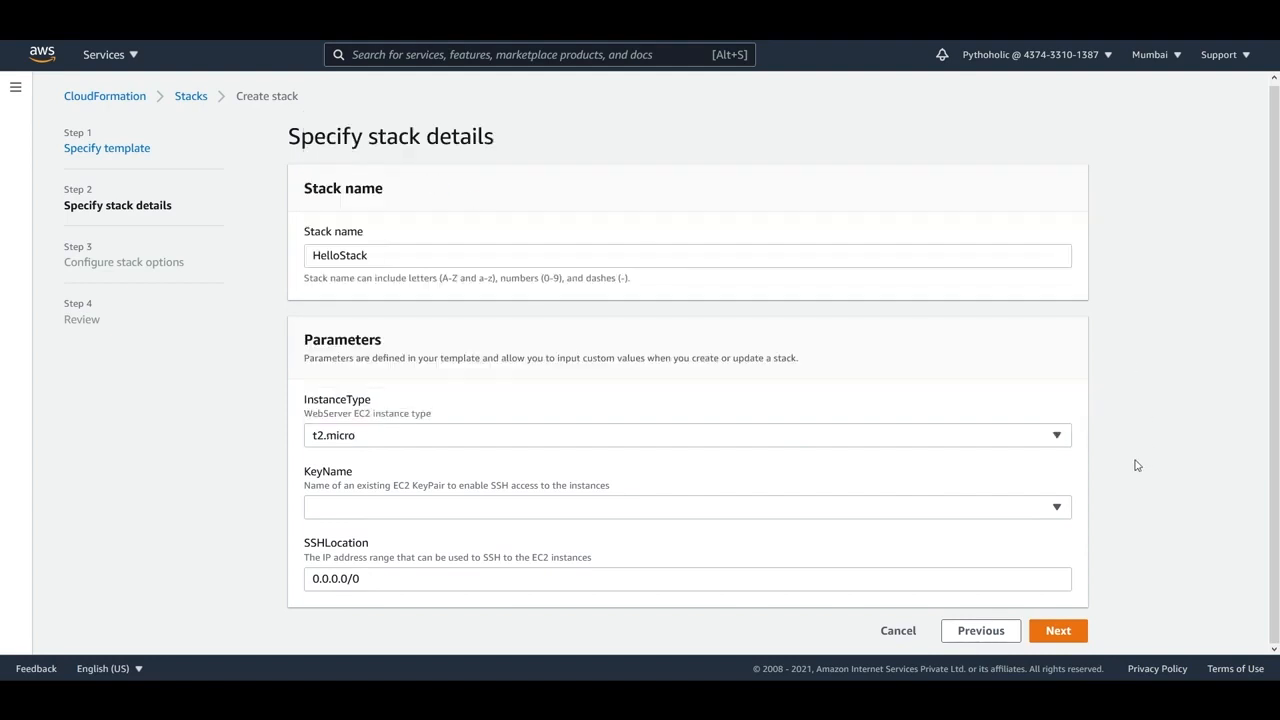
pyautogui.click(1040, 507)
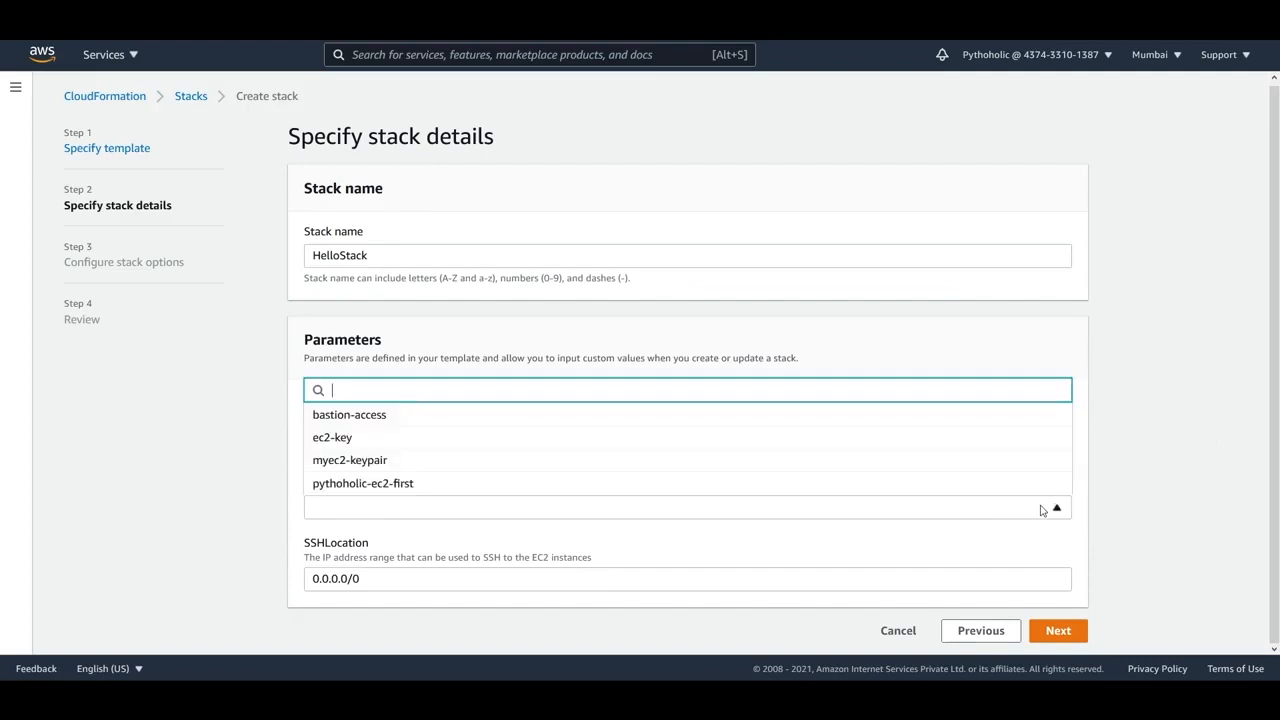
pyautogui.click(549, 444)
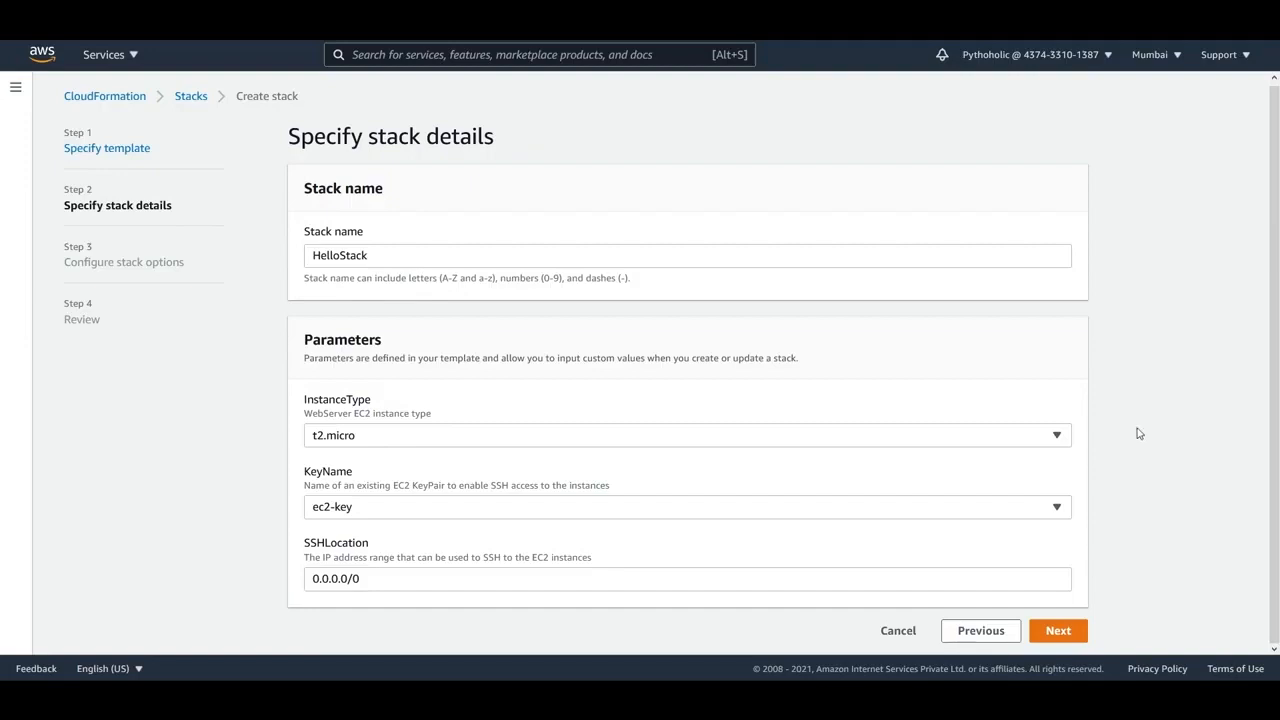
# Step: Continue to the stack options and add a tag with key Name and value HelloStack
pyautogui.click(1058, 631)
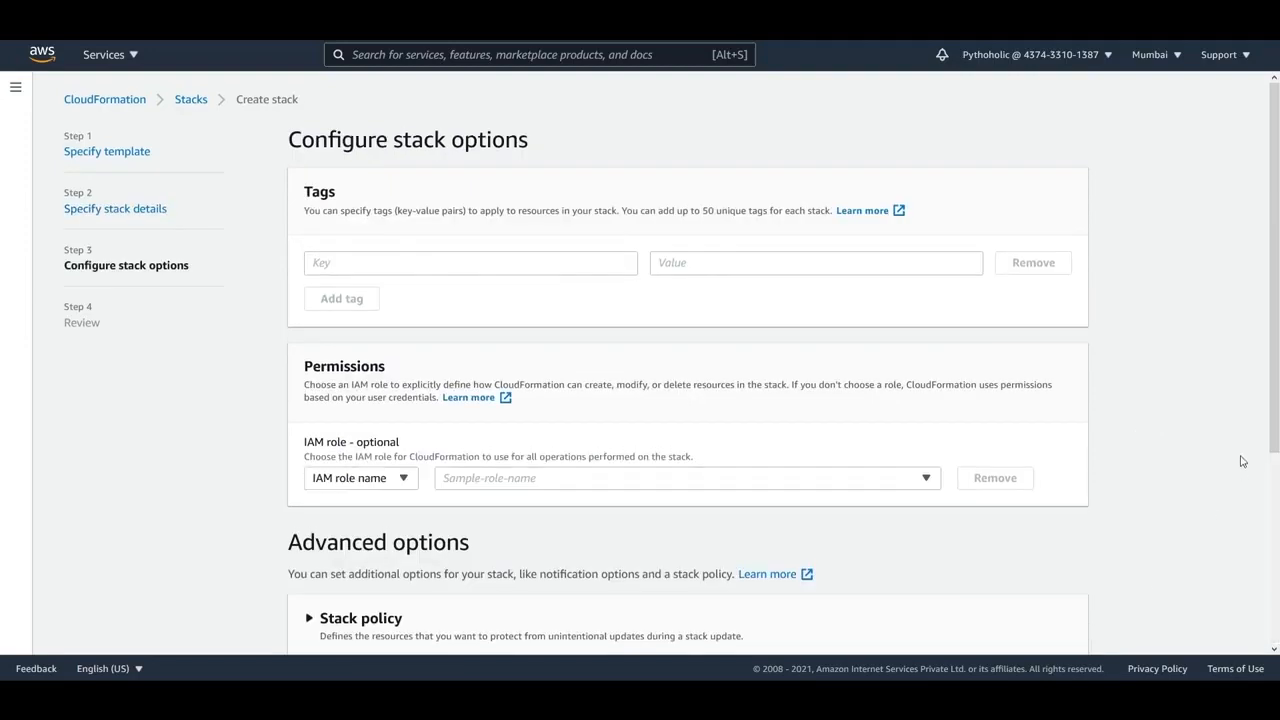
pyautogui.click(466, 262)
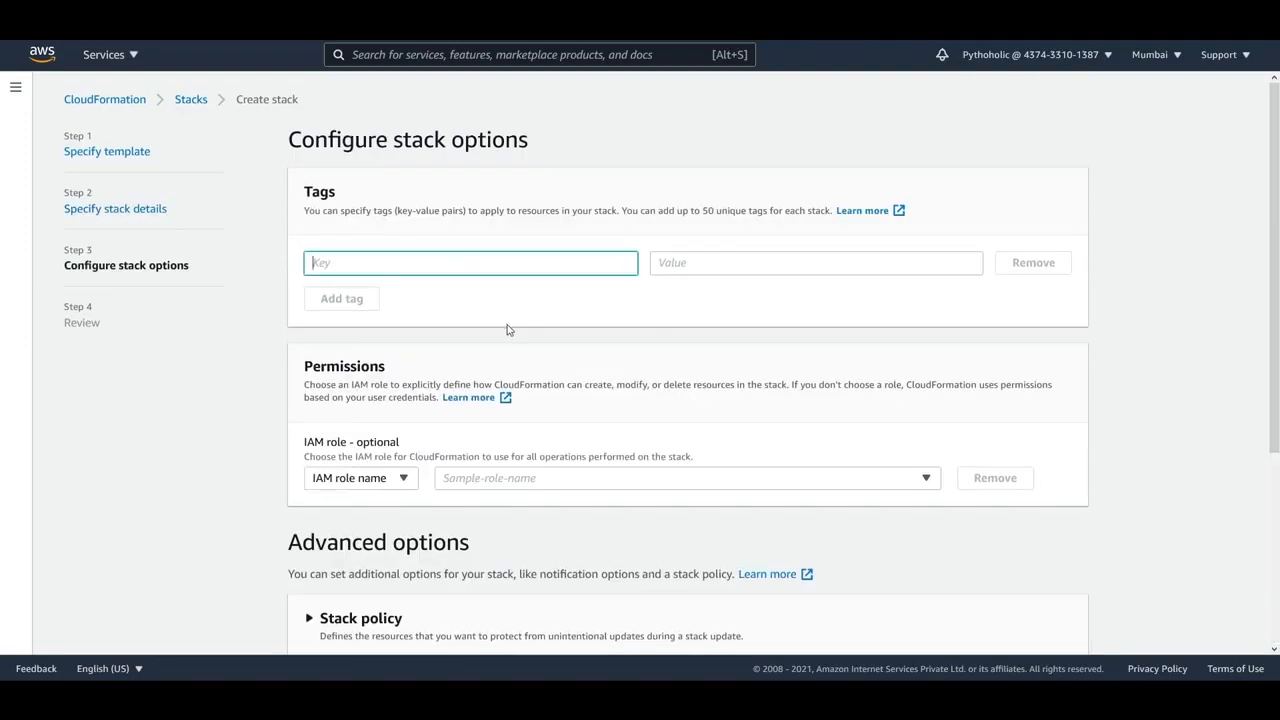
pyautogui.write('Name')
pyautogui.press('Tab')
pyautogui.write('HelloStack')
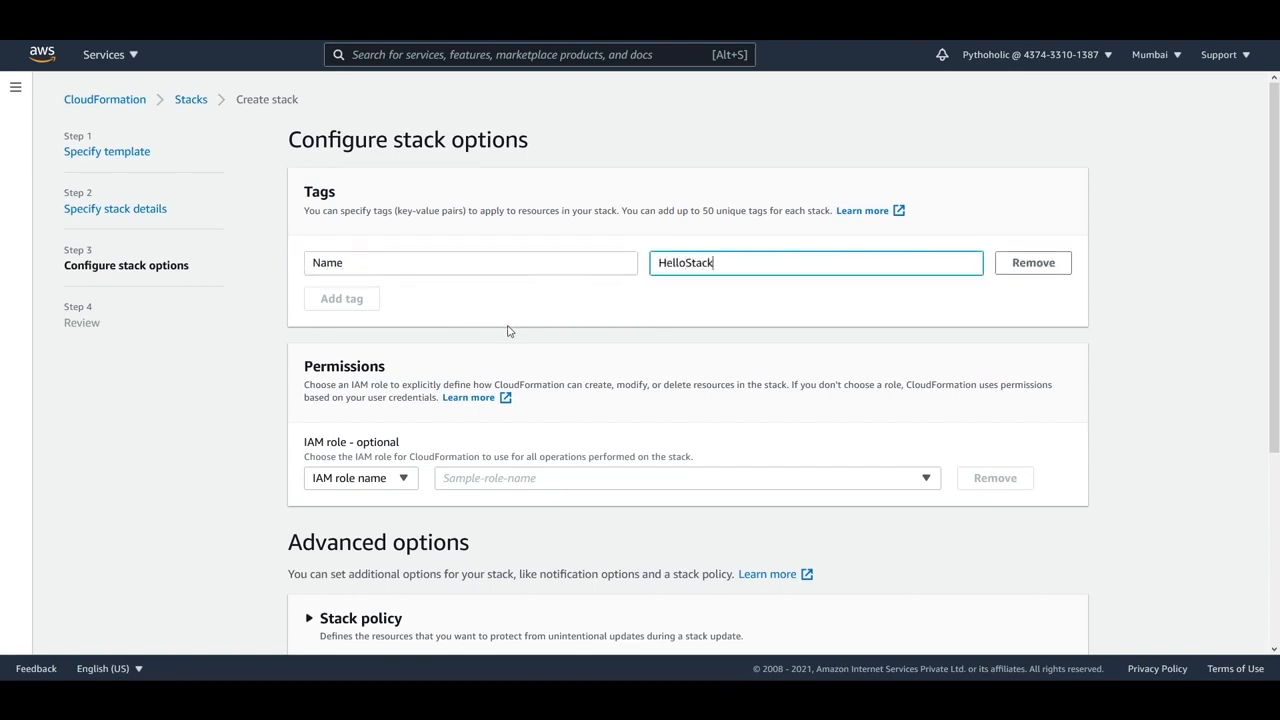
# Step: Check which IAM roles are available for the stack's permissions and look over the advanced options
pyautogui.scroll(-3, 986, 266)
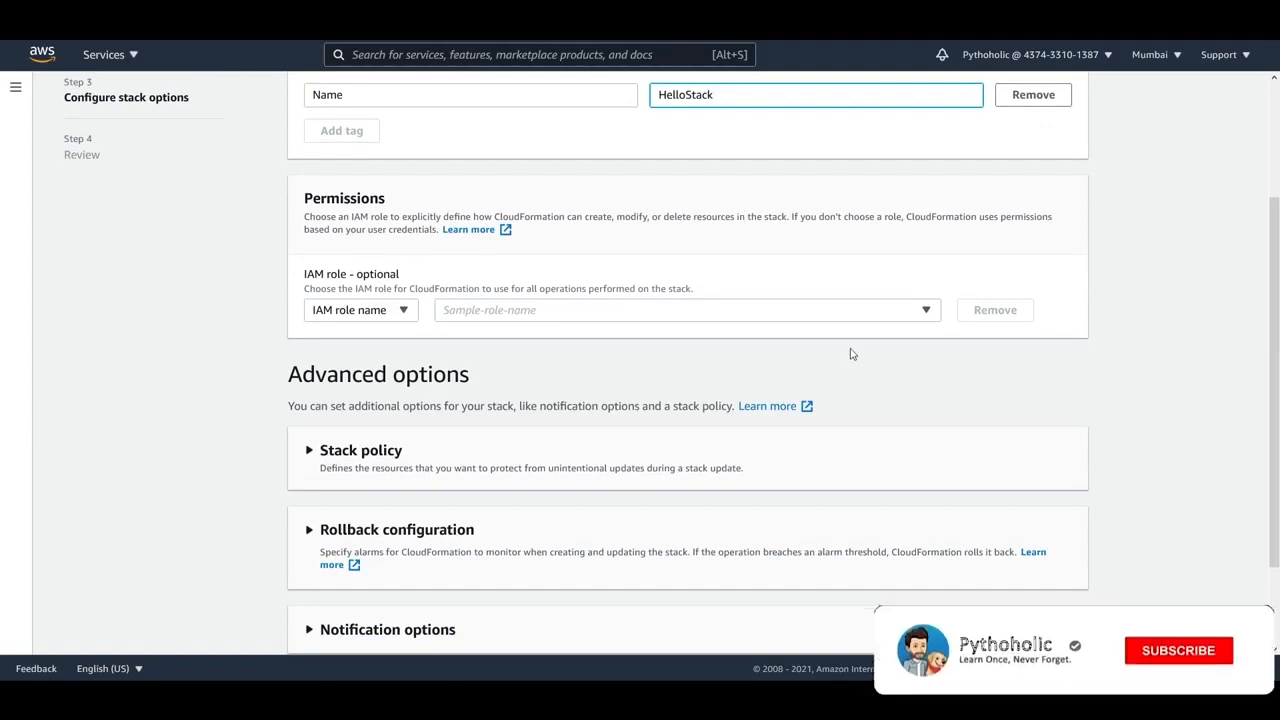
pyautogui.click(924, 312)
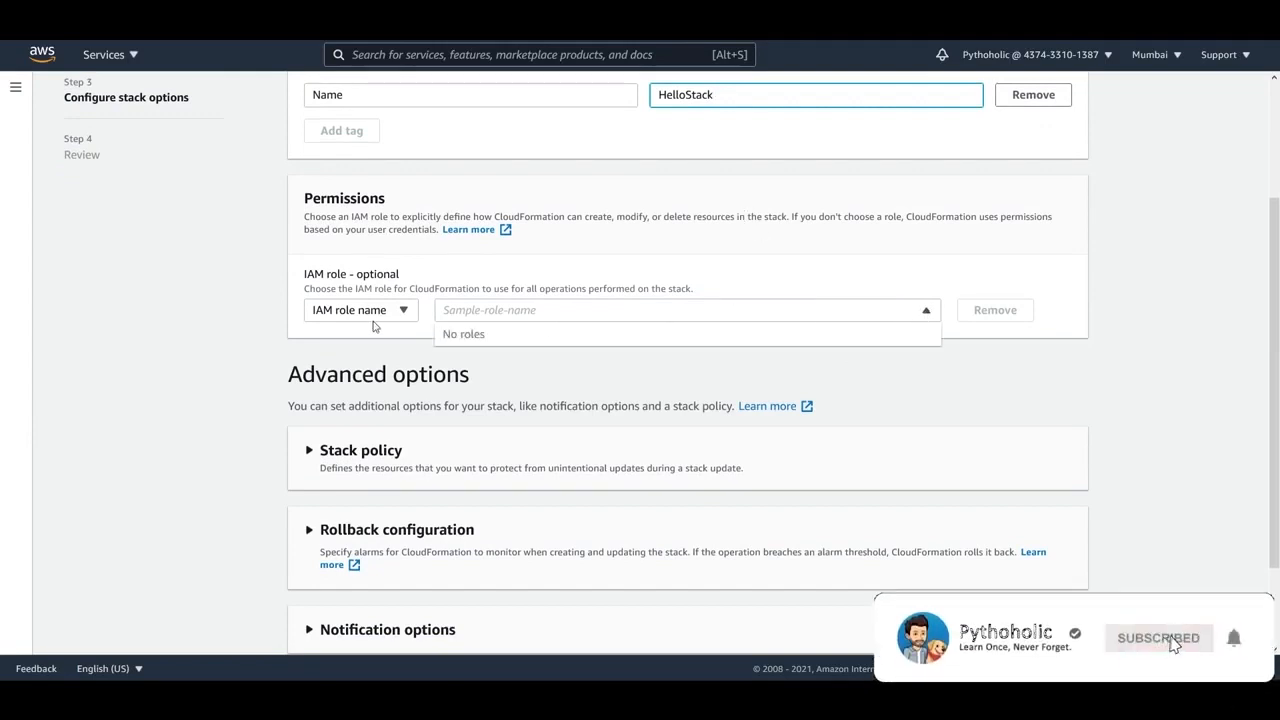
pyautogui.click(250, 326)
pyautogui.scroll(-2, 255, 326)
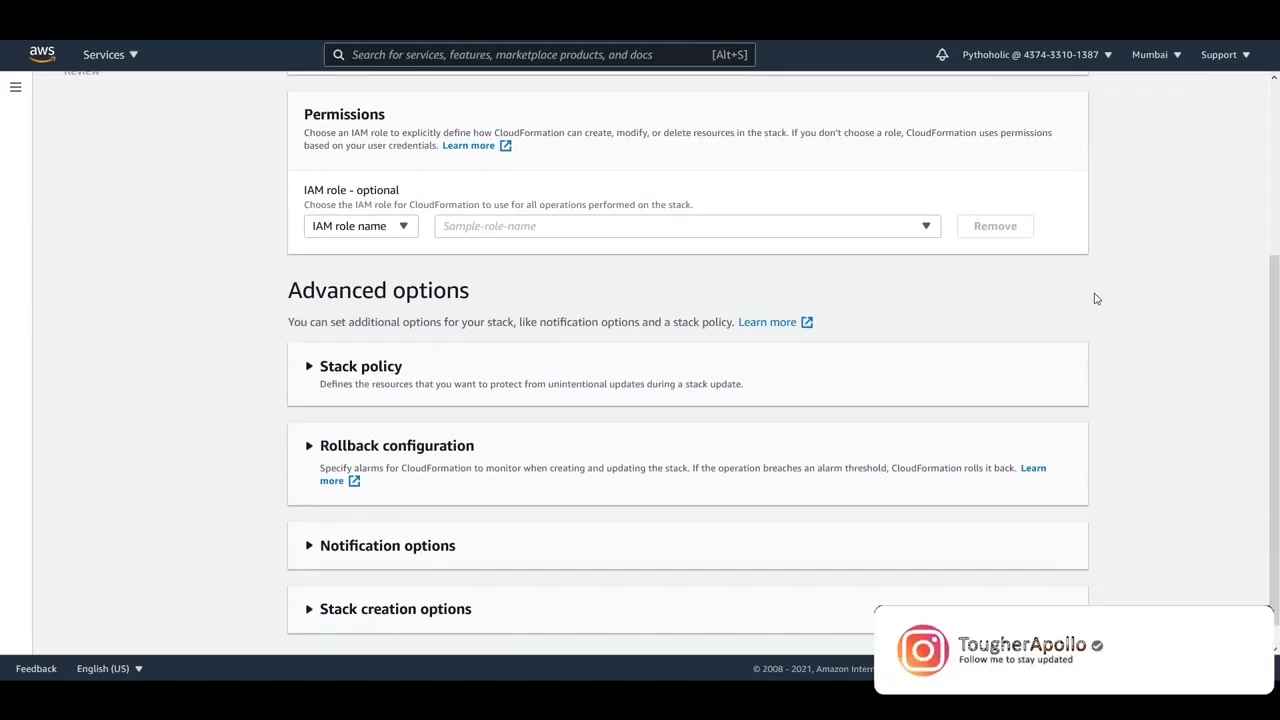
pyautogui.scroll(3, 1130, 305)
pyautogui.scroll(-3, 1105, 309)
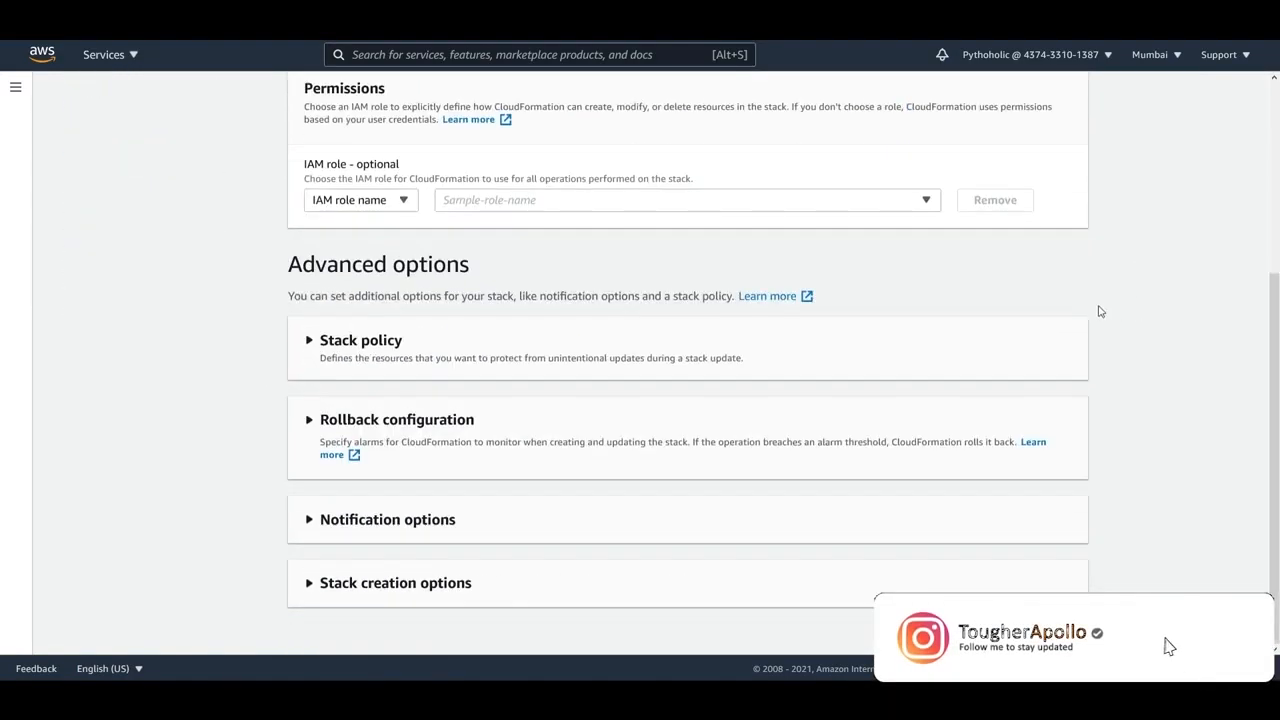
# Step: Inspect the stack policy choices and the monitoring time and CloudWatch alarm settings of the rollback configuration
pyautogui.click(305, 340)
pyautogui.scroll(-2, 1217, 389)
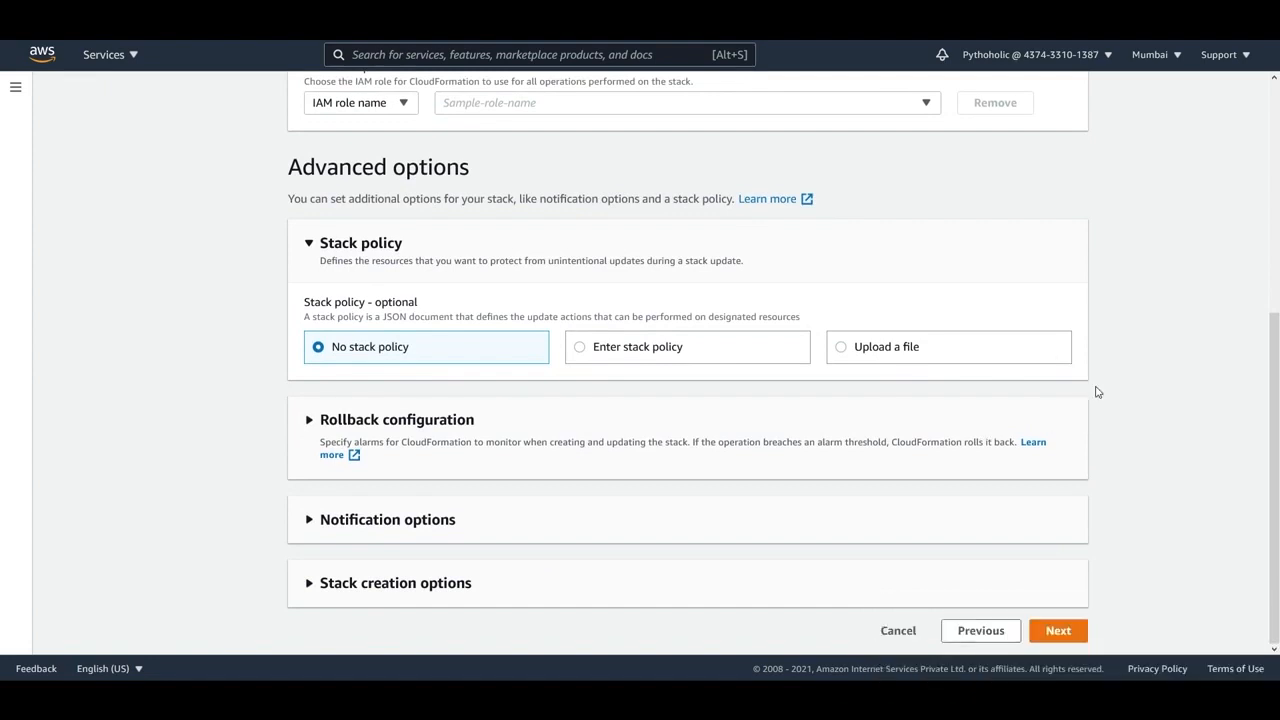
pyautogui.click(330, 420)
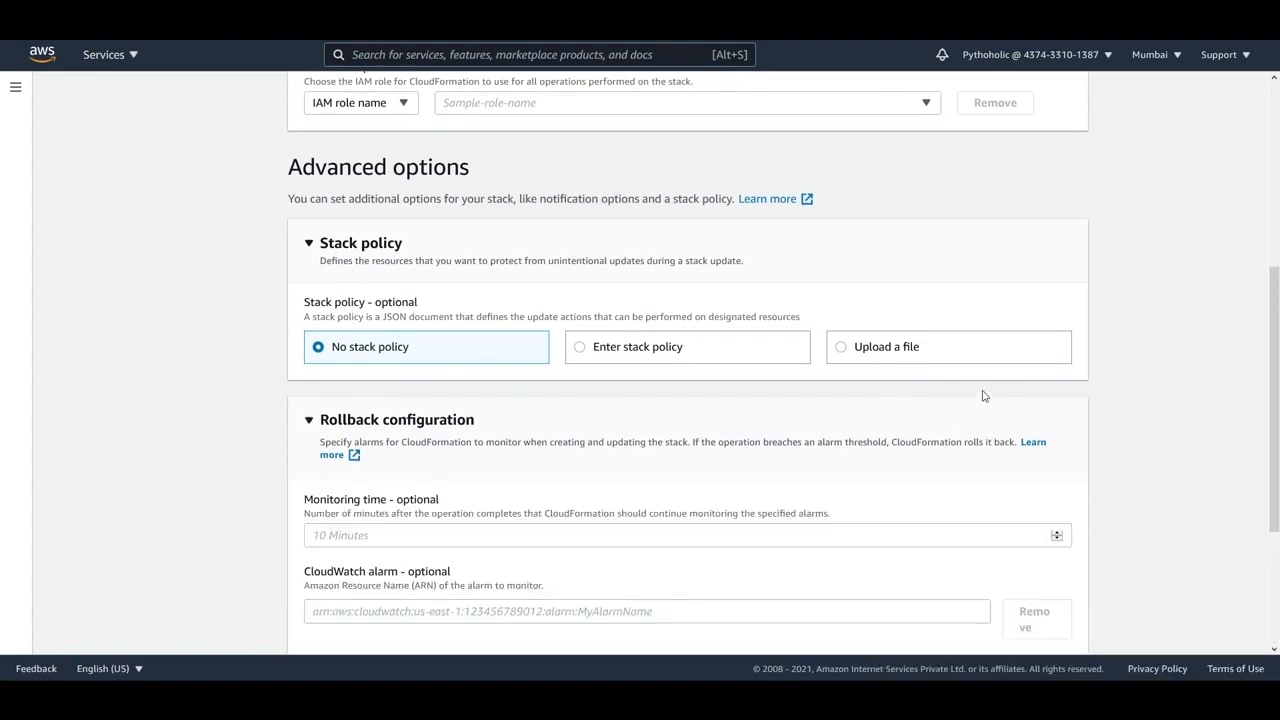
pyautogui.scroll(-3, 1188, 399)
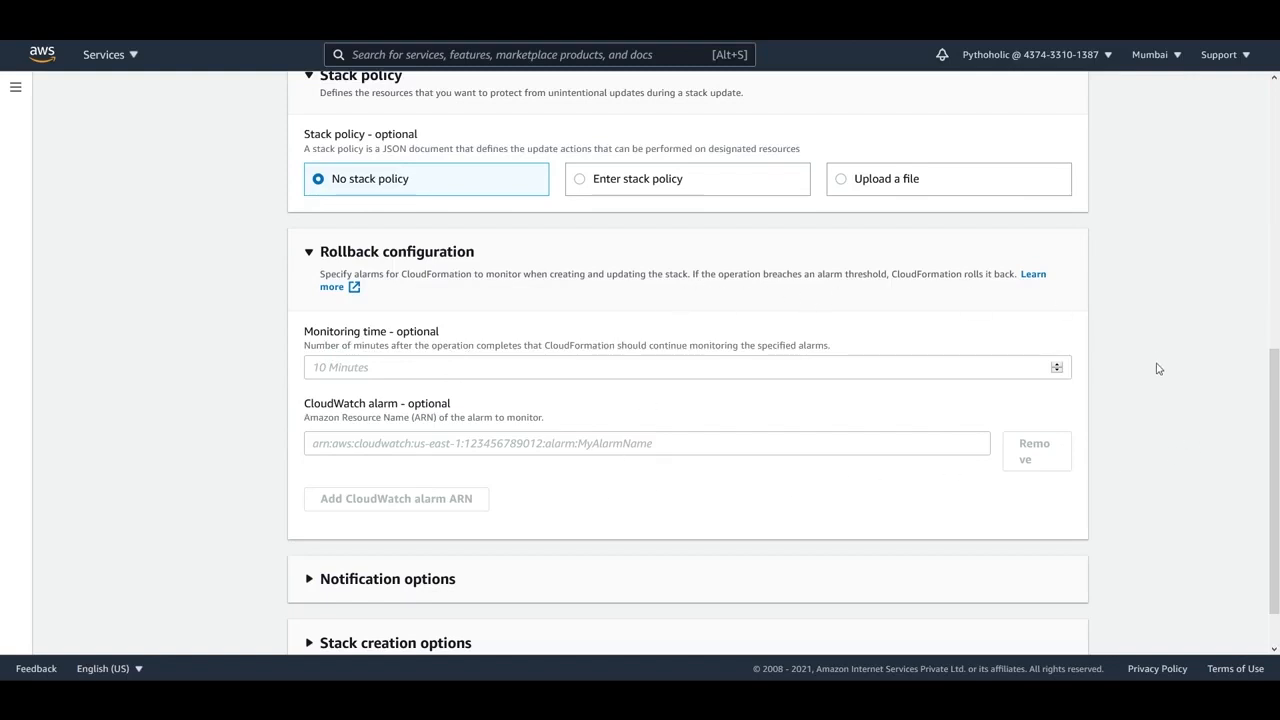
pyautogui.click(313, 258)
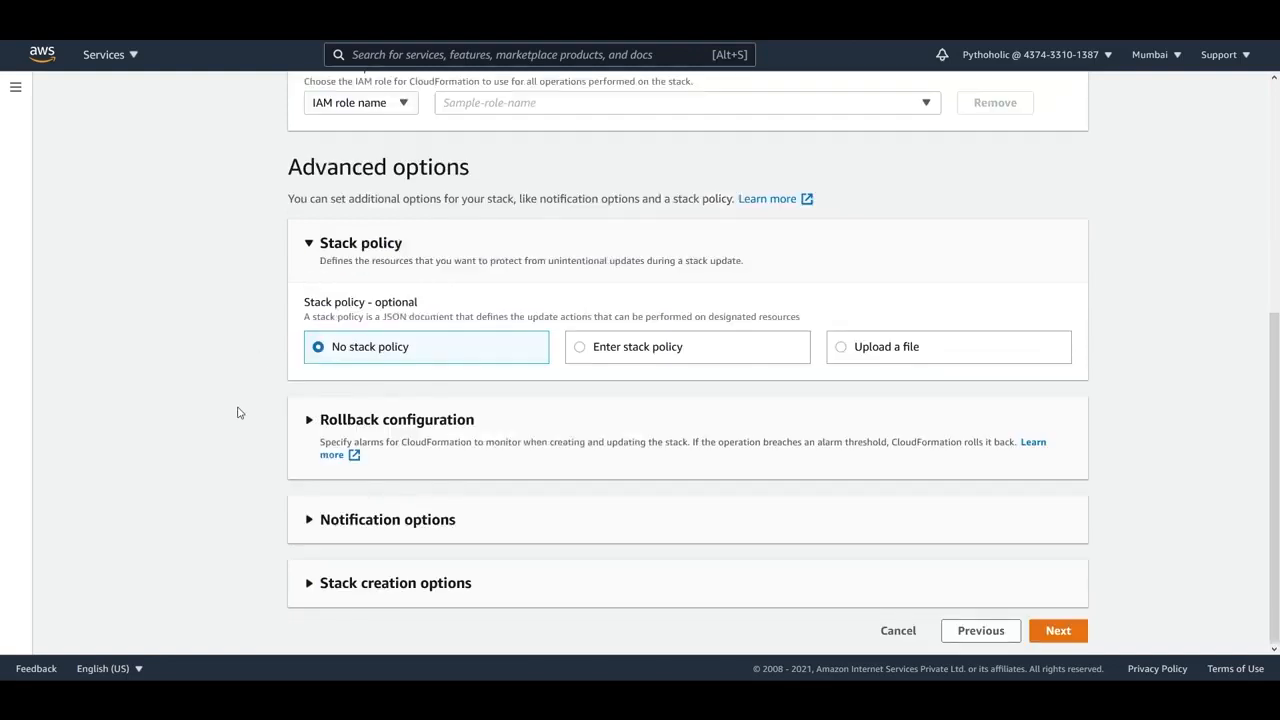
# Step: Inspect the SNS topic setting in the notification options and the rollback, timeout and termination protection settings for stack creation
pyautogui.click(313, 520)
pyautogui.scroll(-2, 1178, 412)
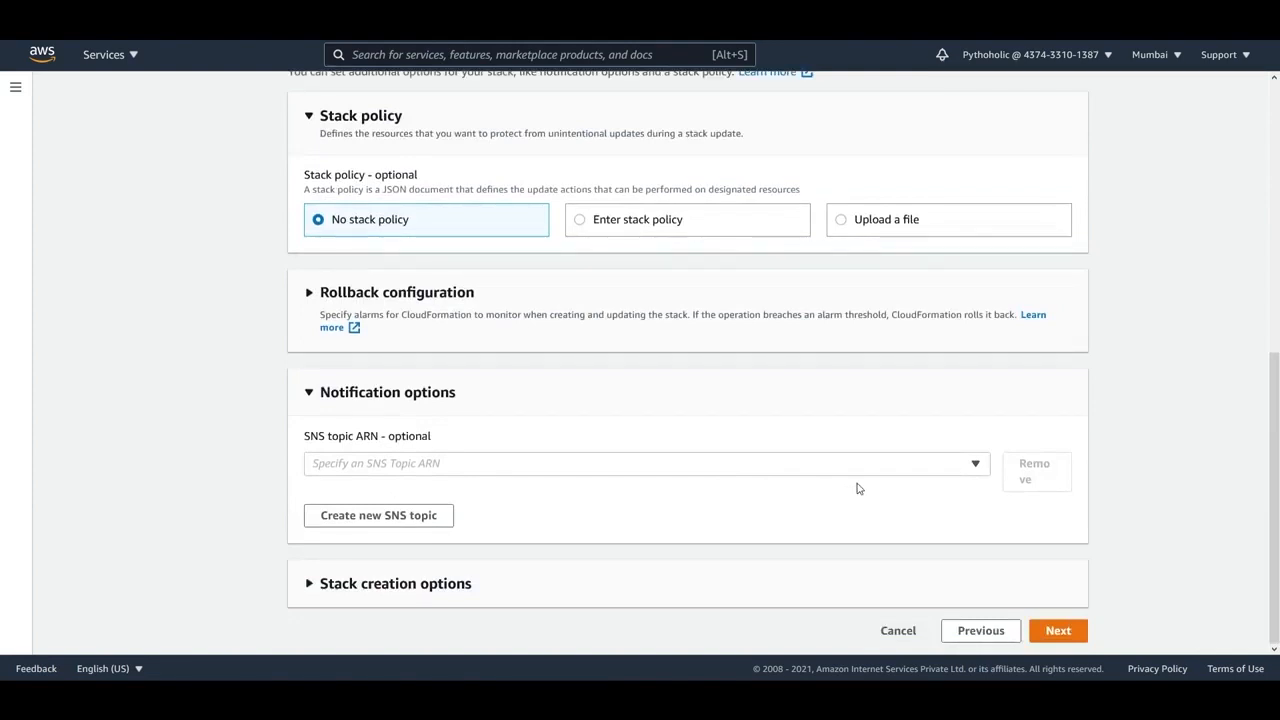
pyautogui.click(988, 459)
pyautogui.click(1143, 453)
pyautogui.click(395, 583)
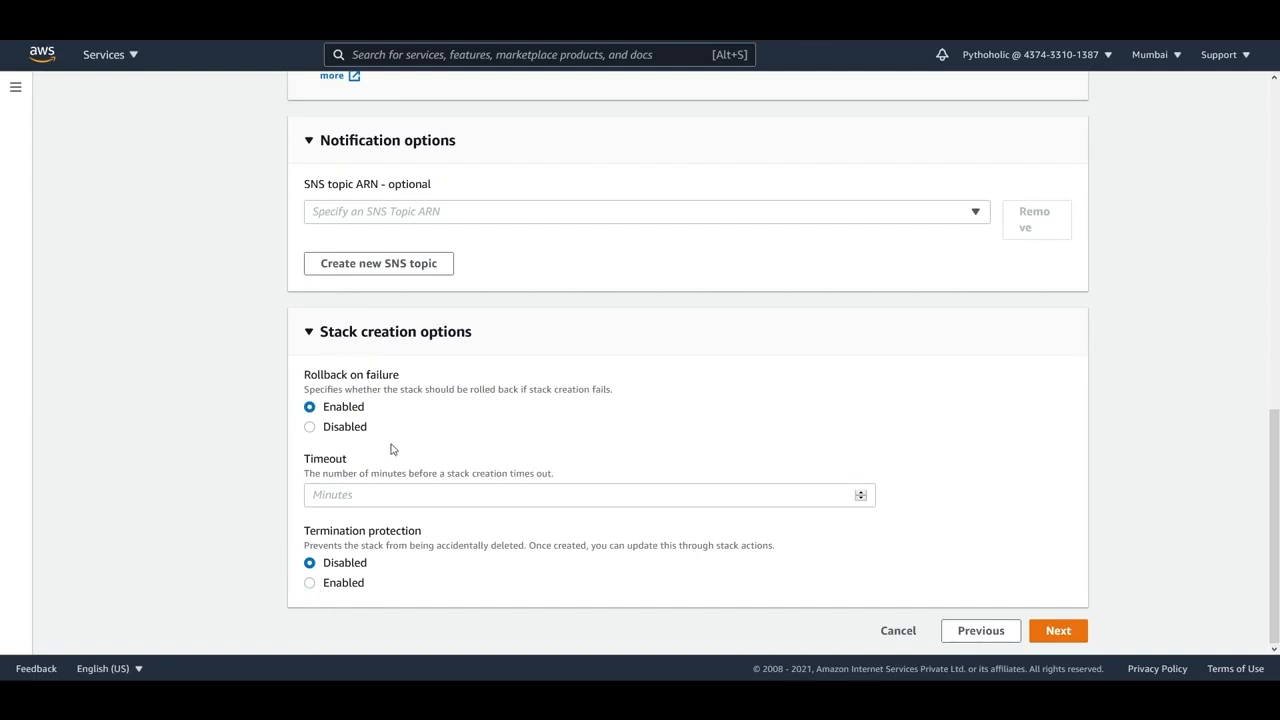
pyautogui.click(500, 342)
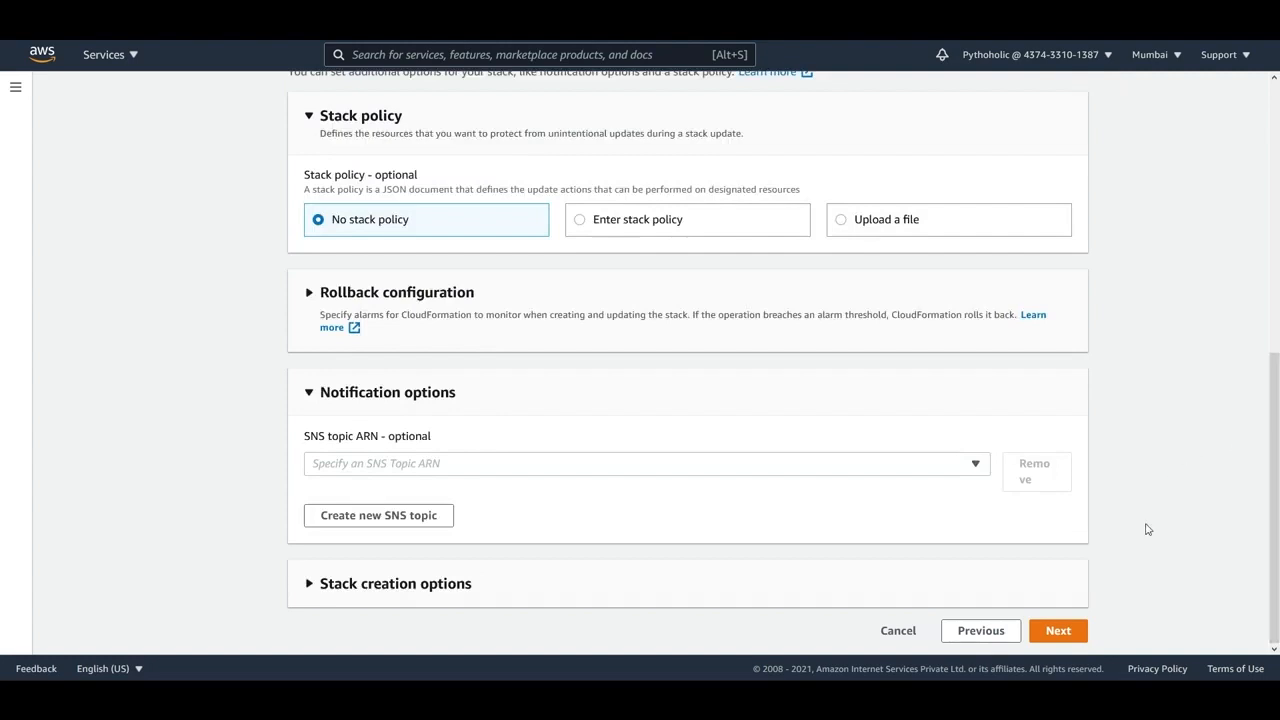
# Step: Proceed to the HelloStack review and check its template URL, parameters, tags and configured options
pyautogui.click(1058, 631)
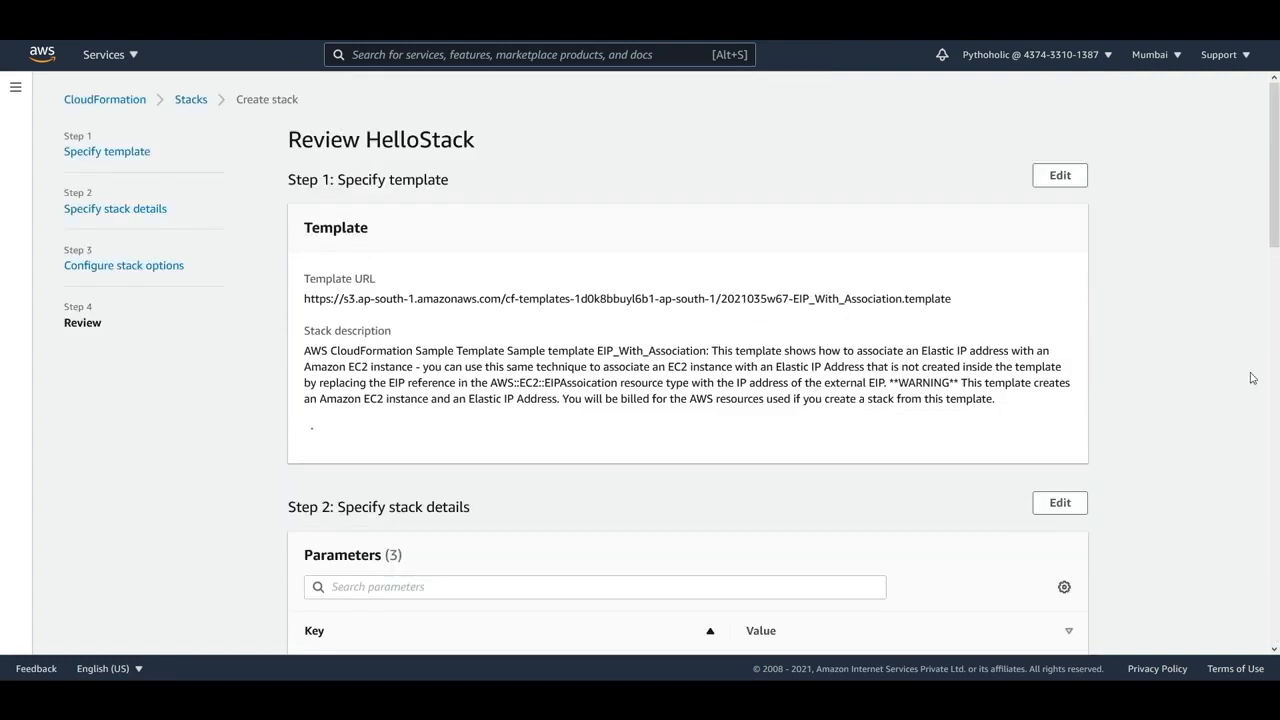
pyautogui.moveTo(286, 137); pyautogui.dragTo(502, 147)
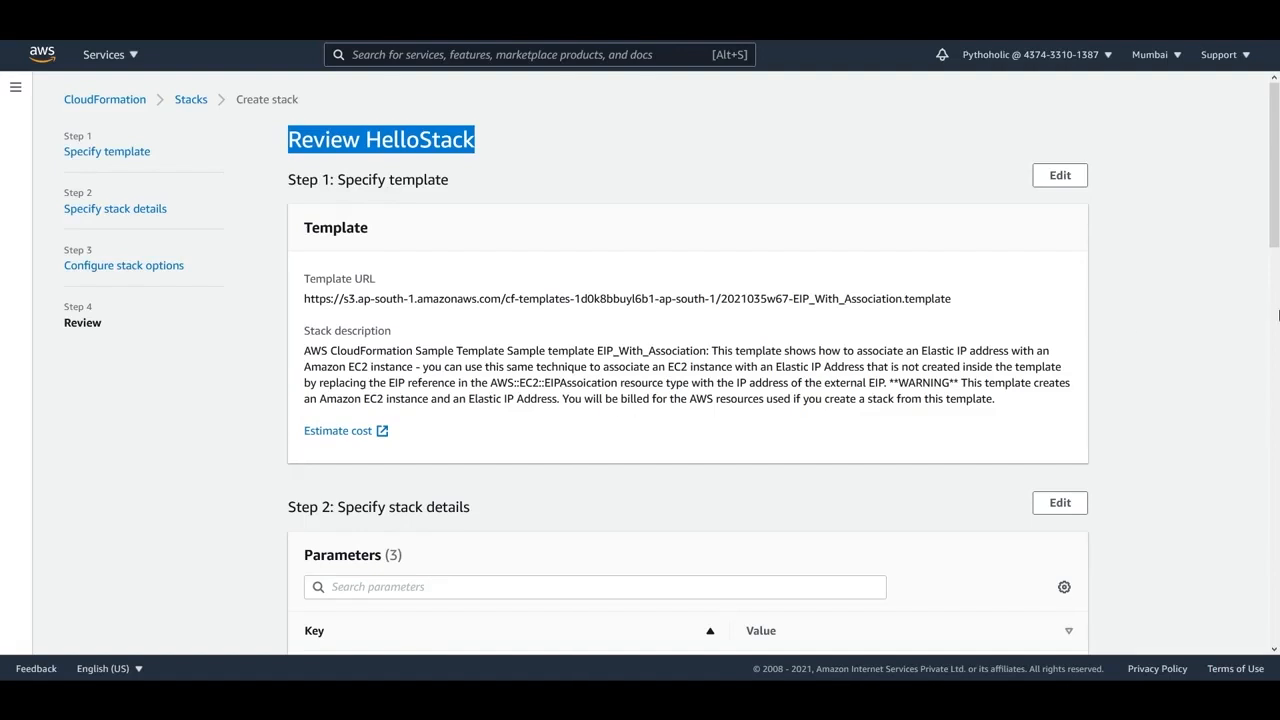
pyautogui.scroll(-9, 1276, 318)
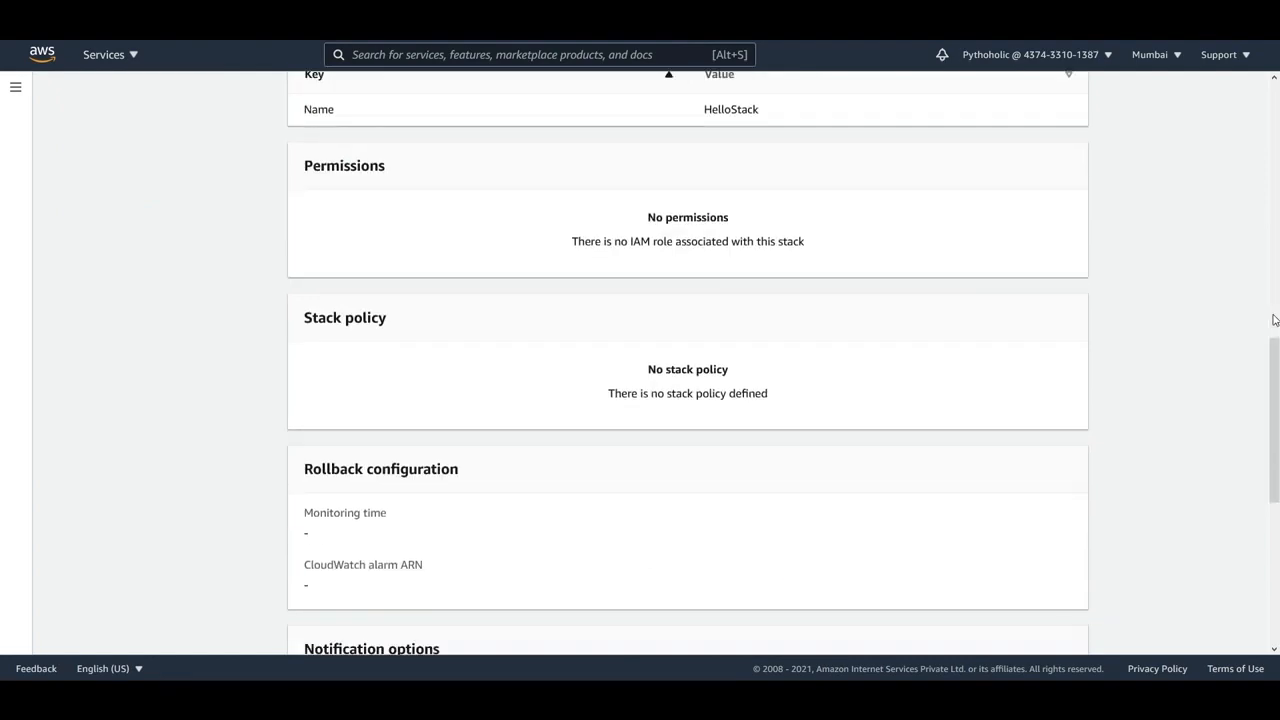
pyautogui.scroll(-5, 1276, 318)
pyautogui.scroll(9, 1276, 318)
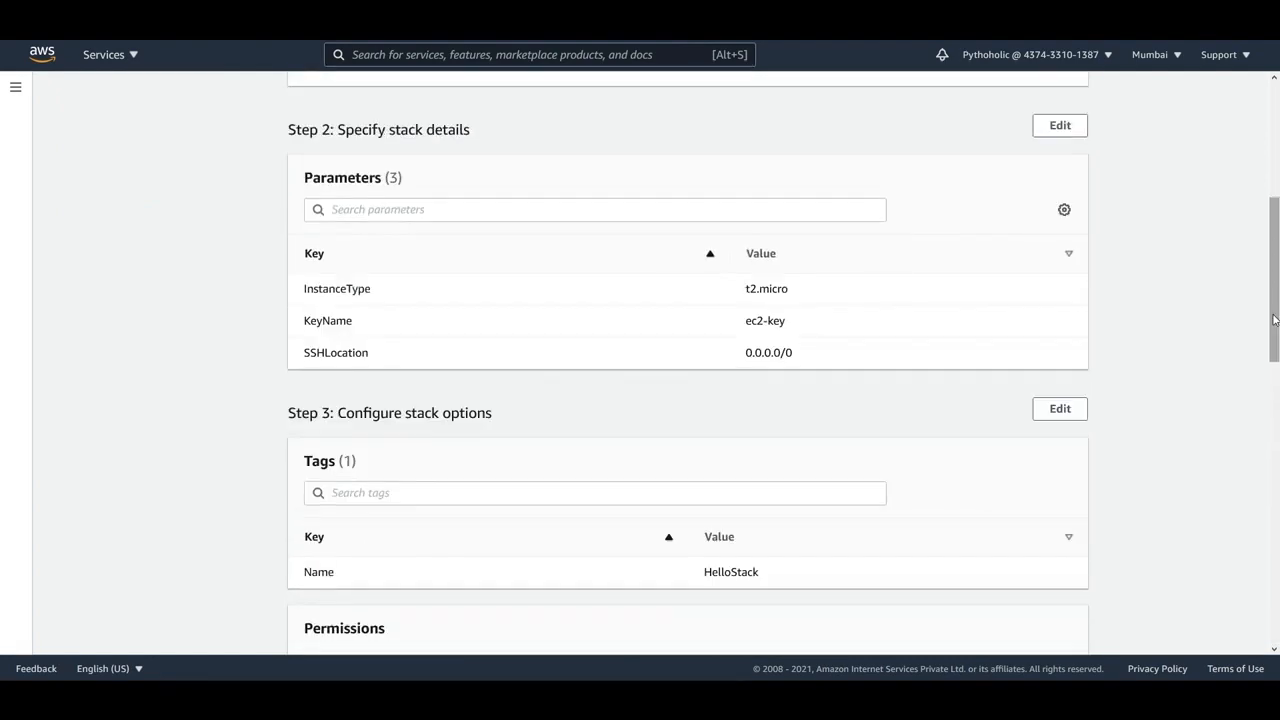
pyautogui.scroll(3, 1276, 318)
pyautogui.scroll(-2, 1276, 318)
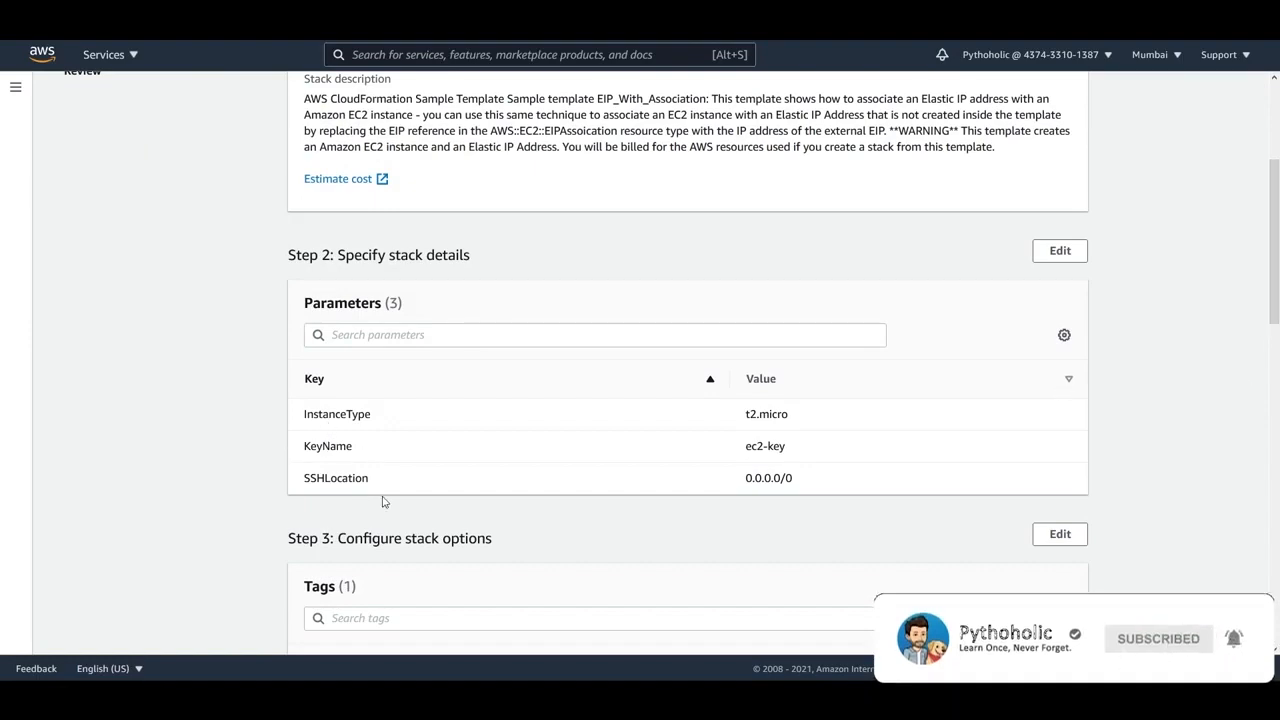
pyautogui.scroll(3, 1229, 414)
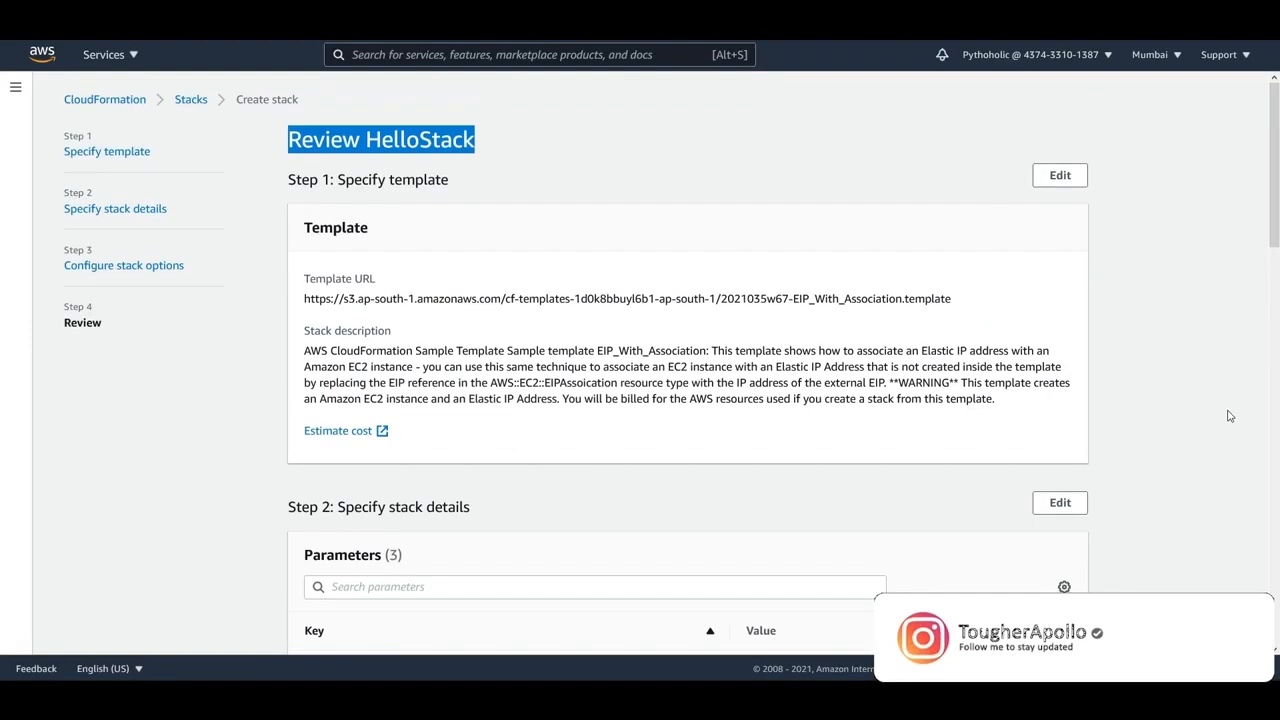
pyautogui.moveTo(303, 297); pyautogui.dragTo(973, 302)
pyautogui.click(1201, 309)
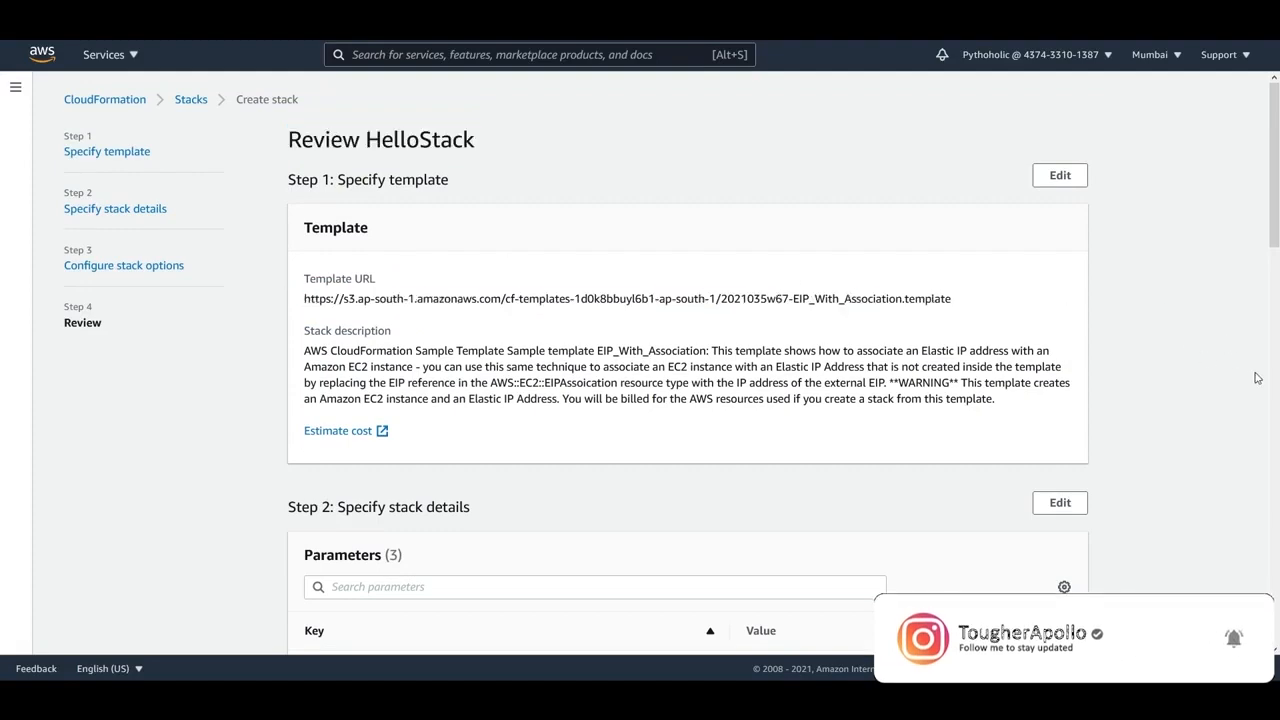
# Step: Expand the quick-create link section at the end of the review and create the stack
pyautogui.scroll(-20, 1251, 360)
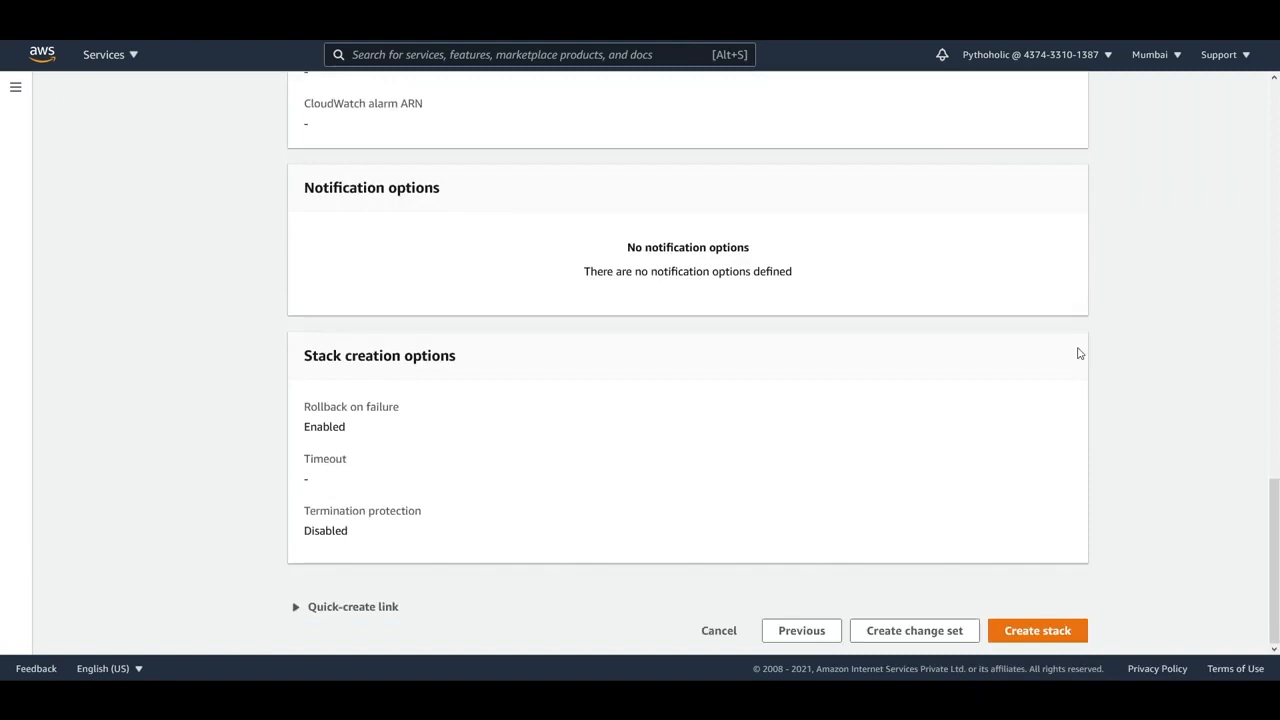
pyautogui.click(298, 608)
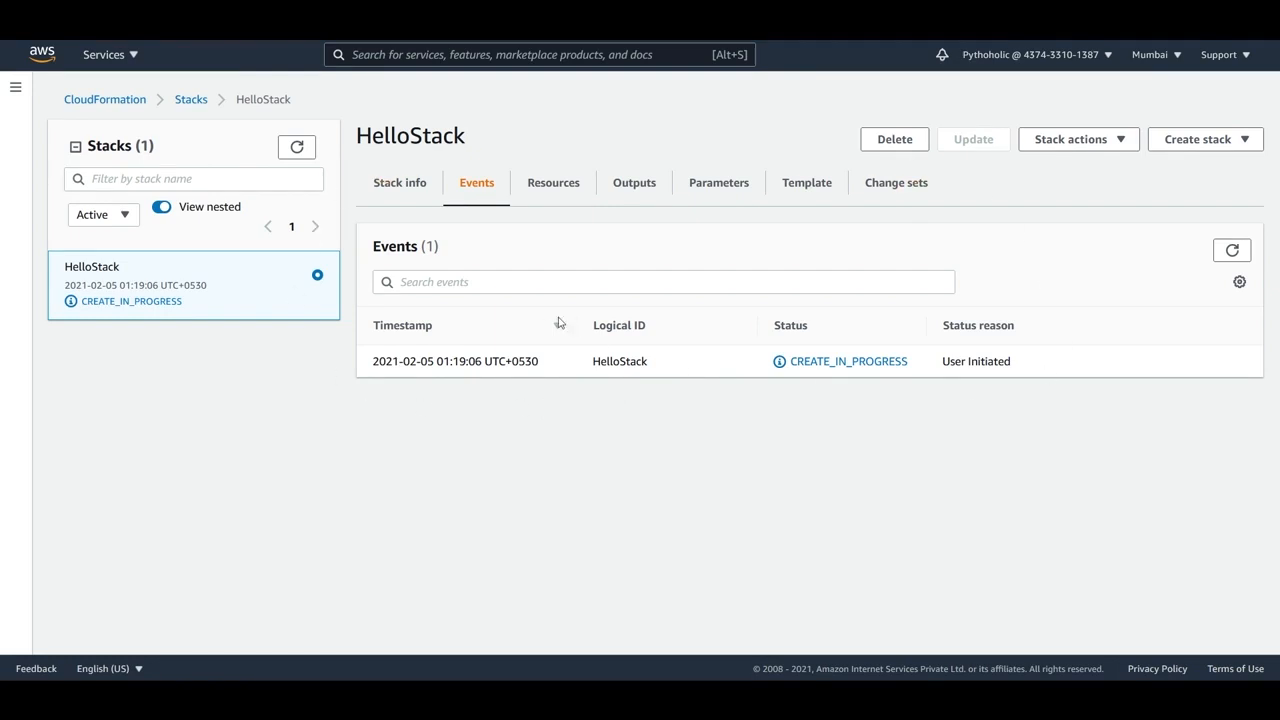
# Step: Inspect the resources, outputs and parameters of HelloStack
pyautogui.click(553, 202)
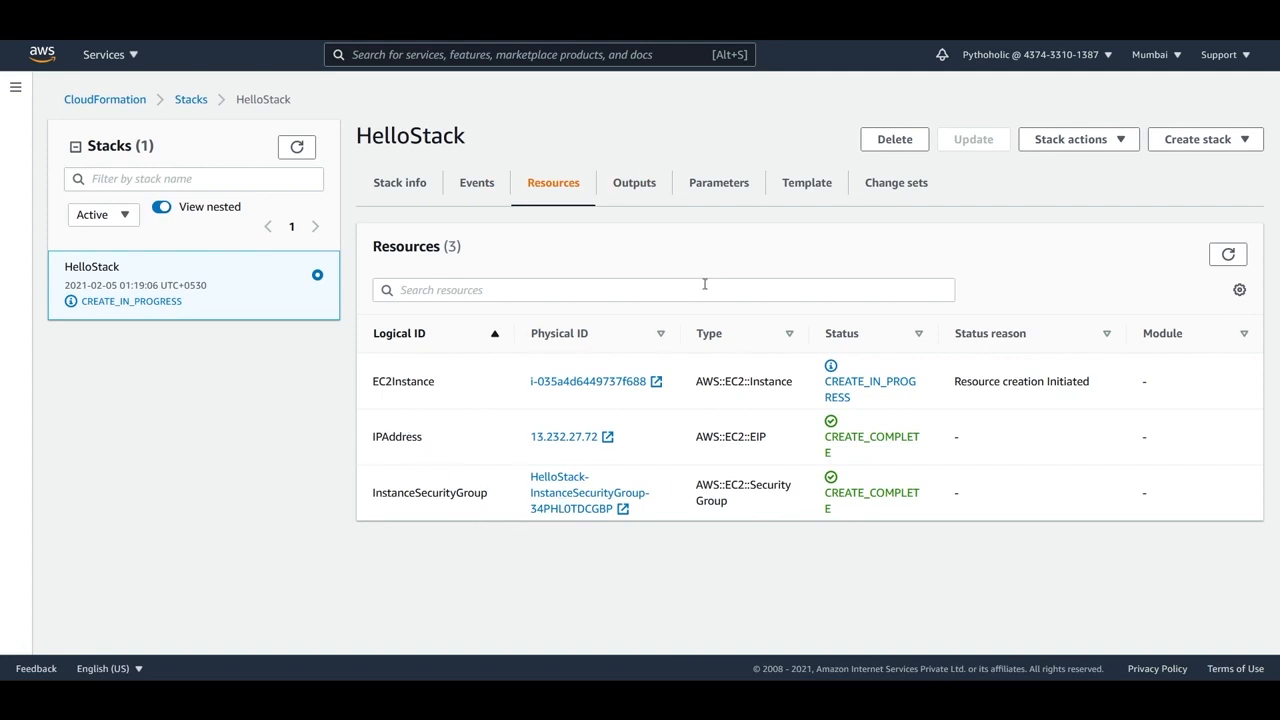
pyautogui.click(633, 190)
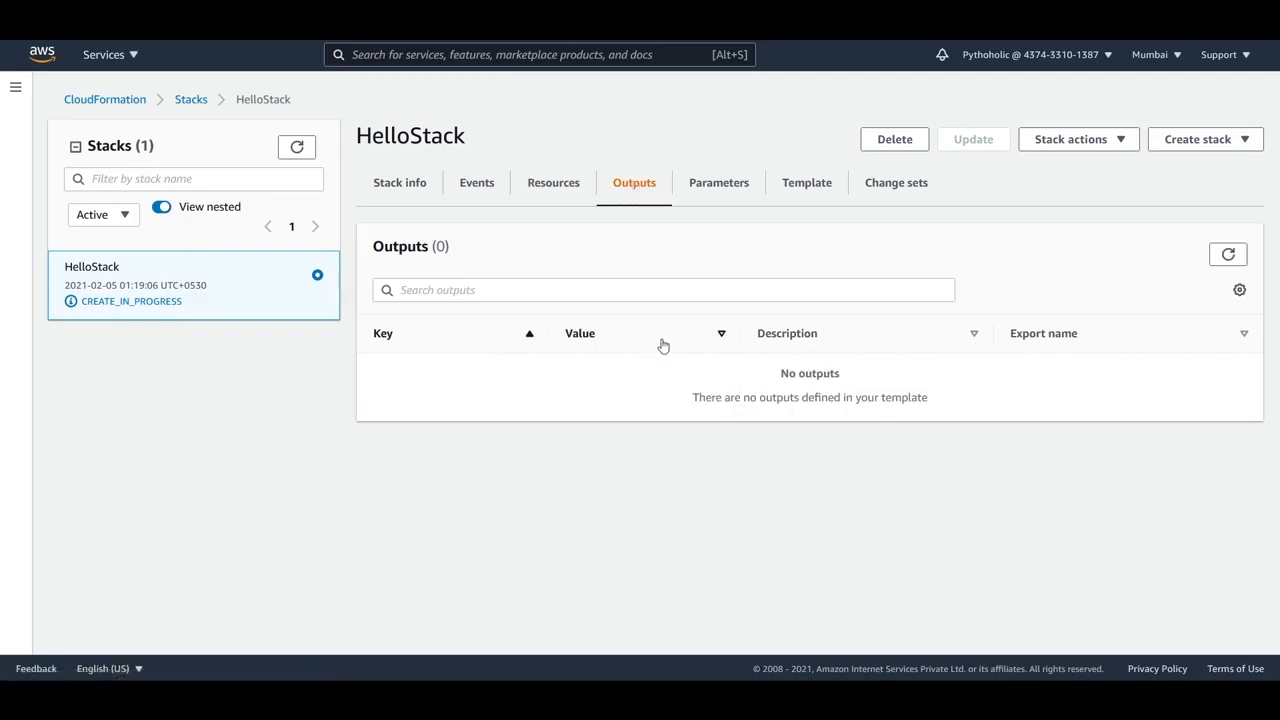
pyautogui.click(720, 190)
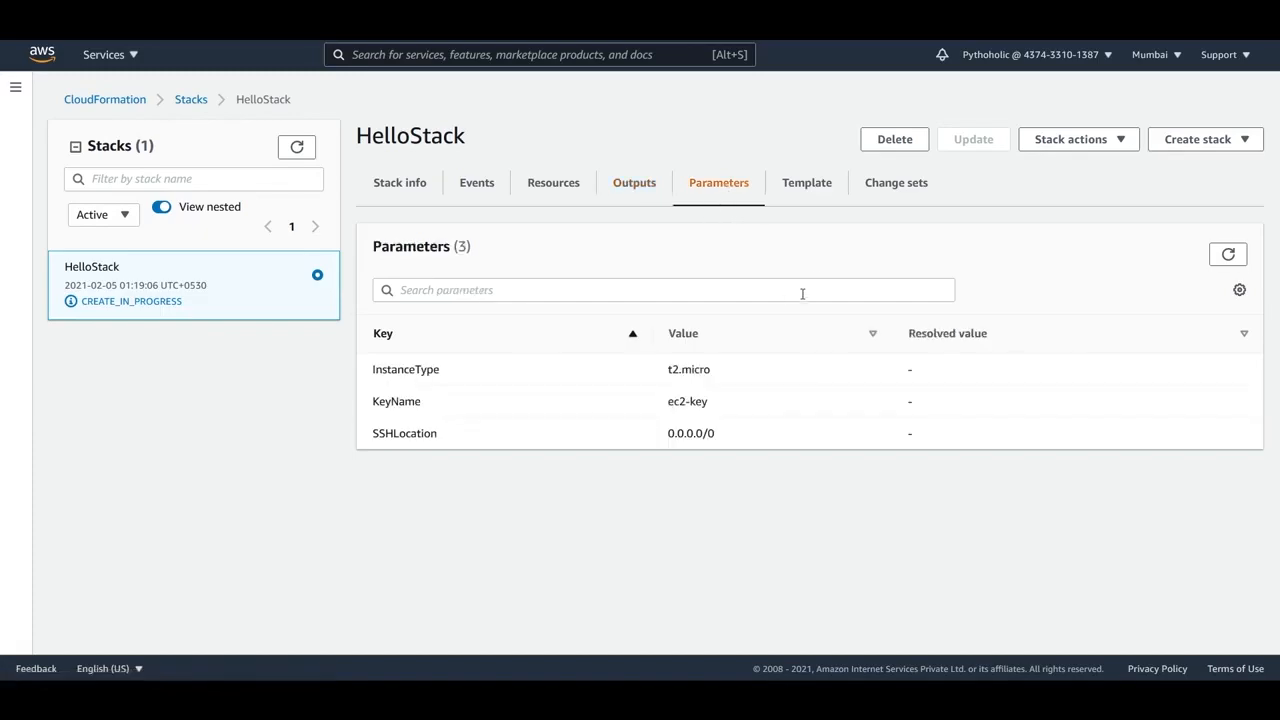
# Step: Read the stack's template through to its Outputs section and examine the InstanceId and InstanceIPAddress entries
pyautogui.click(806, 185)
pyautogui.scroll(-3, 705, 503)
pyautogui.scroll(-20, 705, 503)
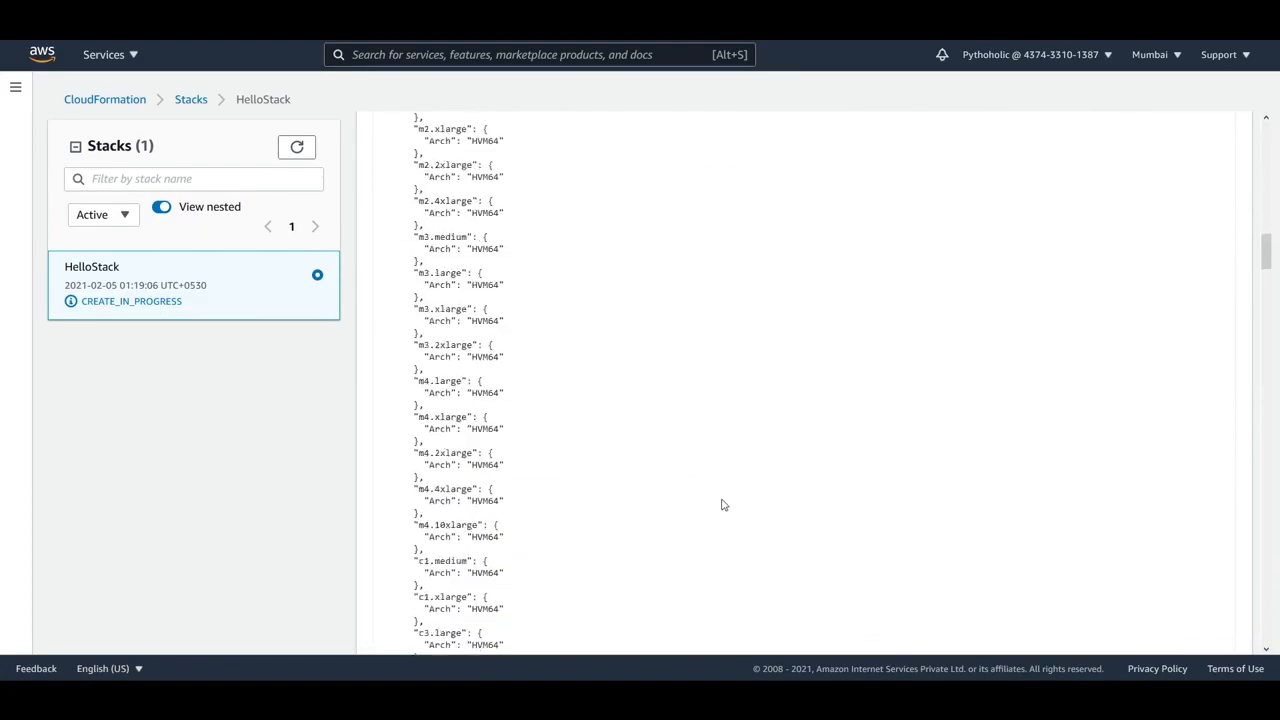
pyautogui.scroll(-20, 758, 509)
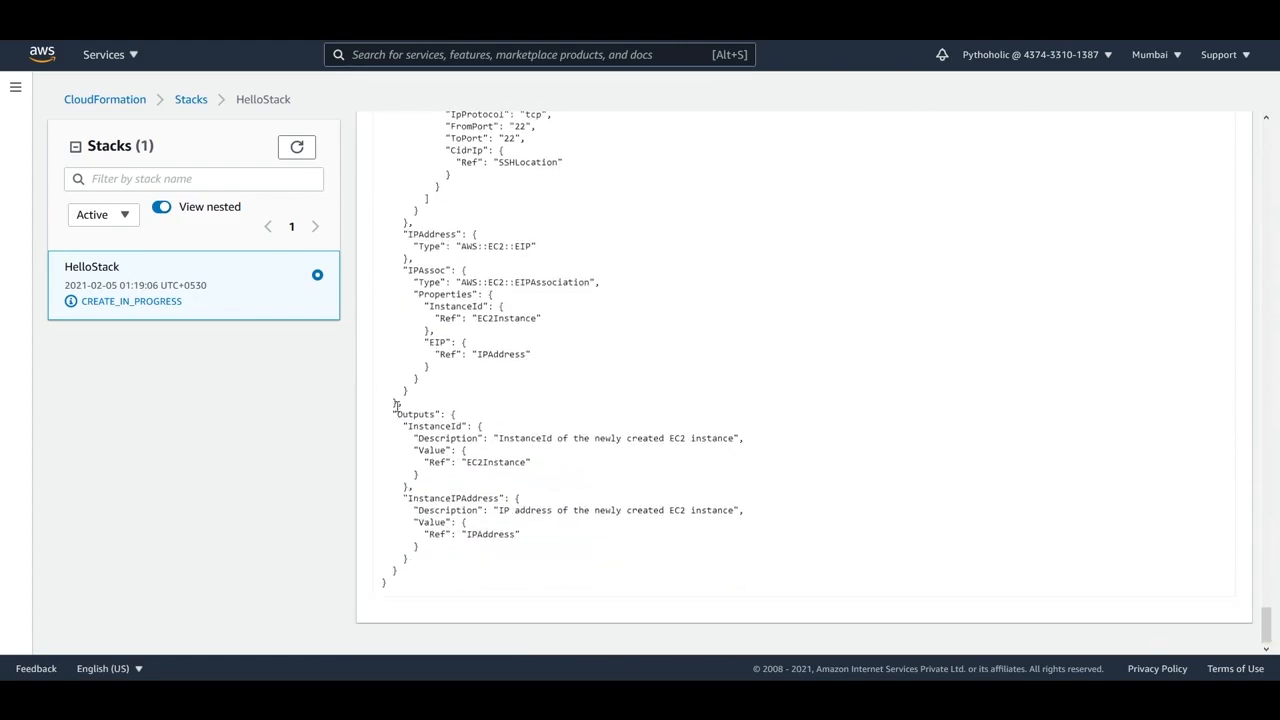
pyautogui.moveTo(396, 406); pyautogui.dragTo(643, 549)
pyautogui.click(594, 537)
pyautogui.moveTo(393, 418); pyautogui.dragTo(527, 547)
pyautogui.click(541, 538)
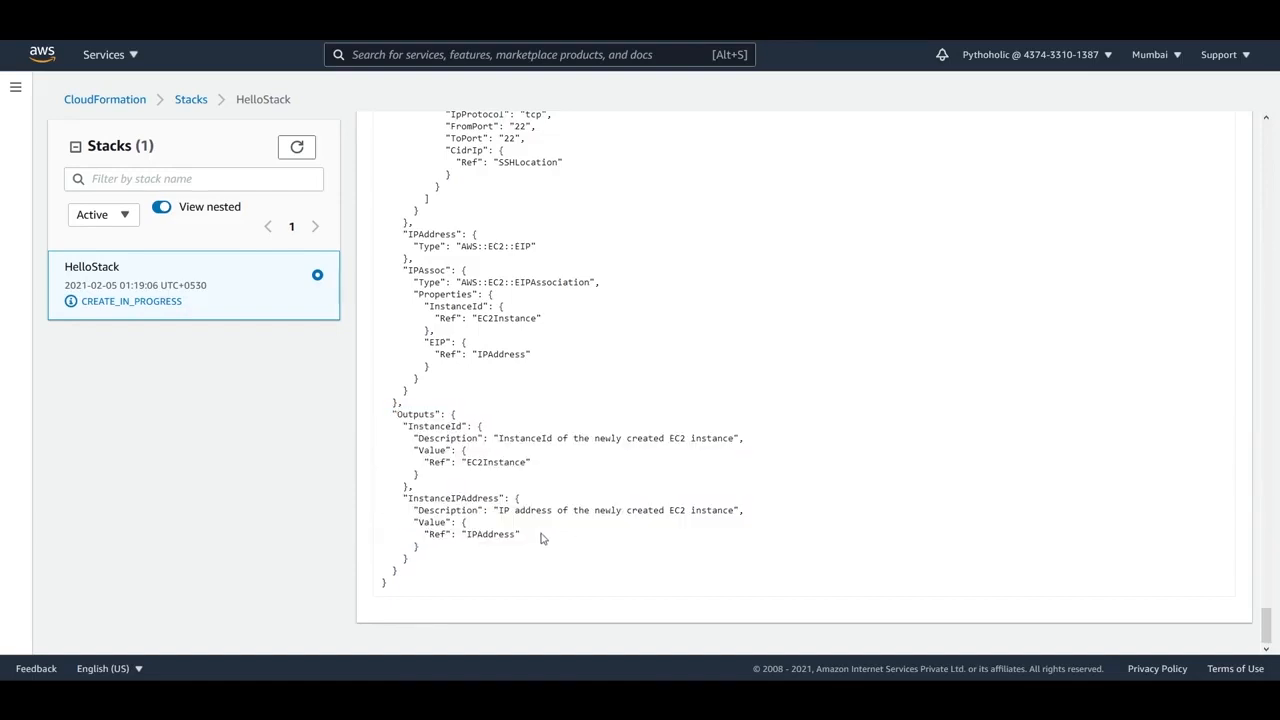
pyautogui.doubleClick(437, 424)
pyautogui.doubleClick(447, 498)
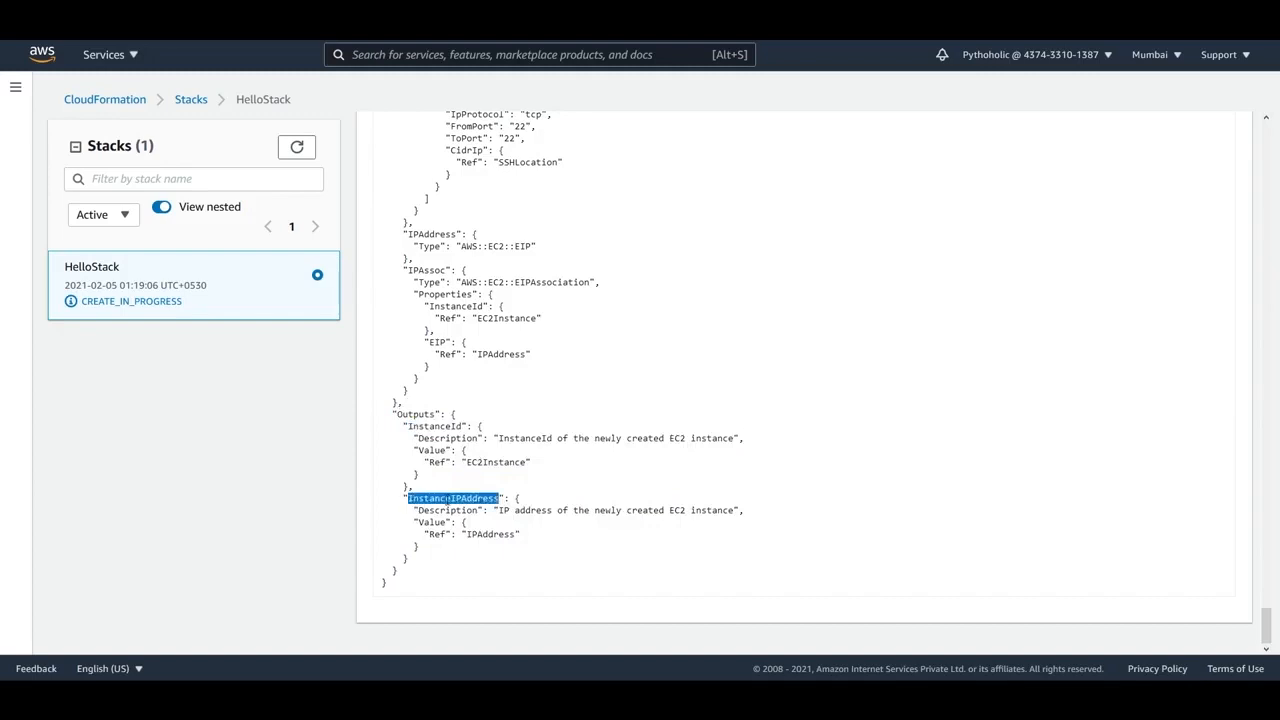
pyautogui.doubleClick(451, 426)
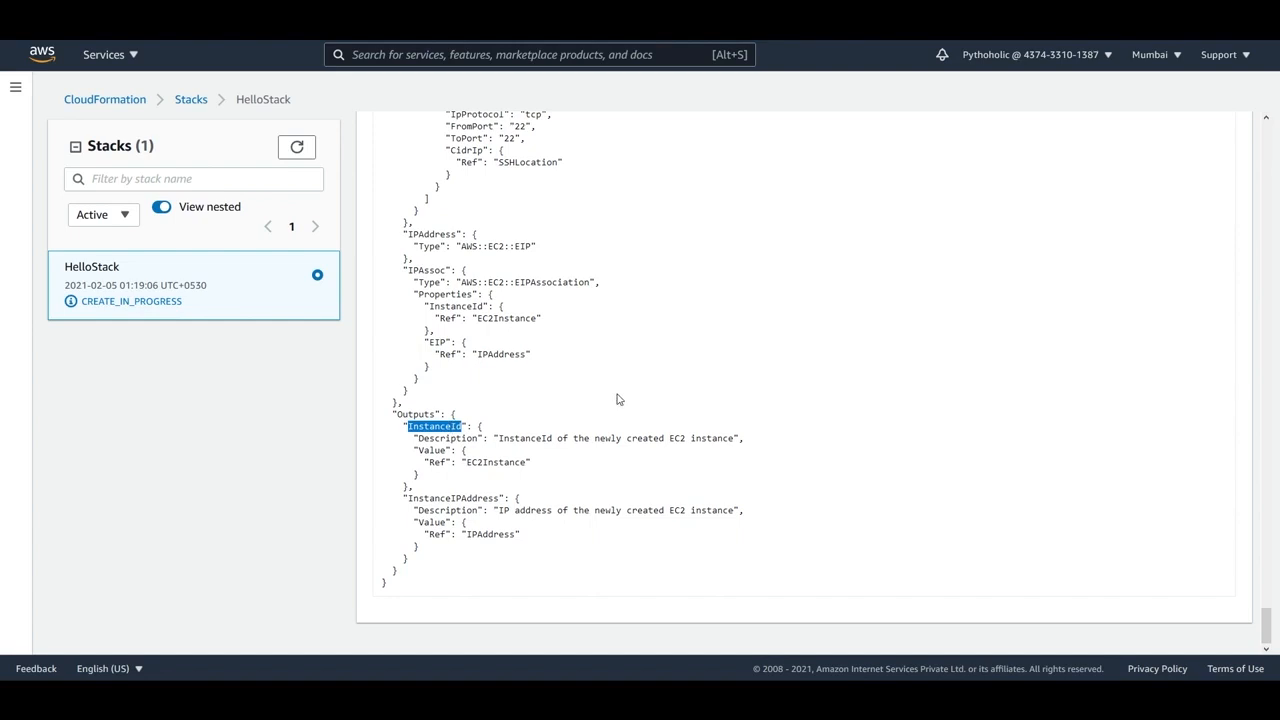
pyautogui.doubleClick(459, 498)
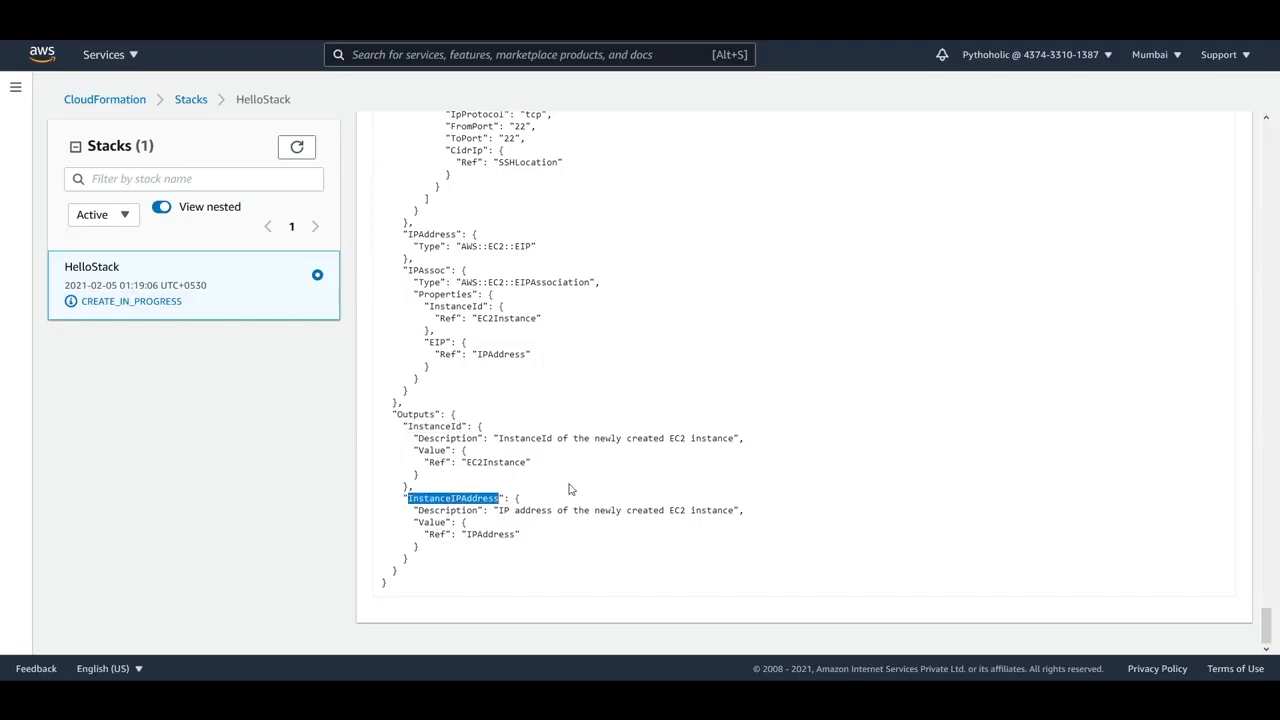
# Step: Review the creation events of HelloStack down to the earliest entry
pyautogui.scroll(15, 874, 440)
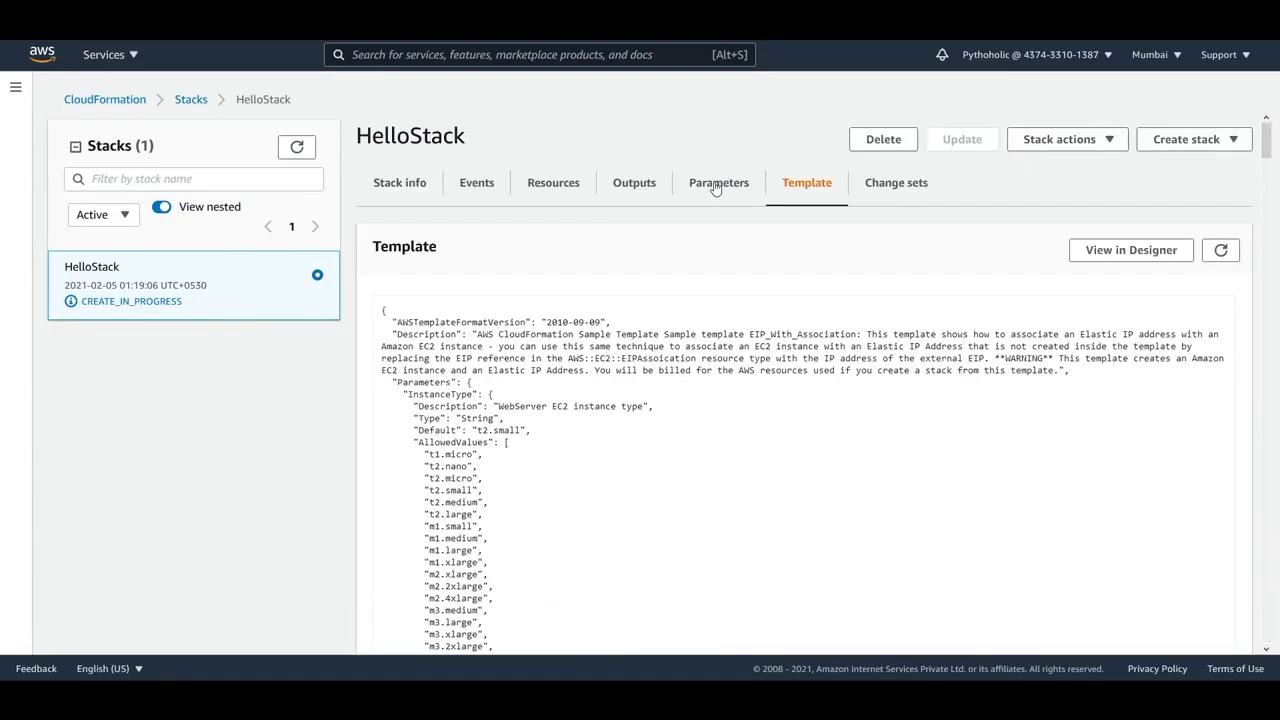
pyautogui.click(479, 184)
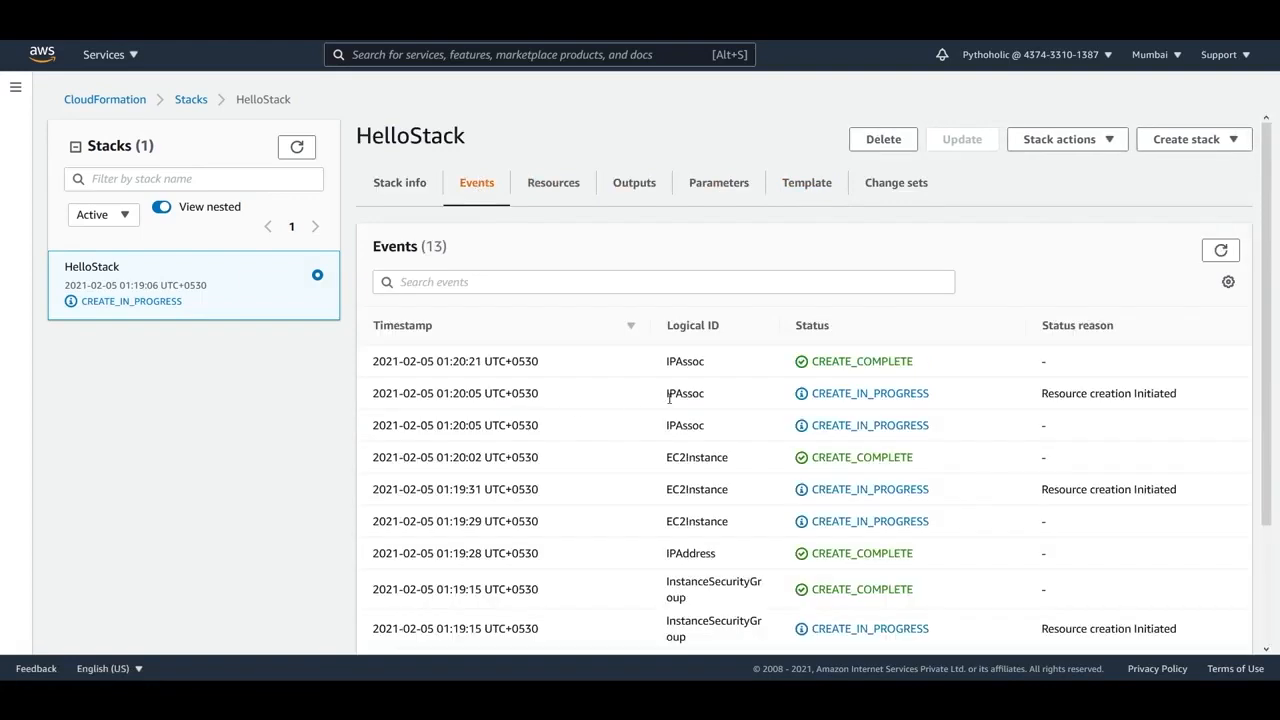
pyautogui.scroll(-3, 880, 470)
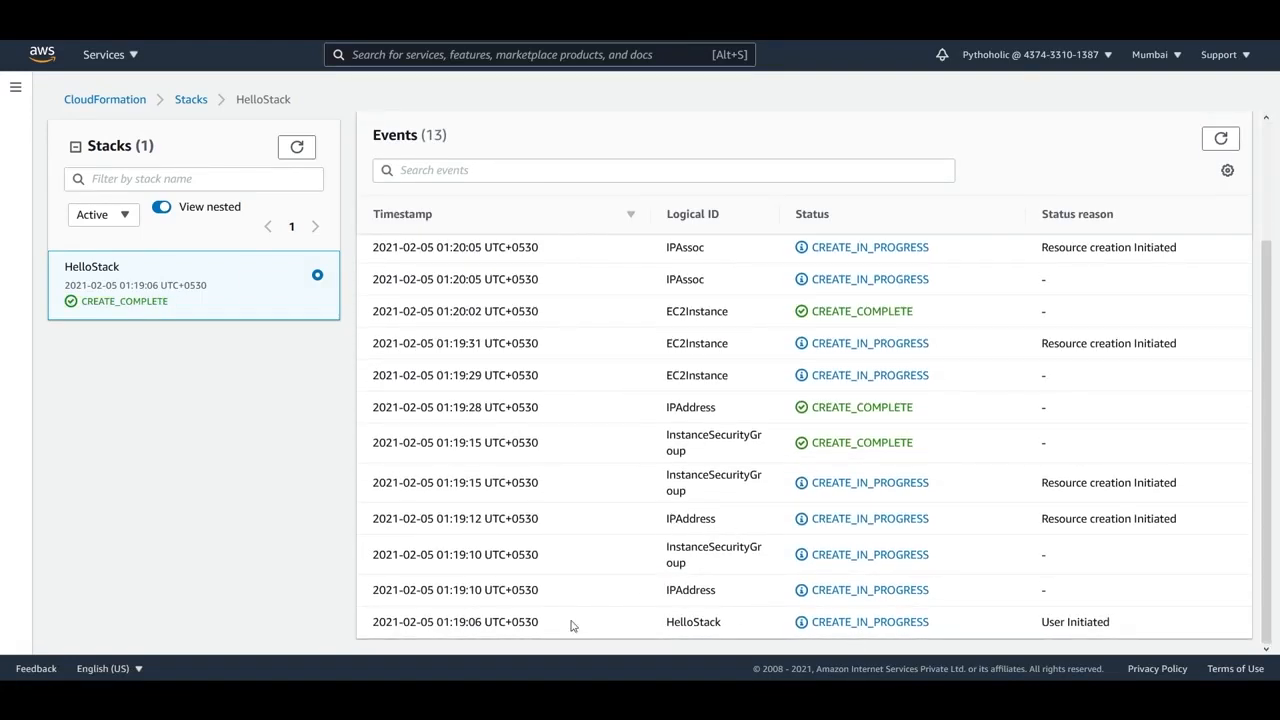
# Step: Trace HelloStack's creation events from the user-initiated entry through IPAddress, InstanceSecurityGroup and EC2Instance to IPAssoc
pyautogui.moveTo(770, 630); pyautogui.dragTo(938, 631)
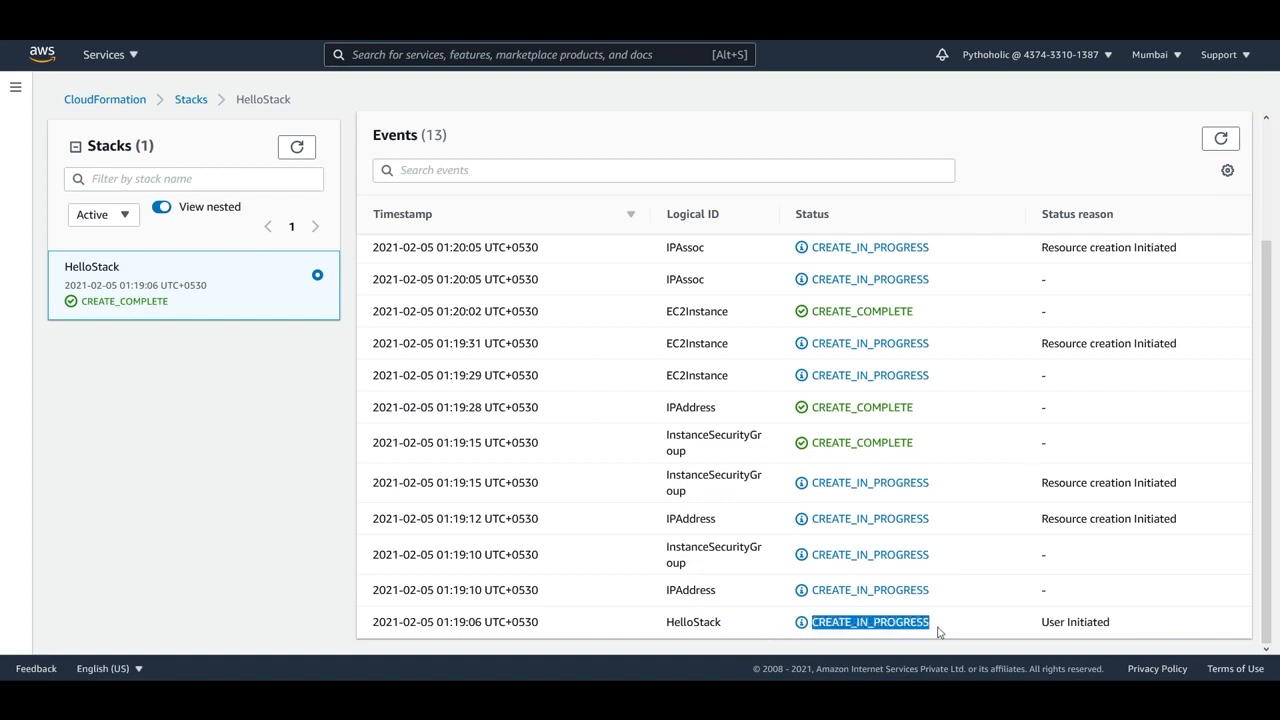
pyautogui.moveTo(640, 628); pyautogui.dragTo(733, 624)
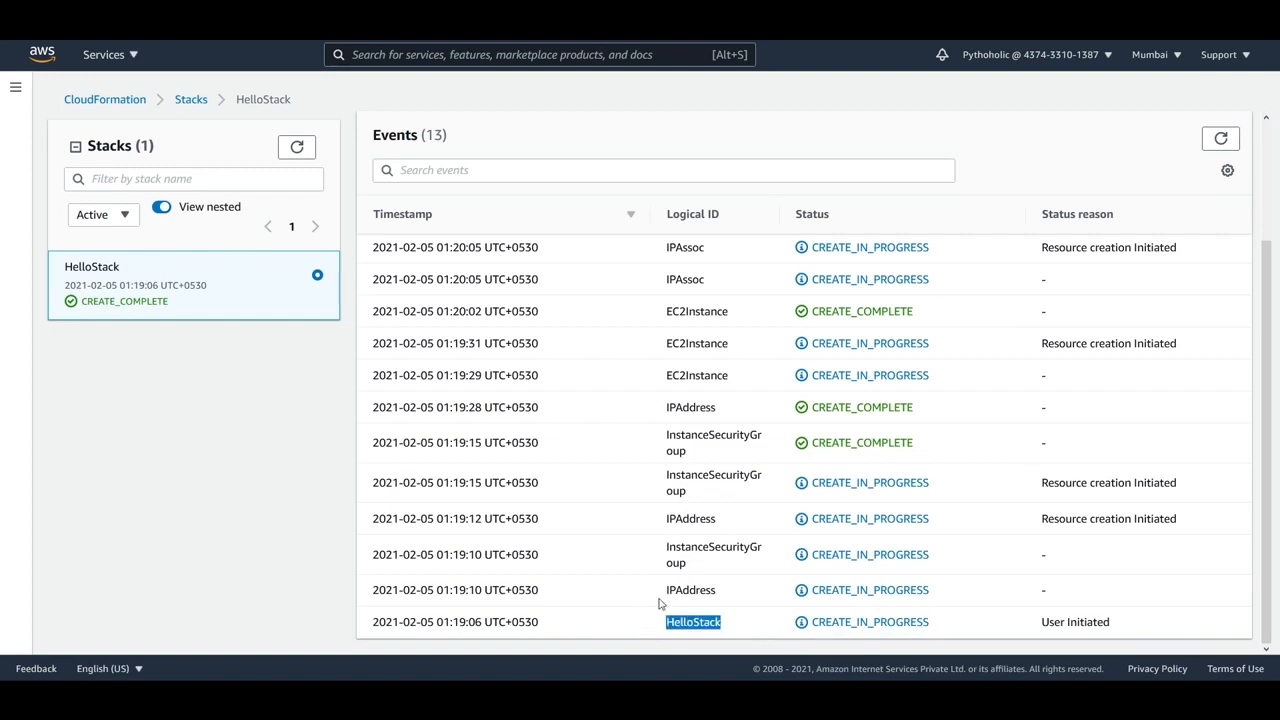
pyautogui.moveTo(659, 600); pyautogui.dragTo(725, 594)
pyautogui.moveTo(664, 552); pyautogui.dragTo(727, 570)
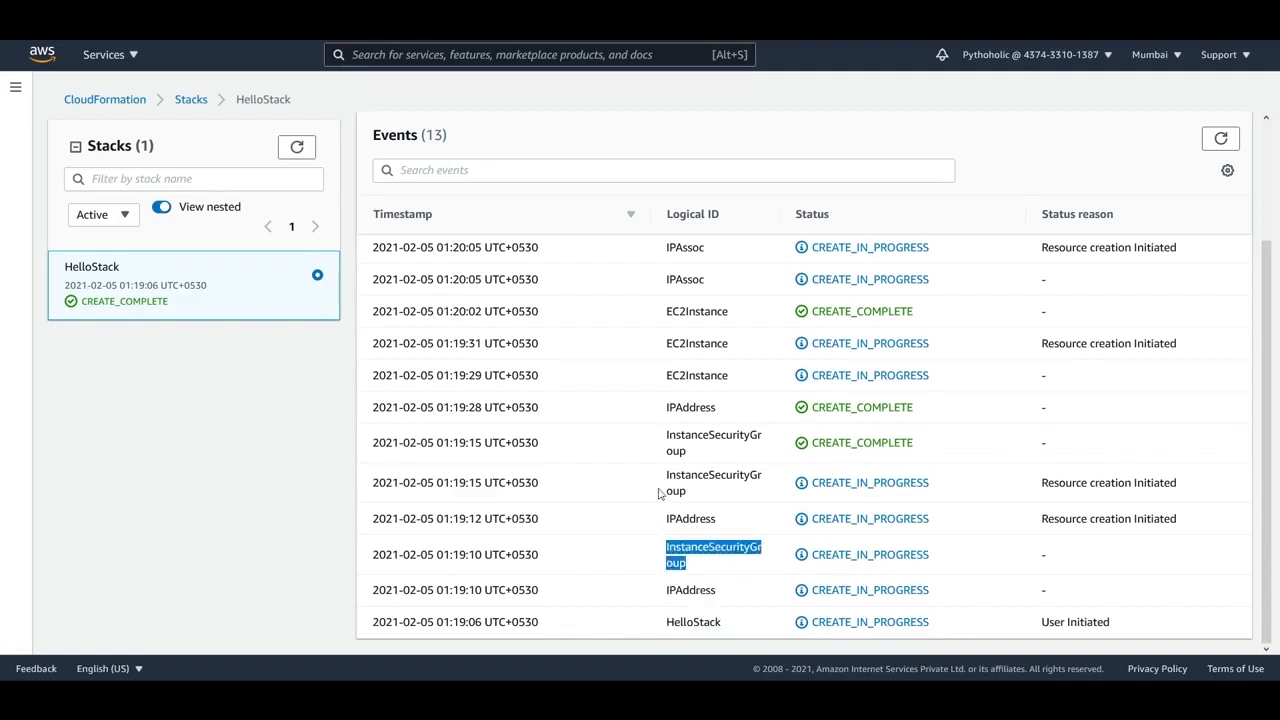
pyautogui.moveTo(662, 476); pyautogui.dragTo(730, 508)
pyautogui.scroll(3, 731, 520)
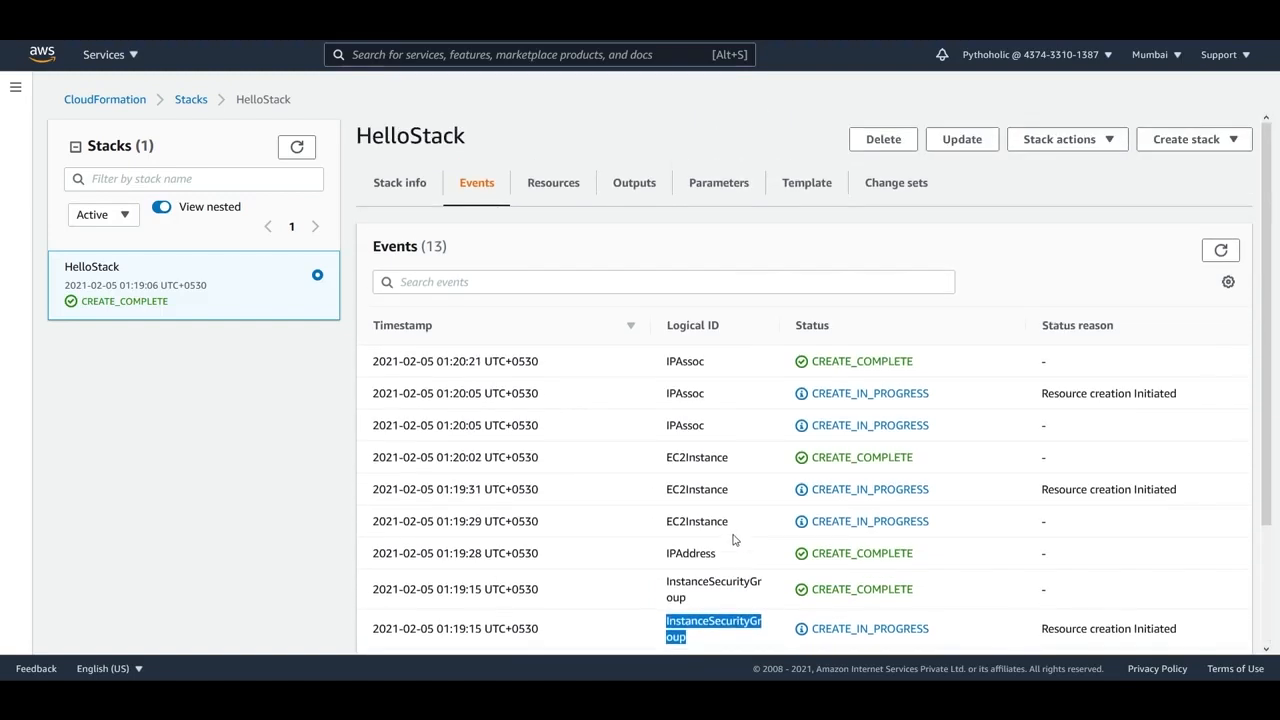
pyautogui.moveTo(663, 580); pyautogui.dragTo(747, 611)
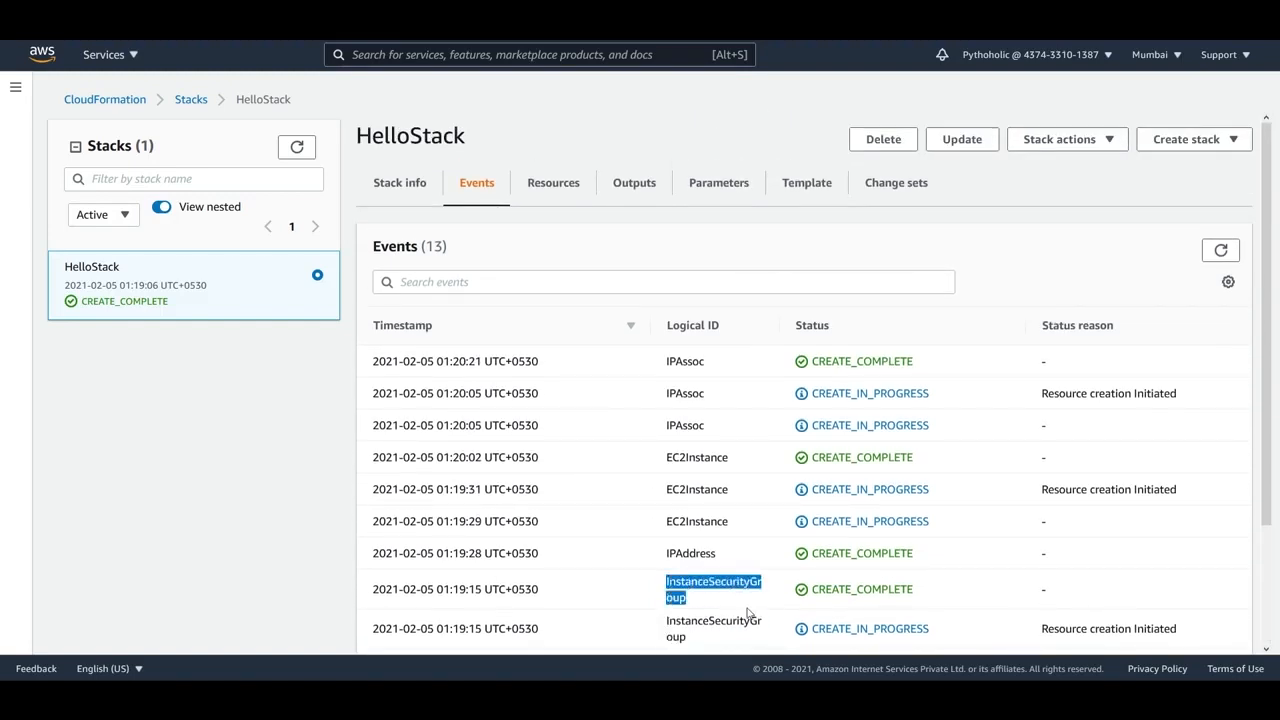
pyautogui.moveTo(659, 562); pyautogui.dragTo(741, 569)
pyautogui.moveTo(664, 457); pyautogui.dragTo(737, 474)
pyautogui.moveTo(930, 462); pyautogui.dragTo(818, 457)
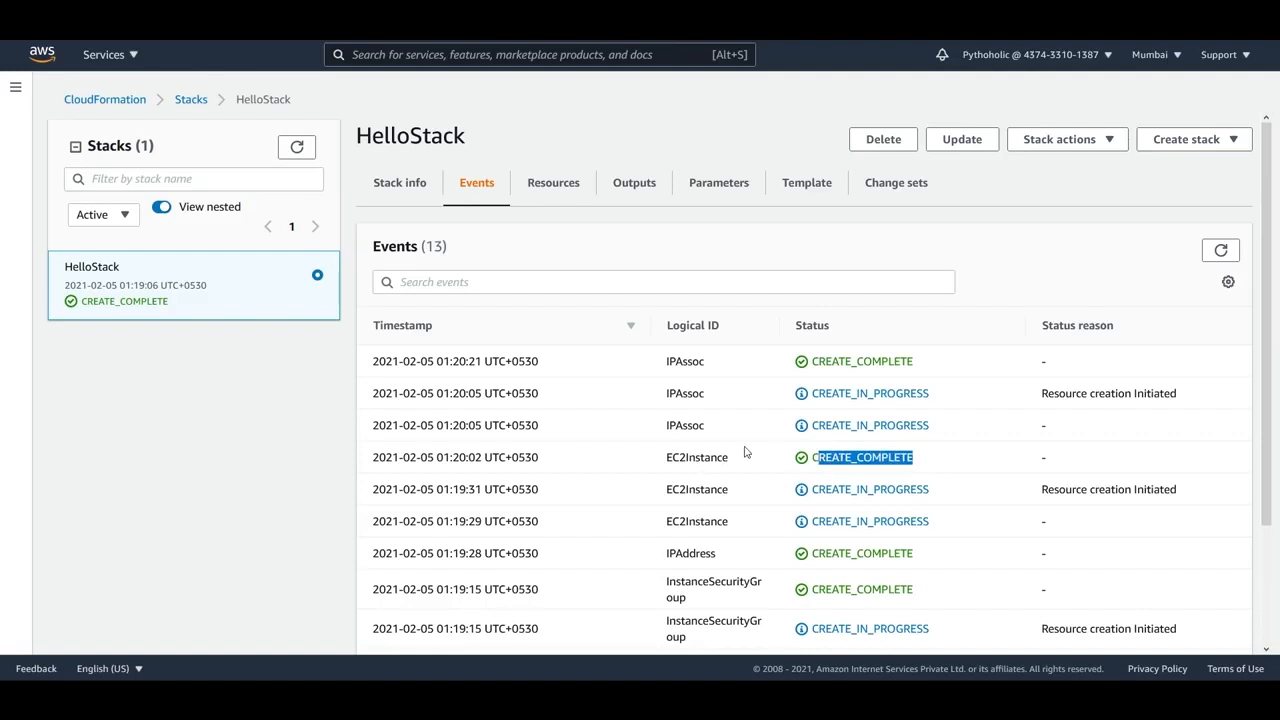
pyautogui.moveTo(665, 427); pyautogui.dragTo(710, 430)
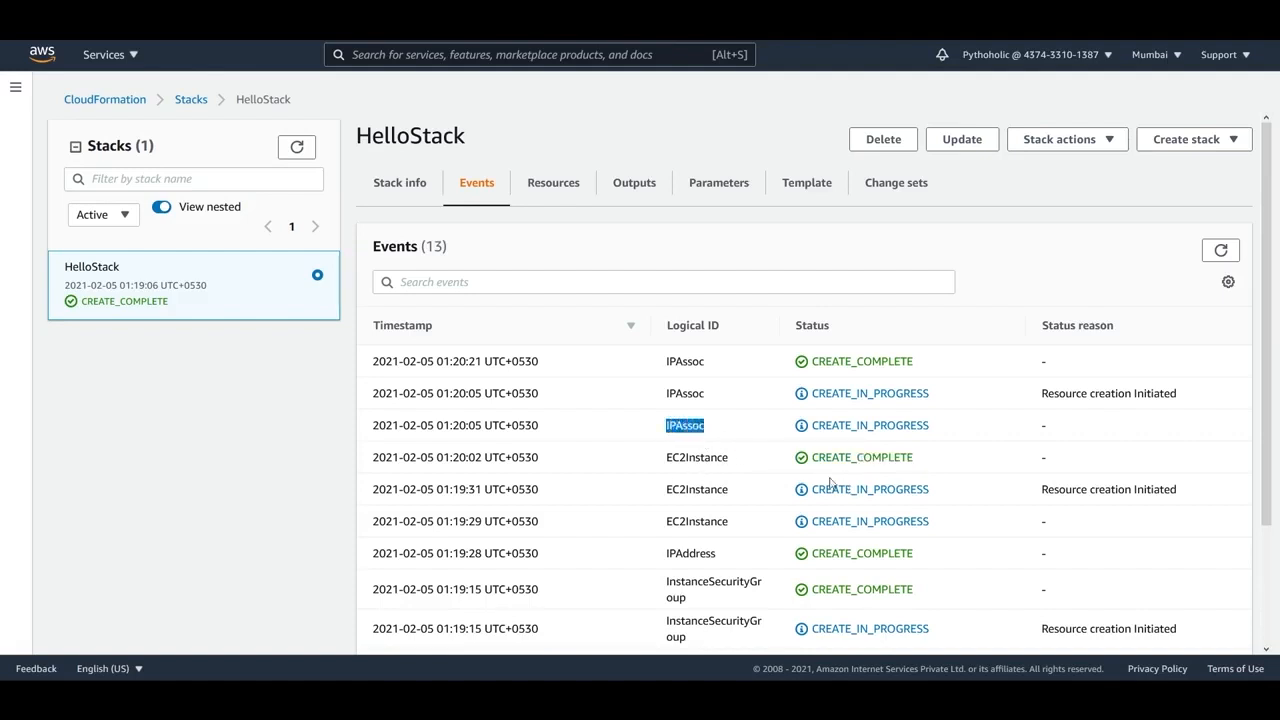
# Step: Refresh the events list and examine the logical IDs and statuses of the latest IPAssoc and HelloStack entries
pyautogui.click(1227, 249)
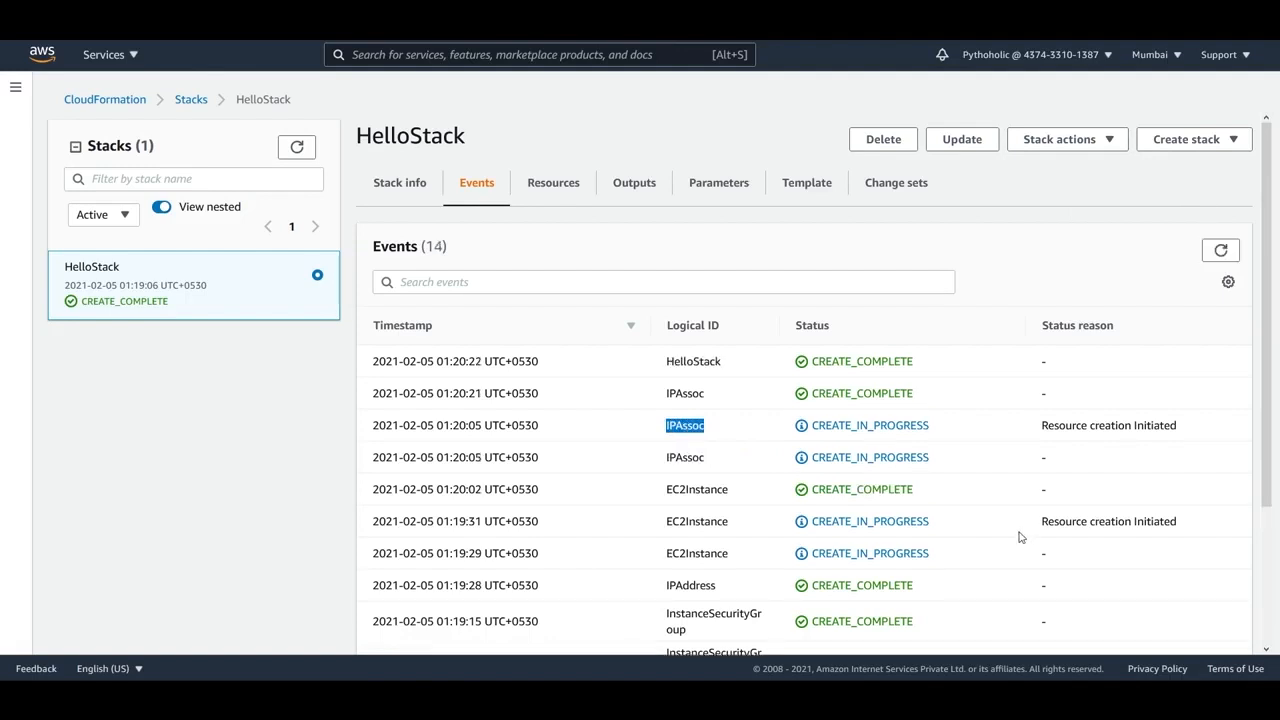
pyautogui.moveTo(812, 394); pyautogui.dragTo(926, 402)
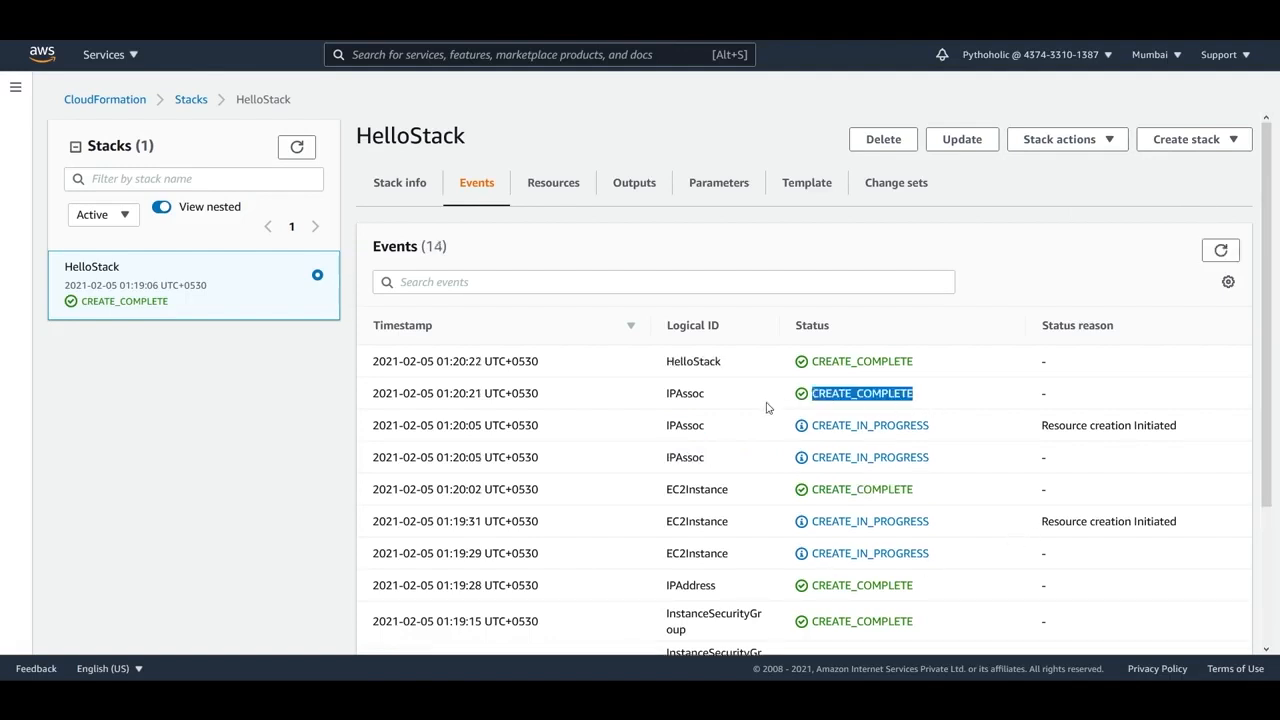
pyautogui.moveTo(655, 398); pyautogui.dragTo(743, 403)
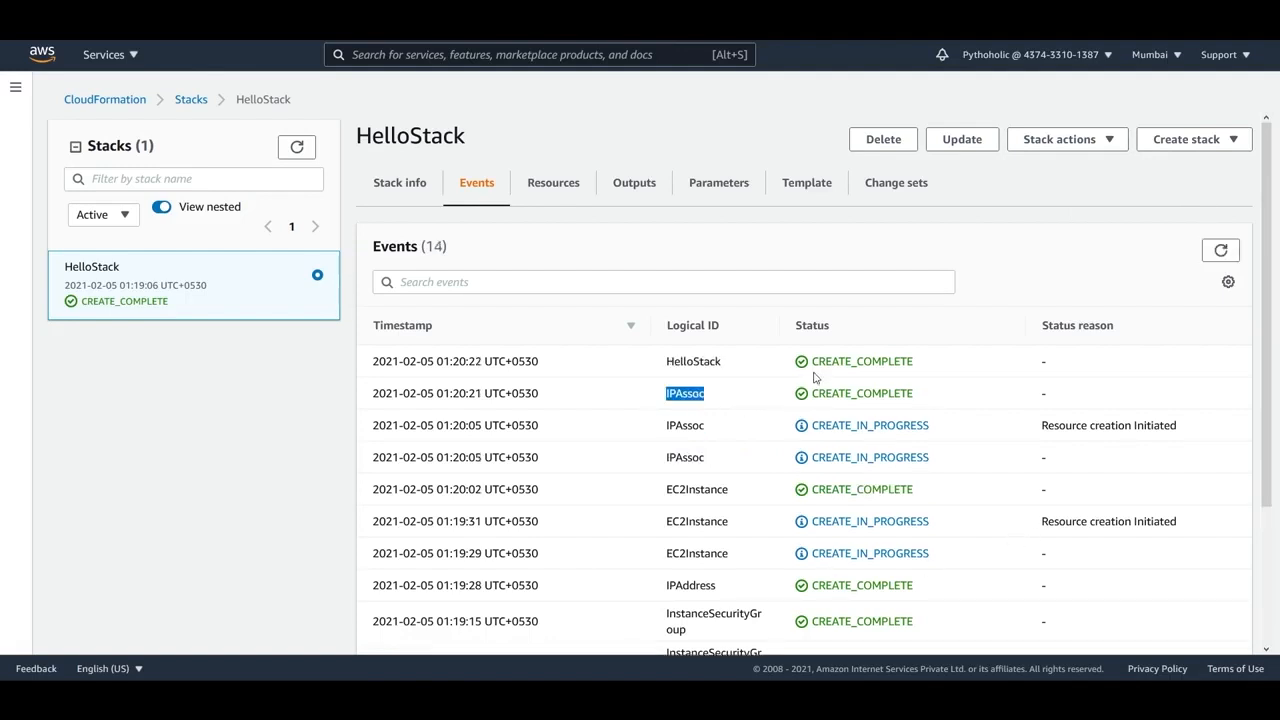
pyautogui.moveTo(657, 361); pyautogui.dragTo(722, 362)
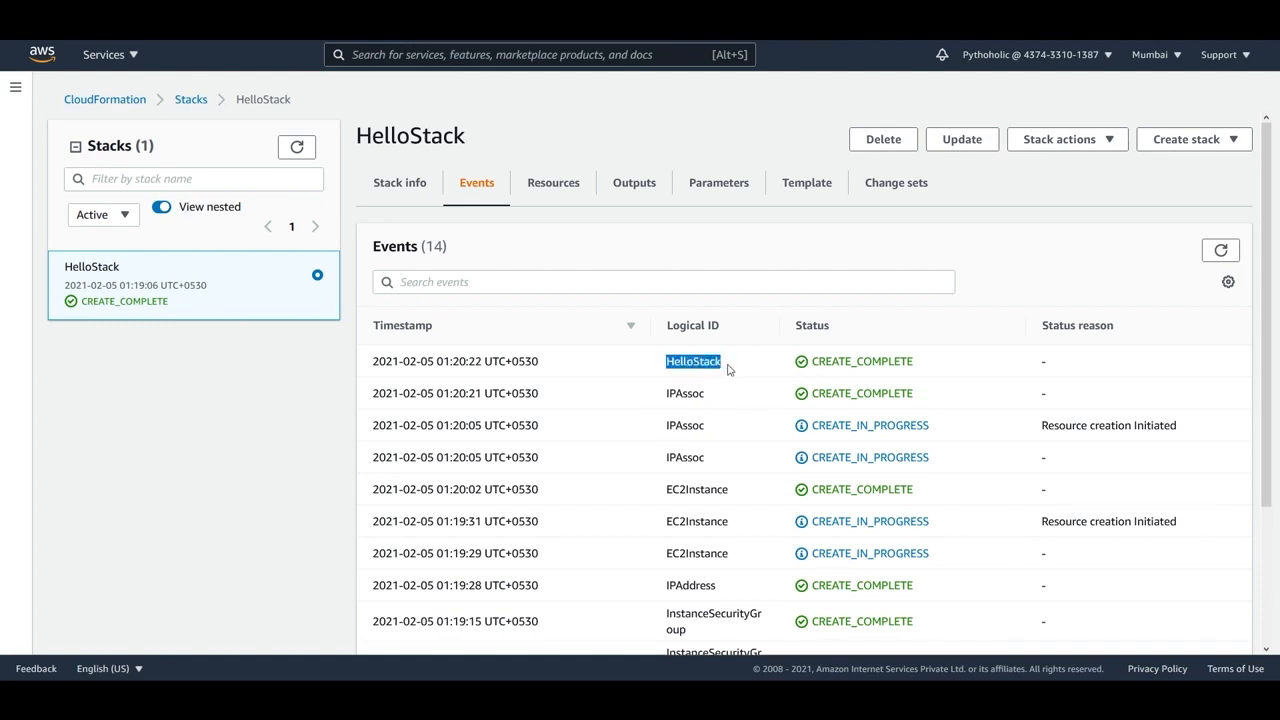
pyautogui.moveTo(913, 361); pyautogui.dragTo(813, 364)
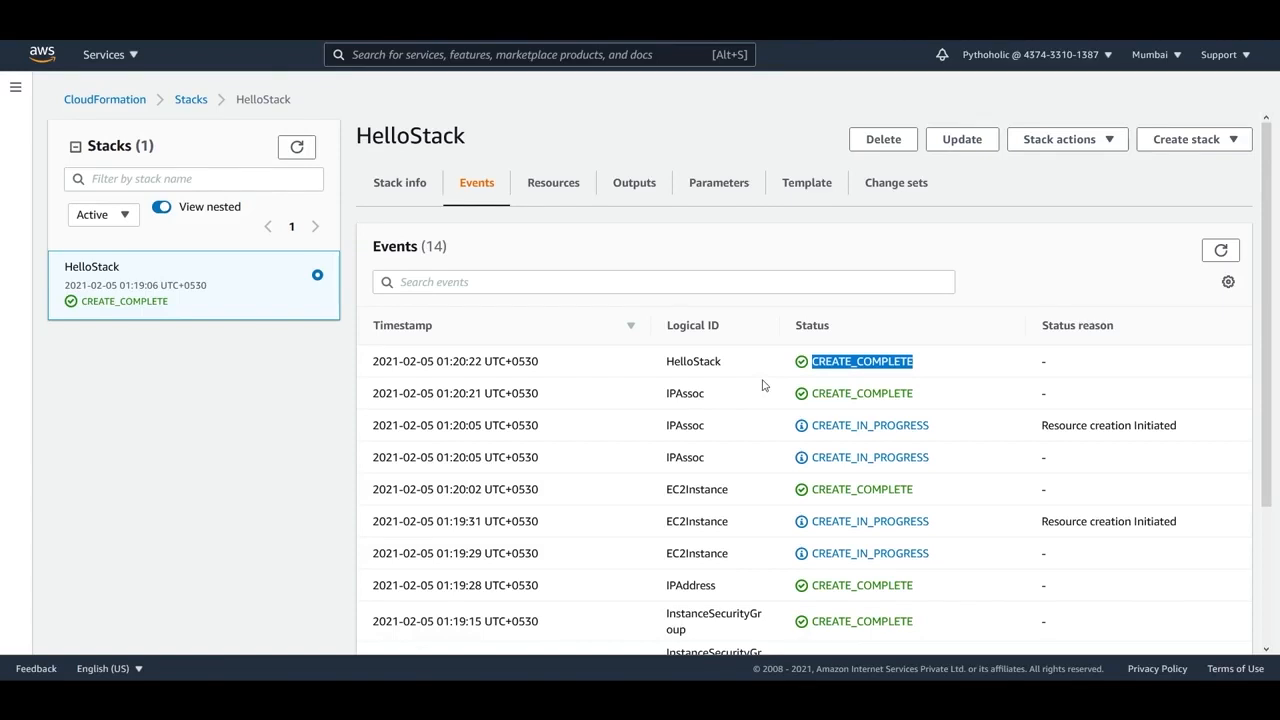
# Step: Examine the stack's resources, checking the physical IDs of EC2Instance, IPAddress and InstanceSecurityGroup
pyautogui.click(578, 185)
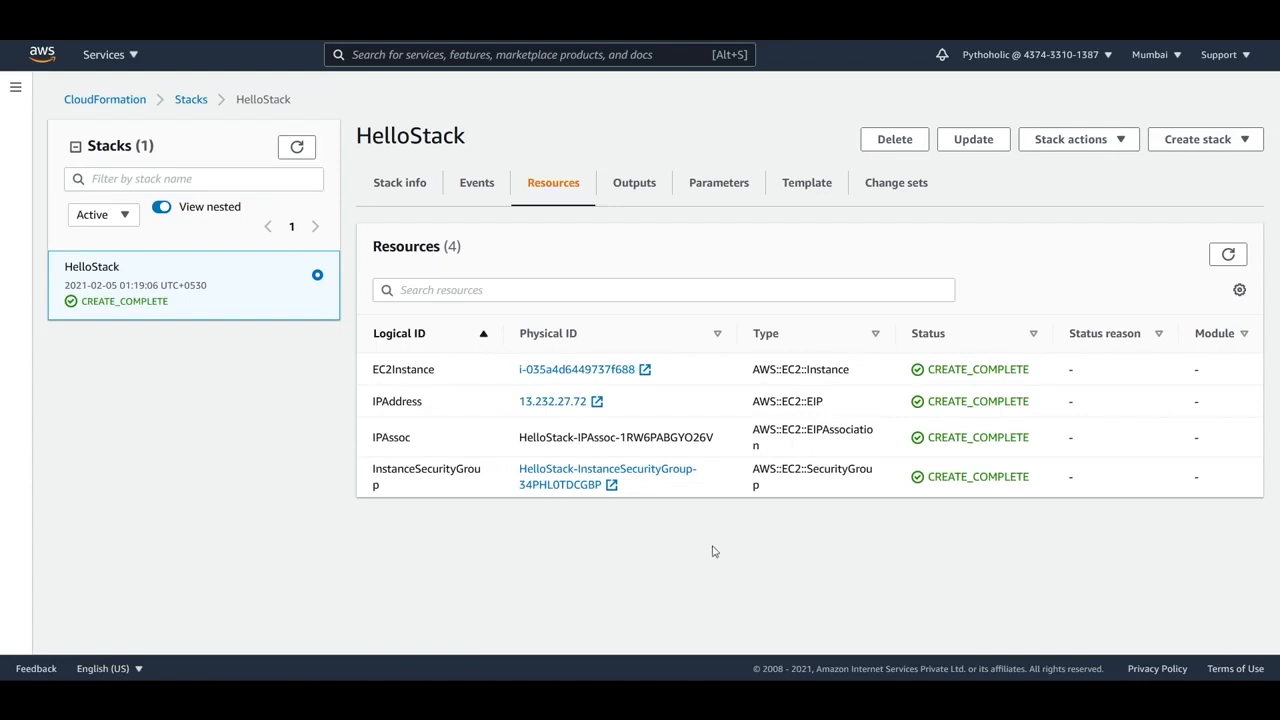
pyautogui.moveTo(441, 376); pyautogui.dragTo(397, 372)
pyautogui.moveTo(512, 371); pyautogui.dragTo(640, 372)
pyautogui.click(491, 405)
pyautogui.moveTo(521, 402); pyautogui.dragTo(594, 416)
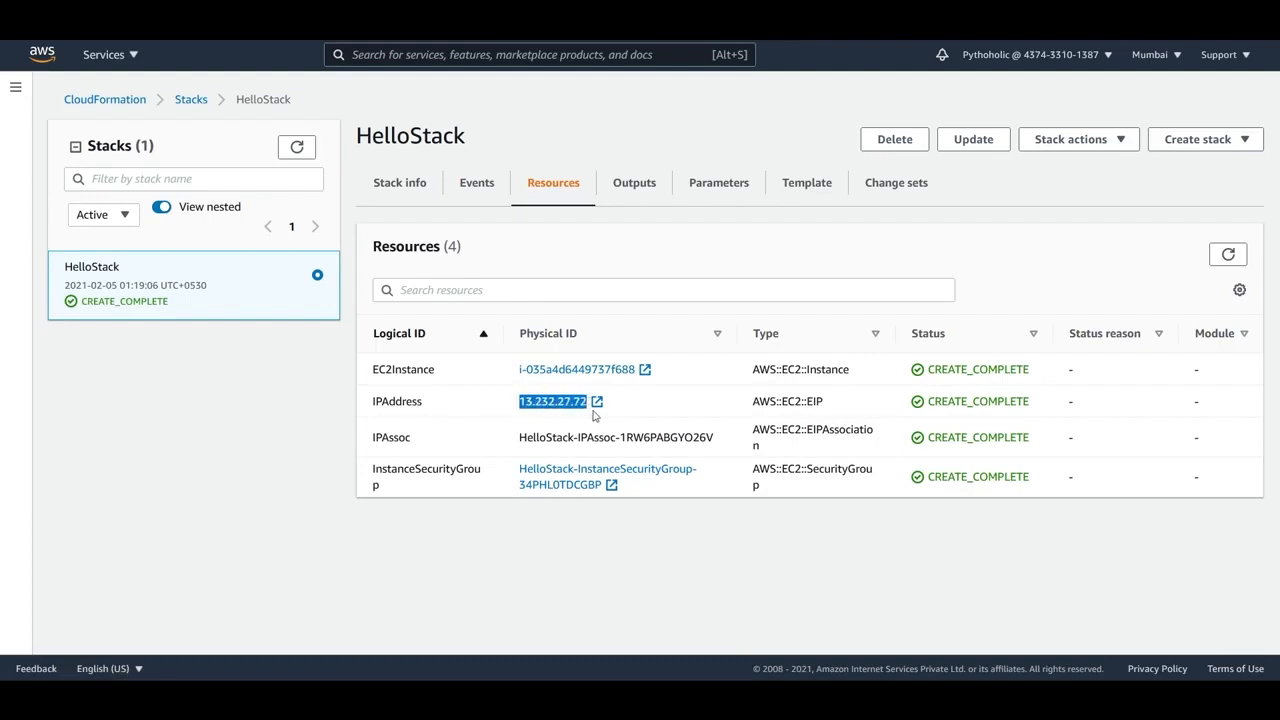
pyautogui.moveTo(496, 470); pyautogui.dragTo(636, 496)
pyautogui.click(1013, 553)
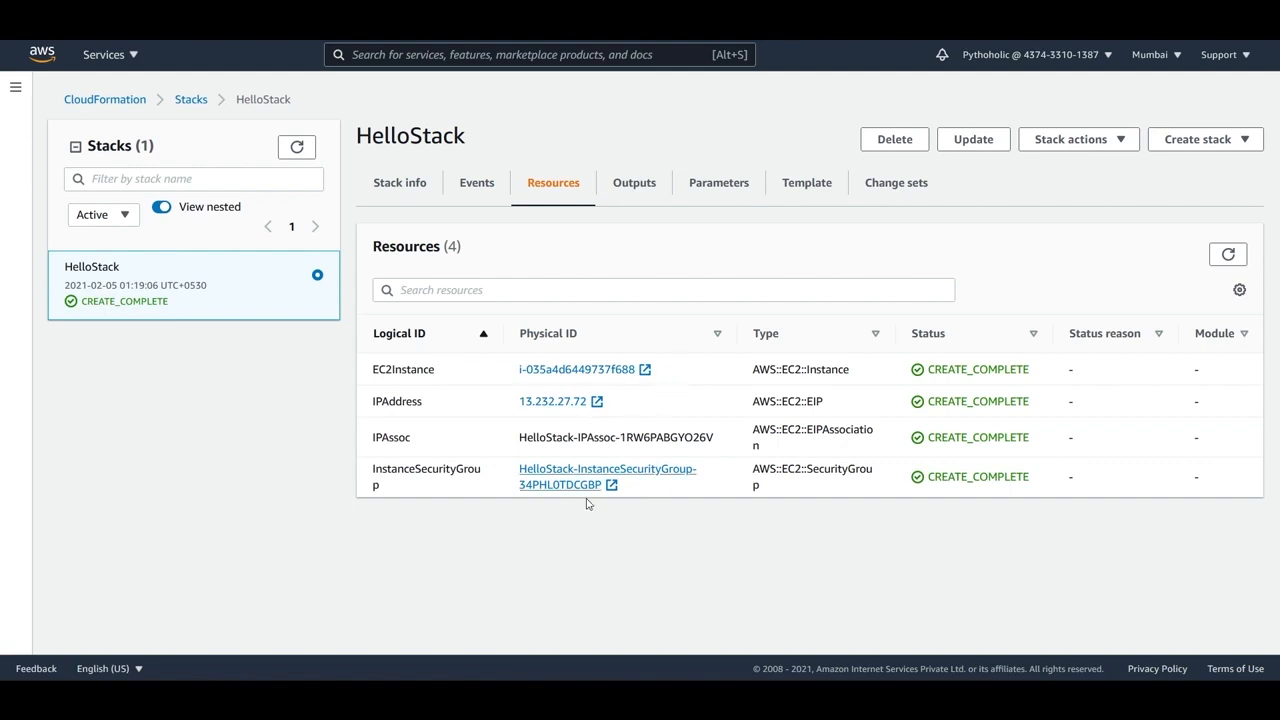
# Step: Examine the stack's outputs, comparing the descriptions of InstanceIPAddress and InstanceId and the IP address value
pyautogui.click(637, 184)
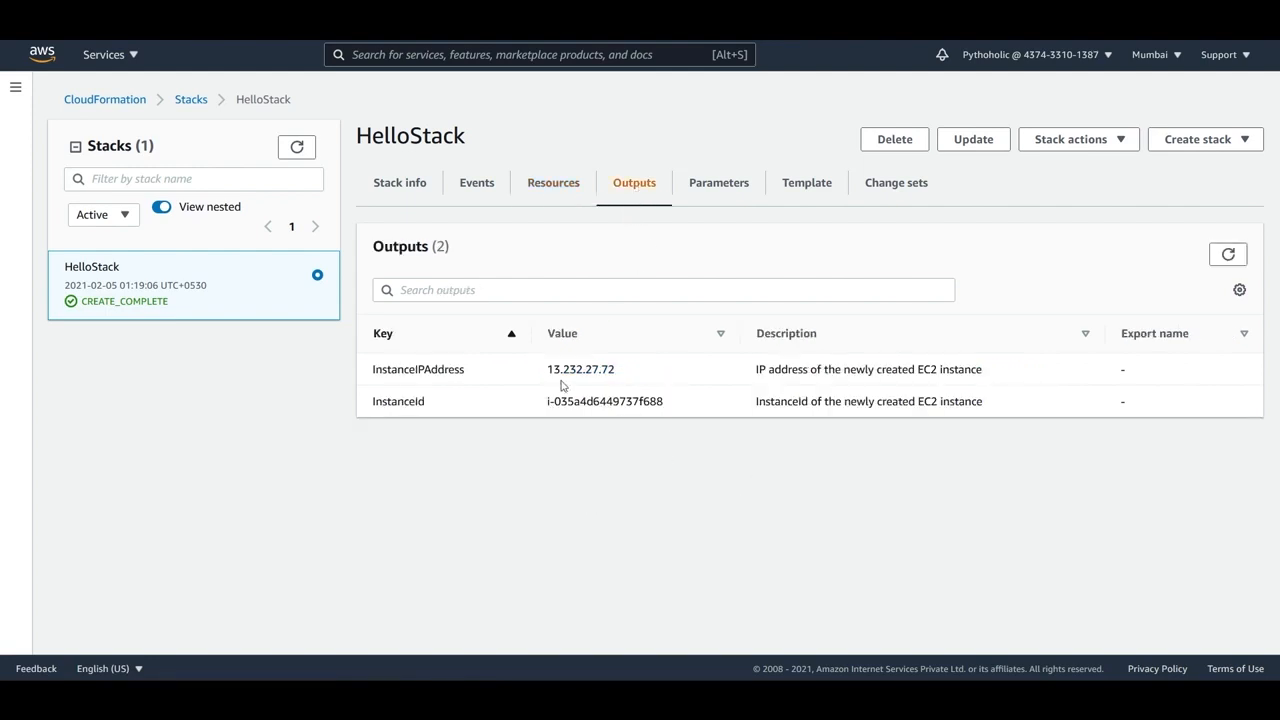
pyautogui.moveTo(757, 369); pyautogui.dragTo(997, 385)
pyautogui.moveTo(625, 372); pyautogui.dragTo(546, 374)
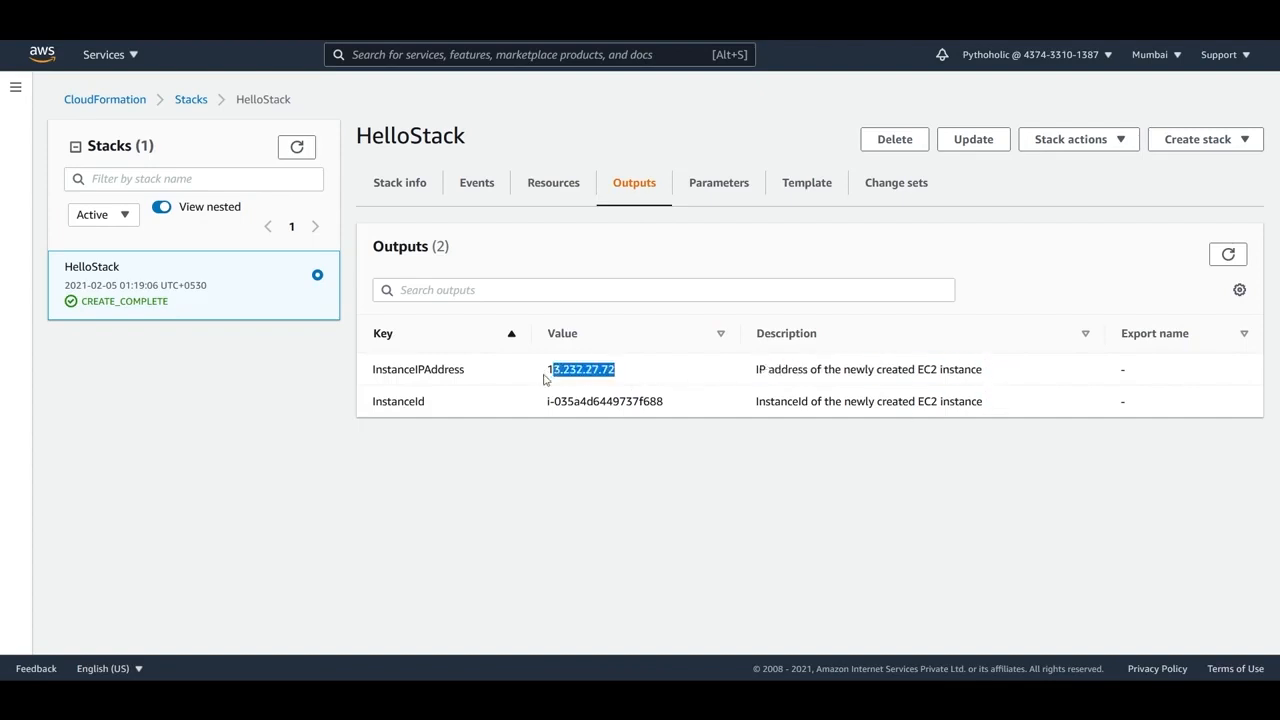
pyautogui.moveTo(756, 401); pyautogui.dragTo(1000, 426)
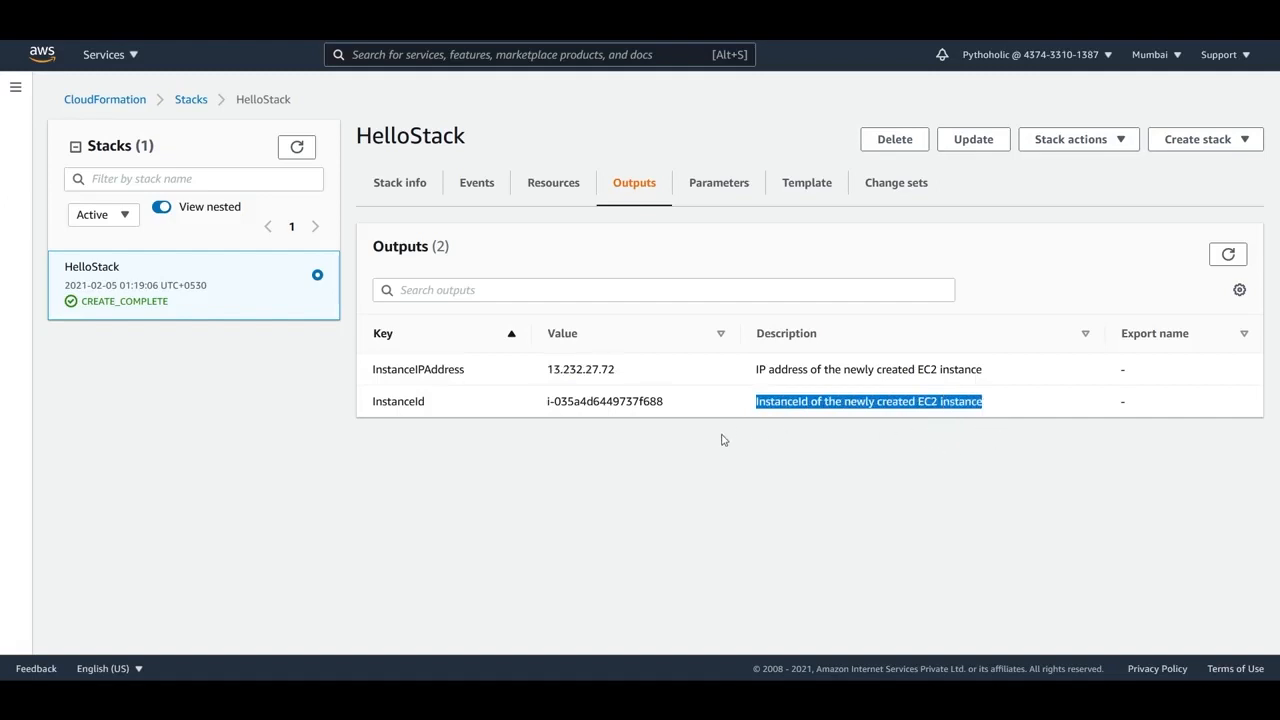
pyautogui.click(674, 380)
pyautogui.moveTo(673, 379); pyautogui.dragTo(541, 375)
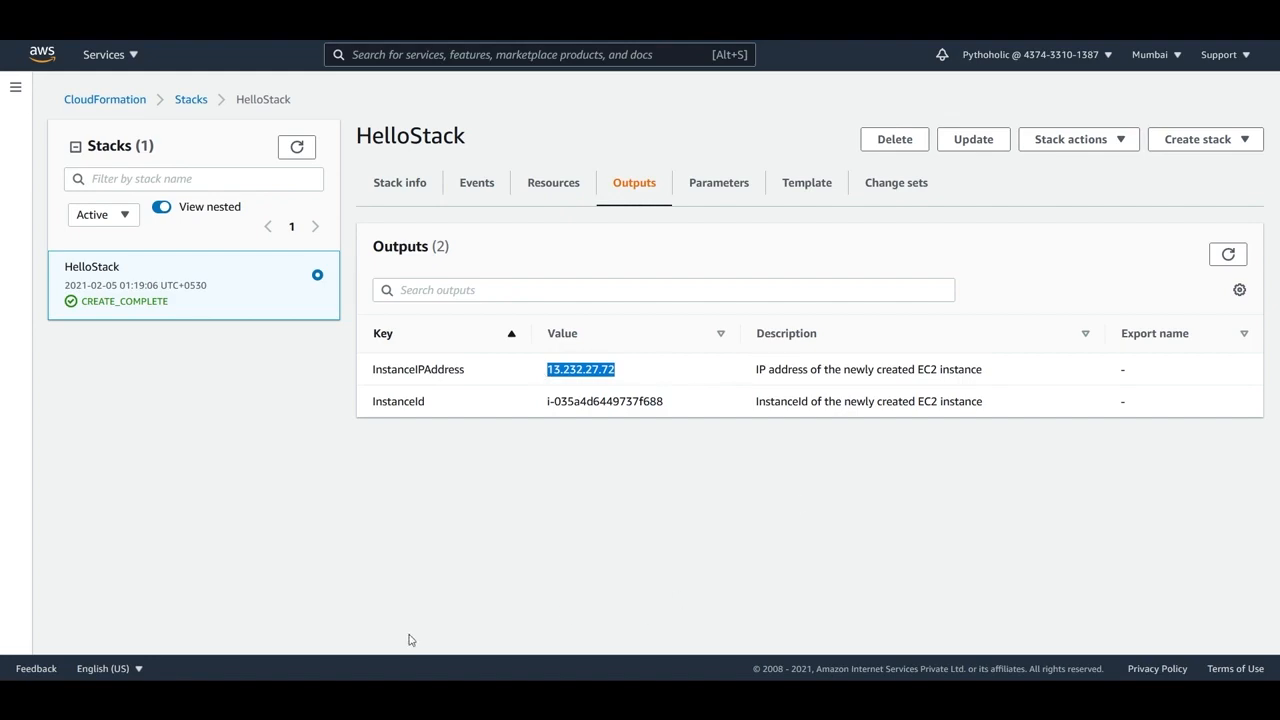
# Step: Search the stack's template for the IPAddress reference used in the InstanceIPAddress output and step through to its resource definition
pyautogui.click(790, 182)
pyautogui.moveTo(1266, 135); pyautogui.dragTo(1272, 630)
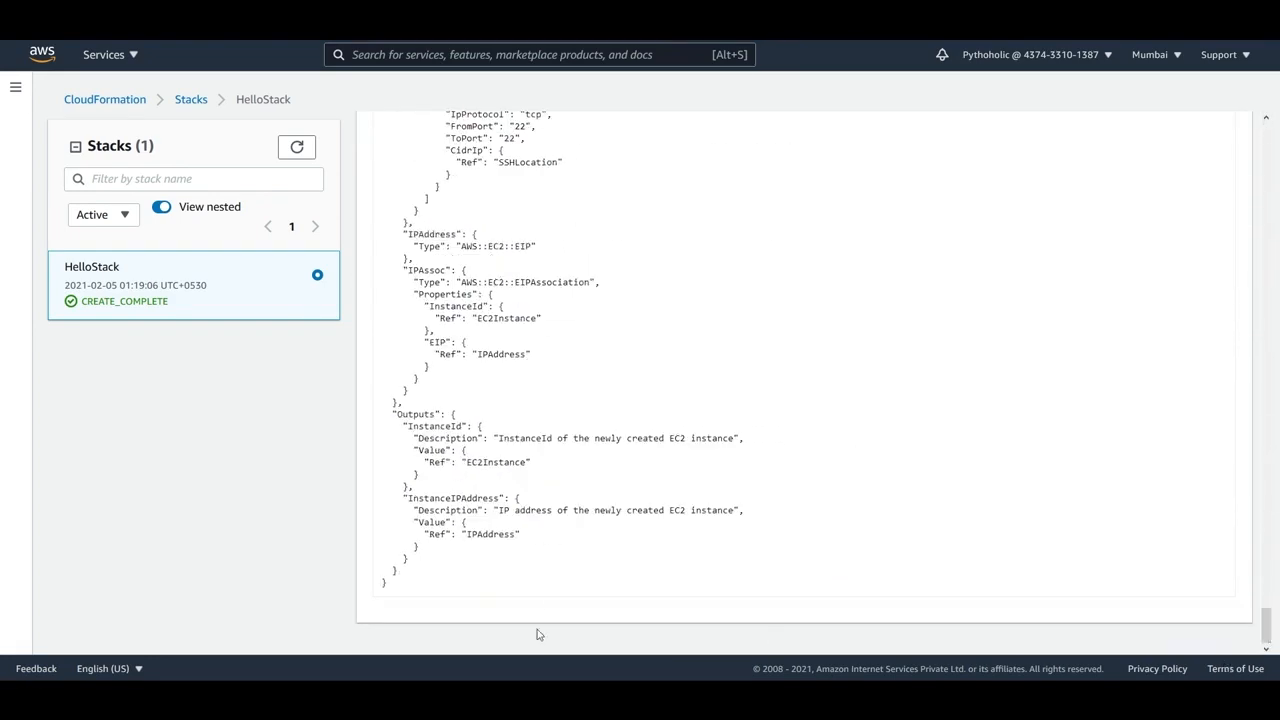
pyautogui.doubleClick(490, 534)
pyautogui.hotkey('ctrl', 'f')
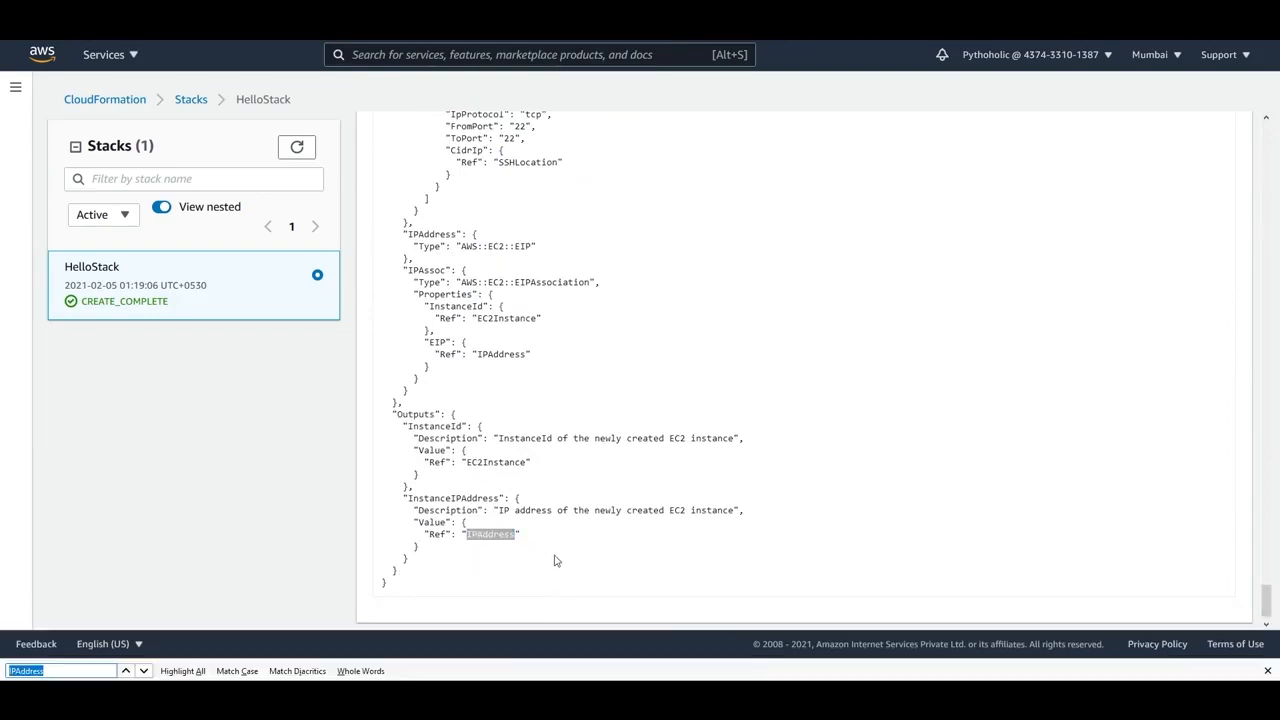
pyautogui.click(143, 671)
pyautogui.press('Return')
pyautogui.press('Return')
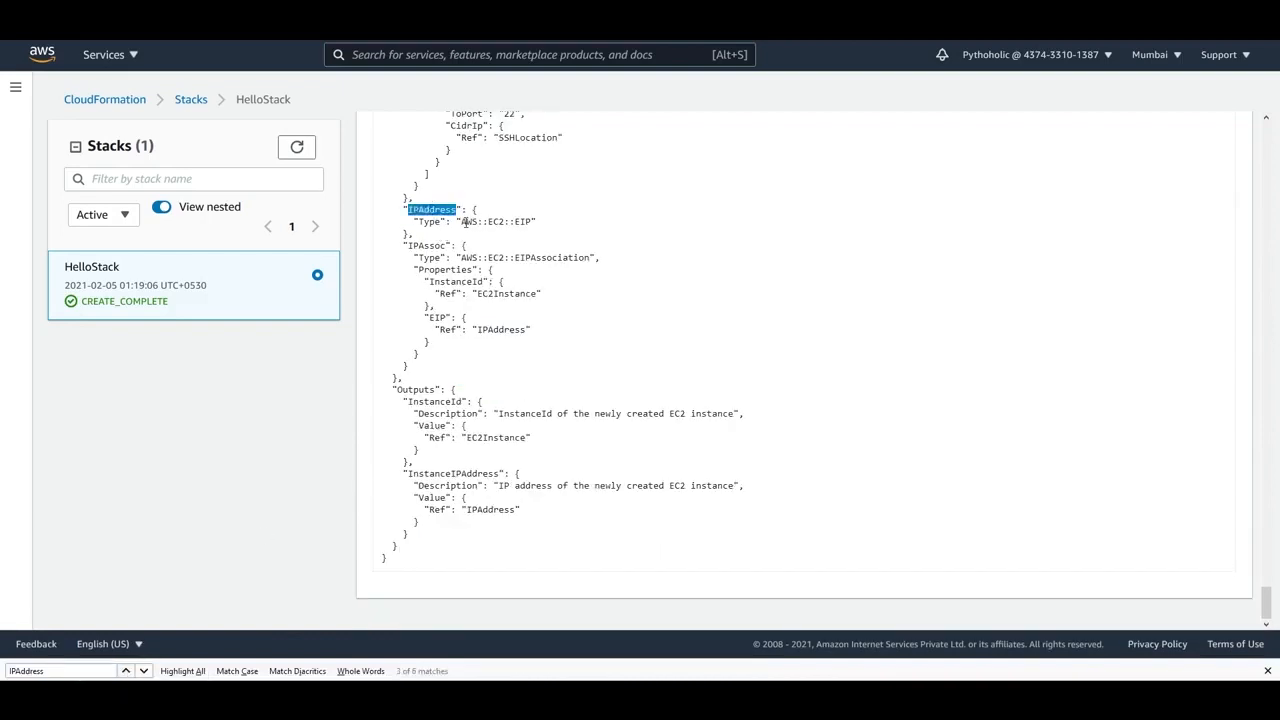
# Step: Examine the type of the IPAddress resource and the InstanceId and EIP references in the IPAssoc properties
pyautogui.moveTo(452, 221); pyautogui.dragTo(538, 223)
pyautogui.click(432, 240)
pyautogui.moveTo(424, 281); pyautogui.dragTo(521, 293)
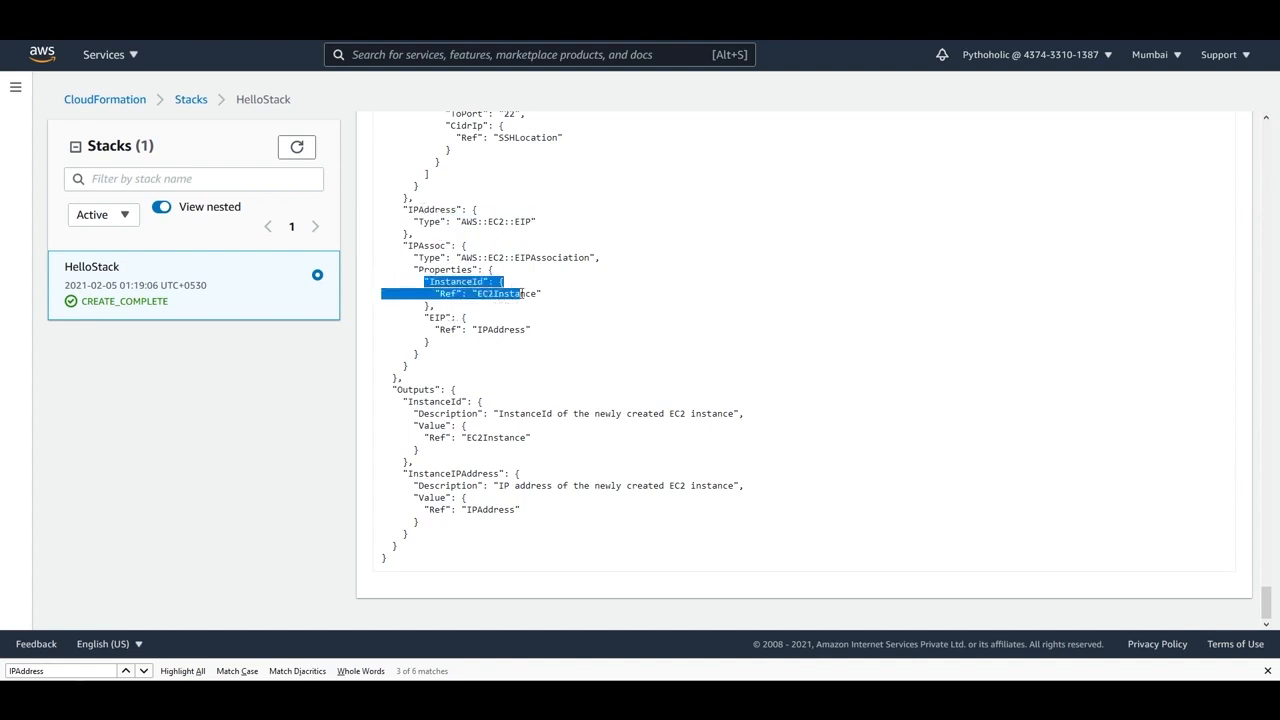
pyautogui.click(488, 315)
pyautogui.moveTo(424, 317); pyautogui.dragTo(557, 350)
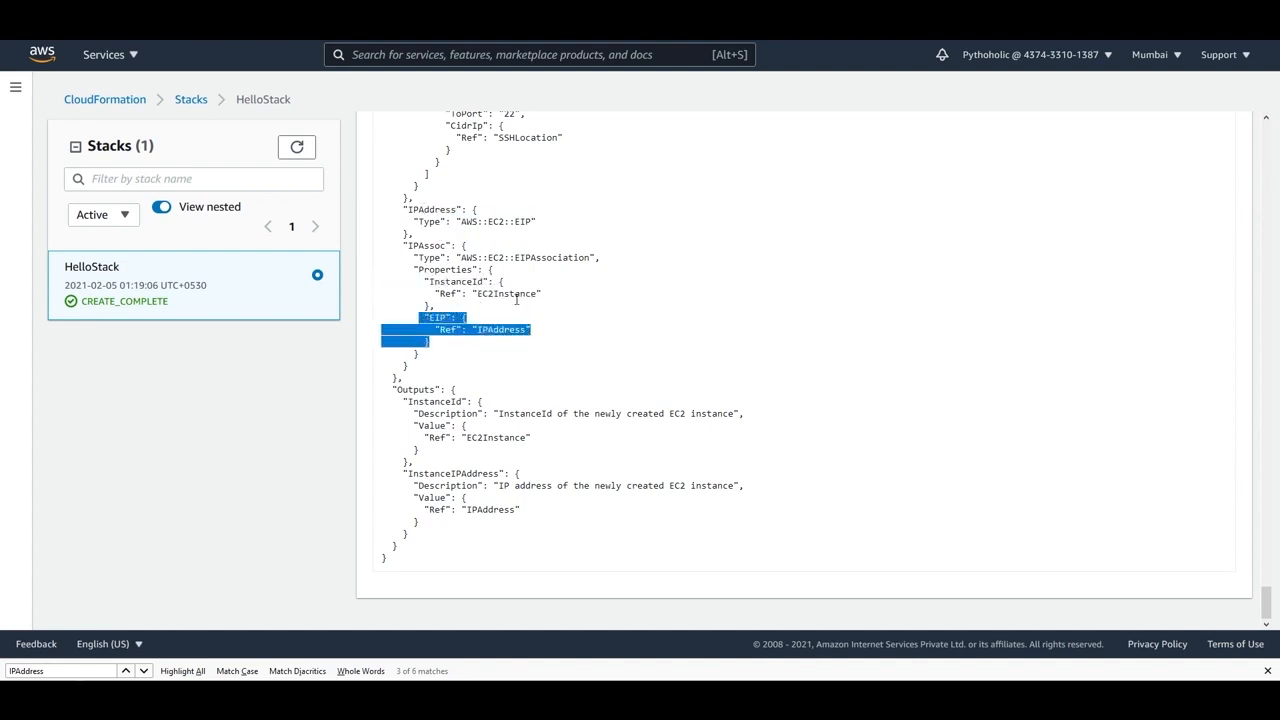
pyautogui.doubleClick(514, 297)
pyautogui.tripleClick(495, 330)
pyautogui.doubleClick(515, 293)
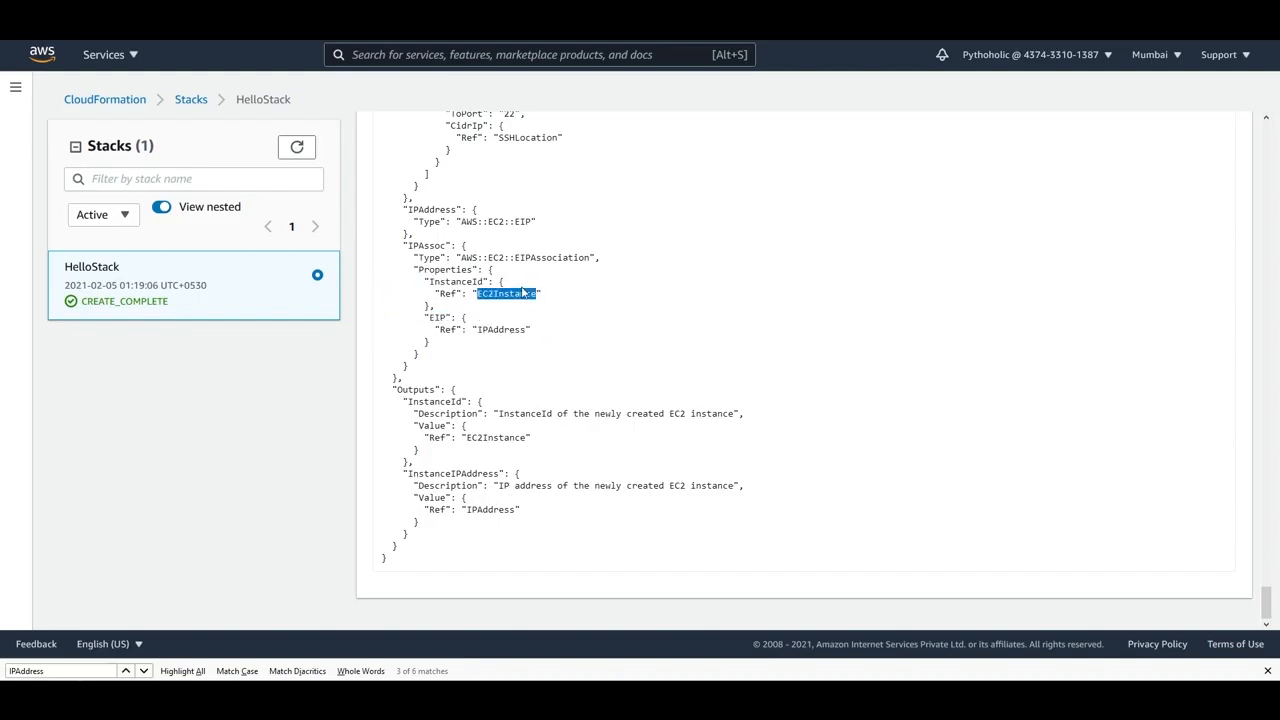
pyautogui.moveTo(515, 257); pyautogui.dragTo(585, 257)
# Step: Compare the types declared in the template for the EC2Instance, IPAddress, IPAssoc and InstanceSecurityGroup resources
pyautogui.scroll(1, 558, 434)
pyautogui.scroll(8, 560, 436)
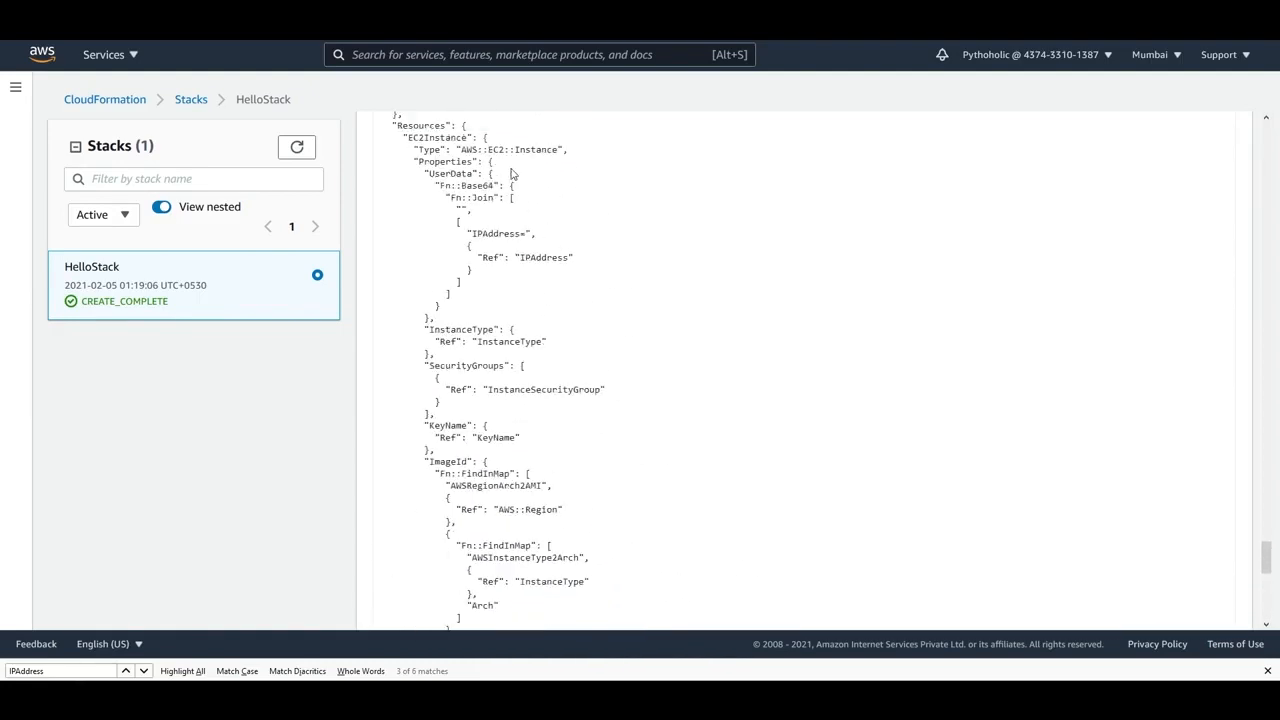
pyautogui.moveTo(488, 149); pyautogui.dragTo(550, 150)
pyautogui.moveTo(463, 149); pyautogui.dragTo(550, 149)
pyautogui.scroll(-6, 590, 386)
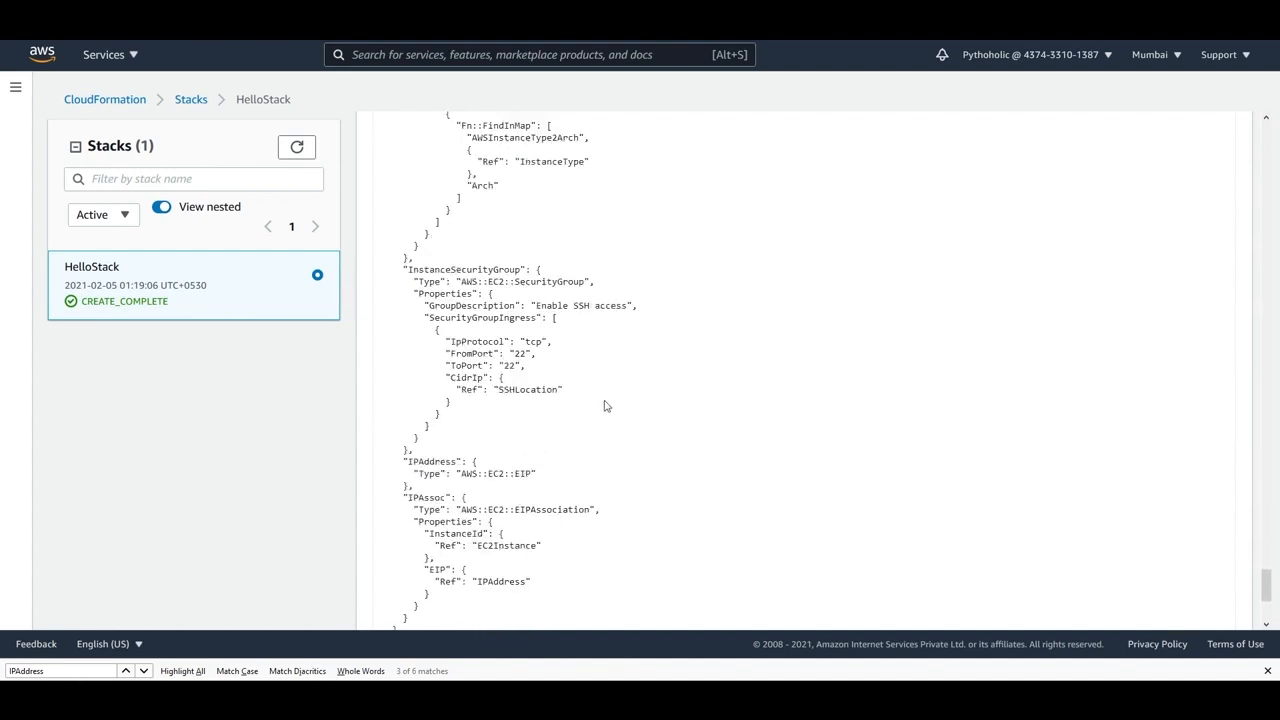
pyautogui.scroll(-3, 511, 259)
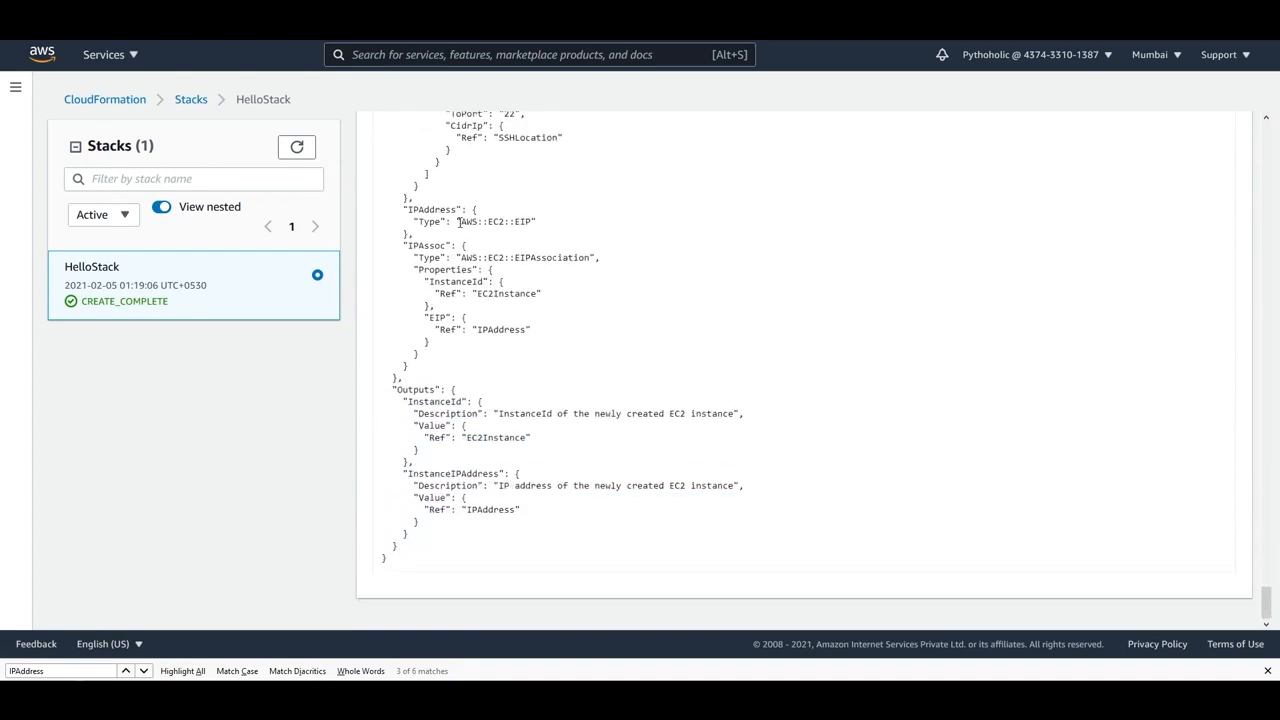
pyautogui.moveTo(459, 222); pyautogui.dragTo(532, 224)
pyautogui.moveTo(458, 258); pyautogui.dragTo(530, 283)
pyautogui.moveTo(457, 258); pyautogui.dragTo(593, 258)
pyautogui.scroll(5, 557, 371)
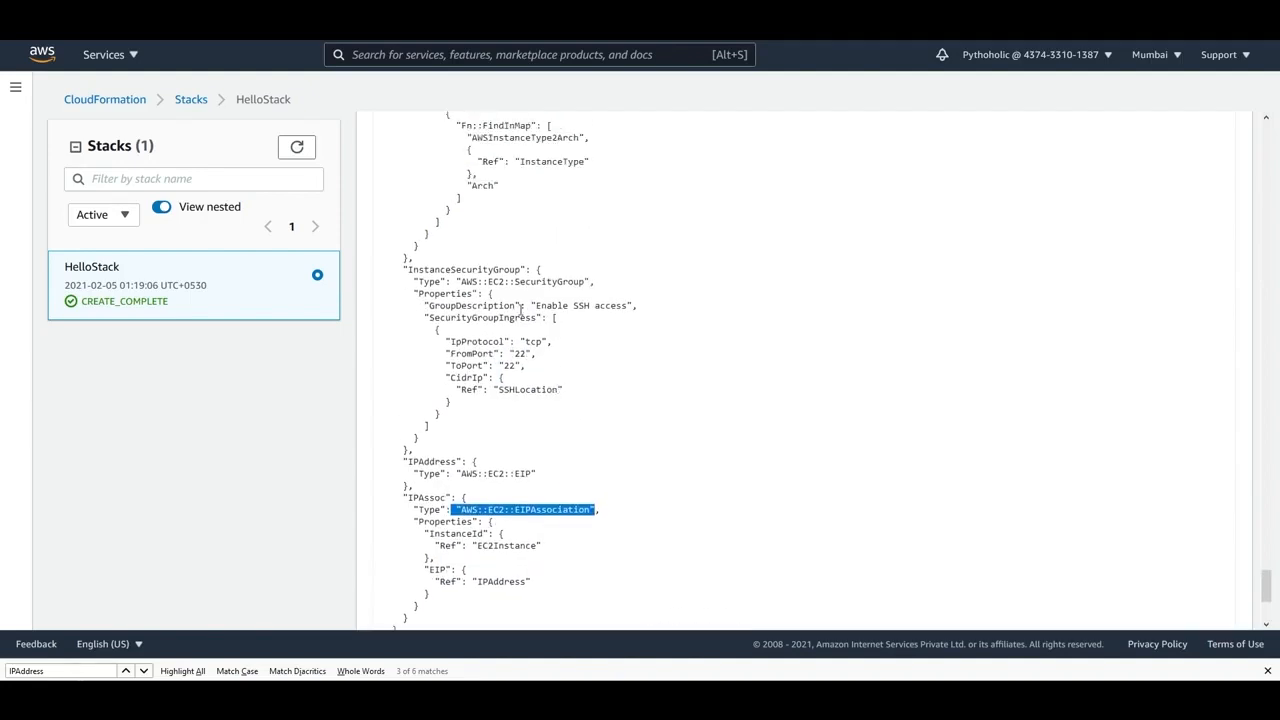
pyautogui.moveTo(458, 281); pyautogui.dragTo(588, 280)
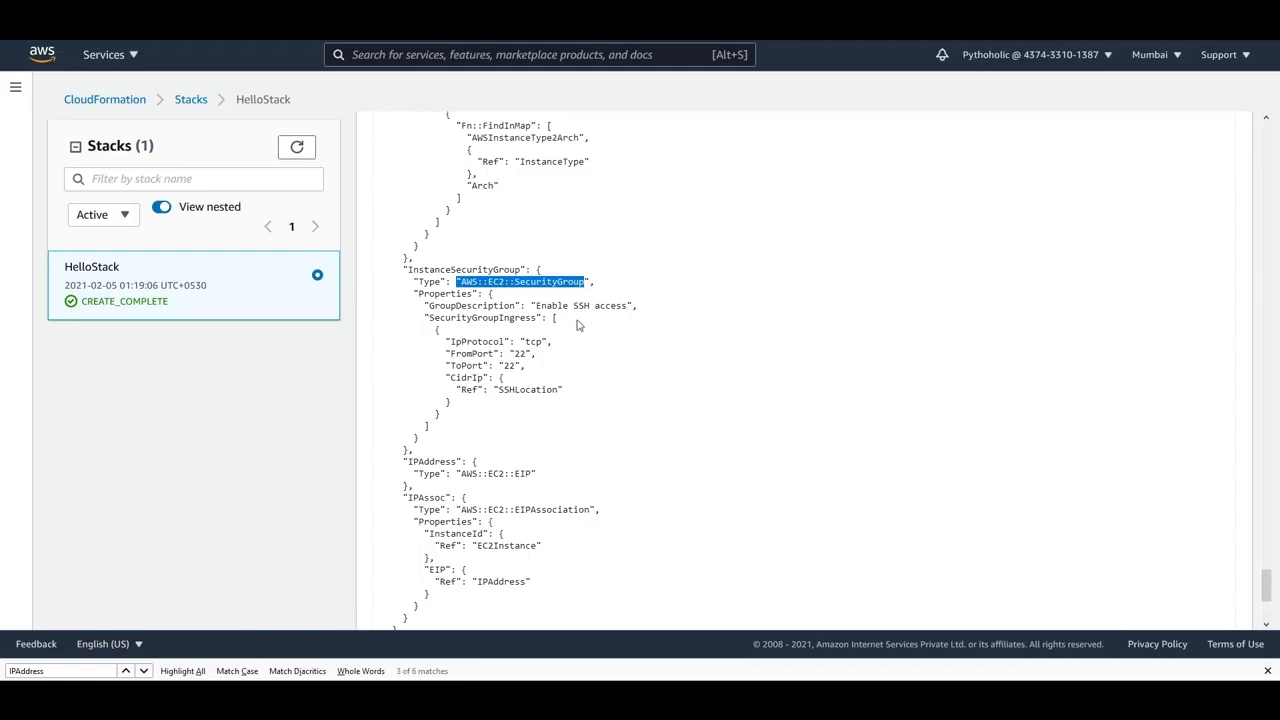
# Step: Go back through the template to its beginning and review the overview information of HelloStack
pyautogui.scroll(10, 594, 380)
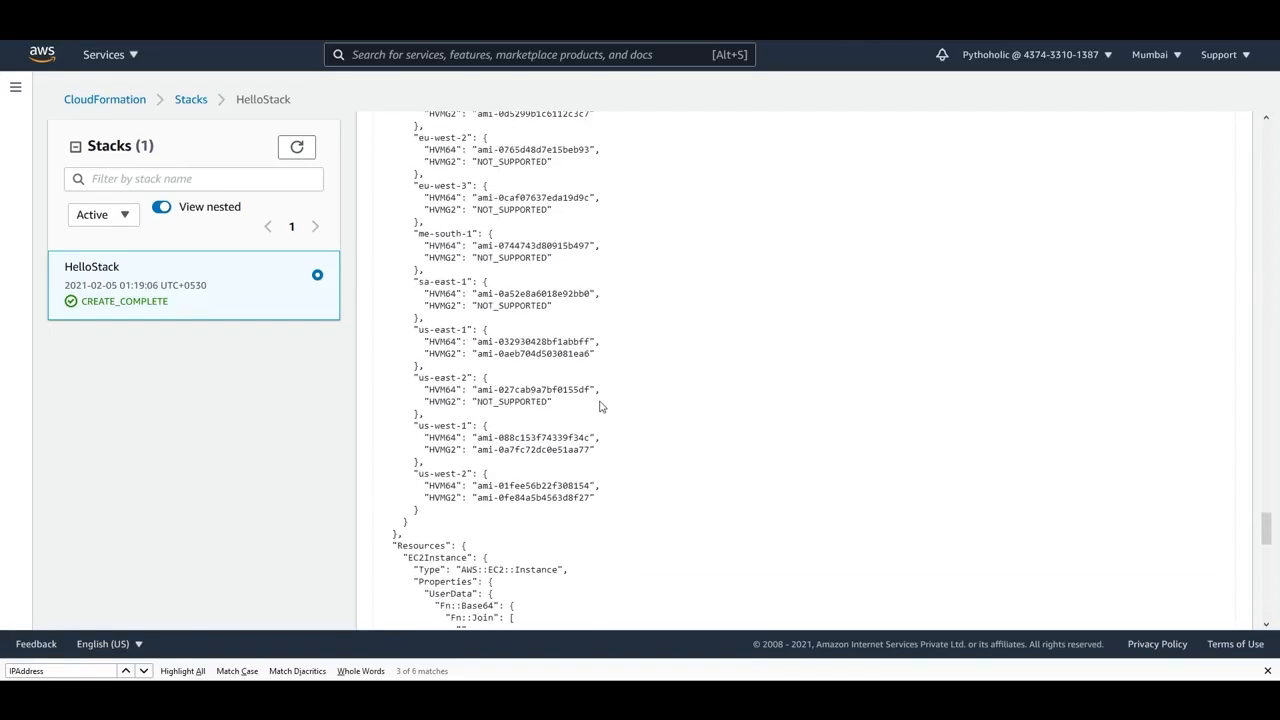
pyautogui.scroll(10, 653, 270)
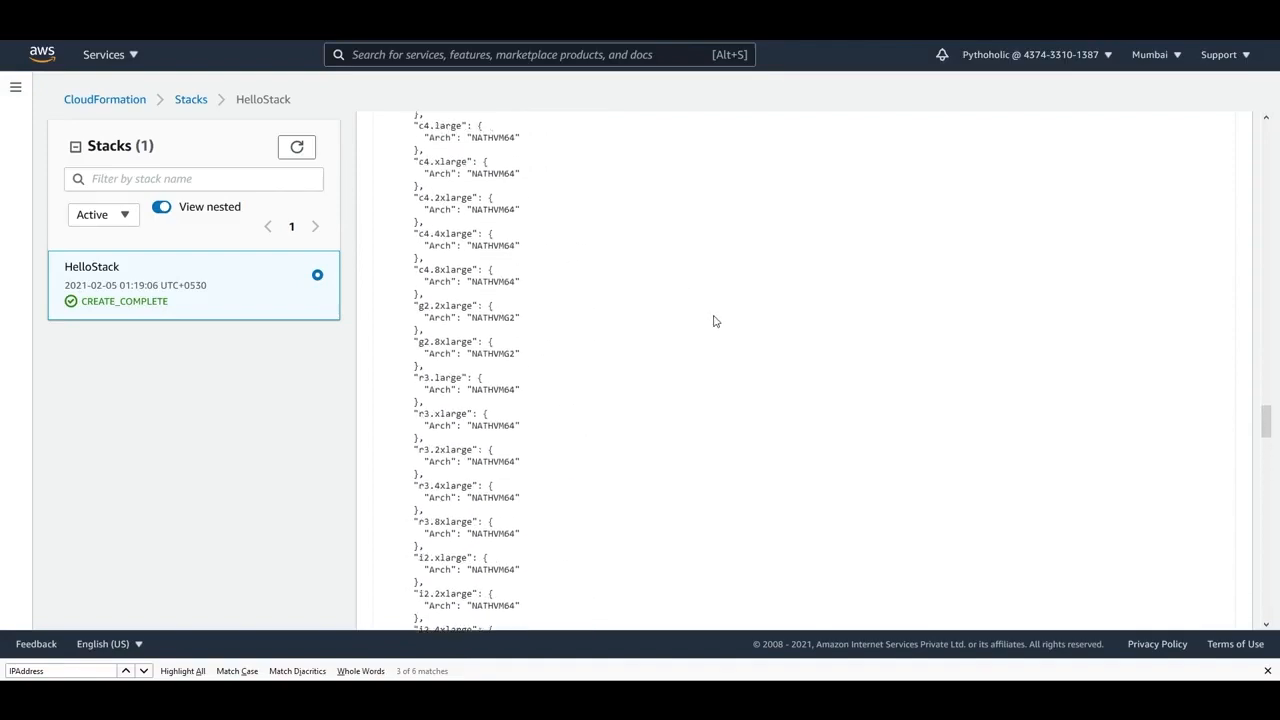
pyautogui.moveTo(1266, 346); pyautogui.dragTo(1266, 133)
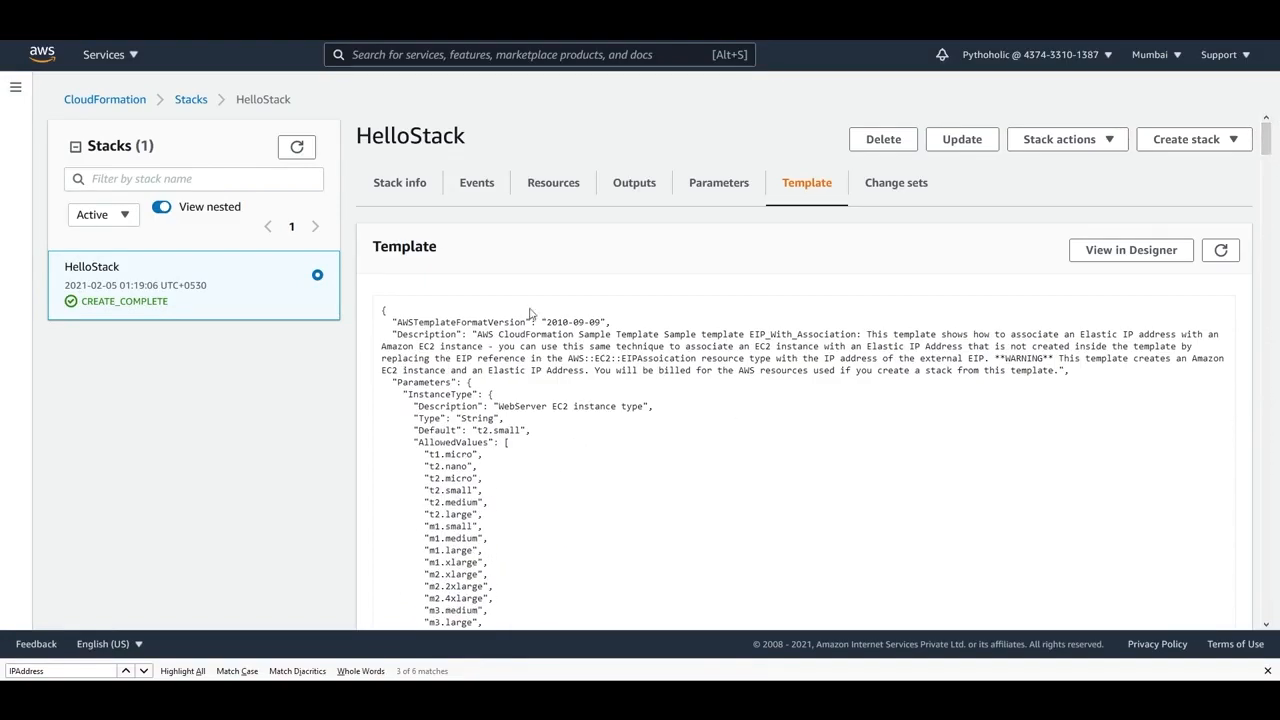
pyautogui.click(412, 188)
pyautogui.scroll(-3, 682, 371)
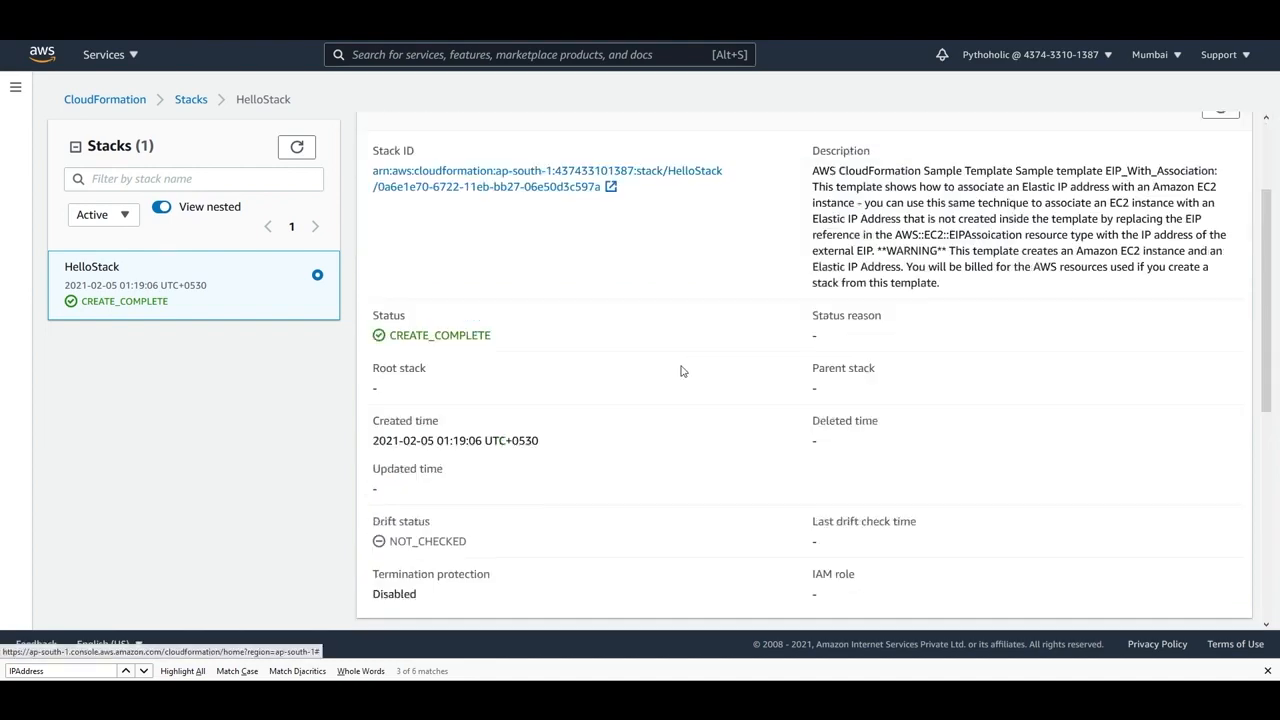
pyautogui.scroll(-3, 731, 397)
pyautogui.scroll(5, 731, 397)
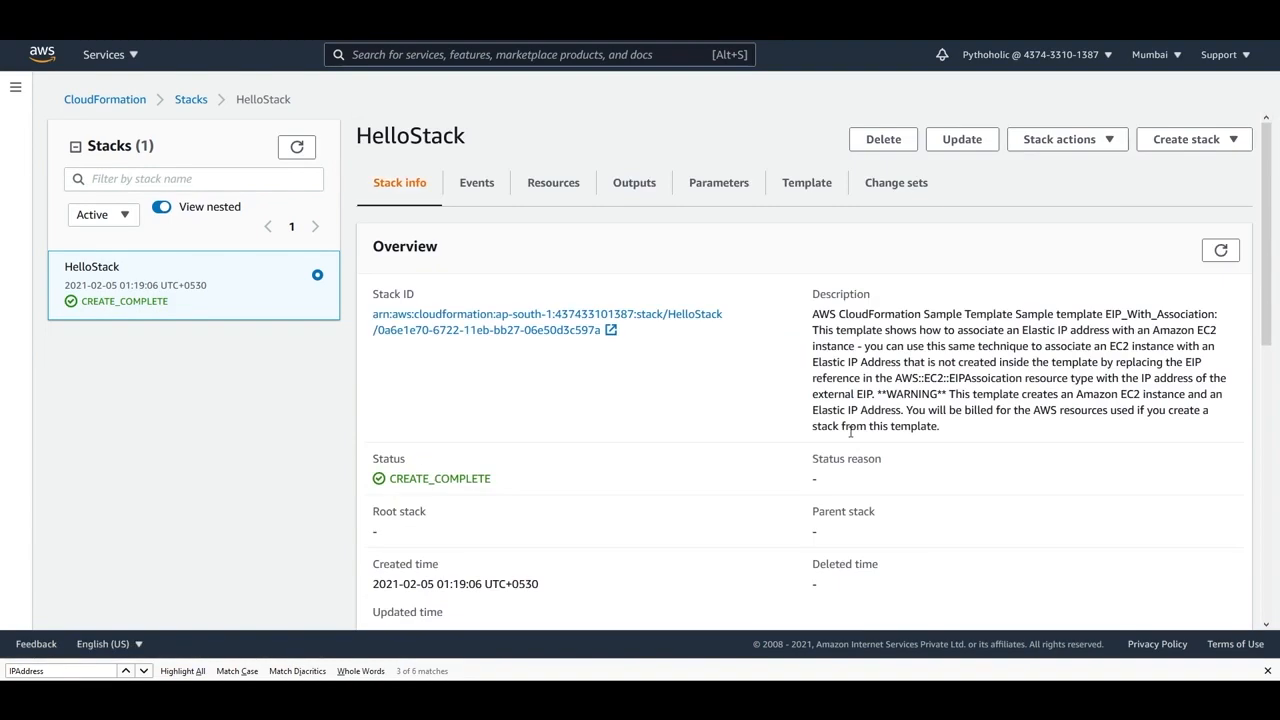
# Step: Review HelloStack's events and resources, and browse the public resource types in the CloudFormation registry as far as page 8
pyautogui.click(477, 184)
pyautogui.click(571, 186)
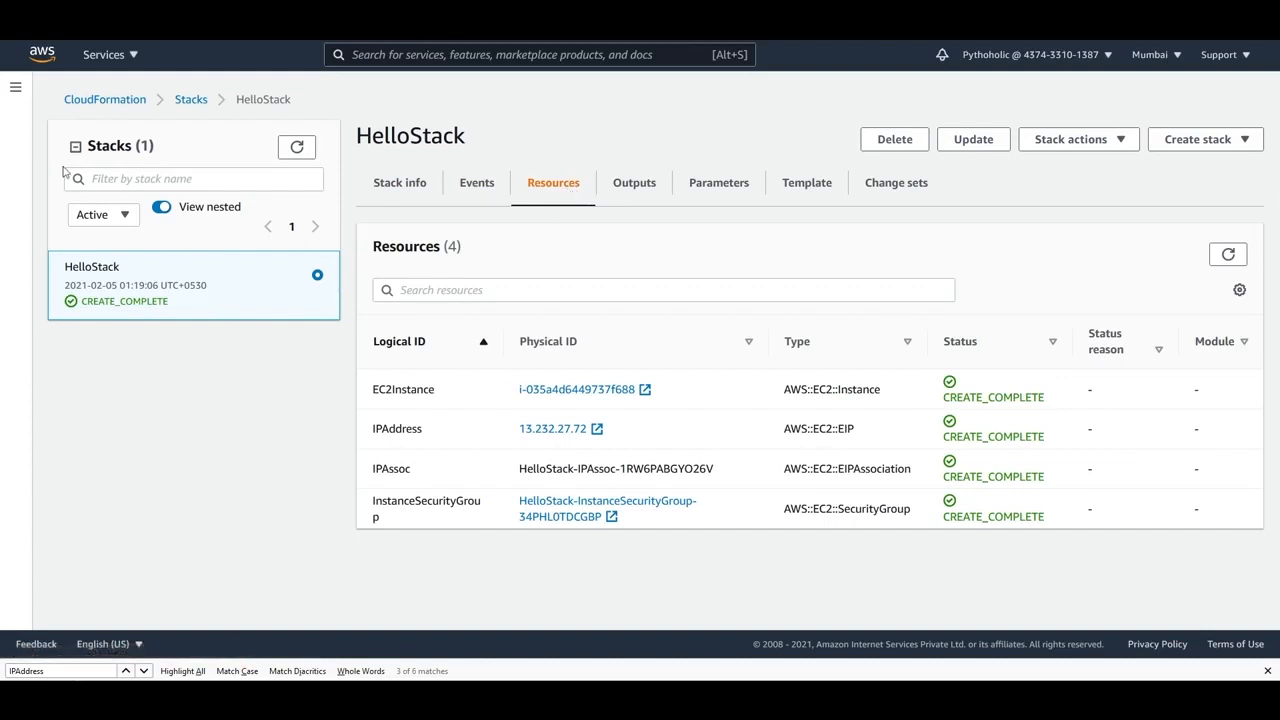
pyautogui.click(15, 89)
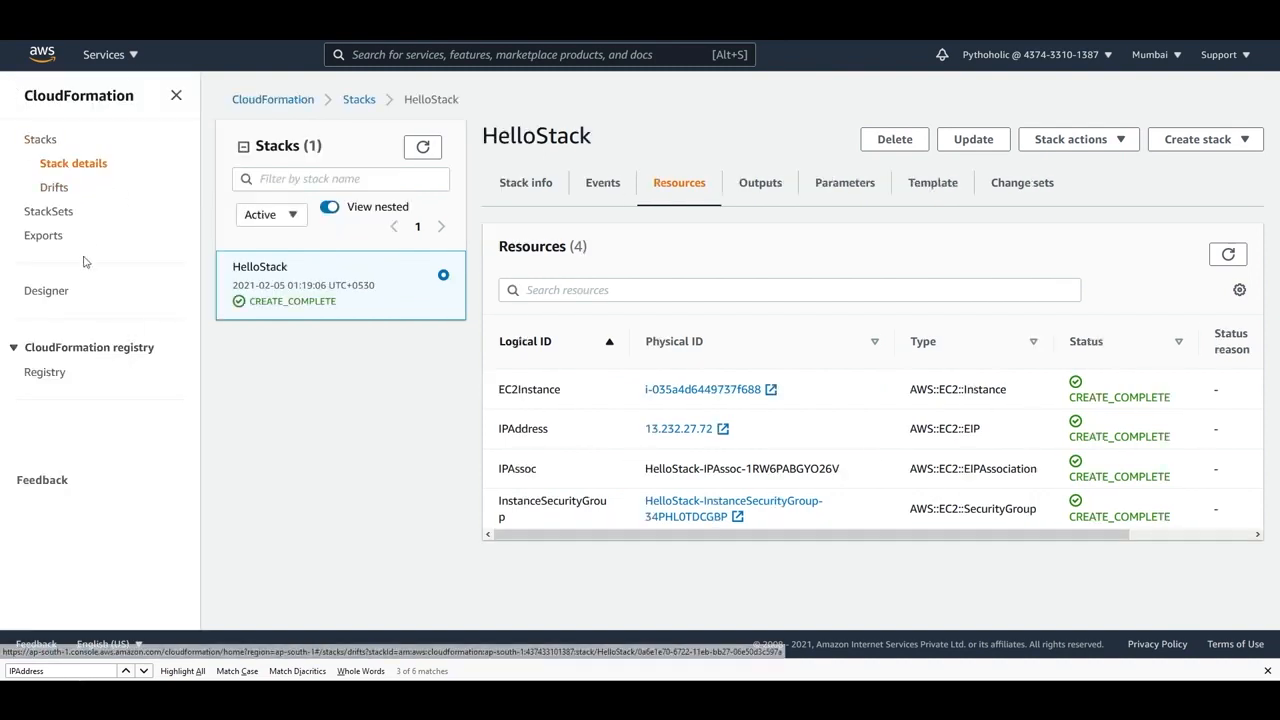
pyautogui.click(47, 374)
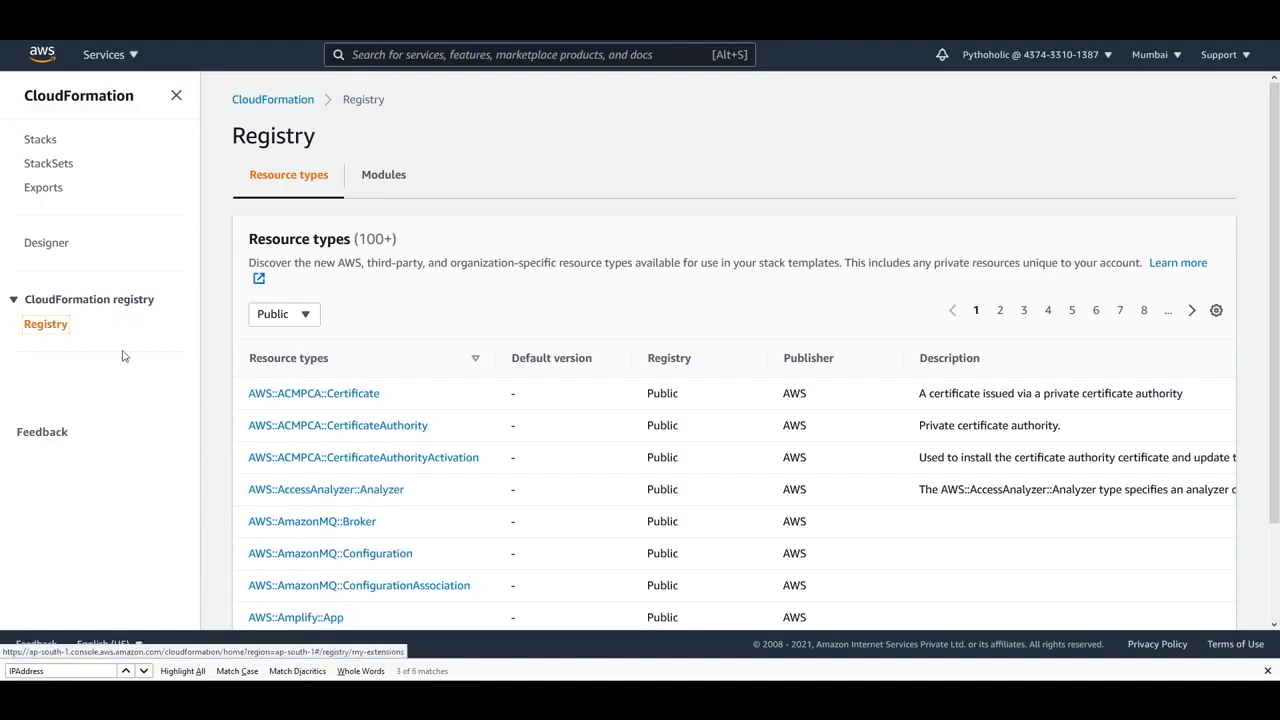
pyautogui.scroll(-2, 476, 296)
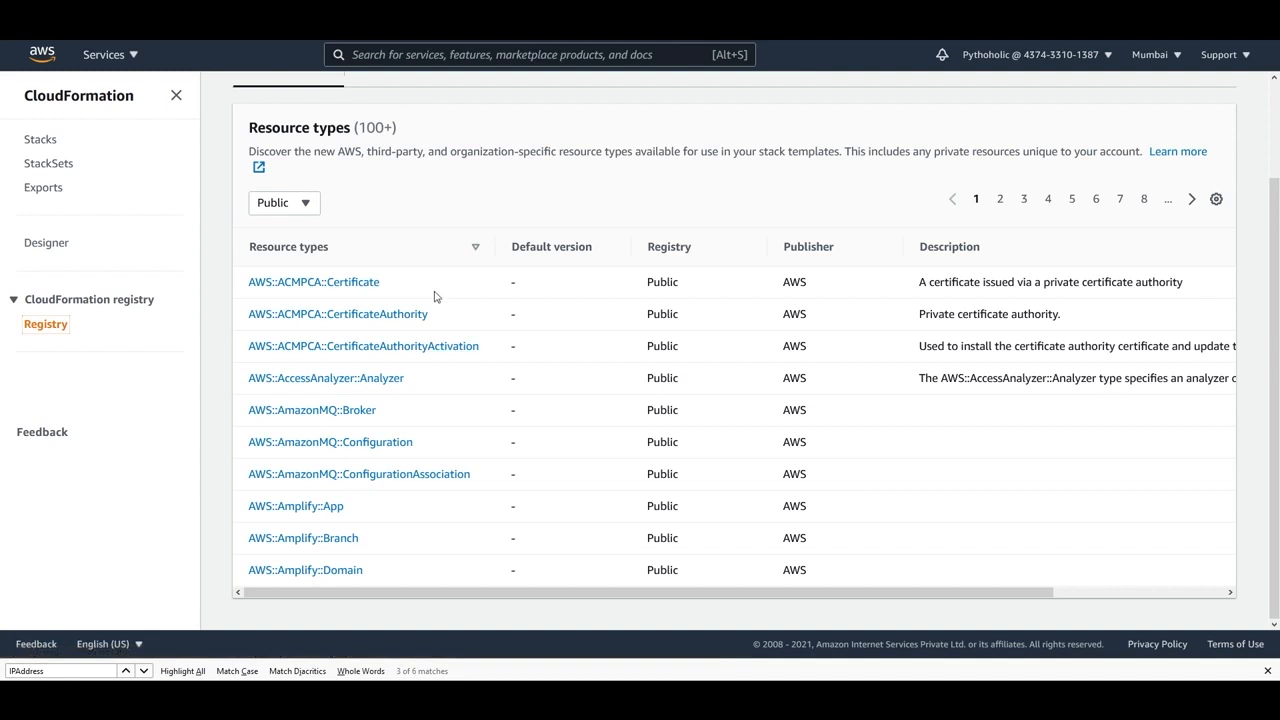
pyautogui.click(1048, 199)
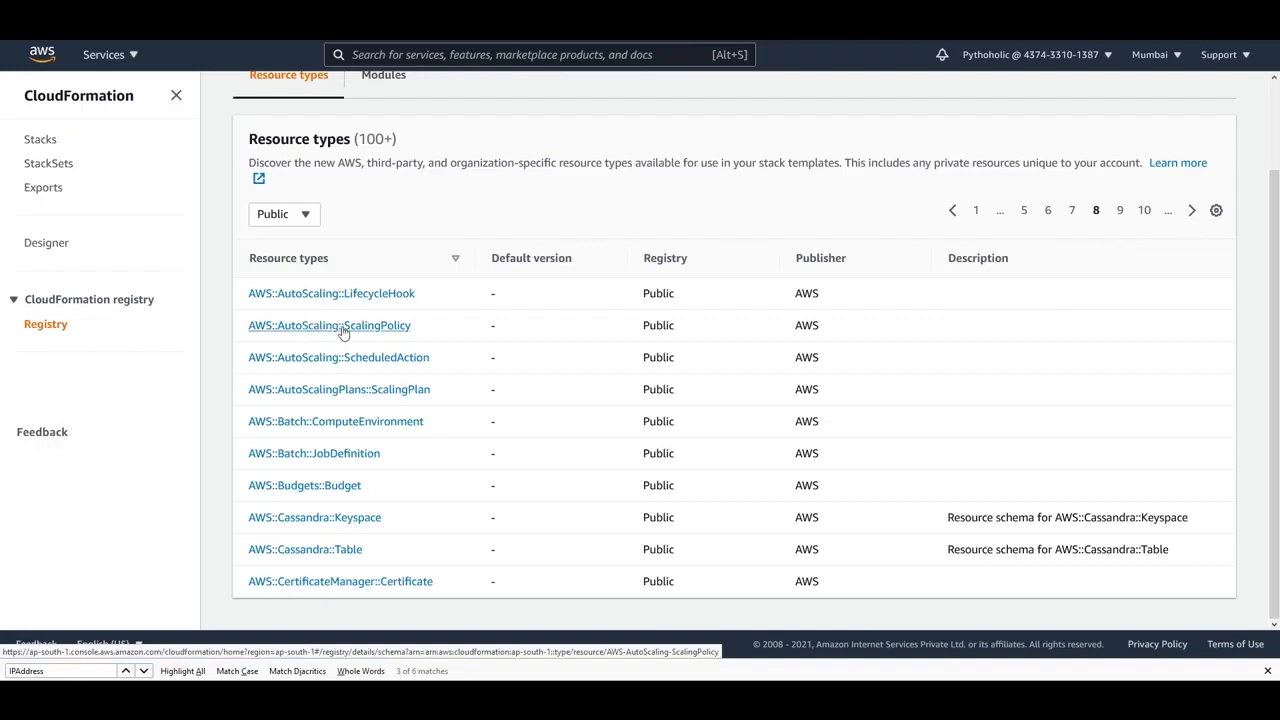
# Step: Open the AWS::AutoScaling::ScalingPolicy resource type and examine the ARN in its overview
pyautogui.click(343, 328)
pyautogui.scroll(-2, 586, 380)
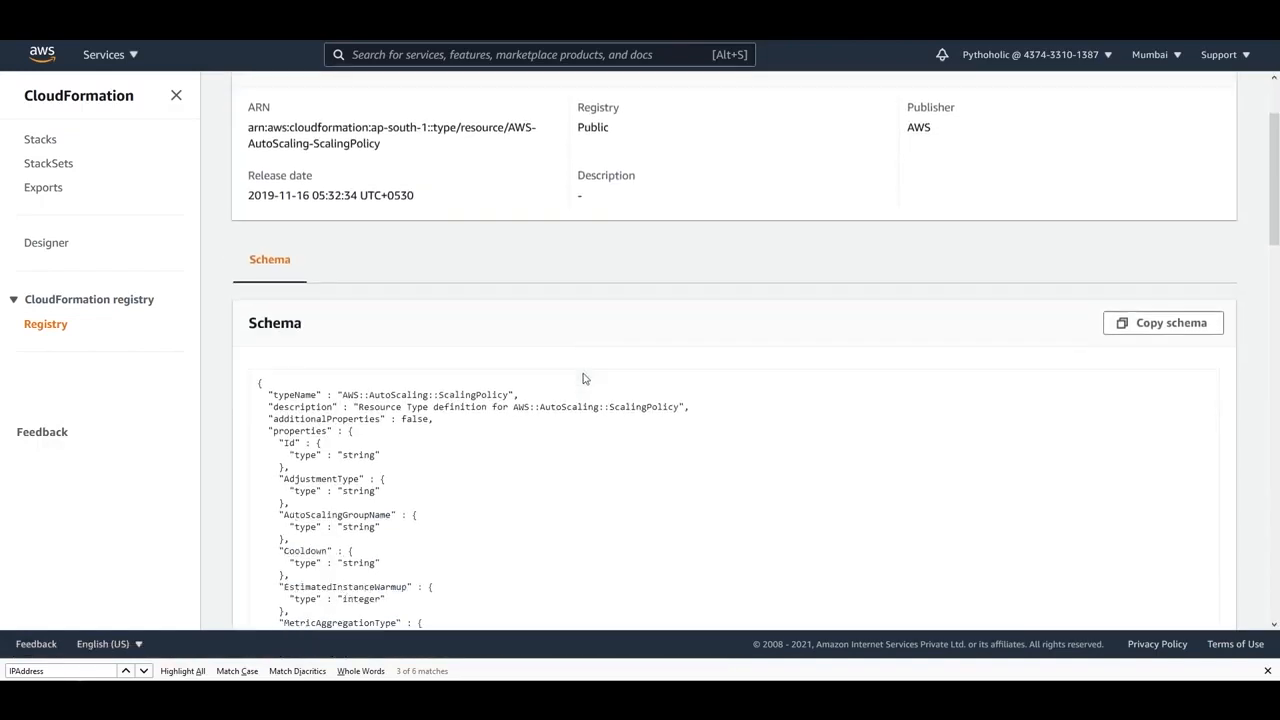
pyautogui.scroll(2, 573, 365)
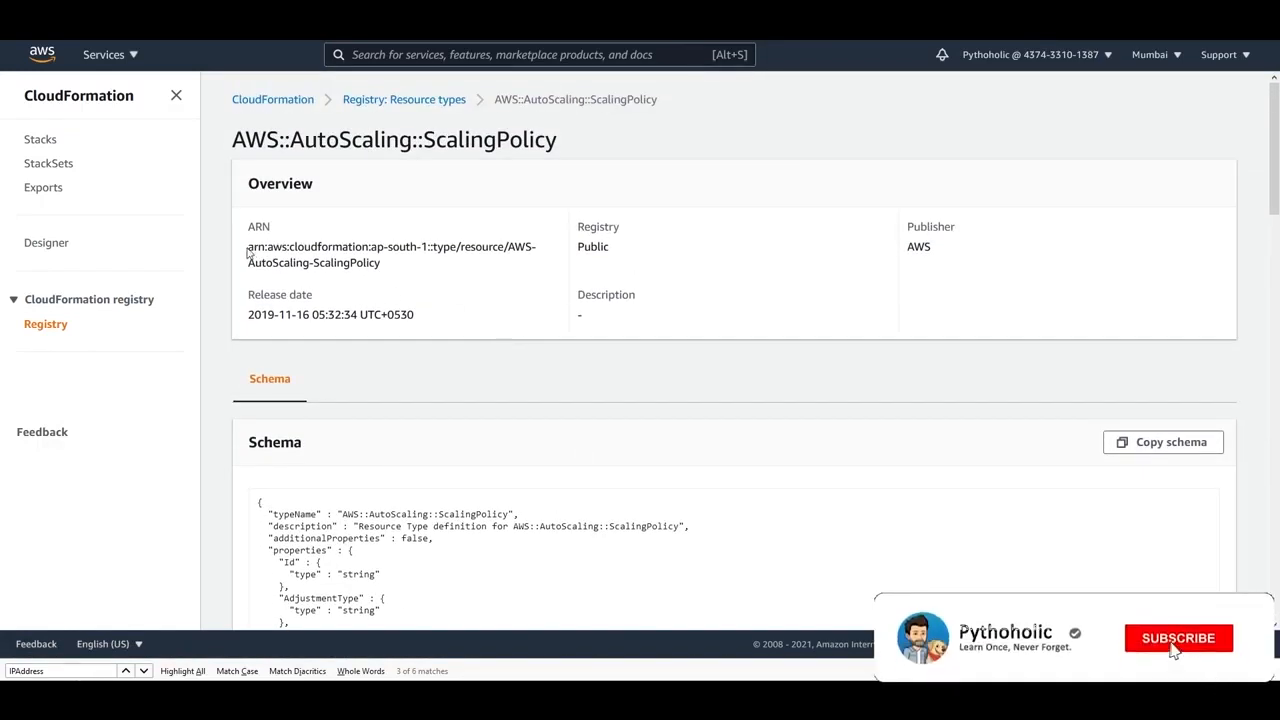
pyautogui.moveTo(249, 247); pyautogui.dragTo(416, 270)
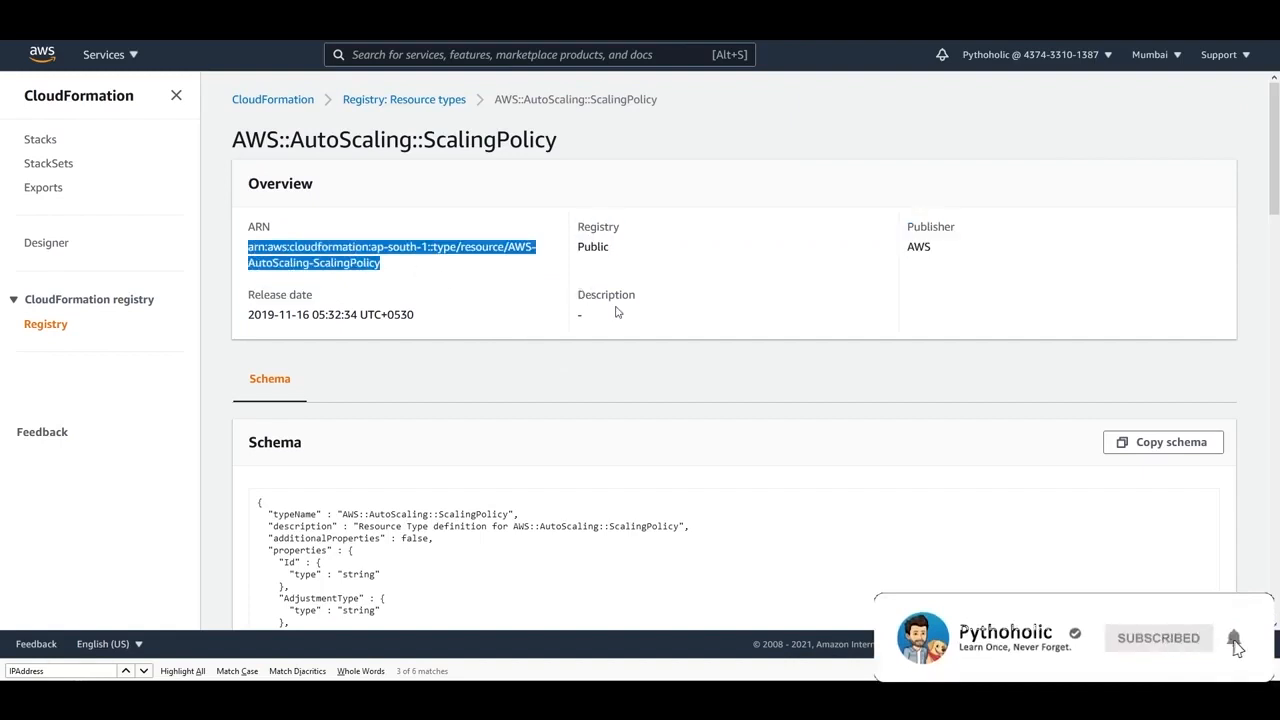
# Step: Read through the AWS::AutoScaling::ScalingPolicy schema from its typeName to the closing readOnlyProperties entry
pyautogui.scroll(-4, 694, 291)
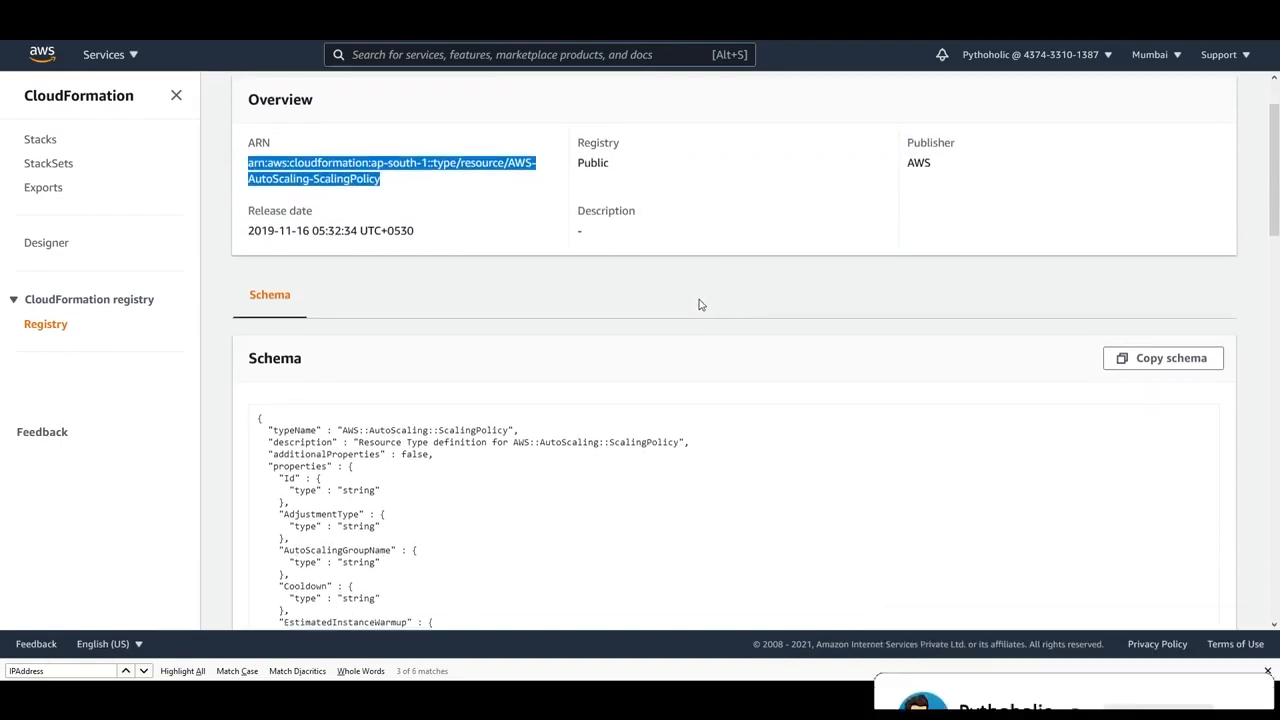
pyautogui.scroll(2, 620, 302)
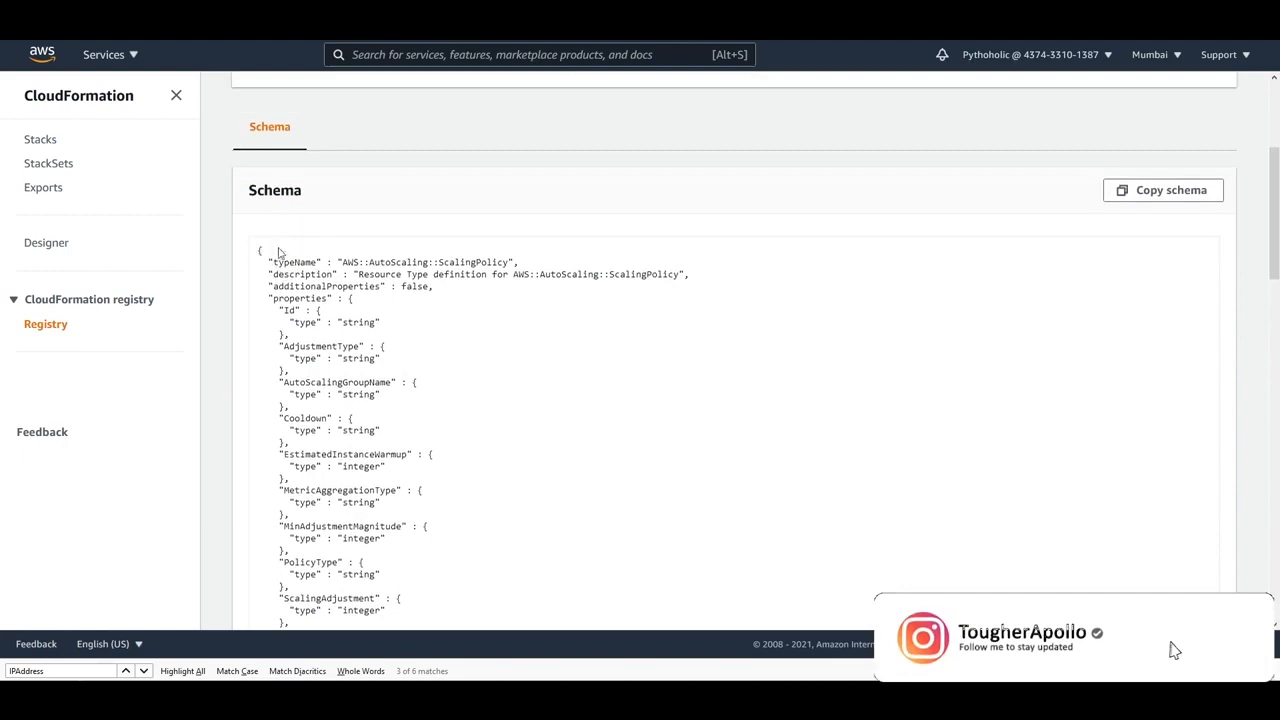
pyautogui.moveTo(258, 248); pyautogui.dragTo(494, 390)
pyautogui.scroll(-6, 497, 410)
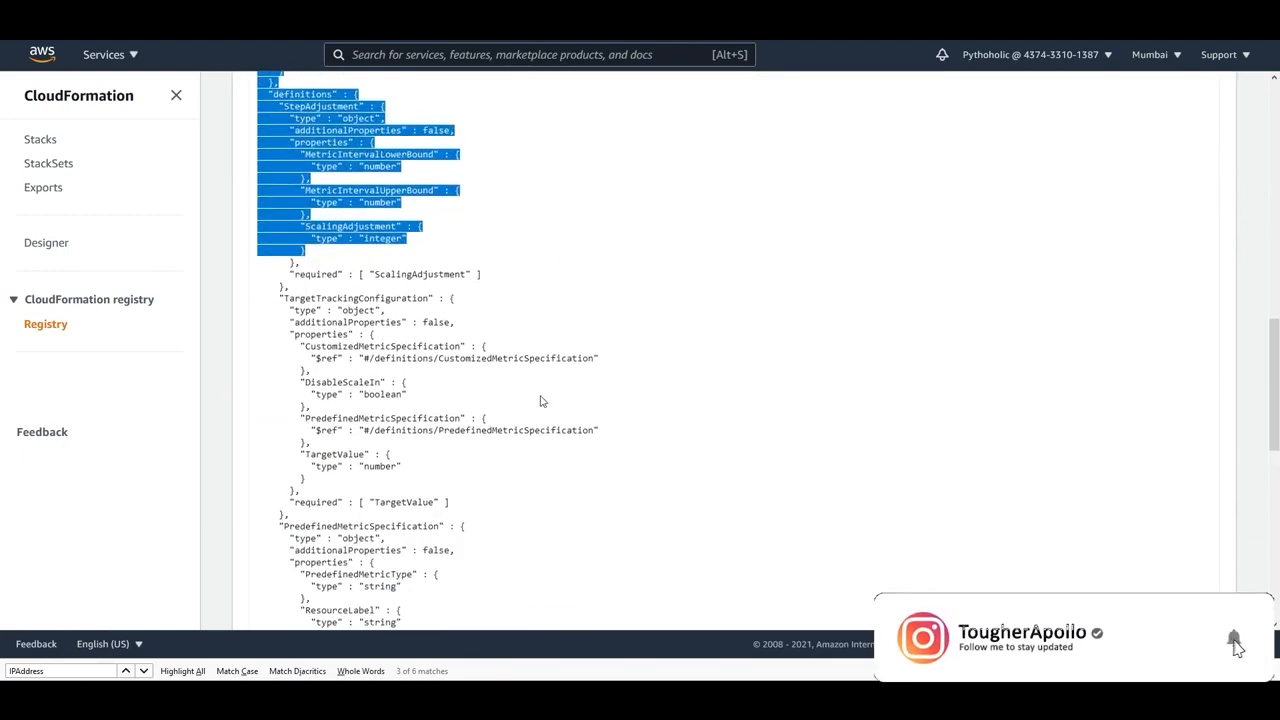
pyautogui.click(543, 400)
pyautogui.scroll(-10, 590, 398)
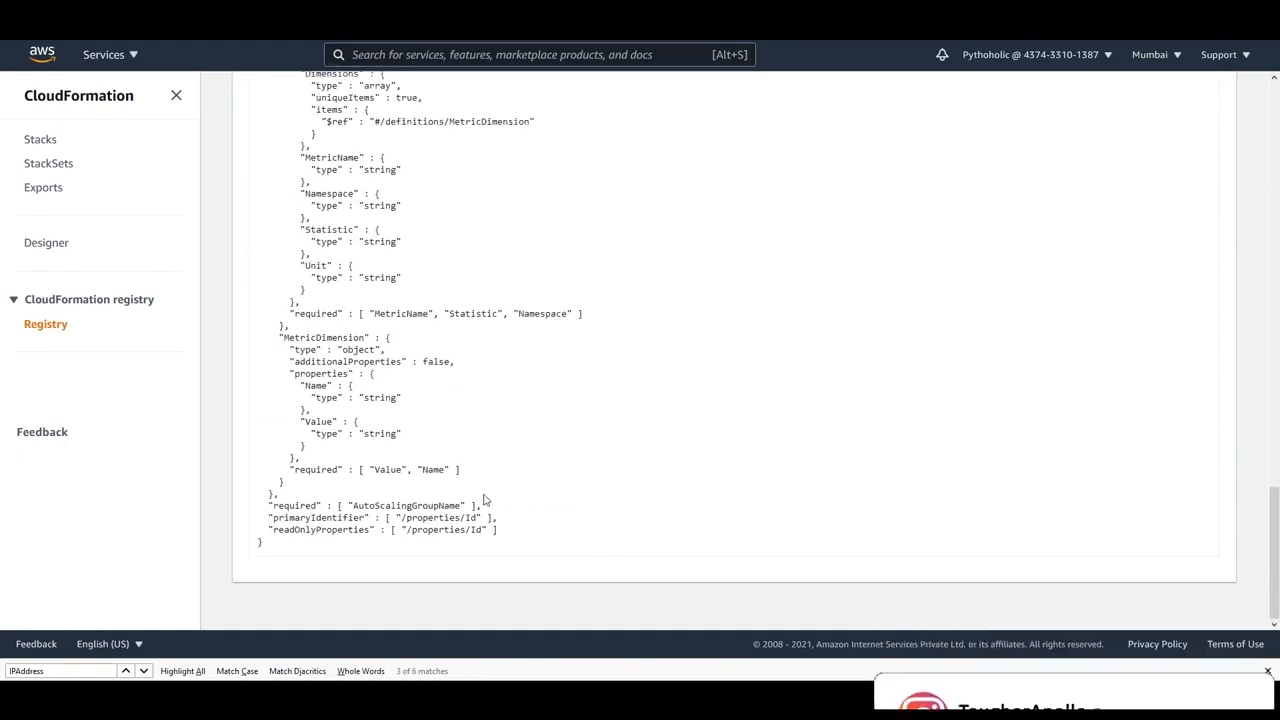
pyautogui.moveTo(389, 542); pyautogui.dragTo(364, 413)
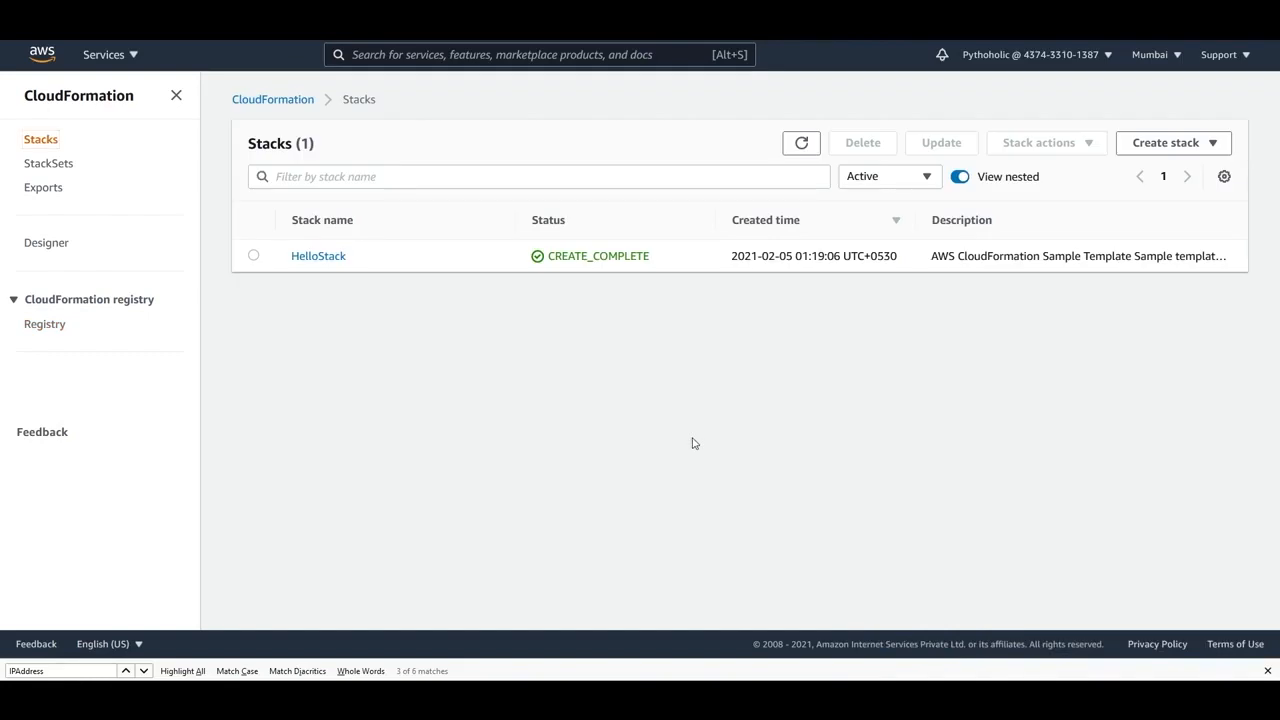
# Step: Return to HelloStack, open EC2 in a separate browser tab and list the running instances, enlarging the list area
pyautogui.click(316, 258)
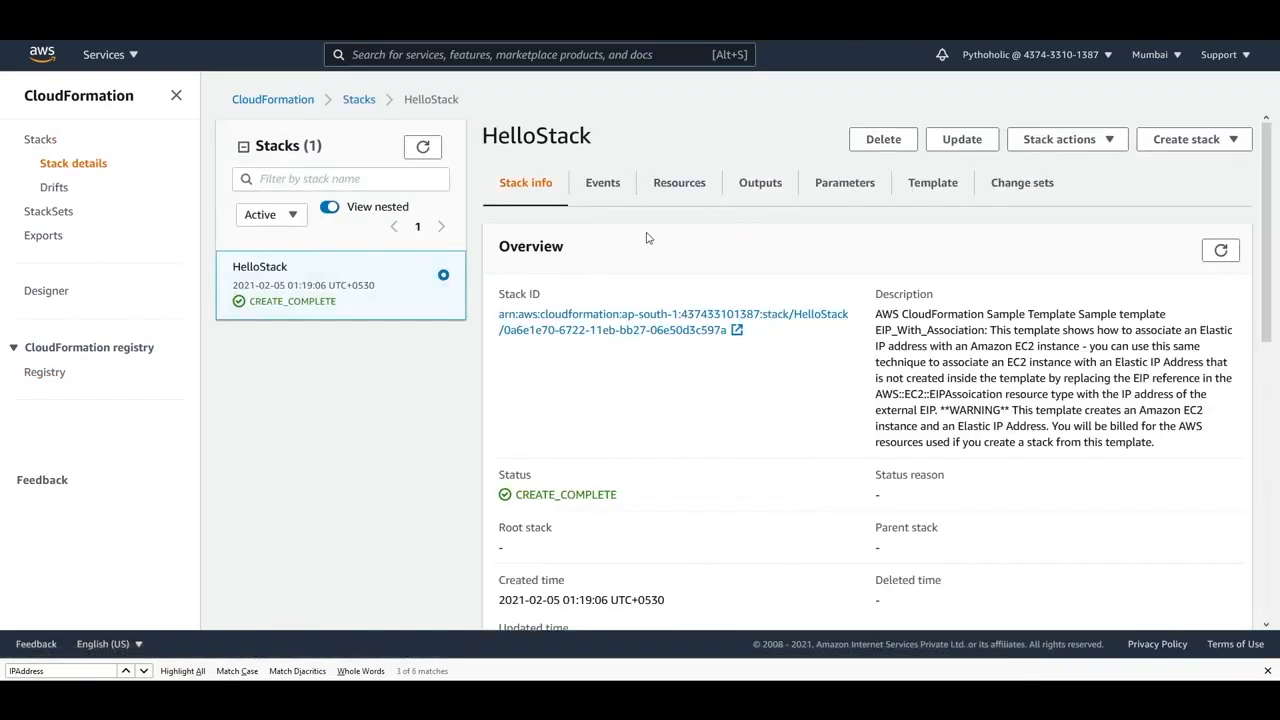
pyautogui.click(118, 56)
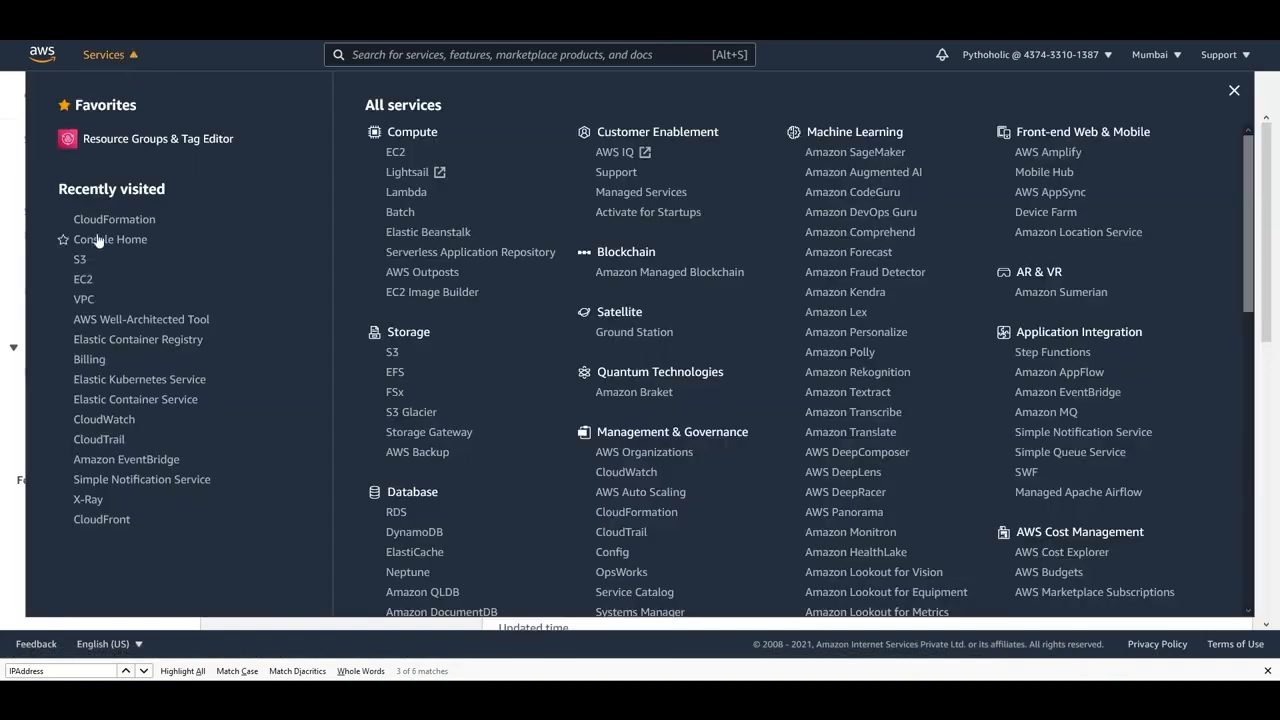
pyautogui.rightClick(84, 284)
pyautogui.click(116, 292)
pyautogui.click(250, 22)
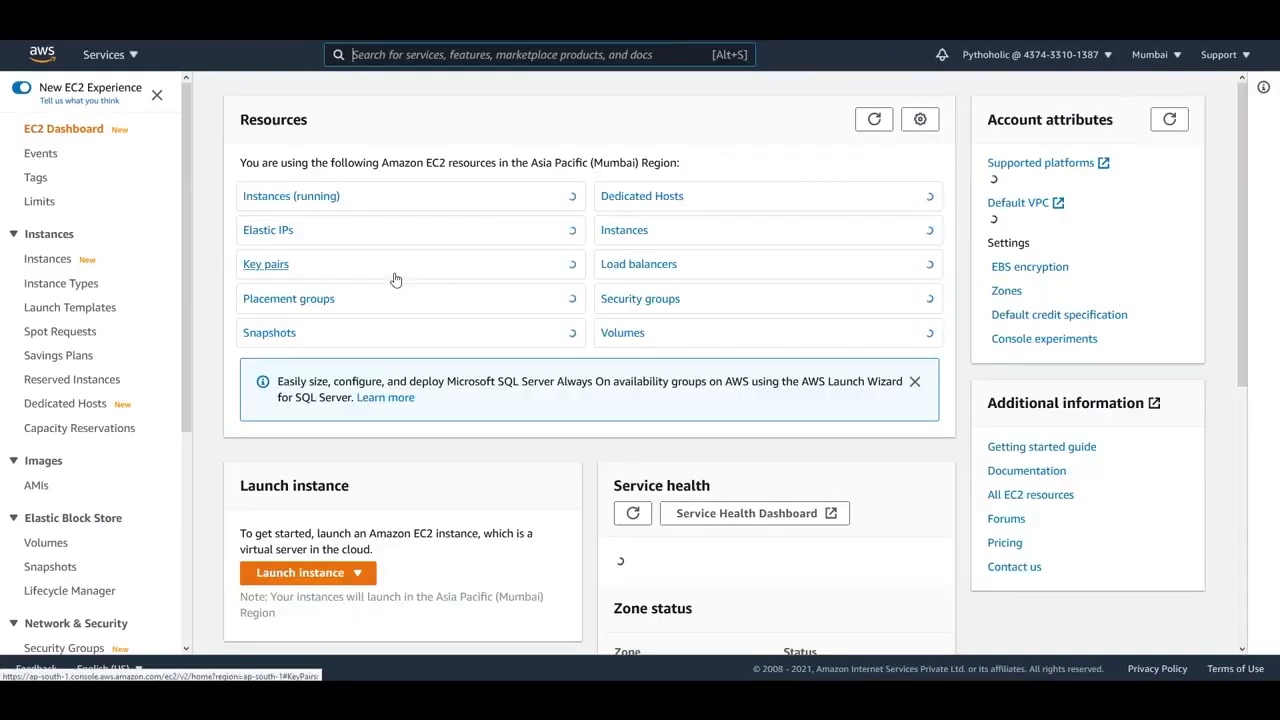
pyautogui.click(302, 198)
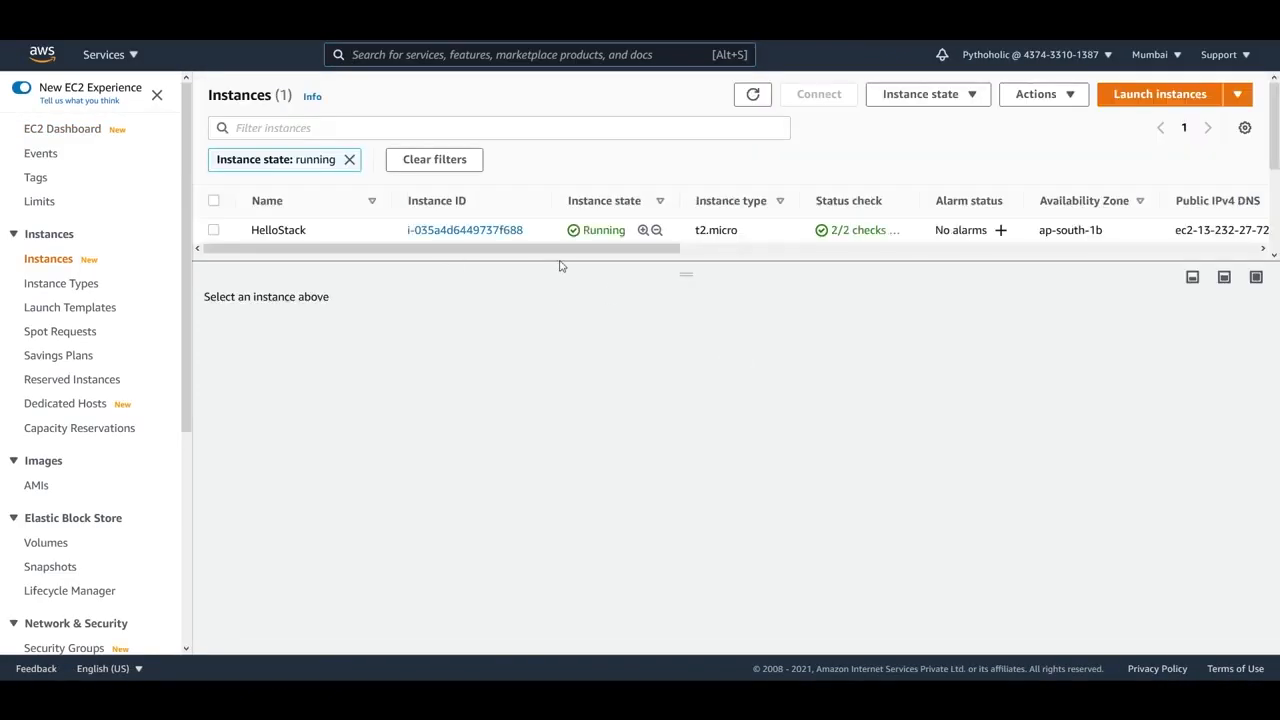
pyautogui.moveTo(560, 264); pyautogui.dragTo(563, 314)
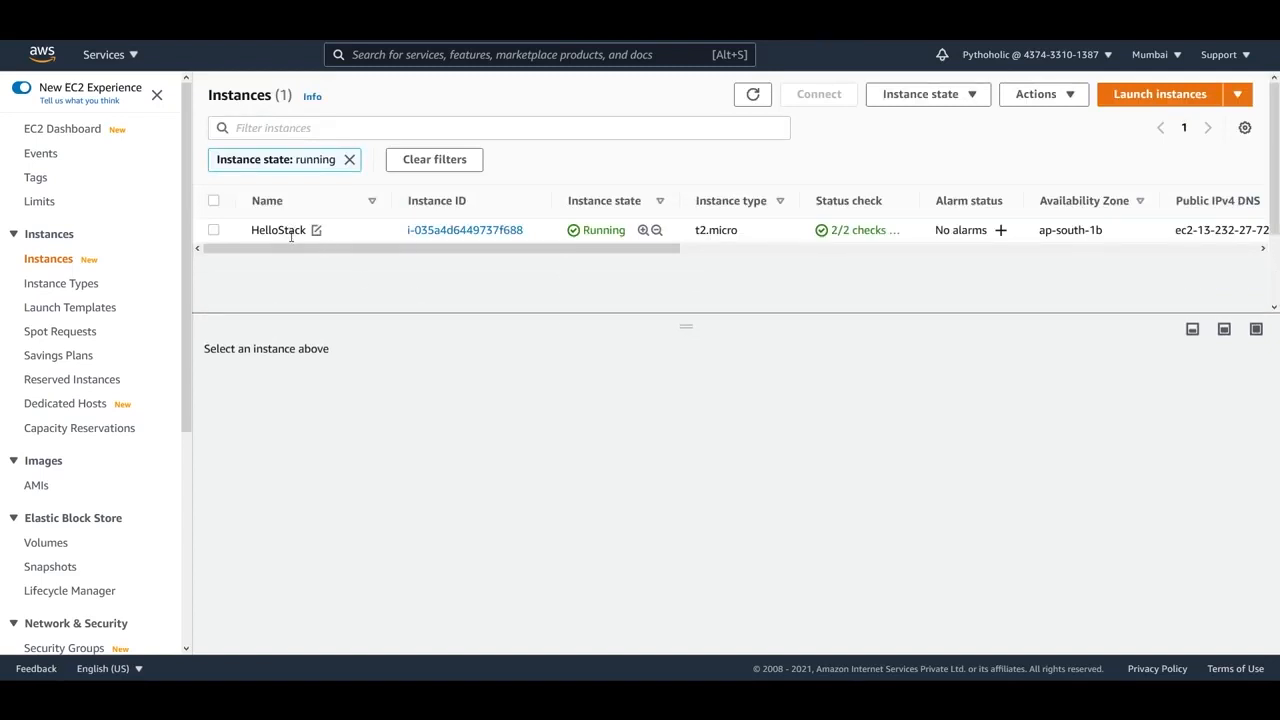
# Step: Select the HelloStack instance and examine its private and public IPv4 addresses, DNS names and instance details
pyautogui.click(360, 236)
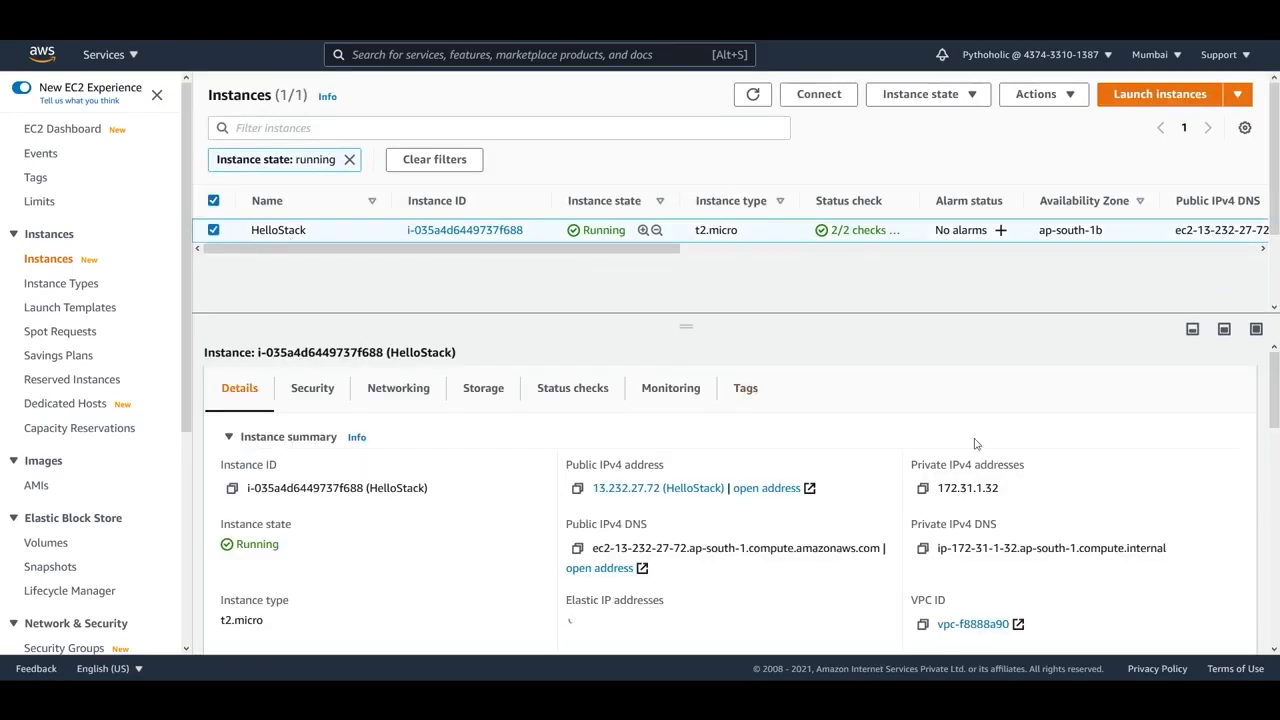
pyautogui.scroll(-1, 1066, 380)
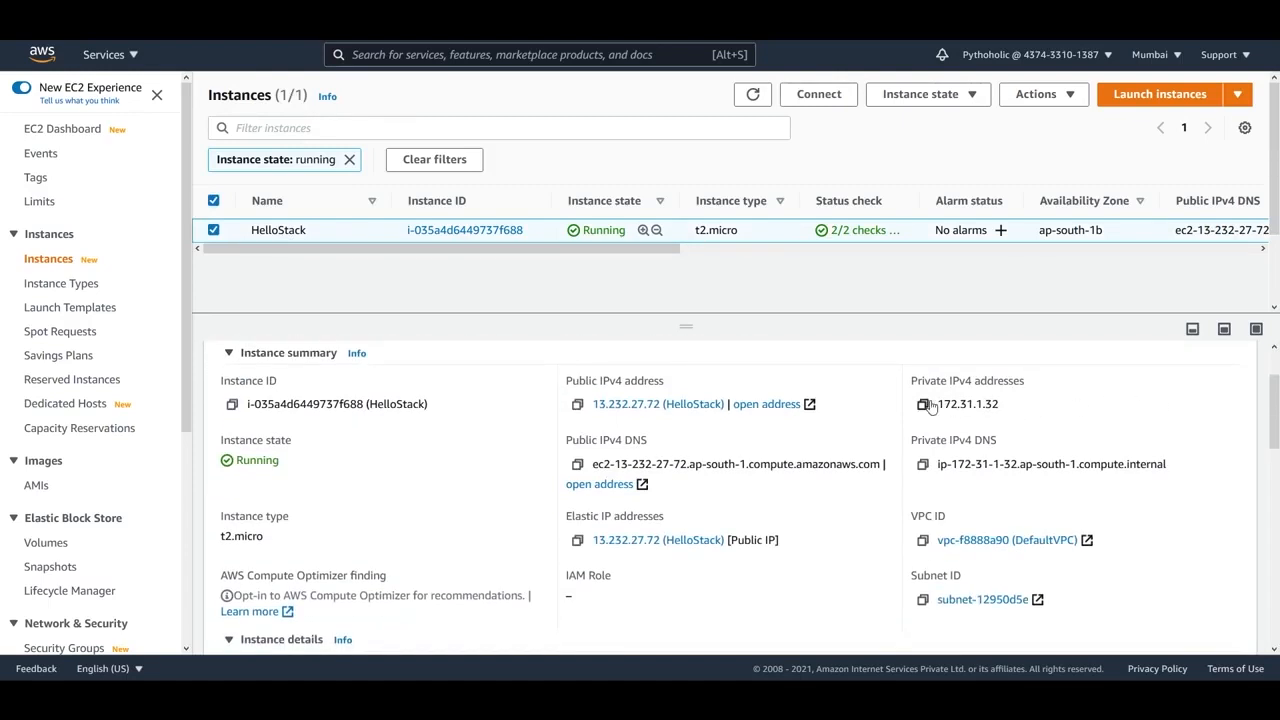
pyautogui.moveTo(938, 404); pyautogui.dragTo(1000, 404)
pyautogui.moveTo(937, 464); pyautogui.dragTo(1185, 483)
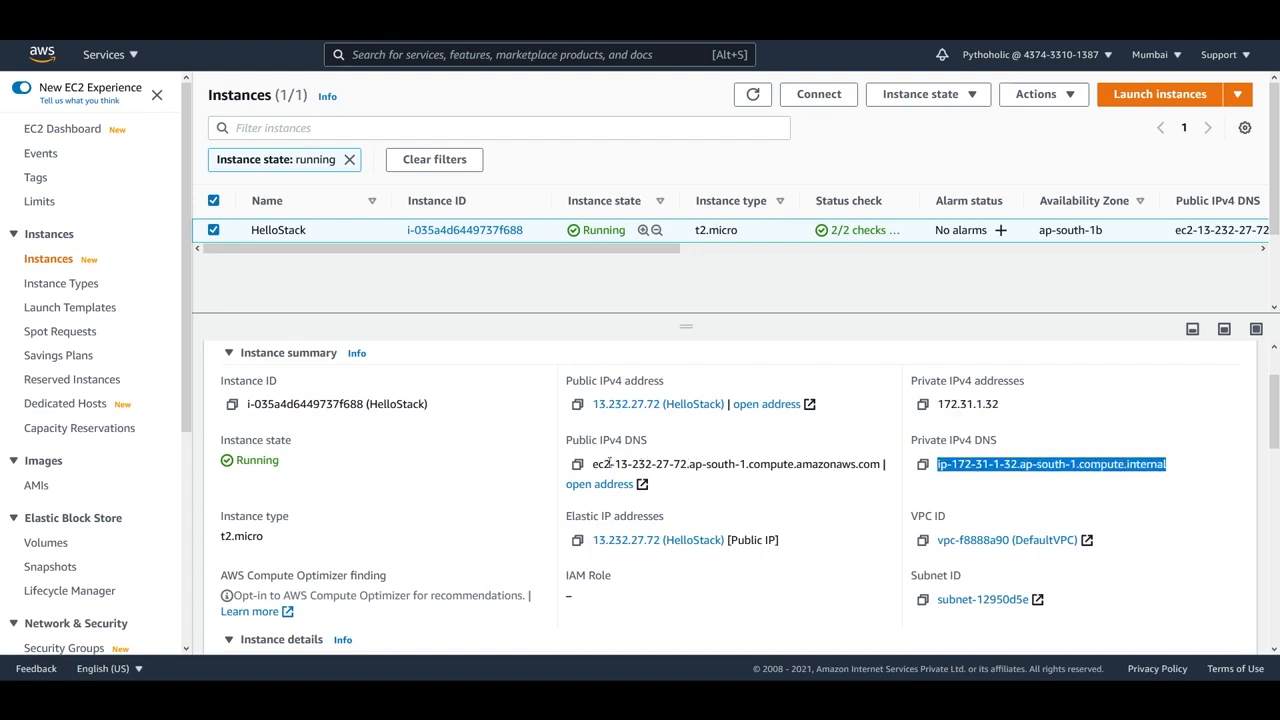
pyautogui.moveTo(592, 464); pyautogui.dragTo(752, 464)
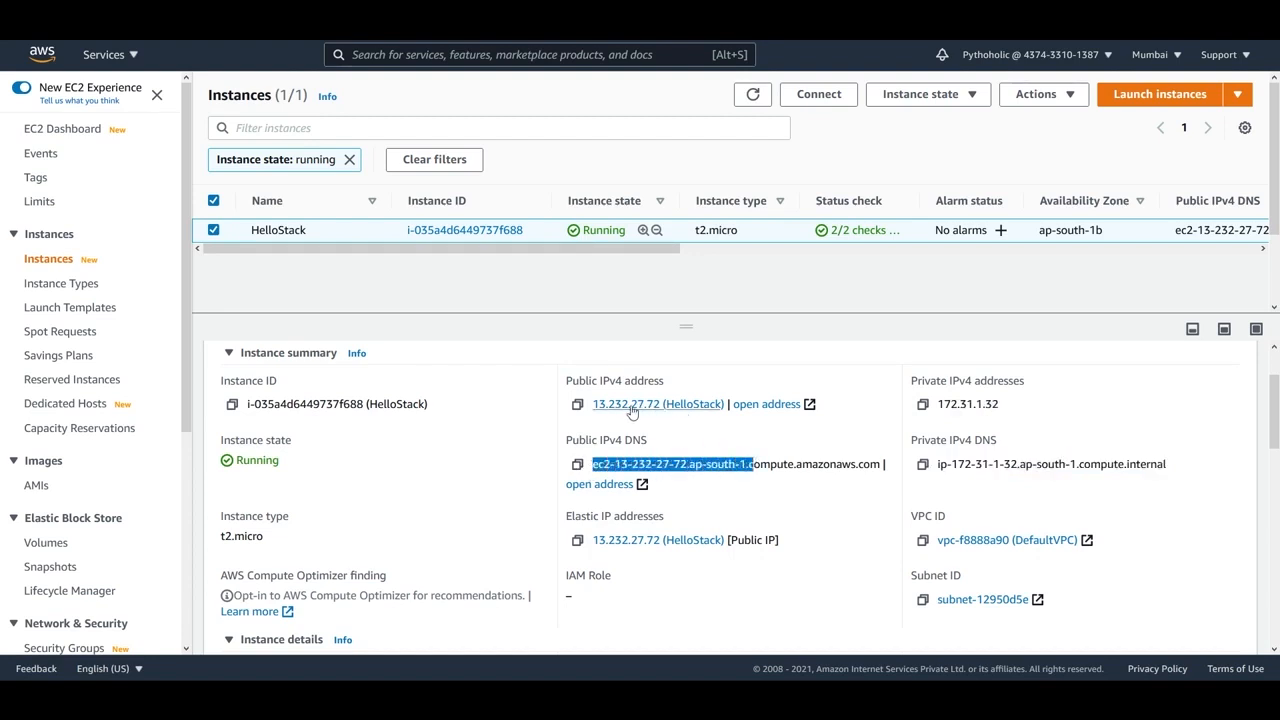
pyautogui.moveTo(590, 405); pyautogui.dragTo(662, 410)
pyautogui.scroll(-3, 846, 505)
pyautogui.scroll(2, 846, 505)
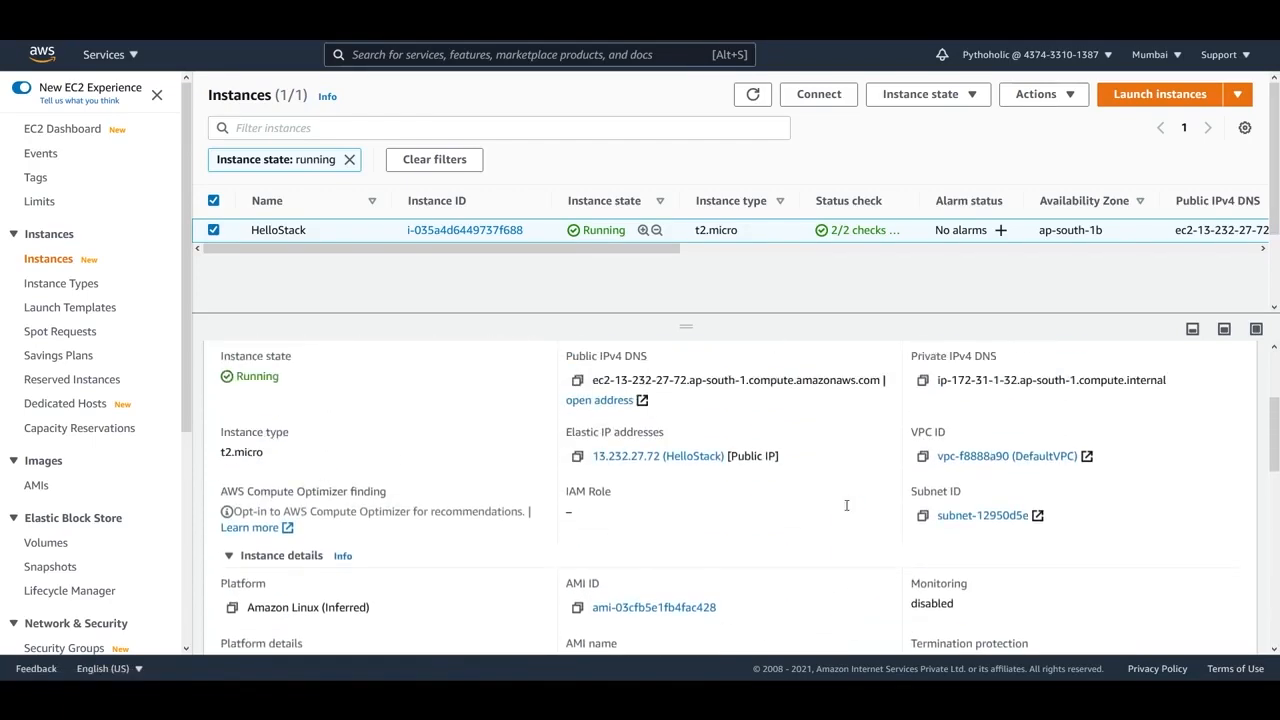
pyautogui.click(1002, 466)
pyautogui.scroll(3, 550, 475)
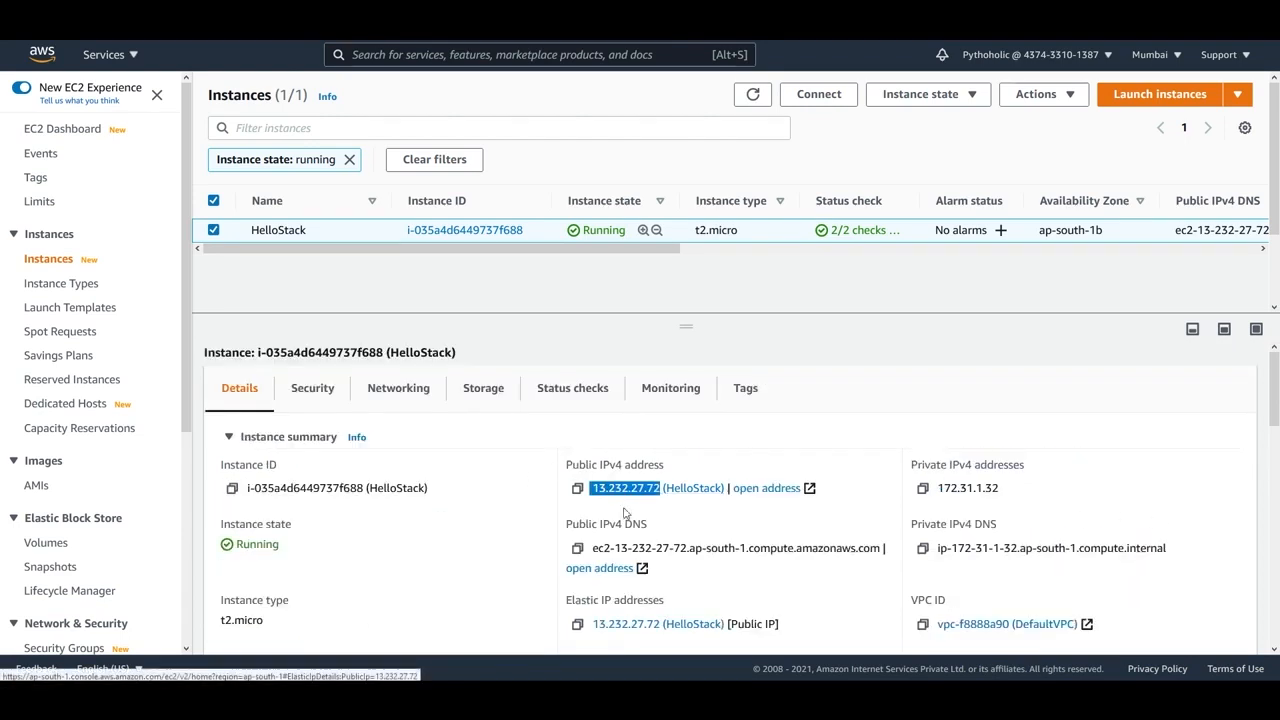
# Step: Open the security group attached to the HelloStack instance and check its inbound rule's protocol, port range and source
pyautogui.click(313, 389)
pyautogui.scroll(-2, 775, 380)
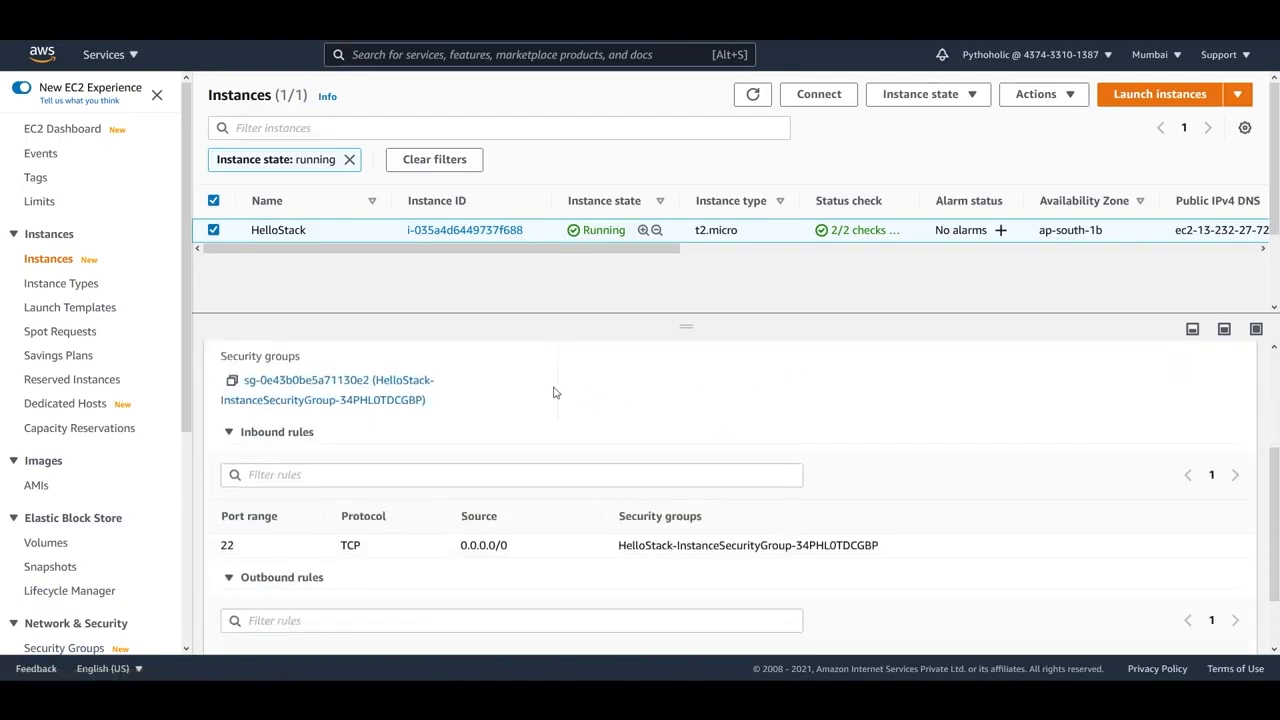
pyautogui.click(372, 402)
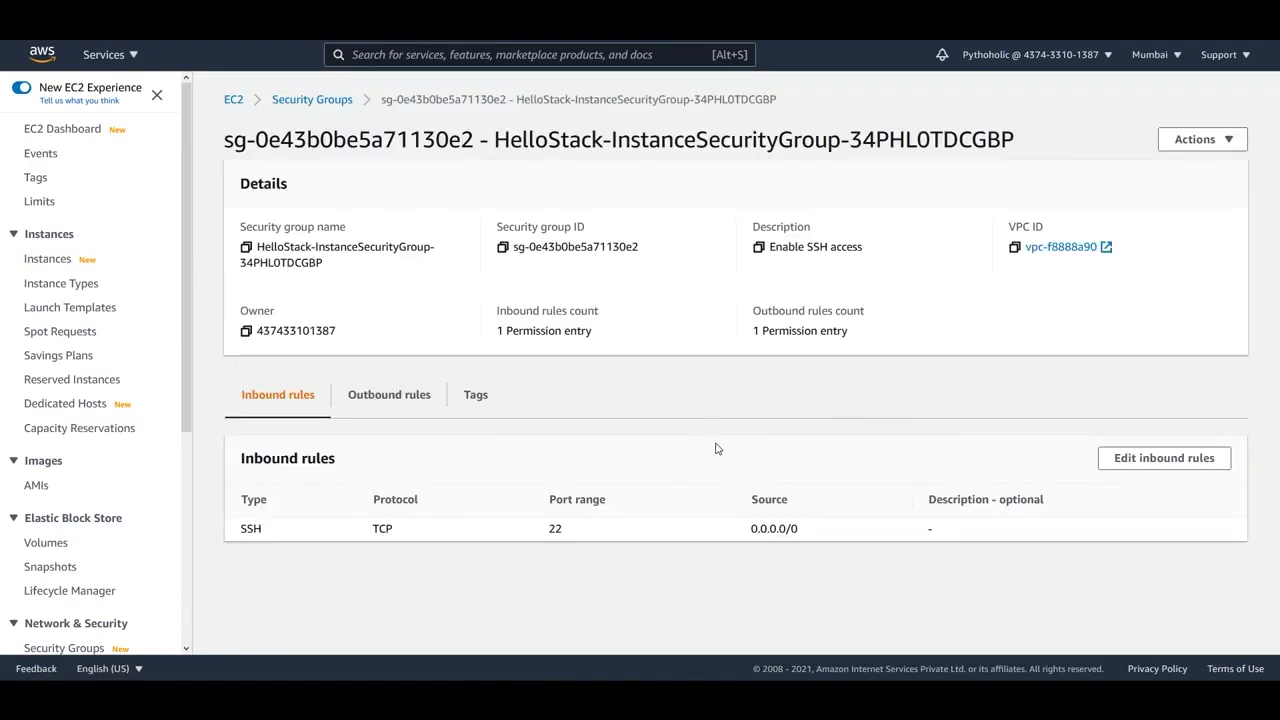
pyautogui.moveTo(369, 530); pyautogui.dragTo(396, 531)
pyautogui.moveTo(539, 529); pyautogui.dragTo(573, 532)
pyautogui.moveTo(747, 530); pyautogui.dragTo(806, 534)
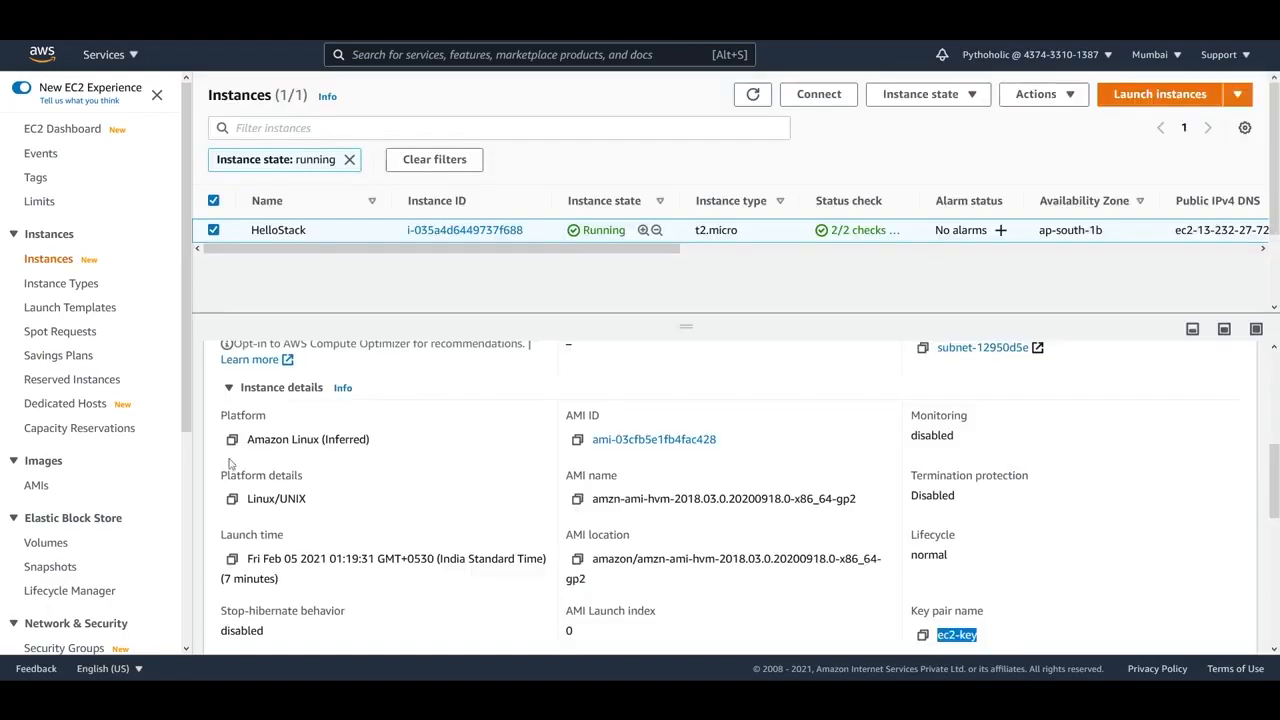
# Step: Open the Elastic IP addresses list and examine all columns of the HelloStack address
pyautogui.scroll(-2, 95, 395)
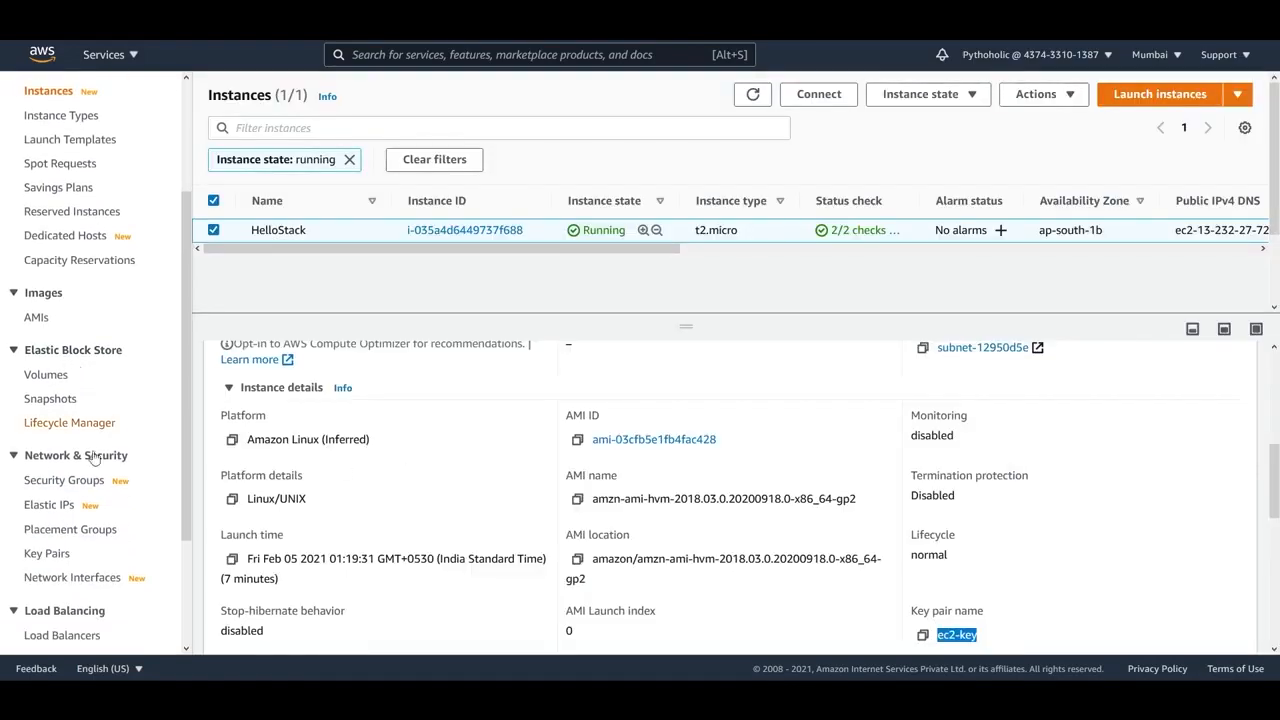
pyautogui.click(66, 507)
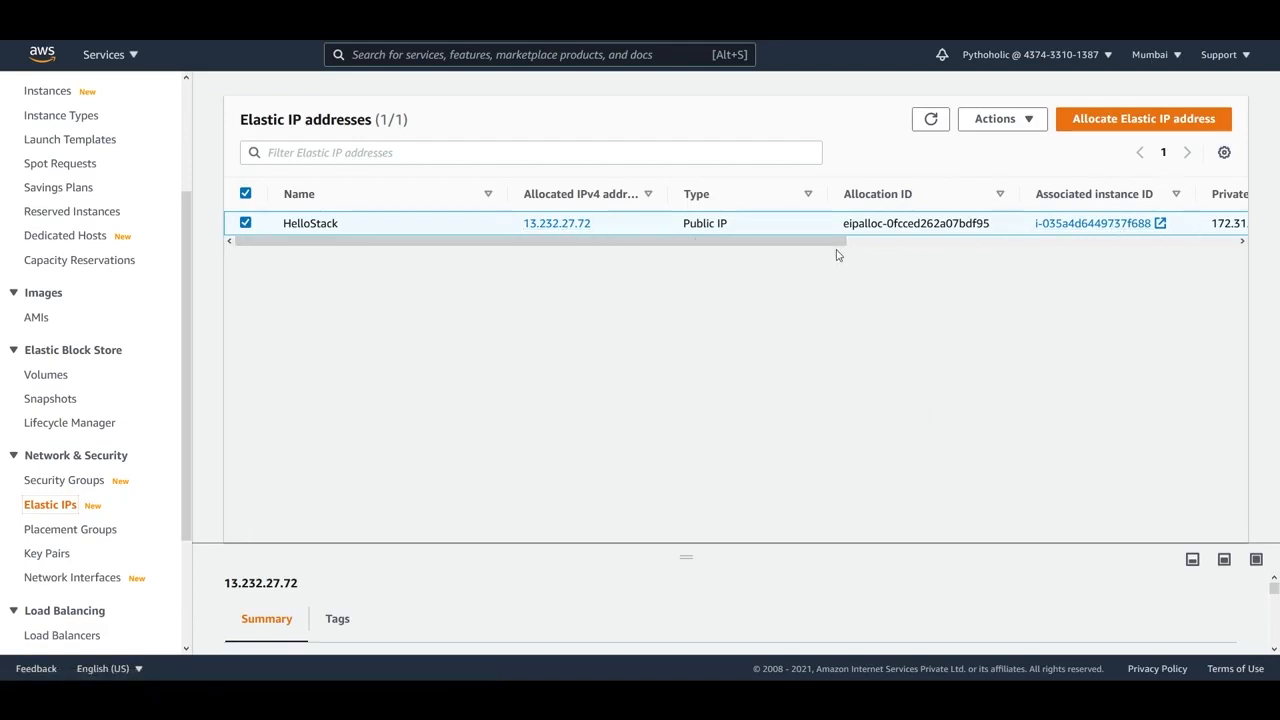
pyautogui.hscroll(5, 845, 244)
pyautogui.hscroll(-5, 843, 246)
# Step: Open Amazon S3 in a separate browser tab and list the objects in the cf-templates bucket for ap-south-1
pyautogui.click(104, 55)
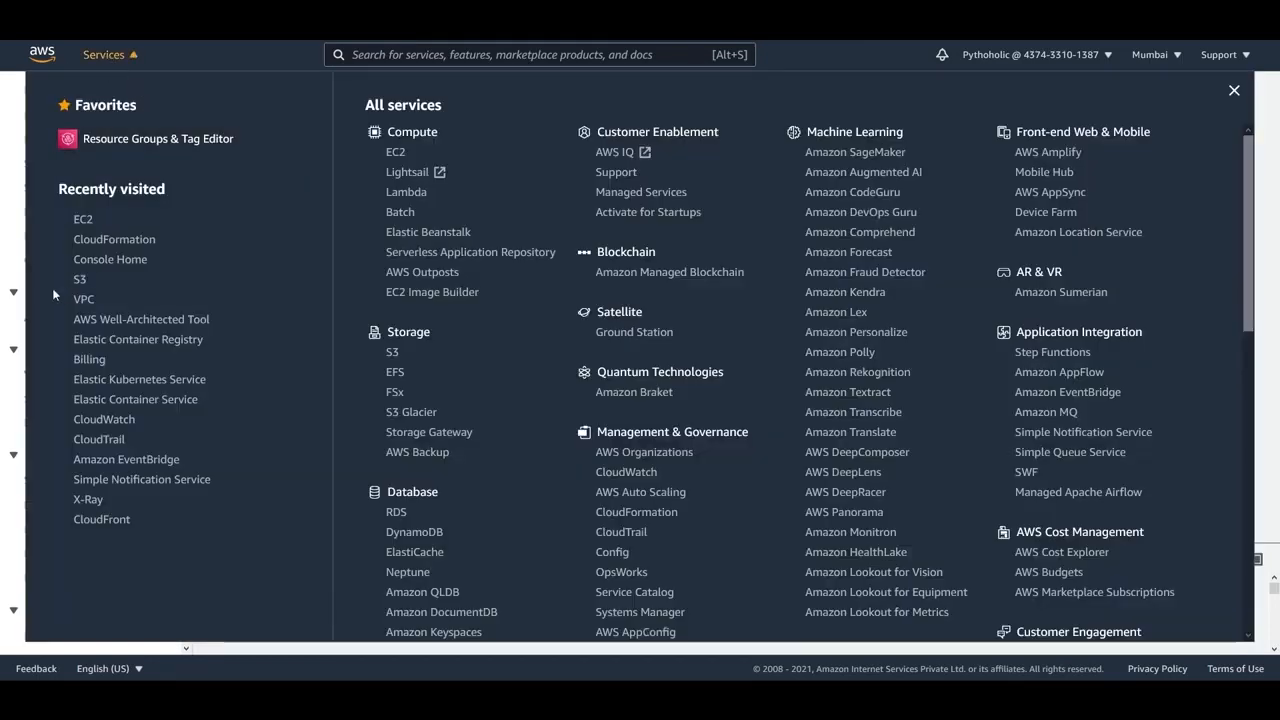
pyautogui.rightClick(79, 280)
pyautogui.click(106, 288)
pyautogui.click(400, 12)
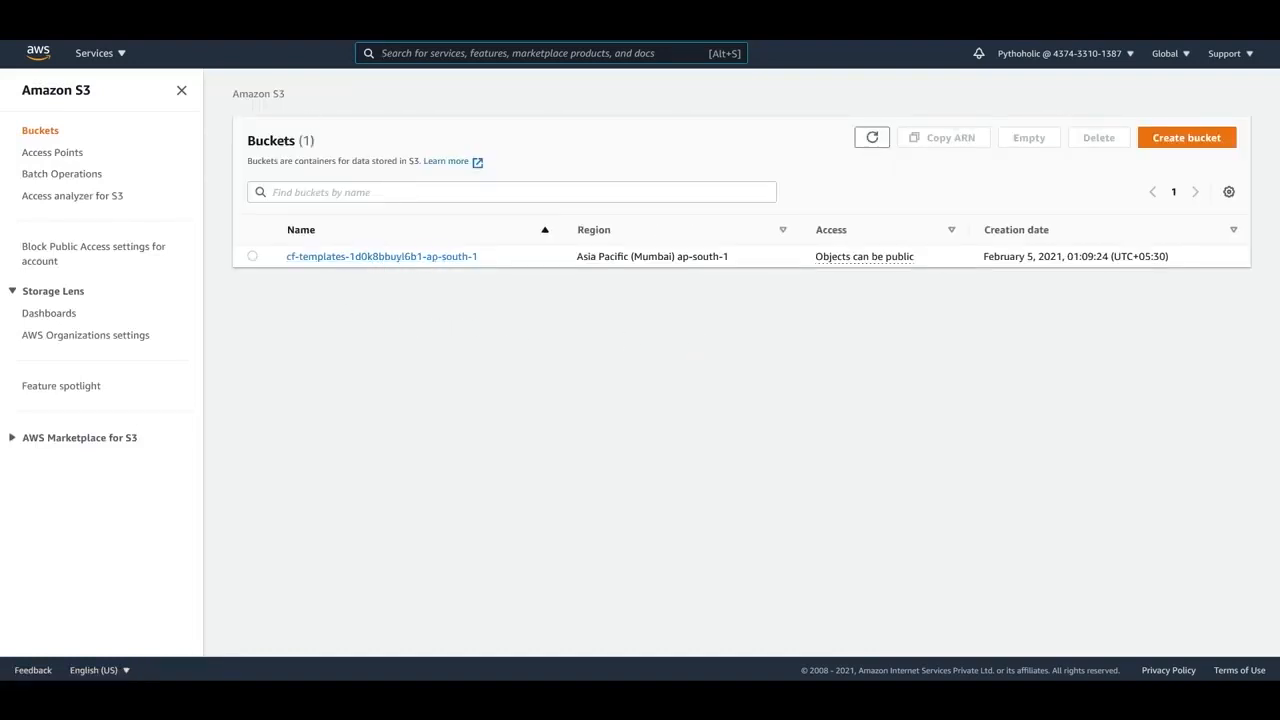
pyautogui.click(360, 258)
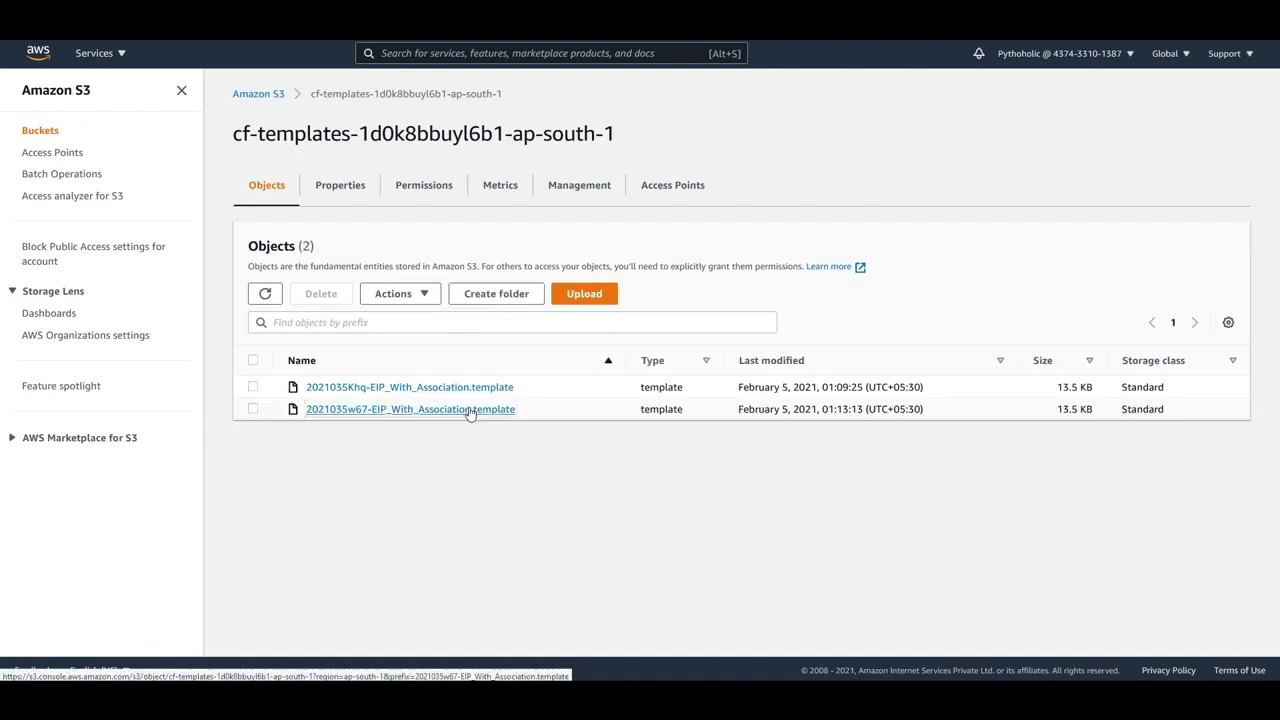
# Step: Open the 2021035w67-EIP_With_Association.template object and examine its properties and object URL
pyautogui.click(469, 410)
pyautogui.scroll(-2, 585, 400)
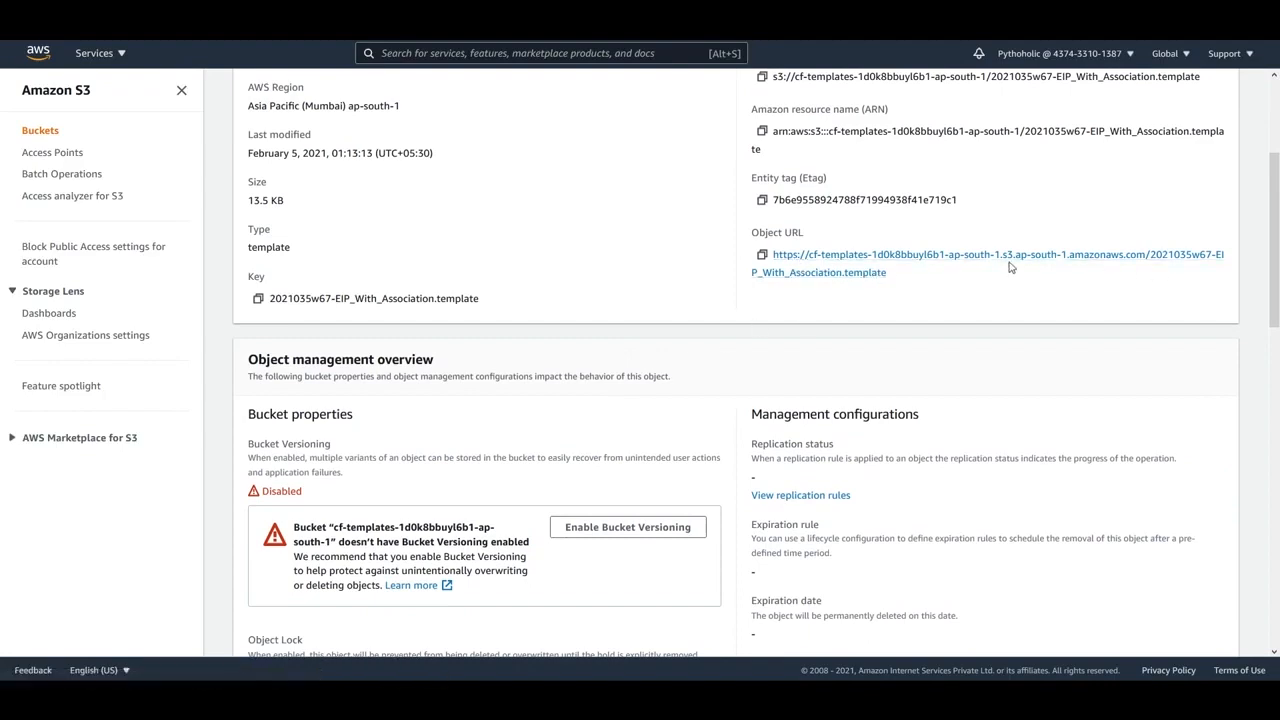
pyautogui.scroll(2, 822, 371)
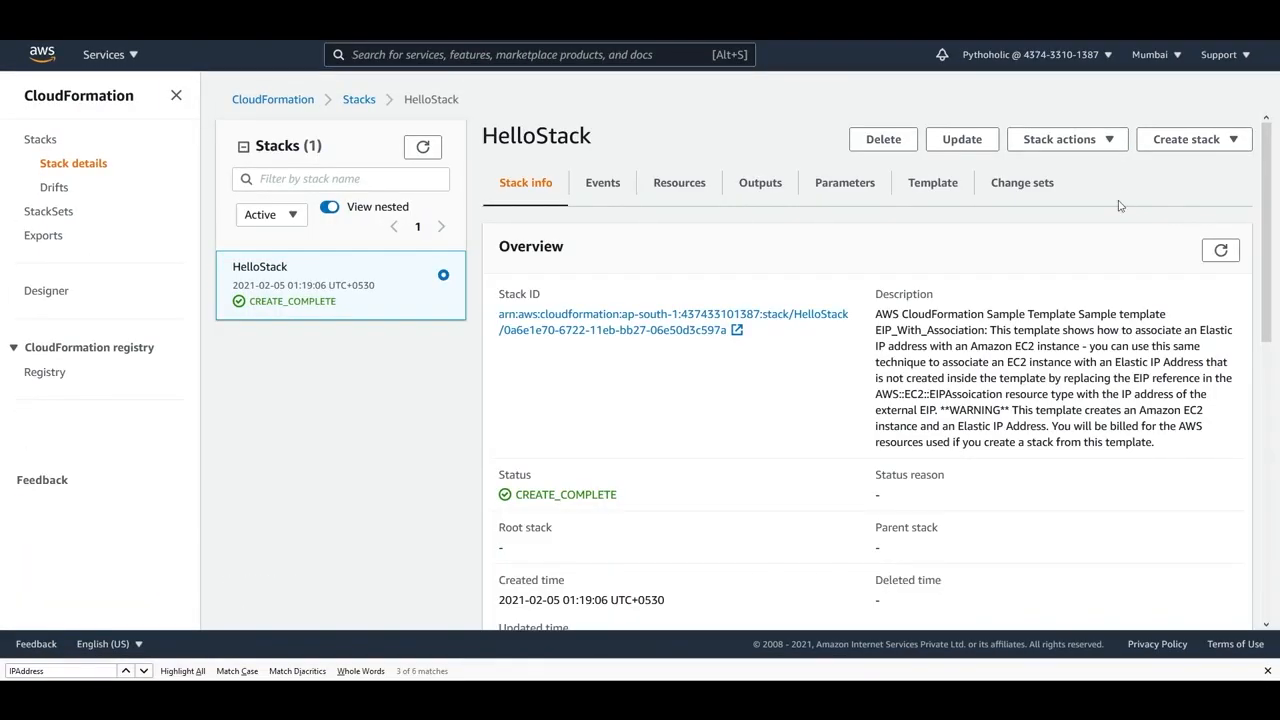
# Step: Start creating a new CloudFormation stack and copy the object URL of 2021035w67-EIP_With_Association.template from its S3 properties
pyautogui.click(1205, 139)
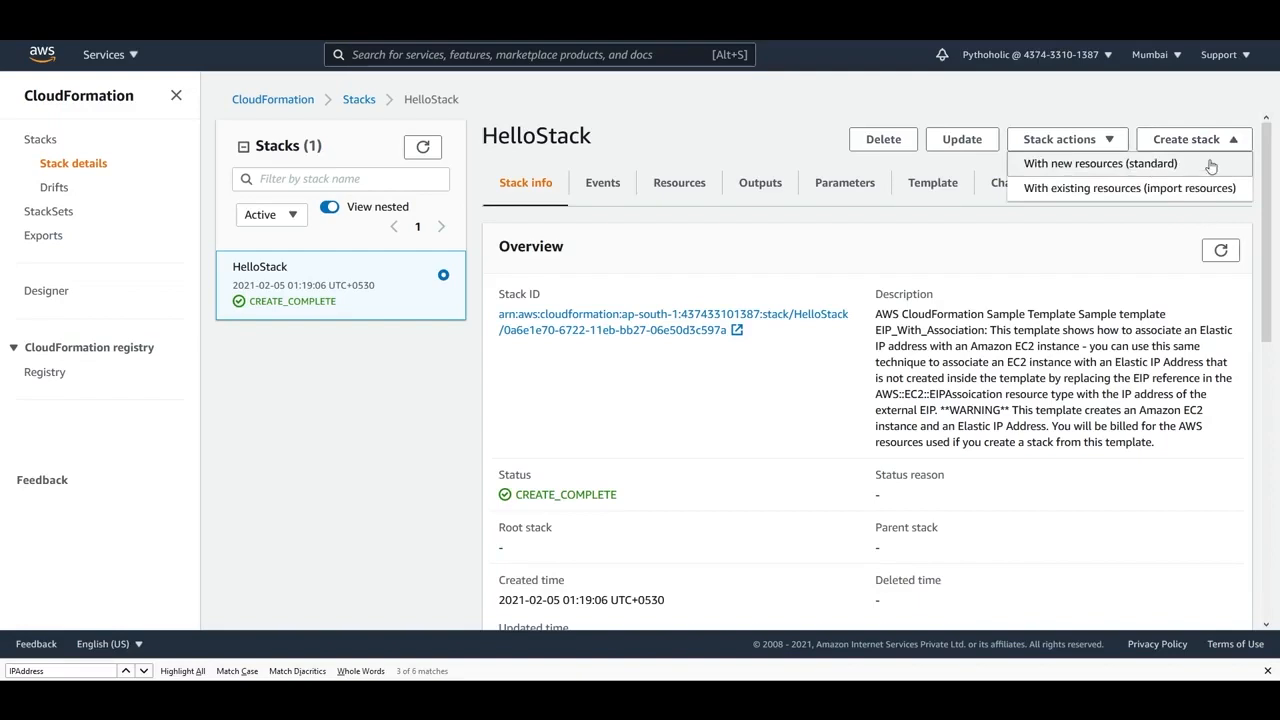
pyautogui.click(80, 96)
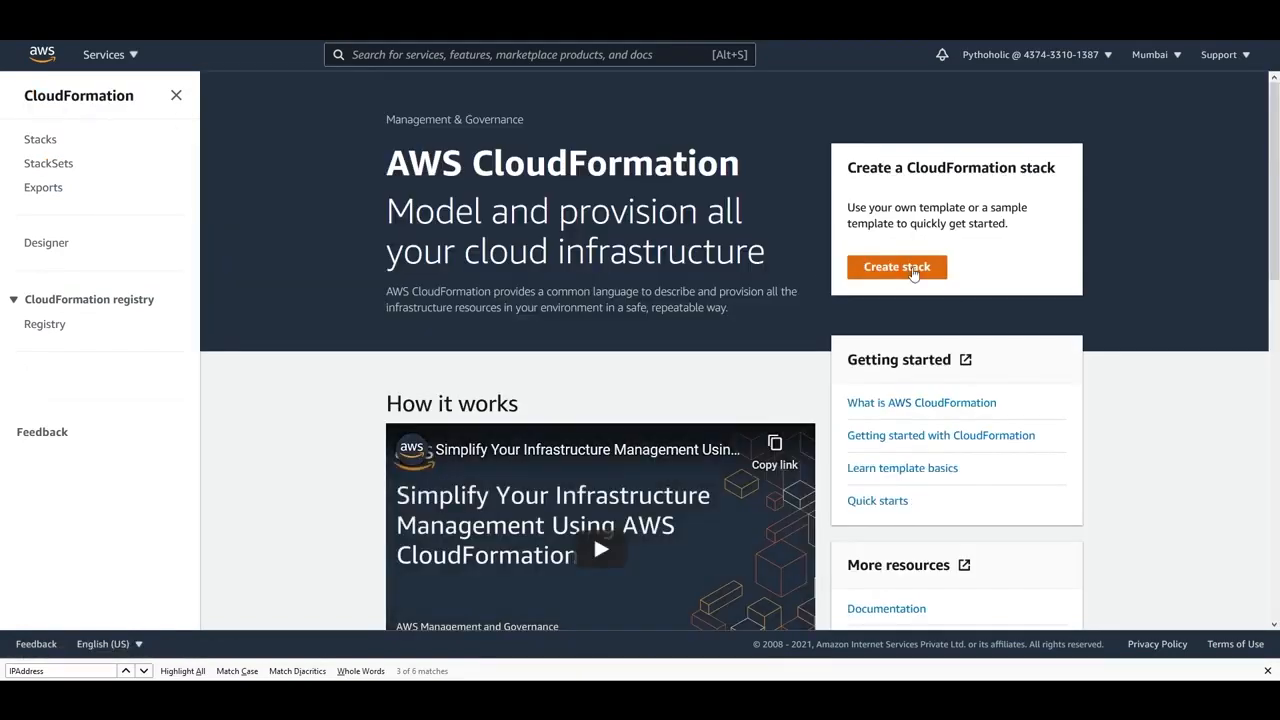
pyautogui.click(897, 266)
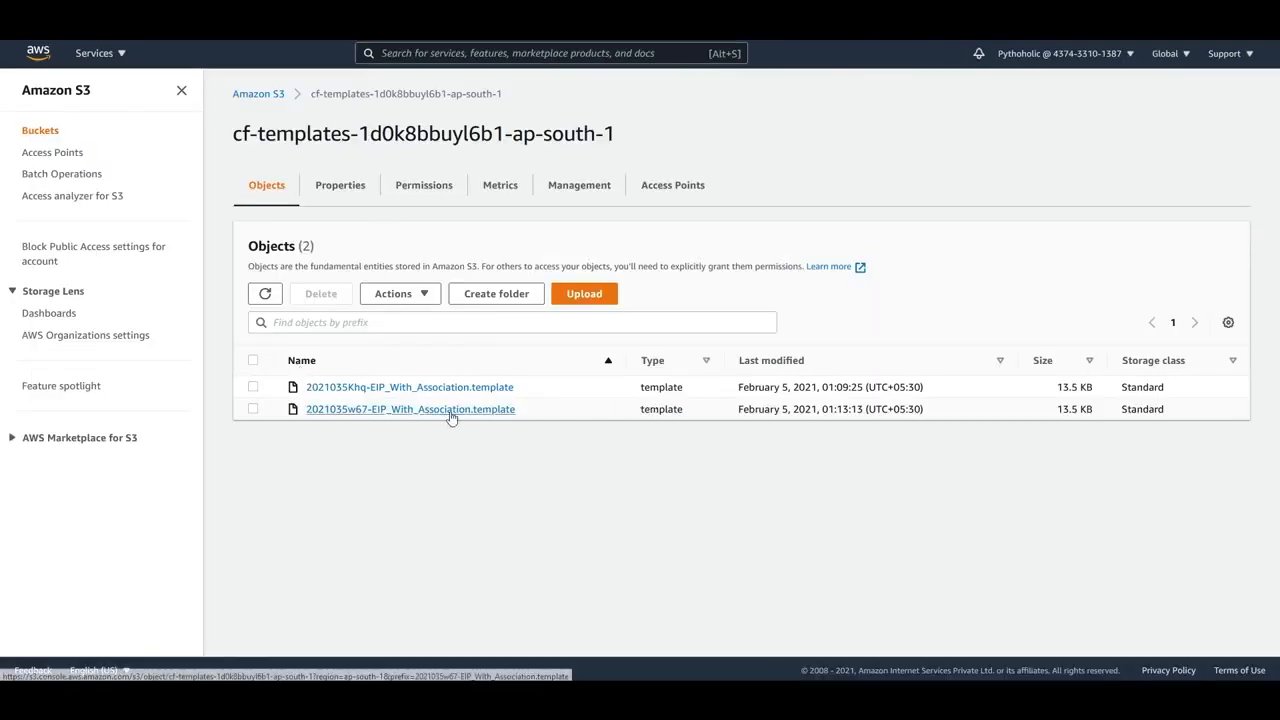
pyautogui.click(449, 411)
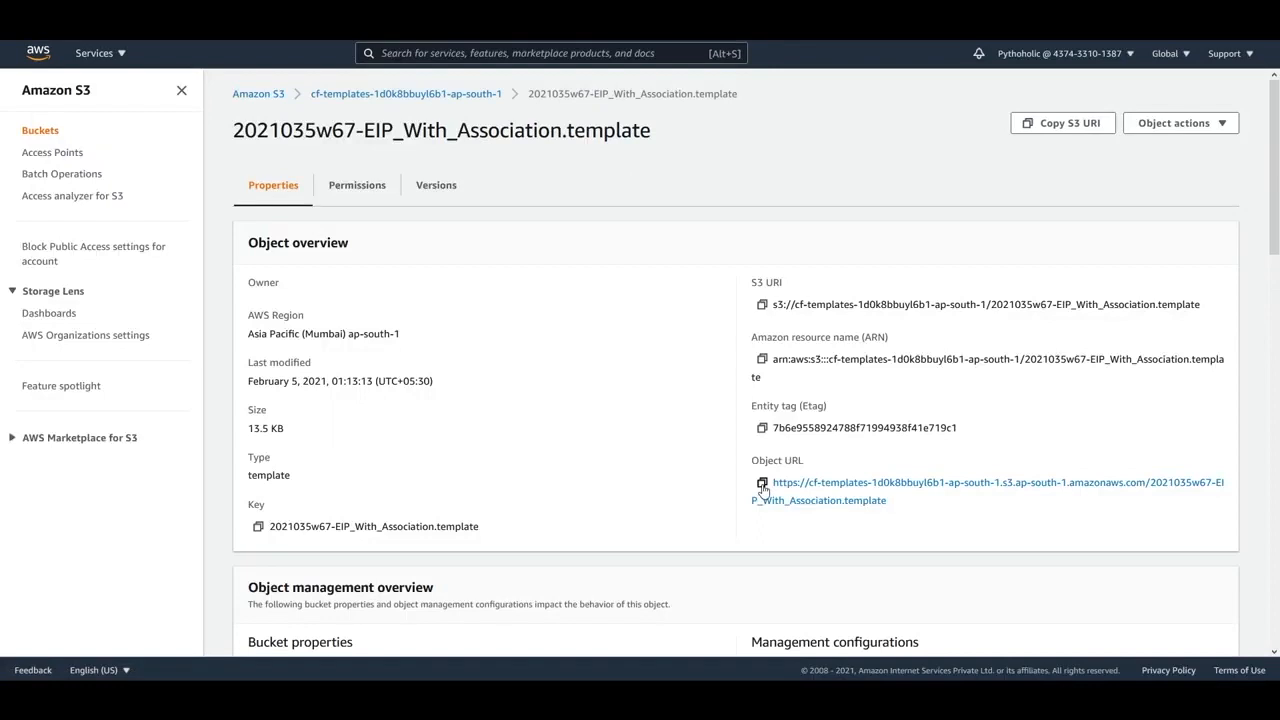
pyautogui.click(762, 484)
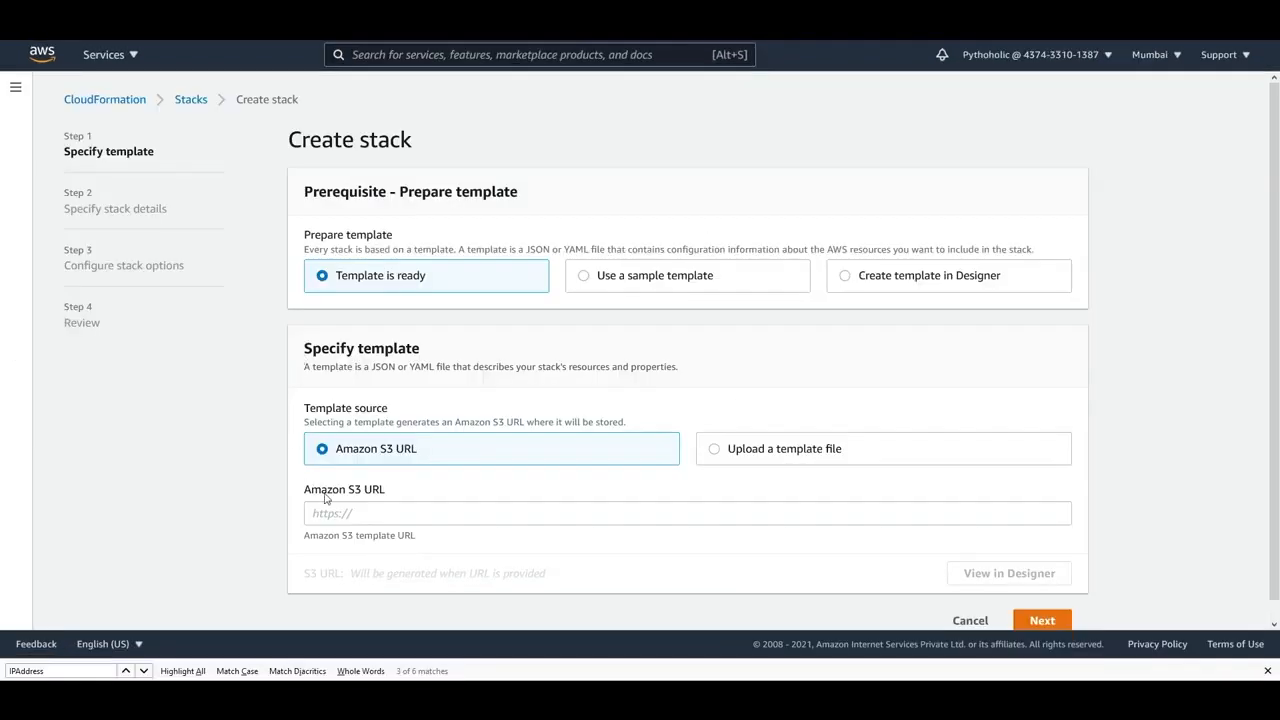
# Step: Specify the copied Amazon S3 URL as the template source, advance to the stack details, and cancel the stack creation
pyautogui.rightClick(334, 513)
pyautogui.click(388, 568)
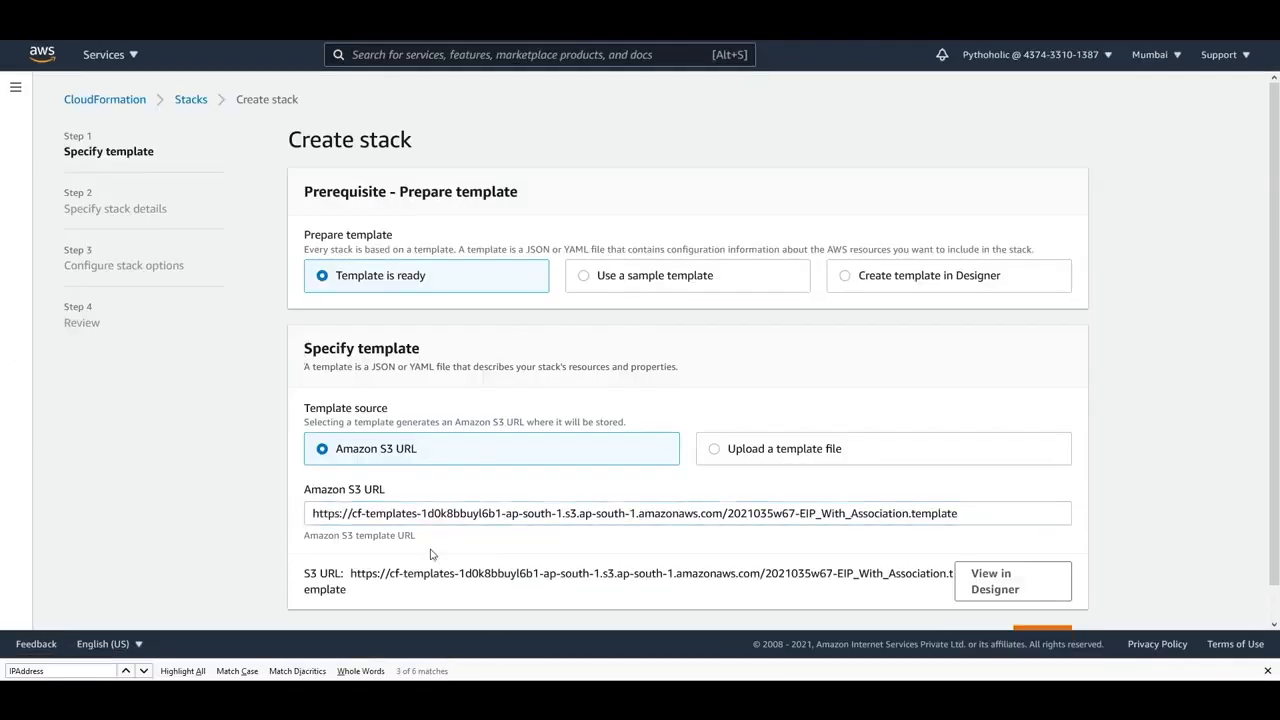
pyautogui.scroll(-2, 748, 512)
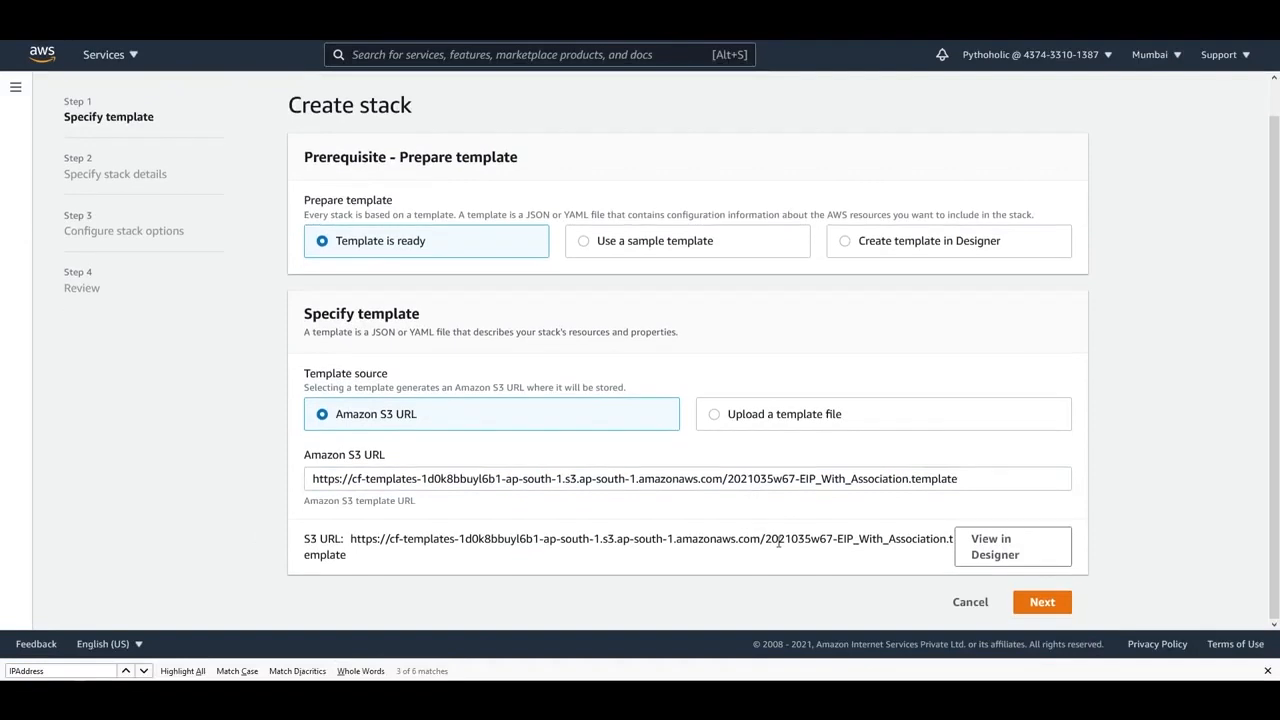
pyautogui.click(1040, 602)
pyautogui.scroll(-1, 900, 490)
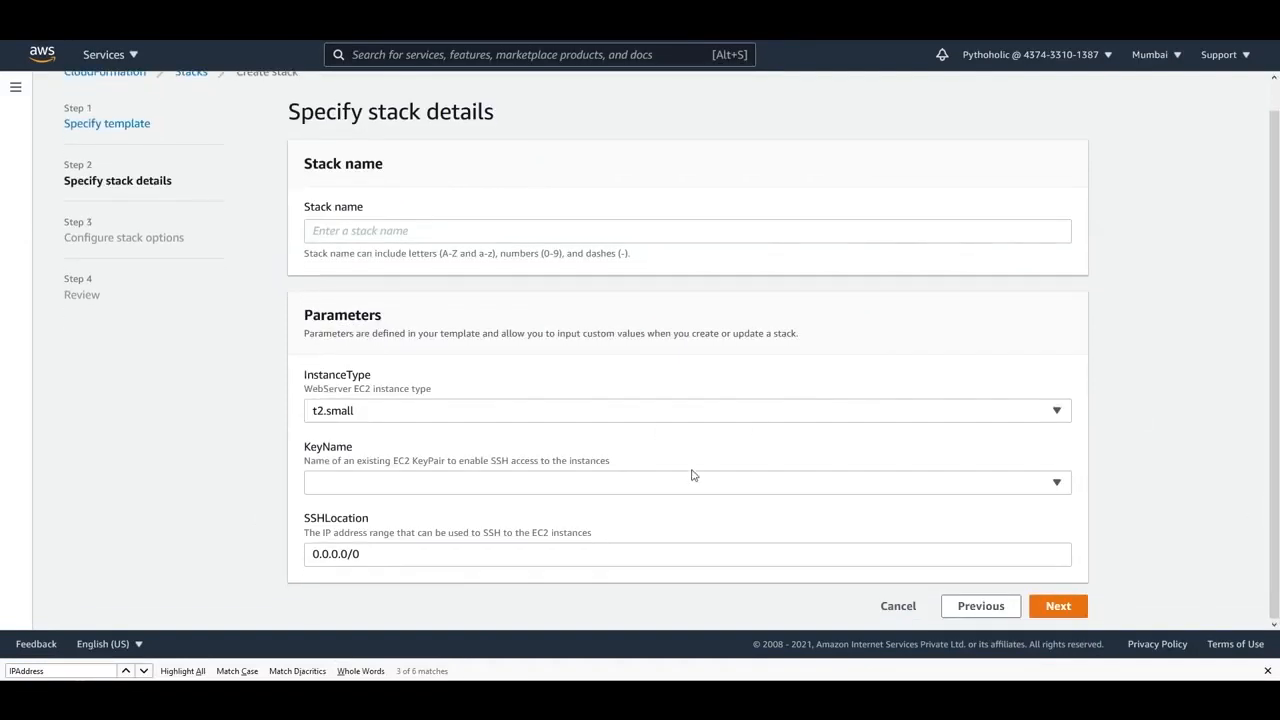
pyautogui.click(898, 606)
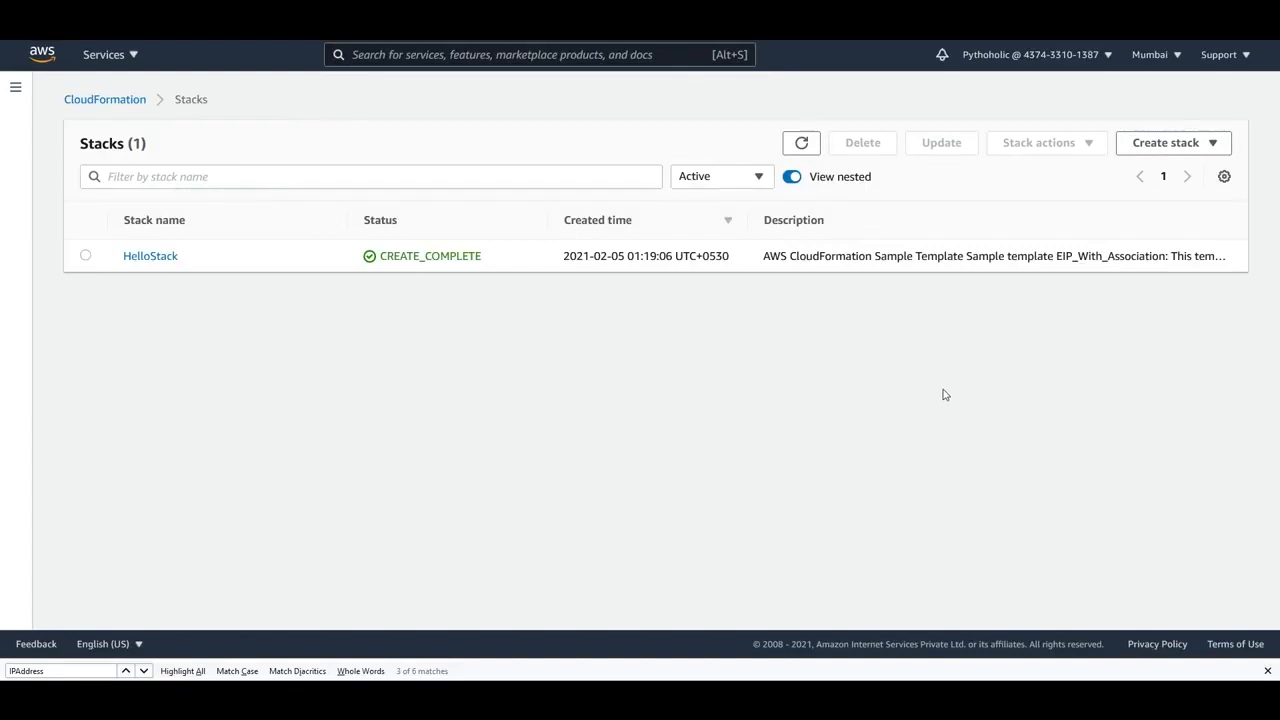
# Step: Open HelloStack from the stacks list and view its event history
pyautogui.click(84, 256)
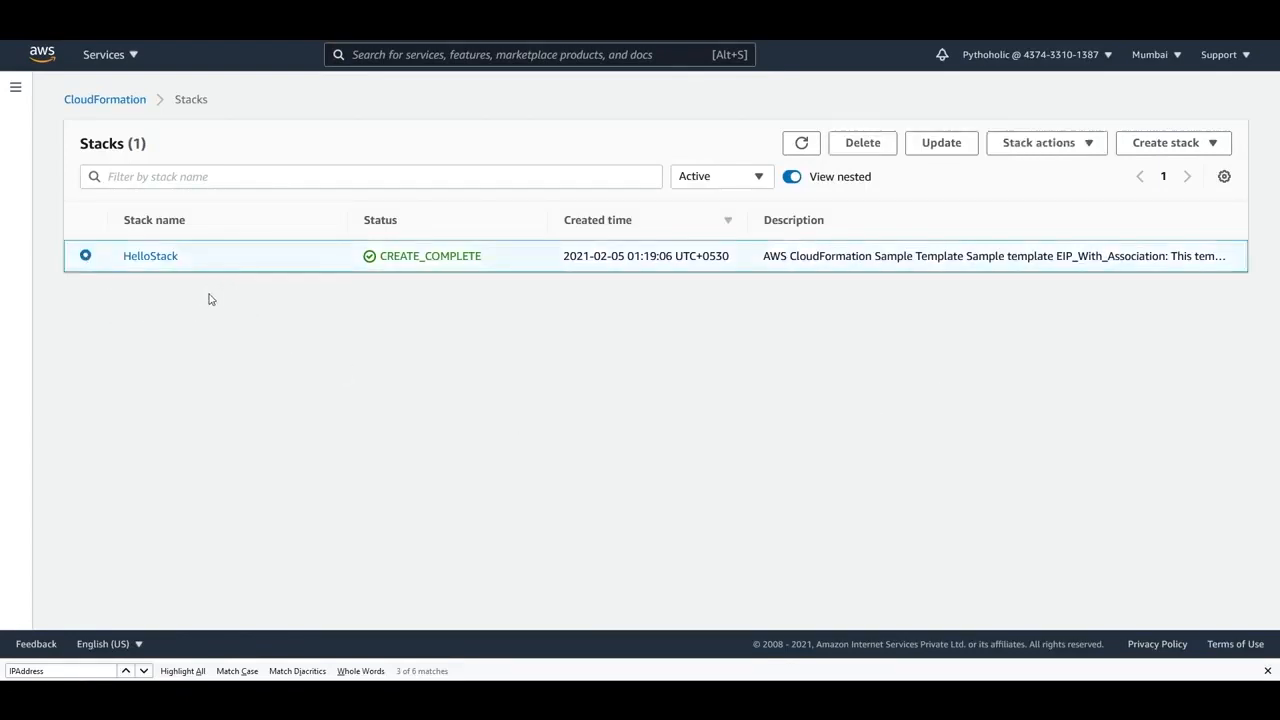
pyautogui.click(149, 262)
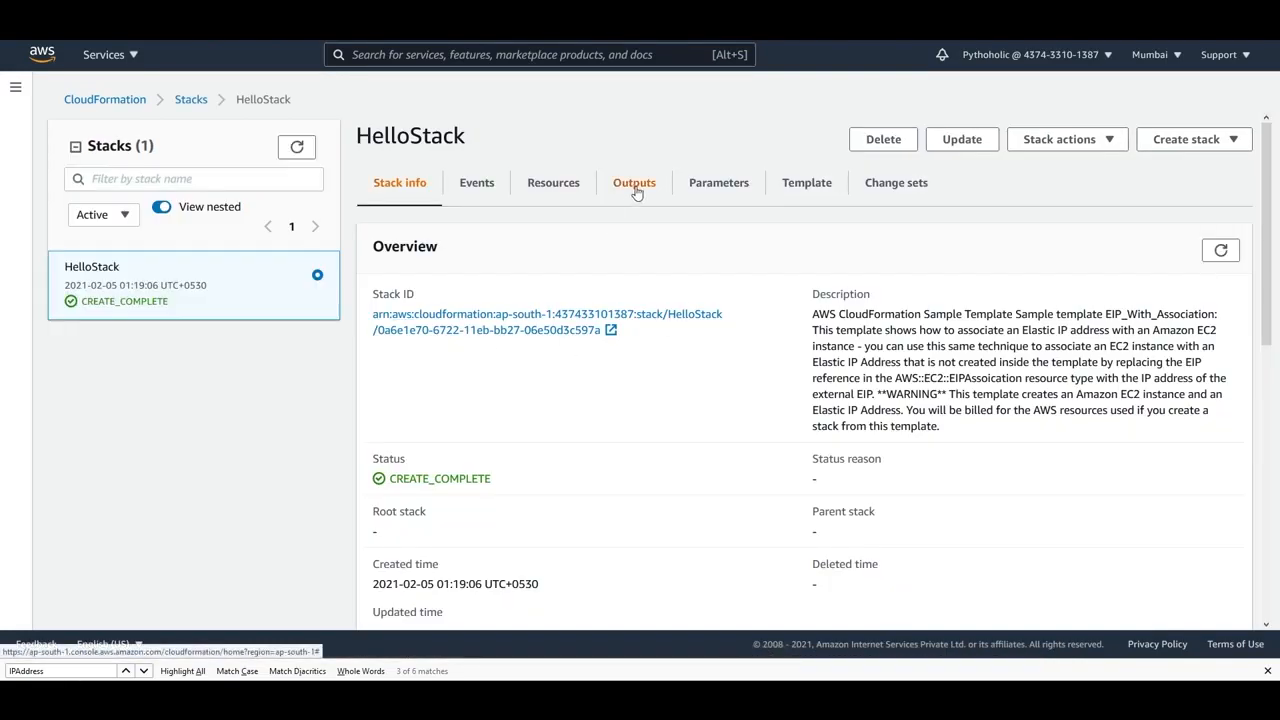
pyautogui.click(476, 183)
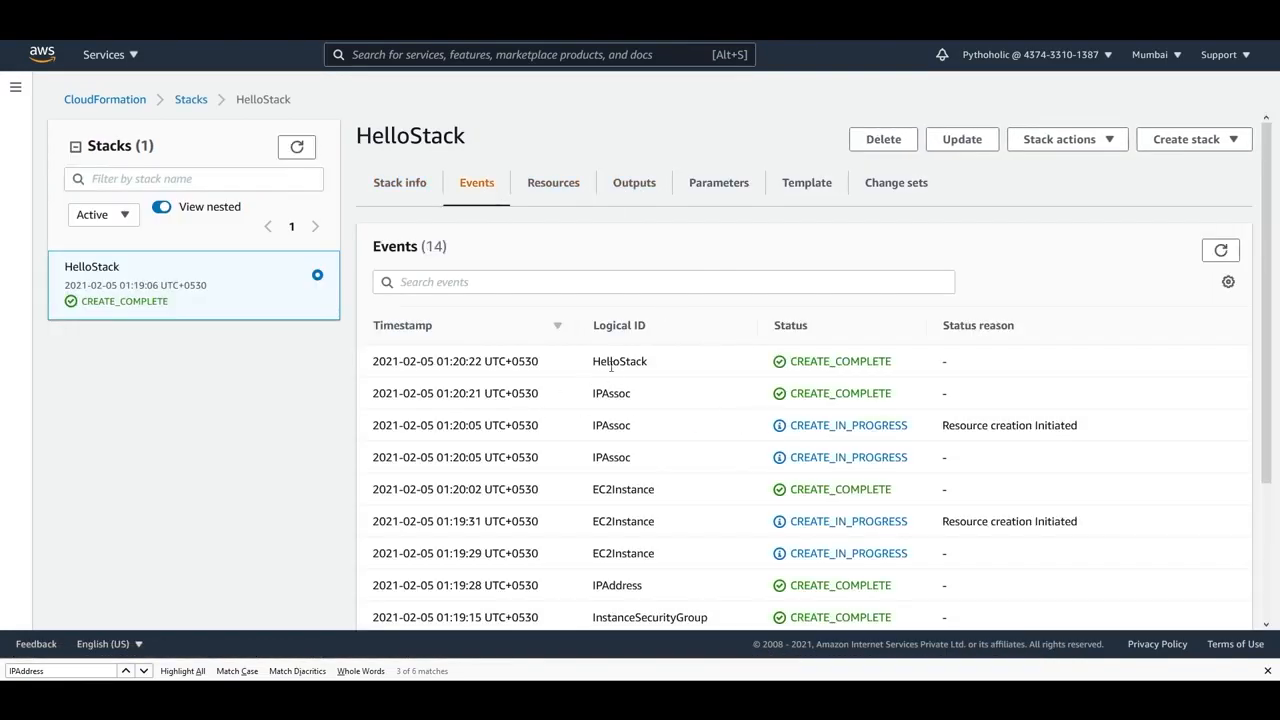
pyautogui.moveTo(655, 369); pyautogui.dragTo(571, 364)
# Step: Delete the HelloStack stack along with all its resources
pyautogui.click(1057, 145)
pyautogui.click(897, 147)
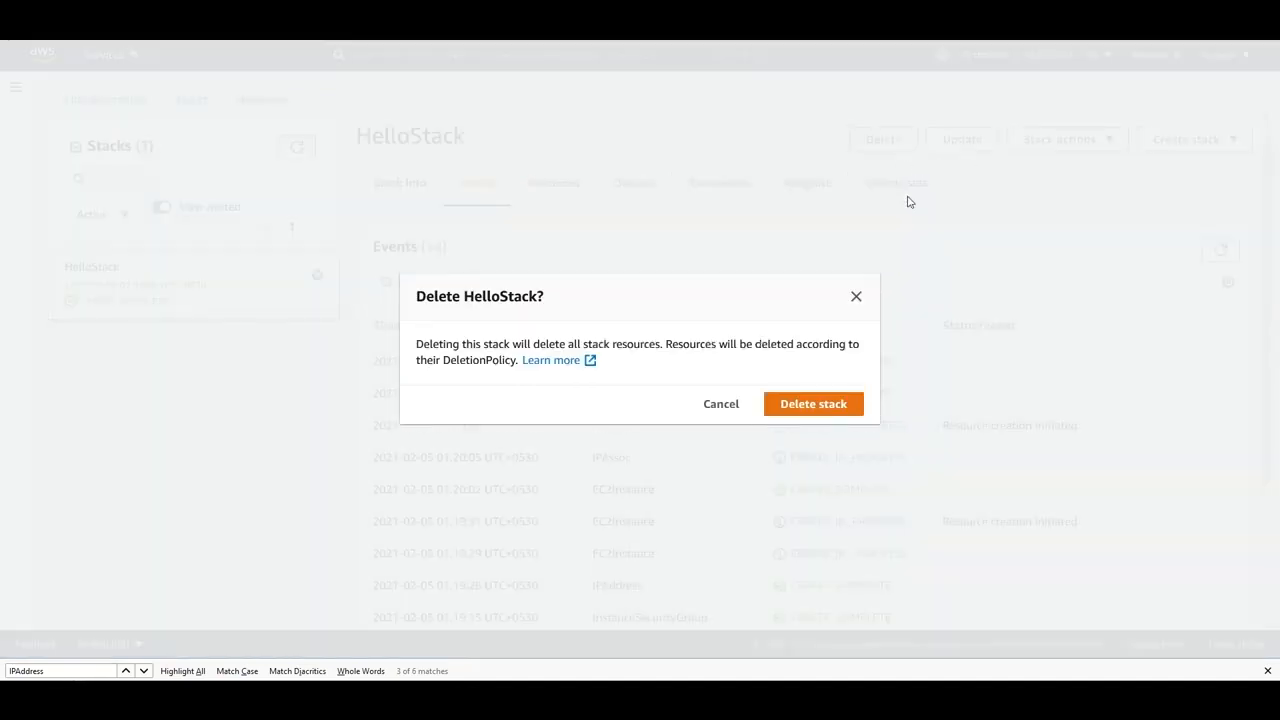
pyautogui.click(810, 405)
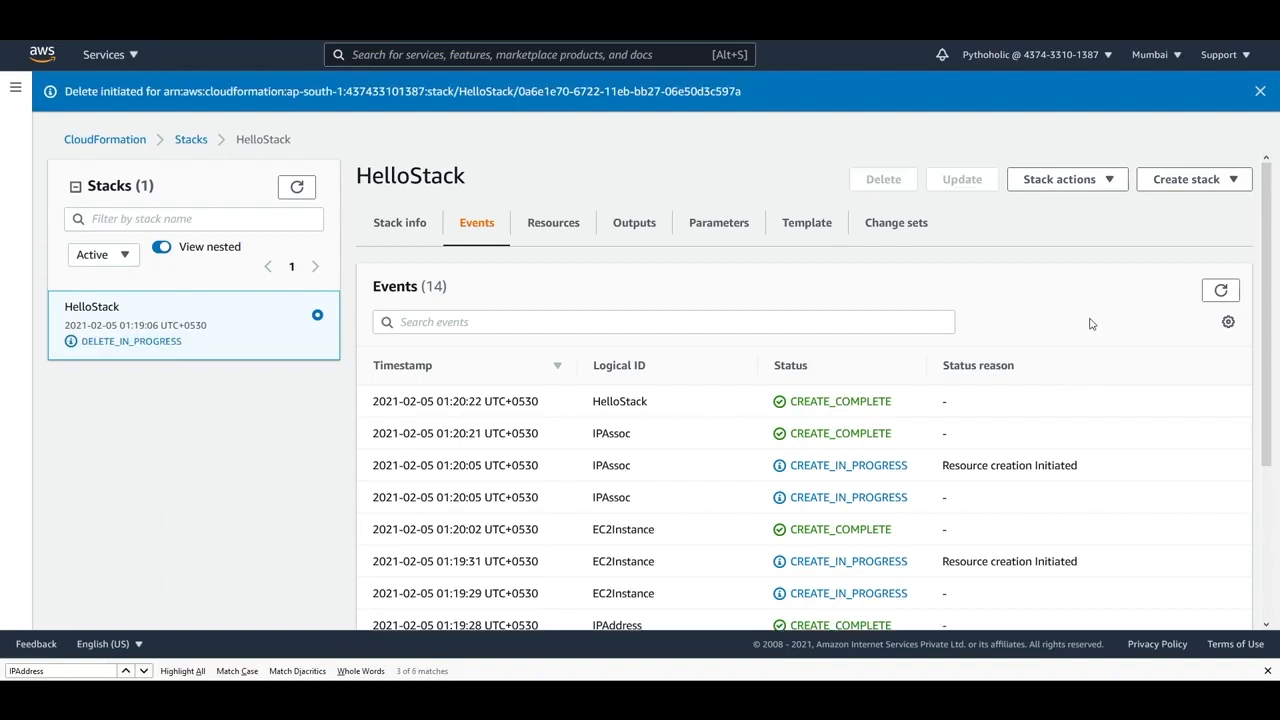
# Step: Refresh the HelloStack events and examine the first deletion entries for HelloStack and IPAssoc, including the status reason
pyautogui.click(1221, 290)
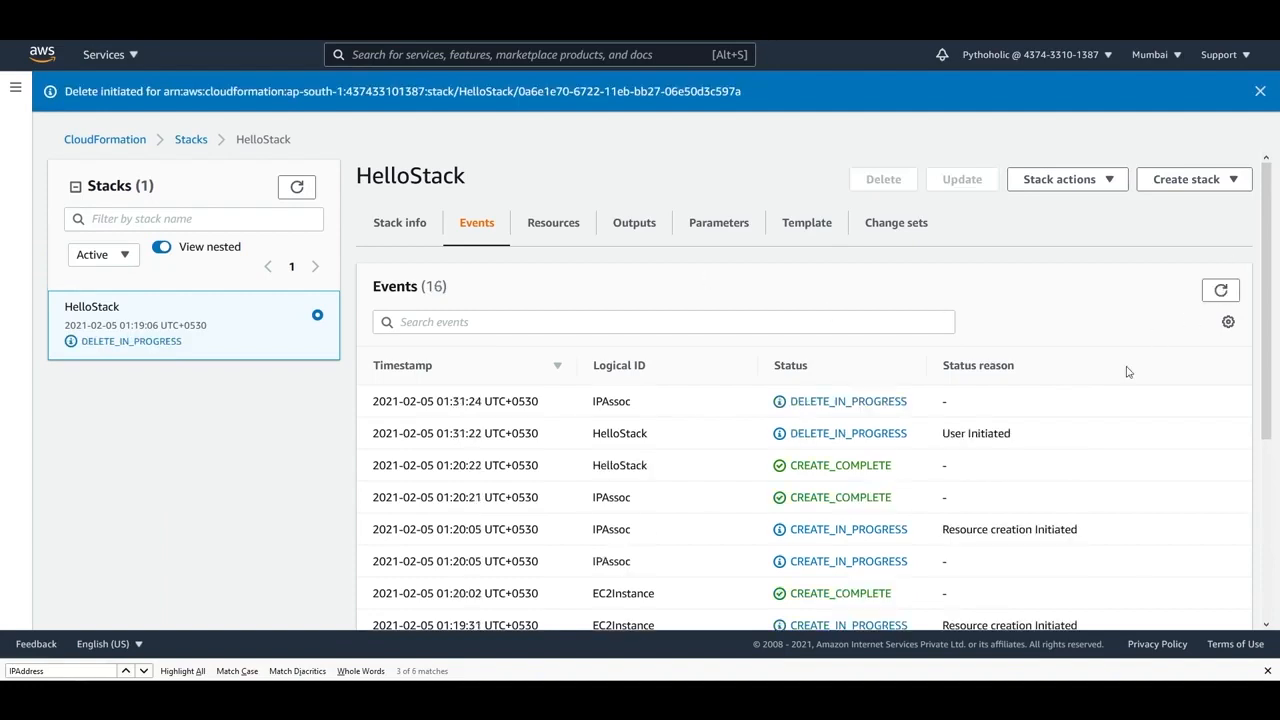
pyautogui.scroll(-1, 1130, 371)
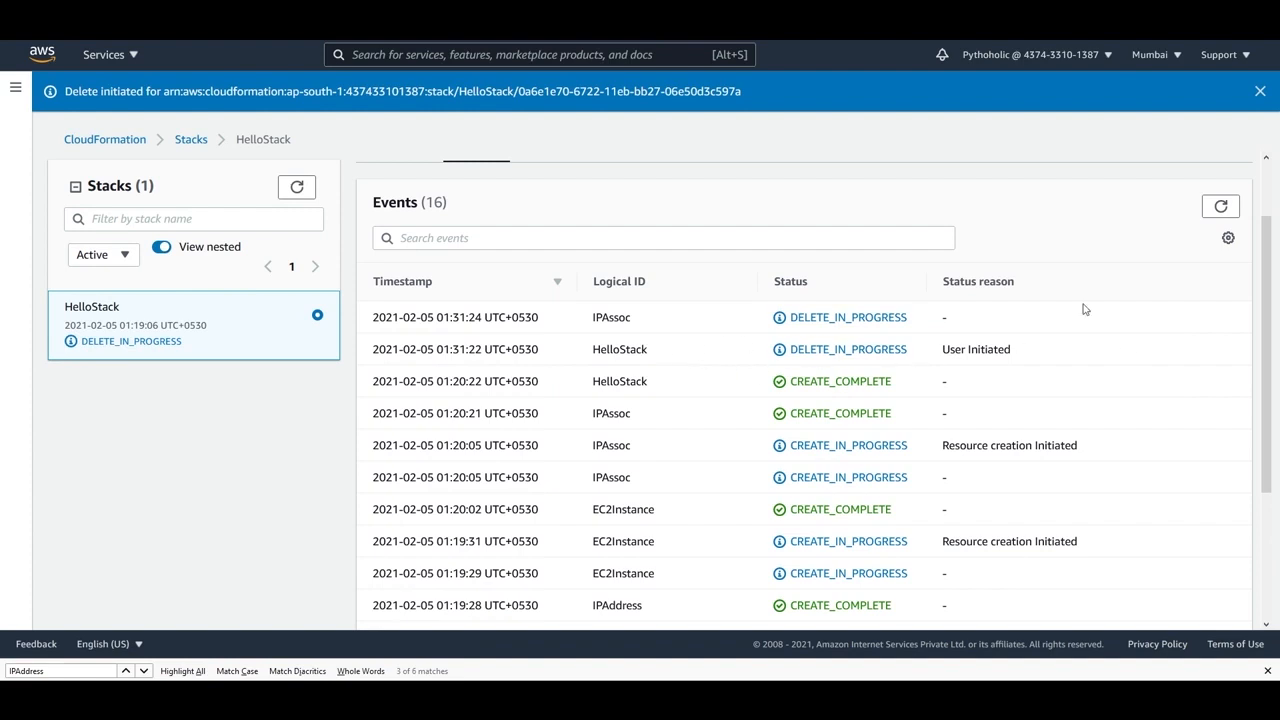
pyautogui.click(1222, 208)
pyautogui.moveTo(590, 358); pyautogui.dragTo(648, 350)
pyautogui.moveTo(586, 318); pyautogui.dragTo(690, 323)
pyautogui.click(1220, 207)
pyautogui.moveTo(938, 349); pyautogui.dragTo(1023, 350)
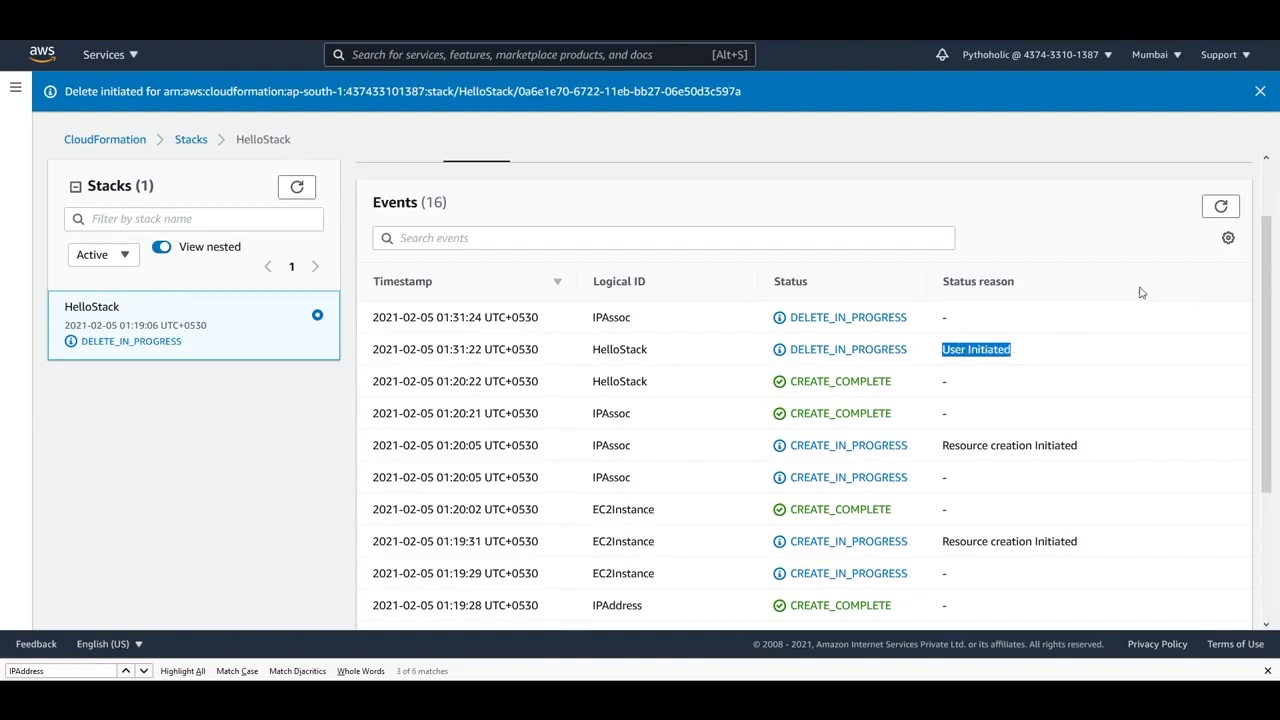
# Step: Refresh the events again and check the deletion progress of IPAssoc and EC2Instance
pyautogui.click(1220, 207)
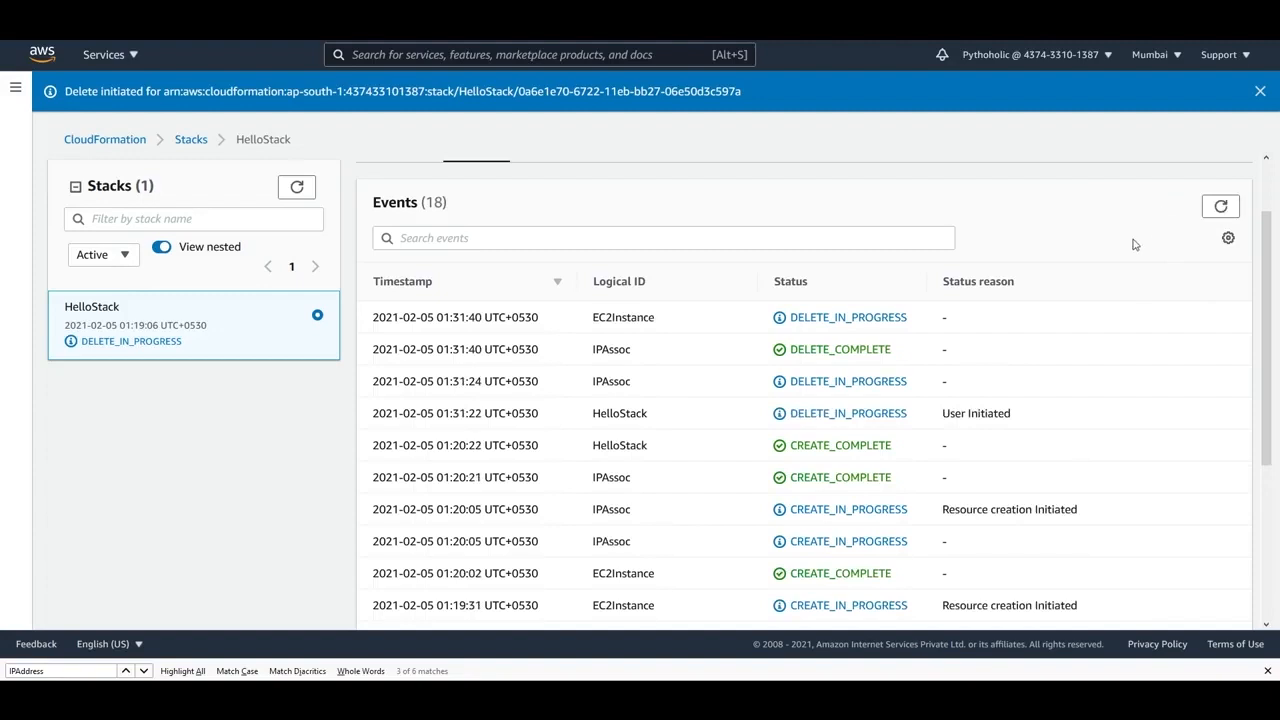
pyautogui.doubleClick(600, 348)
pyautogui.moveTo(591, 318); pyautogui.dragTo(659, 321)
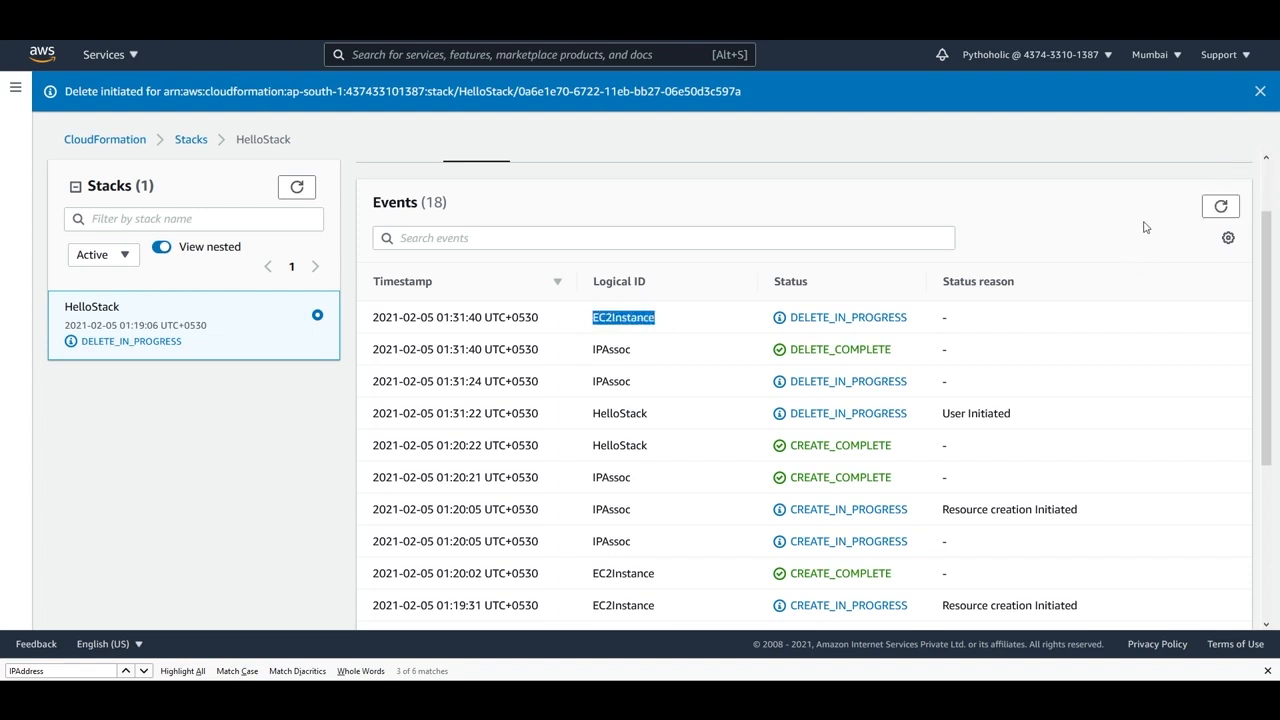
pyautogui.click(1224, 209)
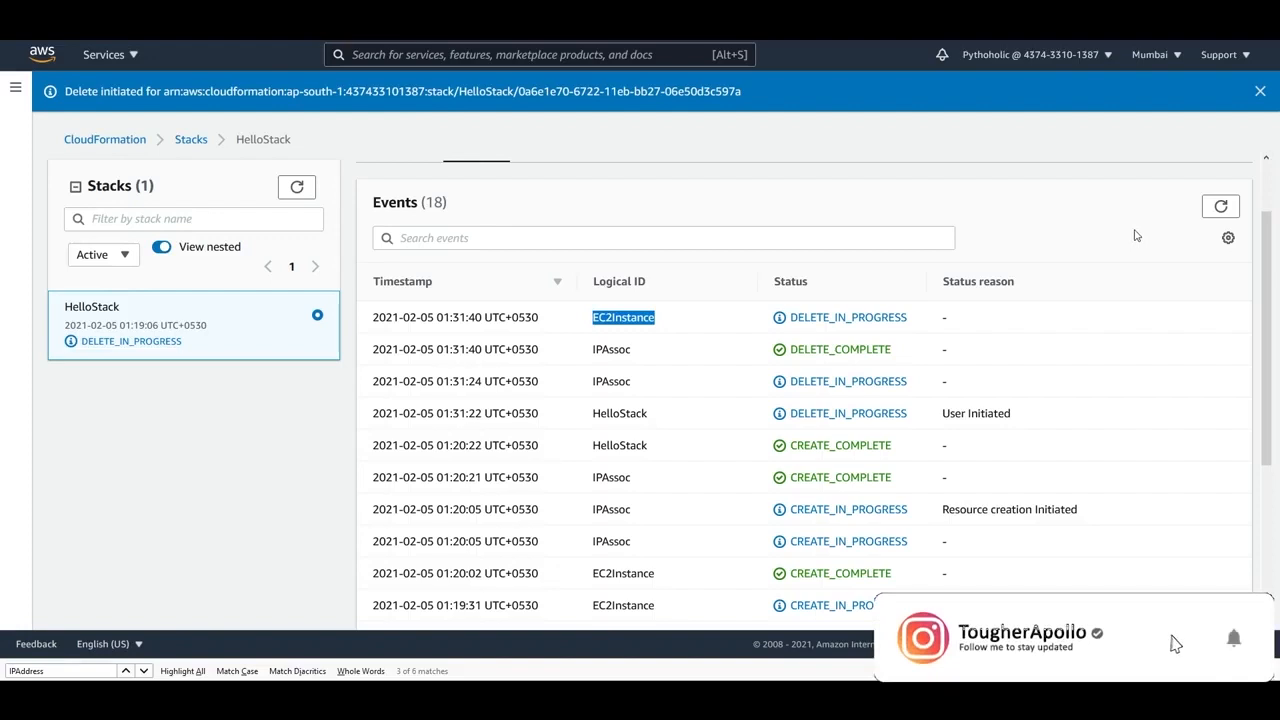
pyautogui.click(1135, 235)
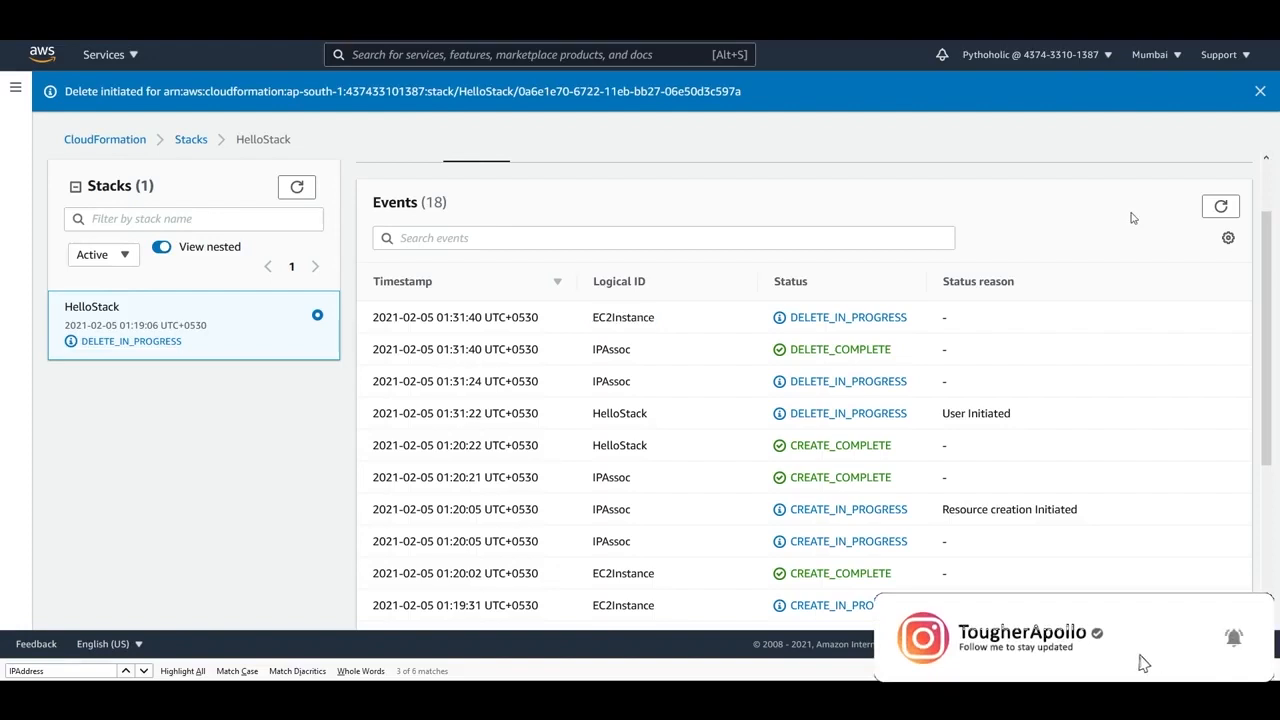
# Step: Refresh the events to check HelloStack's final deletion status, and dismiss the deletion notification
pyautogui.click(1205, 208)
pyautogui.doubleClick(618, 317)
pyautogui.moveTo(592, 317); pyautogui.dragTo(650, 318)
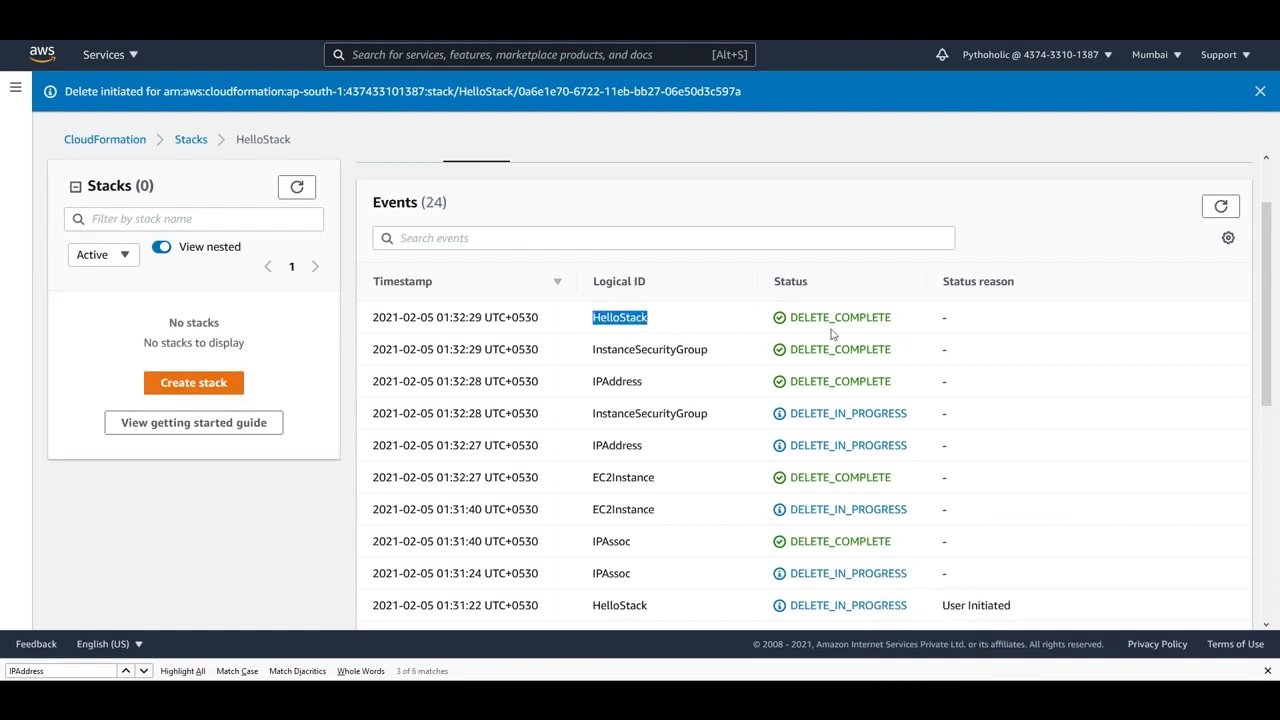
pyautogui.moveTo(893, 317); pyautogui.dragTo(779, 317)
pyautogui.scroll(1, 1040, 287)
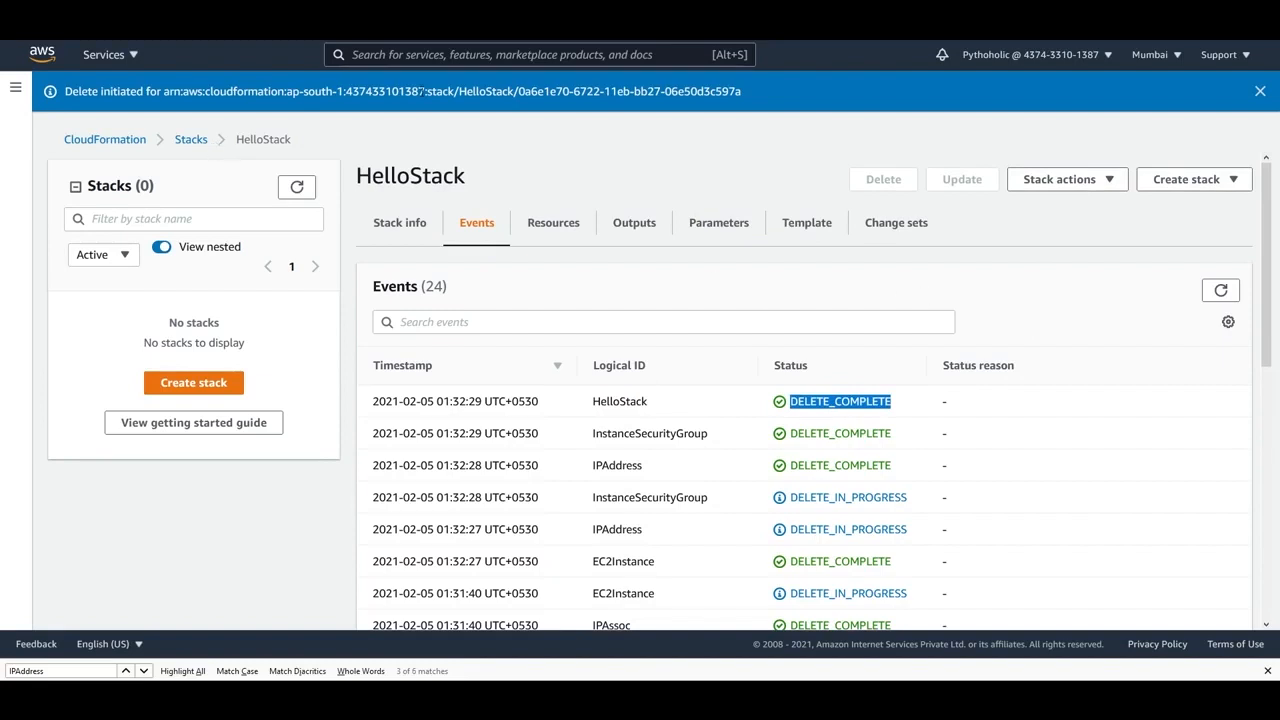
pyautogui.click(1260, 92)
# Step: Open EC2 in a new browser tab and list all instances without the running-state filter
pyautogui.click(105, 56)
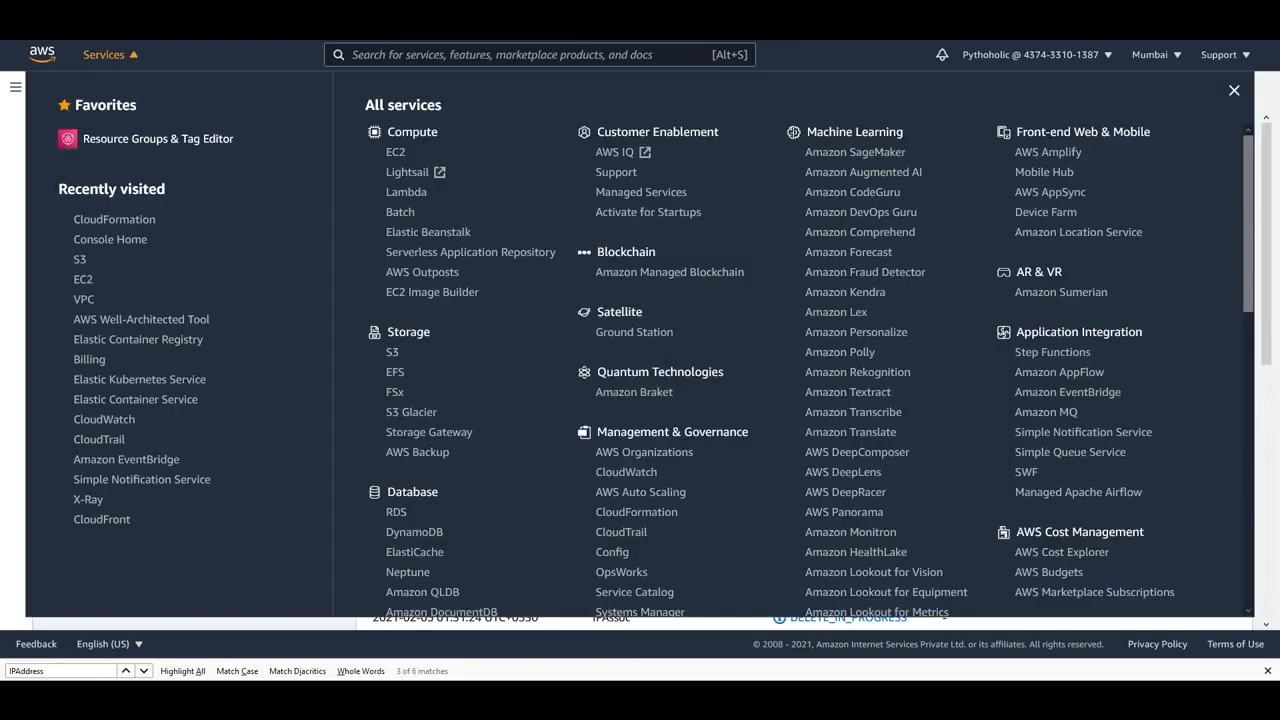
pyautogui.rightClick(84, 279)
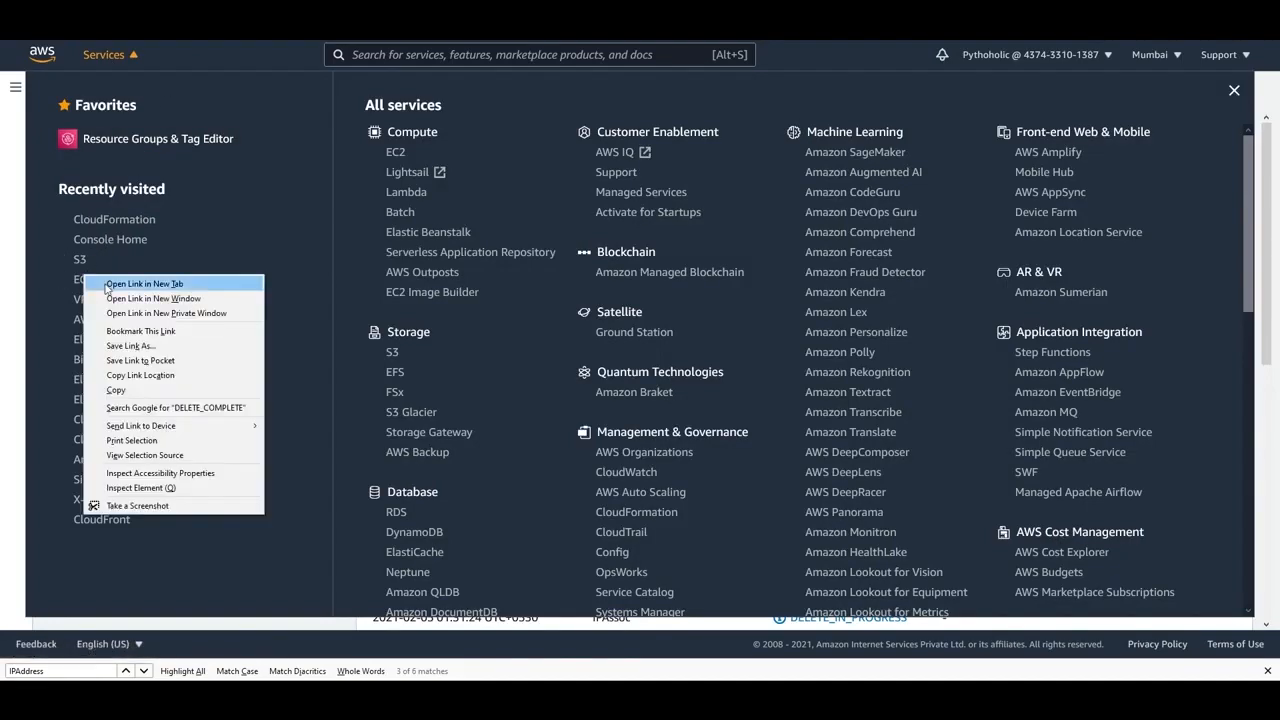
pyautogui.click(130, 285)
pyautogui.hotkey('ctrl', 'Tab')
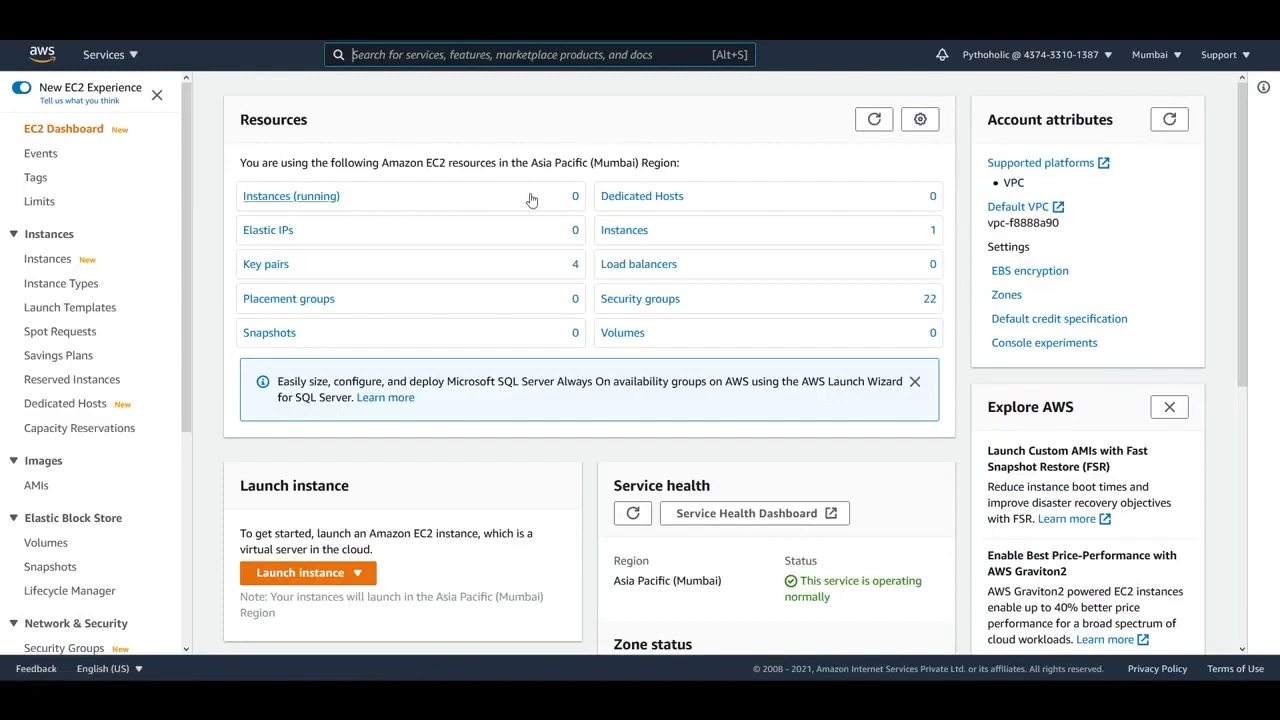
pyautogui.click(300, 199)
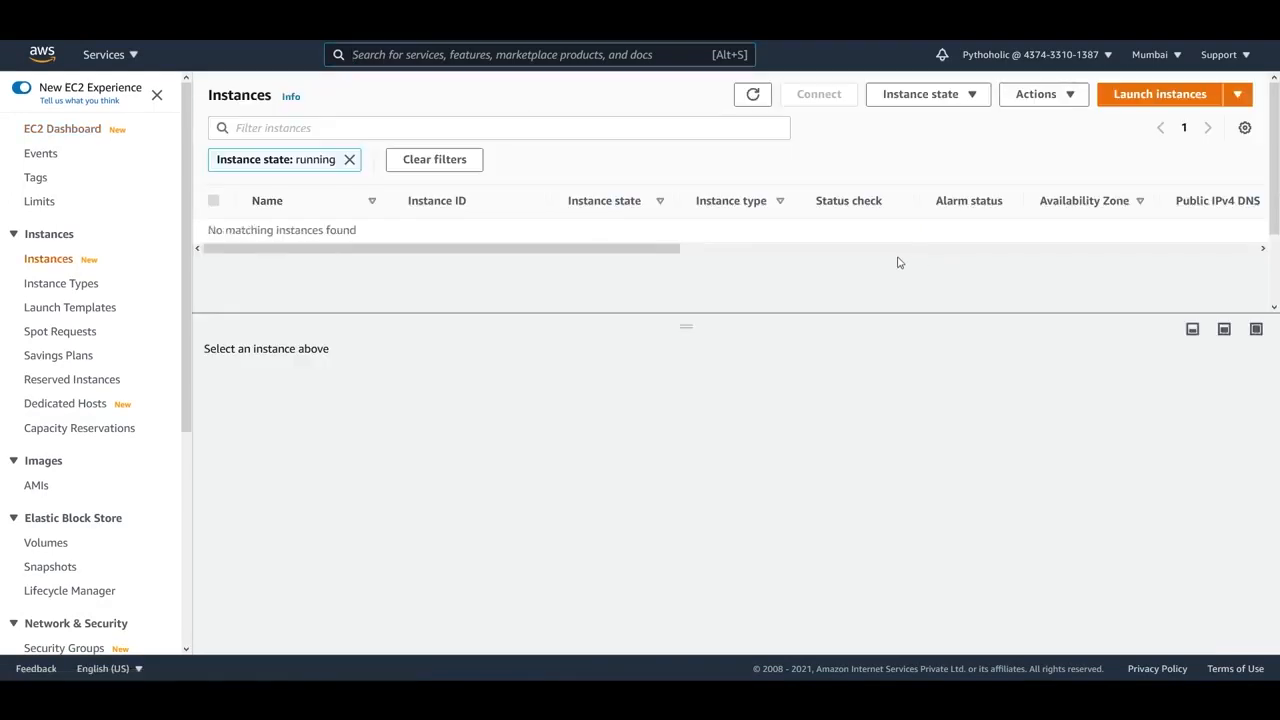
pyautogui.click(349, 159)
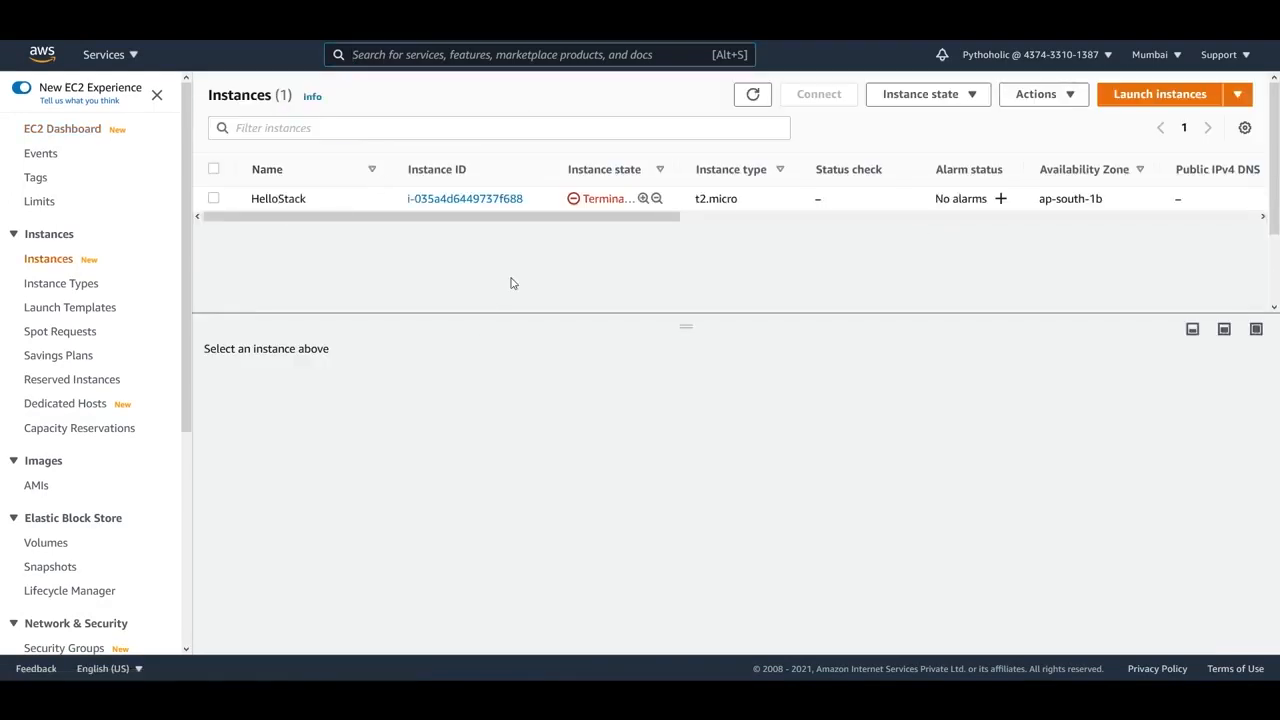
# Step: Select the HelloStack instance and examine its state, IP addresses and other summary details
pyautogui.click(535, 205)
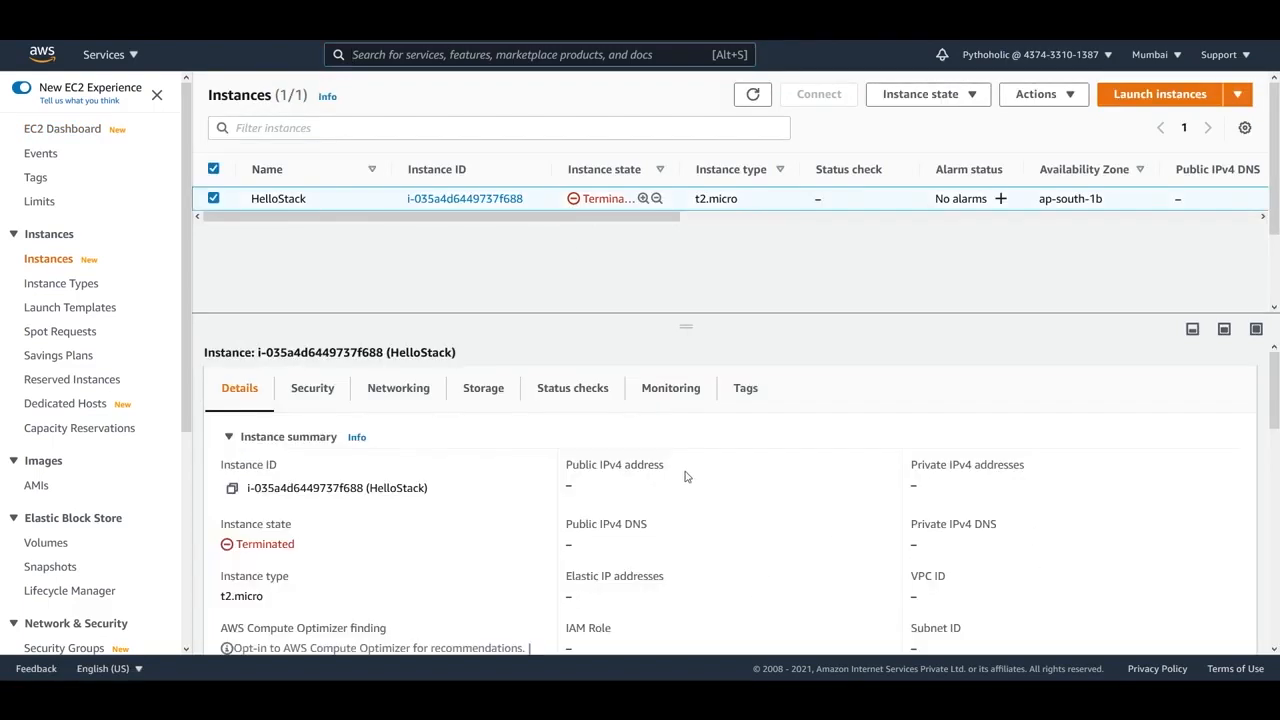
pyautogui.scroll(-3, 700, 450)
pyautogui.scroll(3, 706, 442)
# Step: Open the Elastic IP addresses list and check for any remaining address
pyautogui.scroll(-3, 55, 420)
pyautogui.click(55, 420)
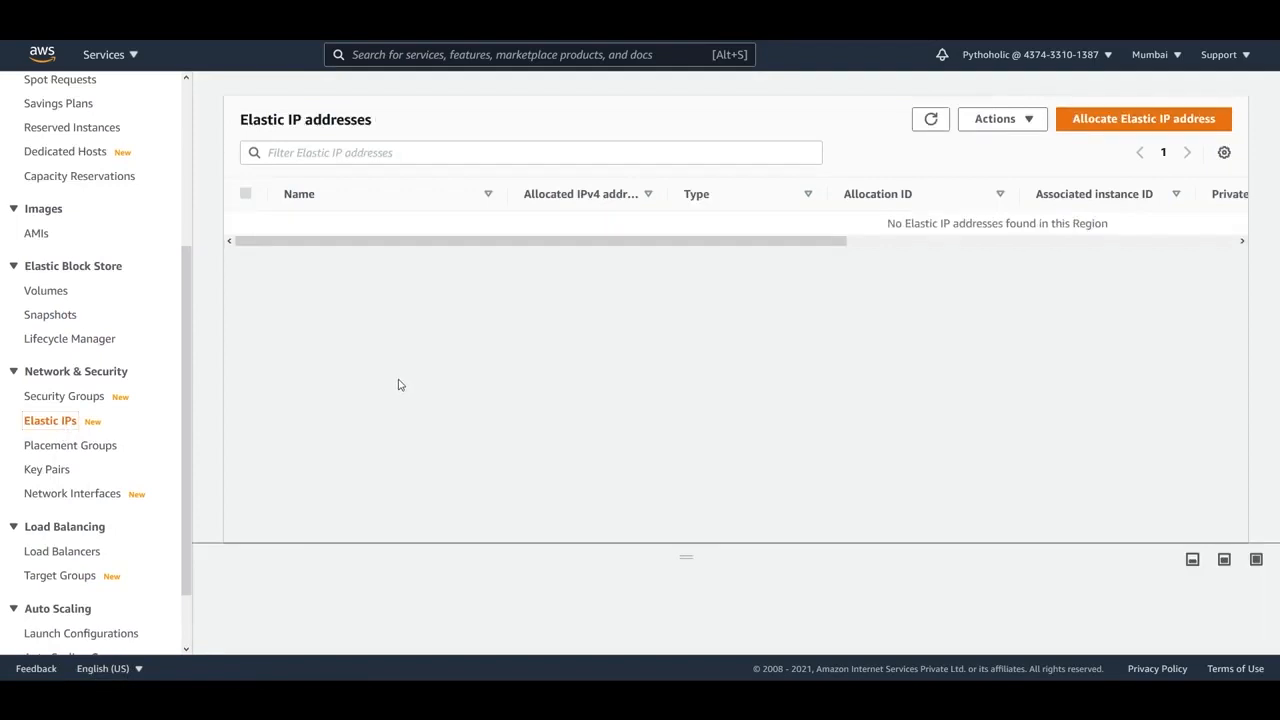
pyautogui.moveTo(694, 246); pyautogui.dragTo(563, 246)
# Step: Return to the EC2 instances and examine the HelloStack instance's security groups and inbound rules
pyautogui.scroll(3, 112, 412)
pyautogui.click(50, 260)
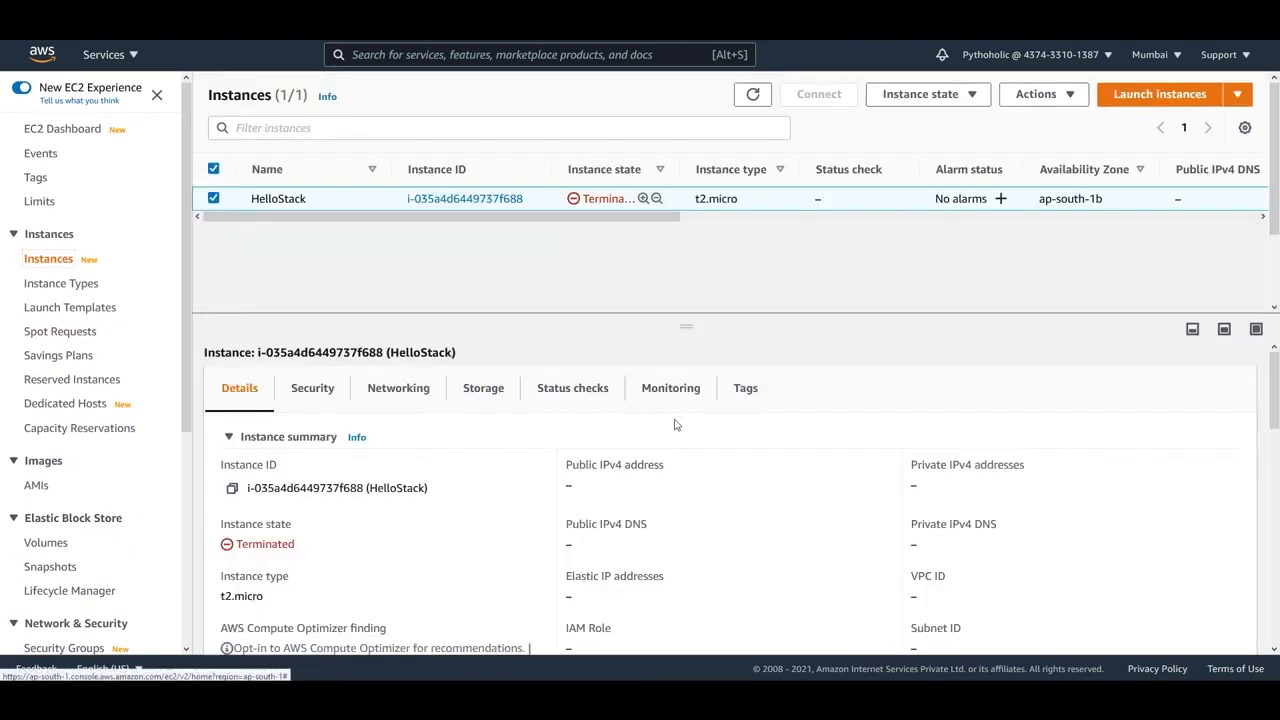
pyautogui.click(337, 398)
pyautogui.scroll(-1, 567, 438)
pyautogui.scroll(-2, 570, 442)
pyautogui.scroll(4, 560, 445)
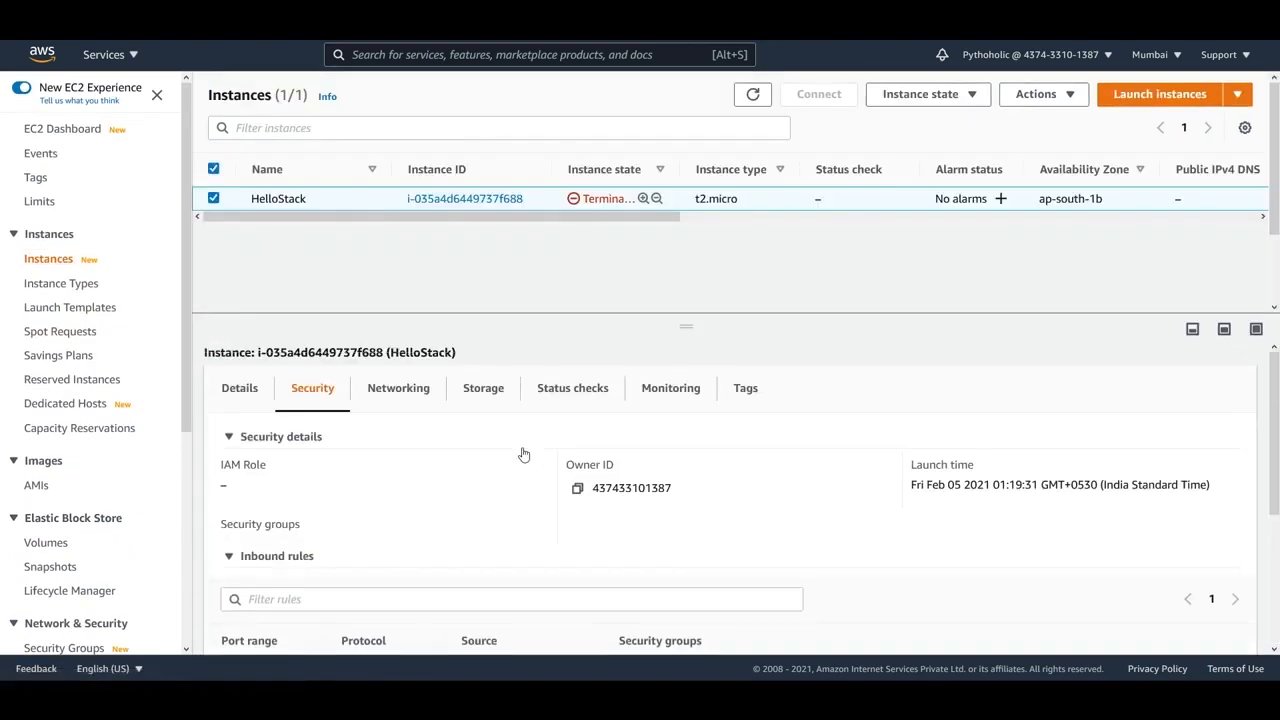
pyautogui.click(262, 392)
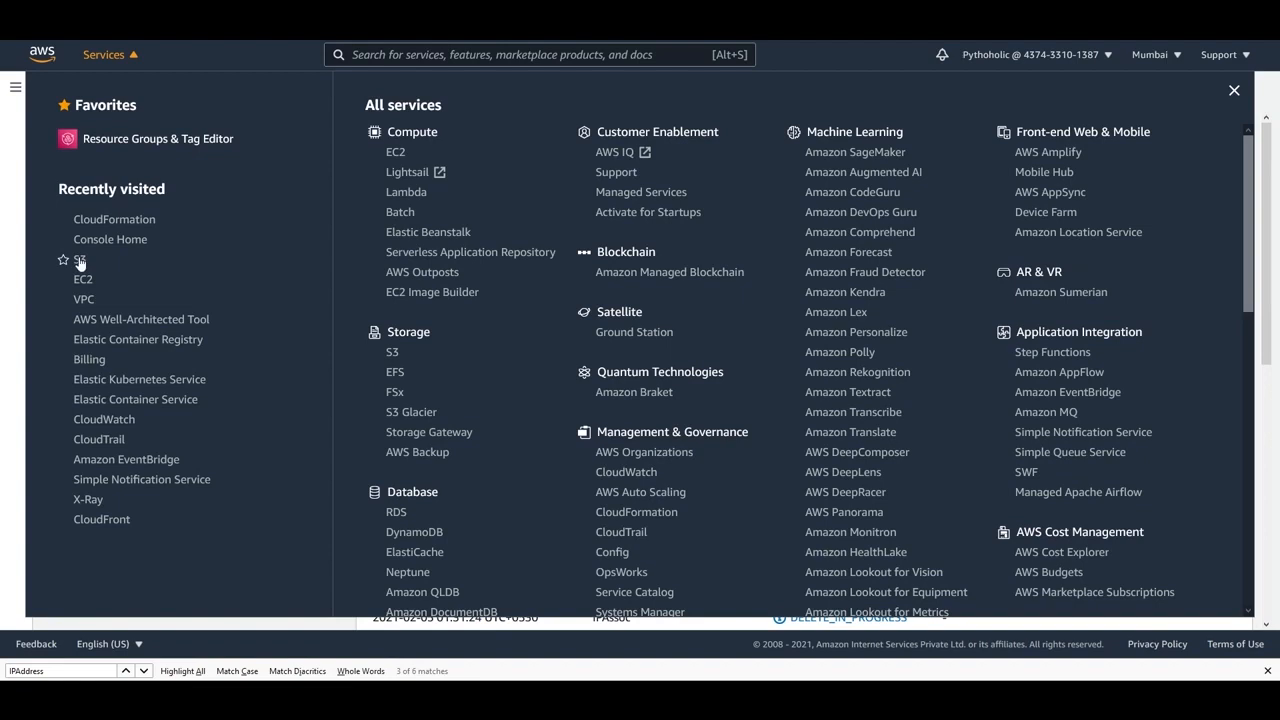
# Step: Open Amazon S3 in a new browser tab from the CloudFormation console
pyautogui.rightClick(80, 262)
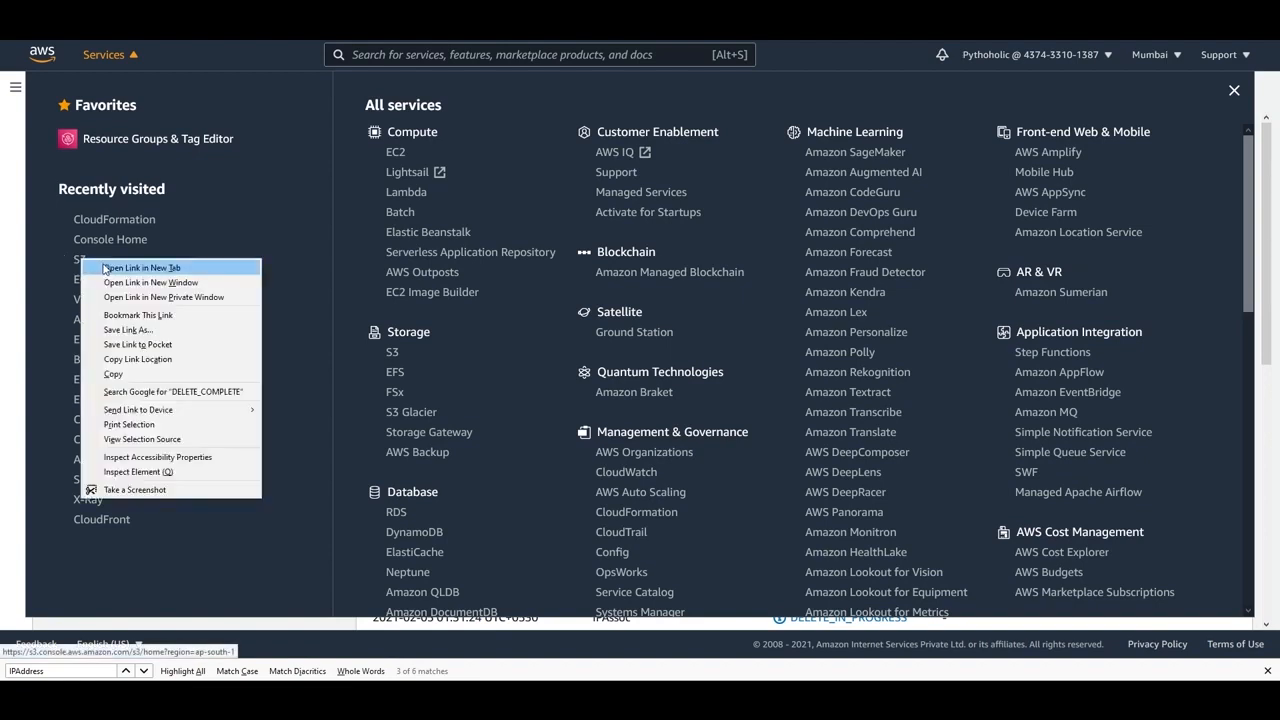
pyautogui.click(104, 266)
pyautogui.click(480, 20)
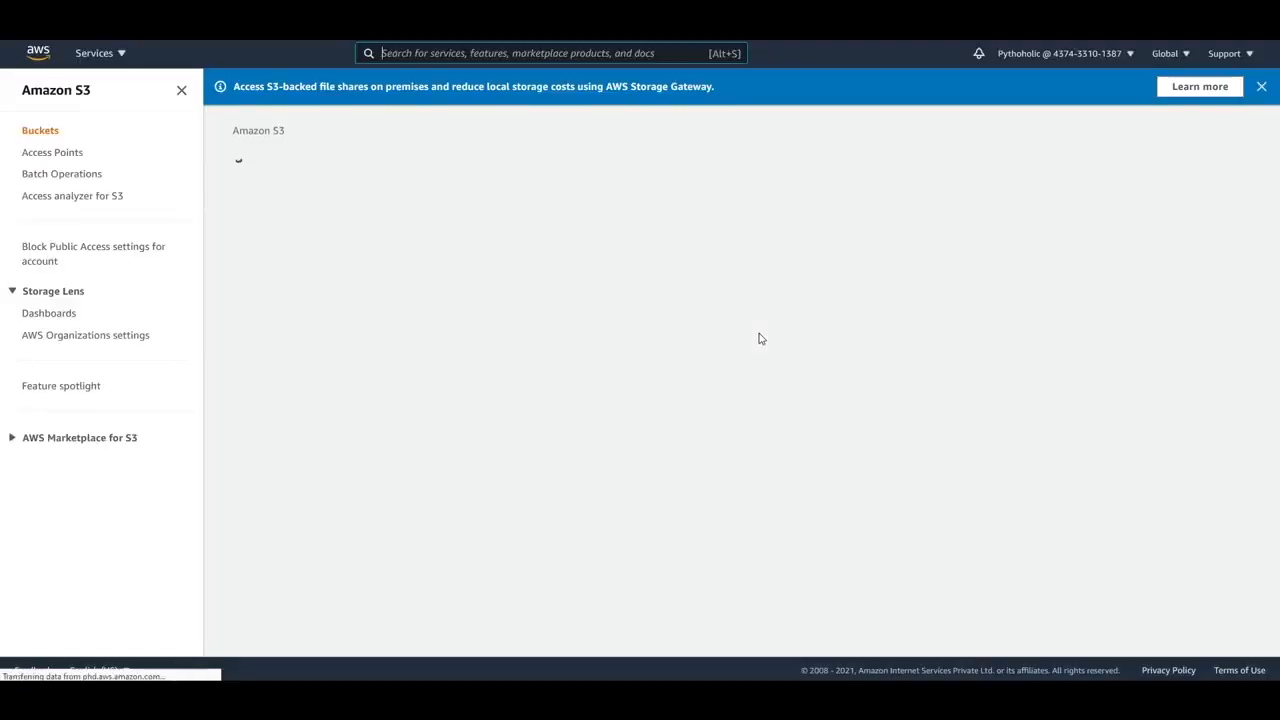
# Step: Dismiss the Storage Gateway notice, examine the template objects stored in the cf-templates bucket, and return to the bucket list
pyautogui.click(1261, 86)
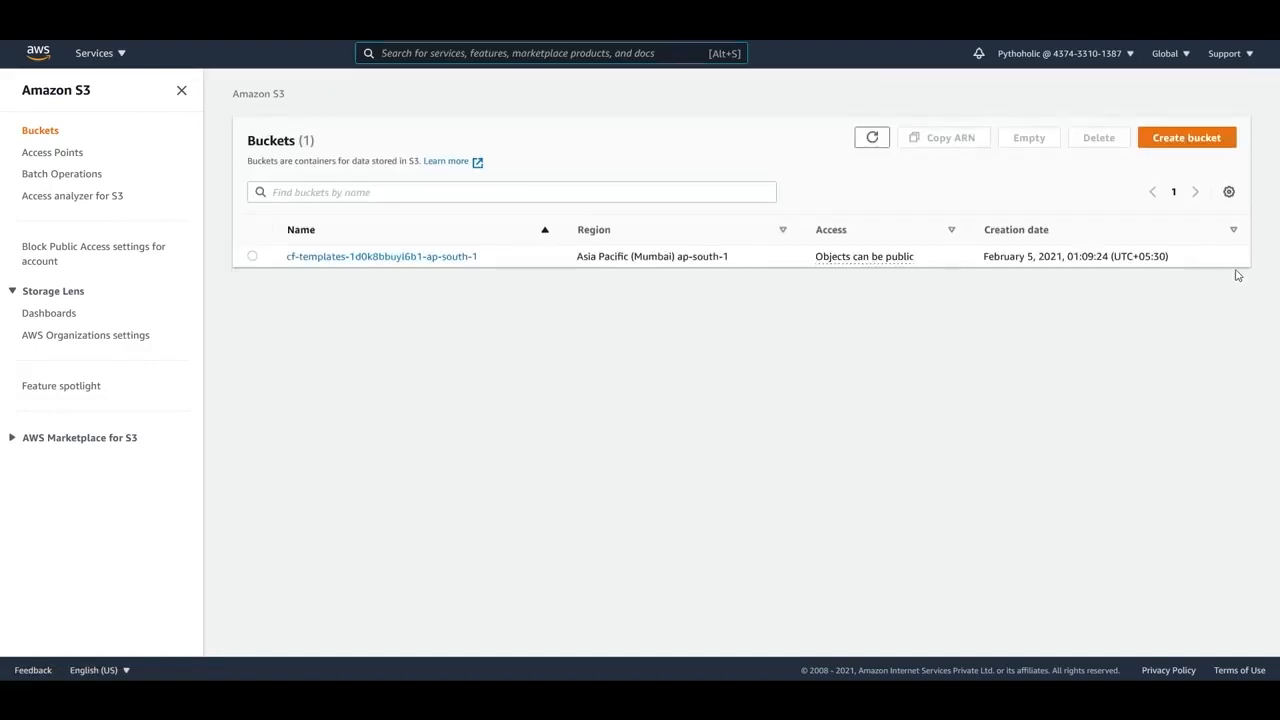
pyautogui.click(334, 258)
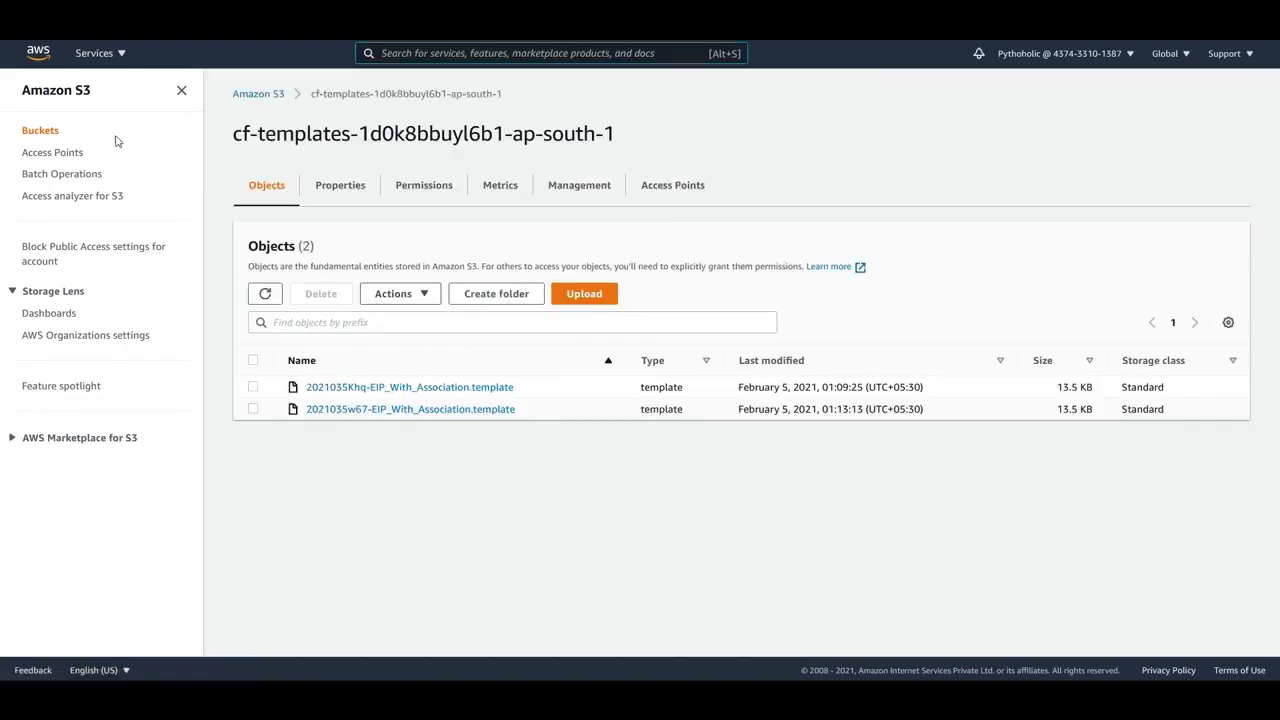
pyautogui.click(15, 42)
# Step: Empty the cf-templates-1d0k8bbuyl6b1-ap-south-1 bucket, confirming with "permanently delete", and return to the bucket list
pyautogui.click(268, 256)
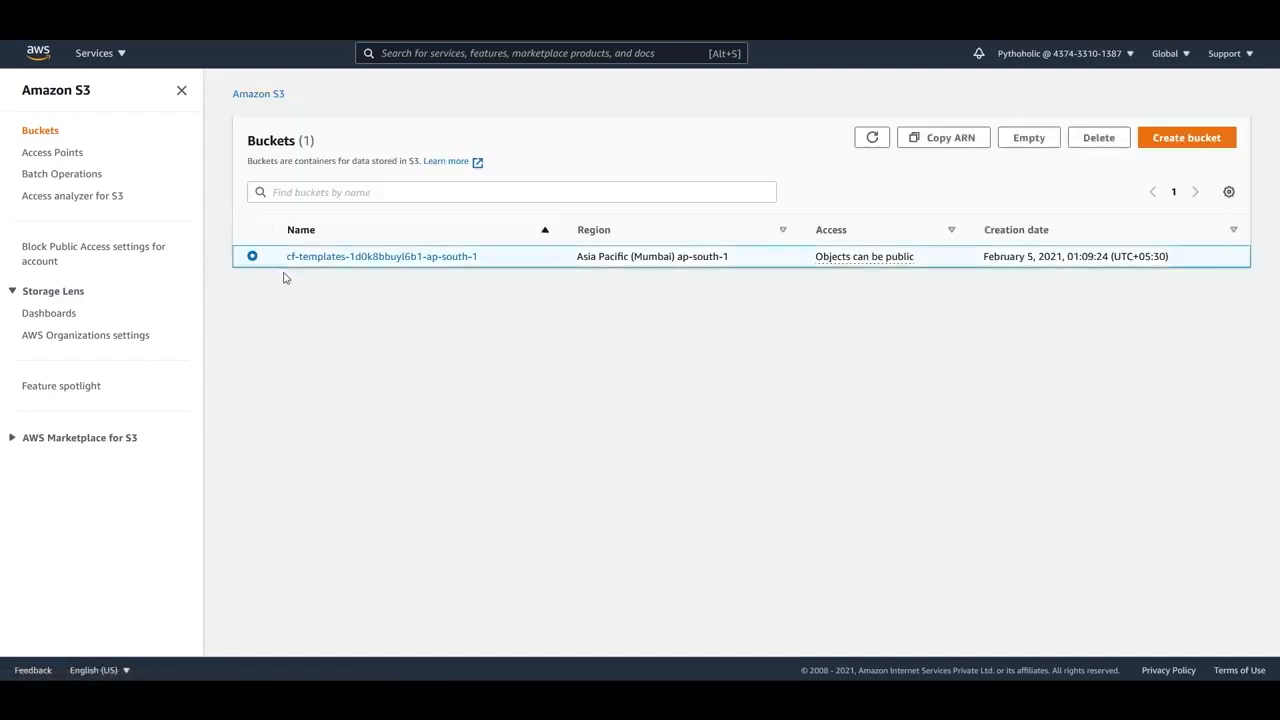
pyautogui.click(1098, 138)
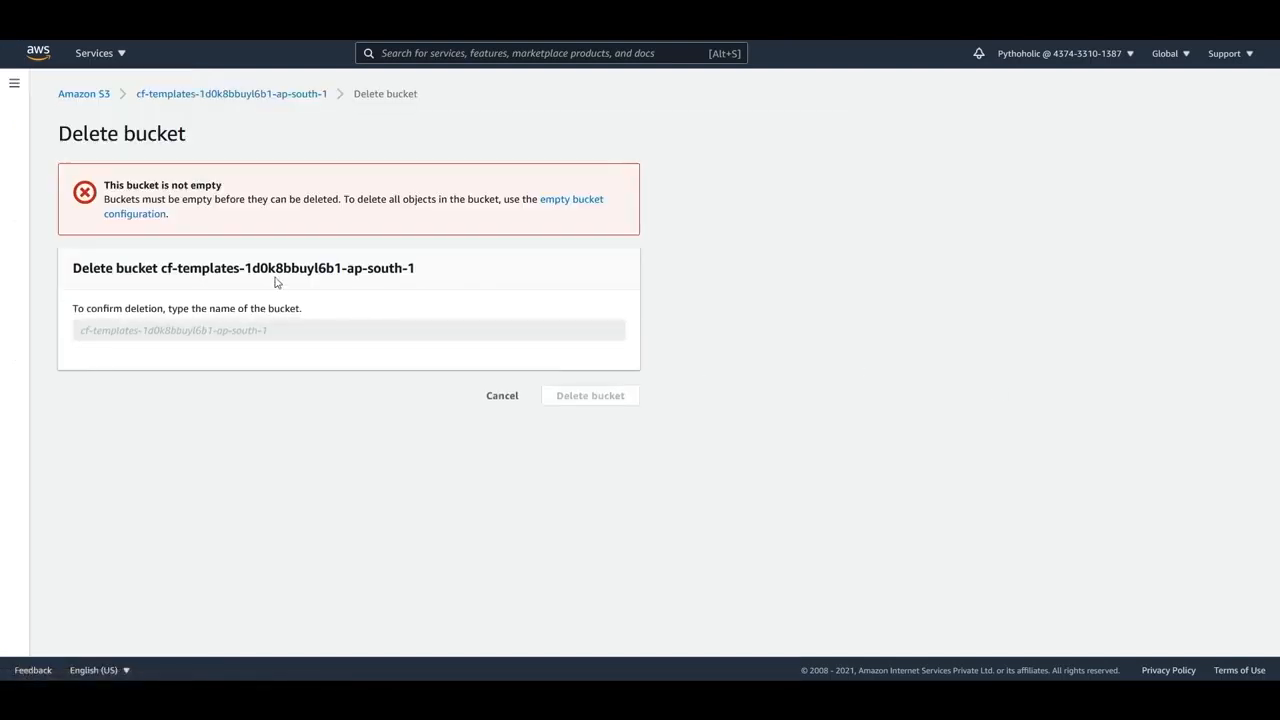
pyautogui.click(583, 206)
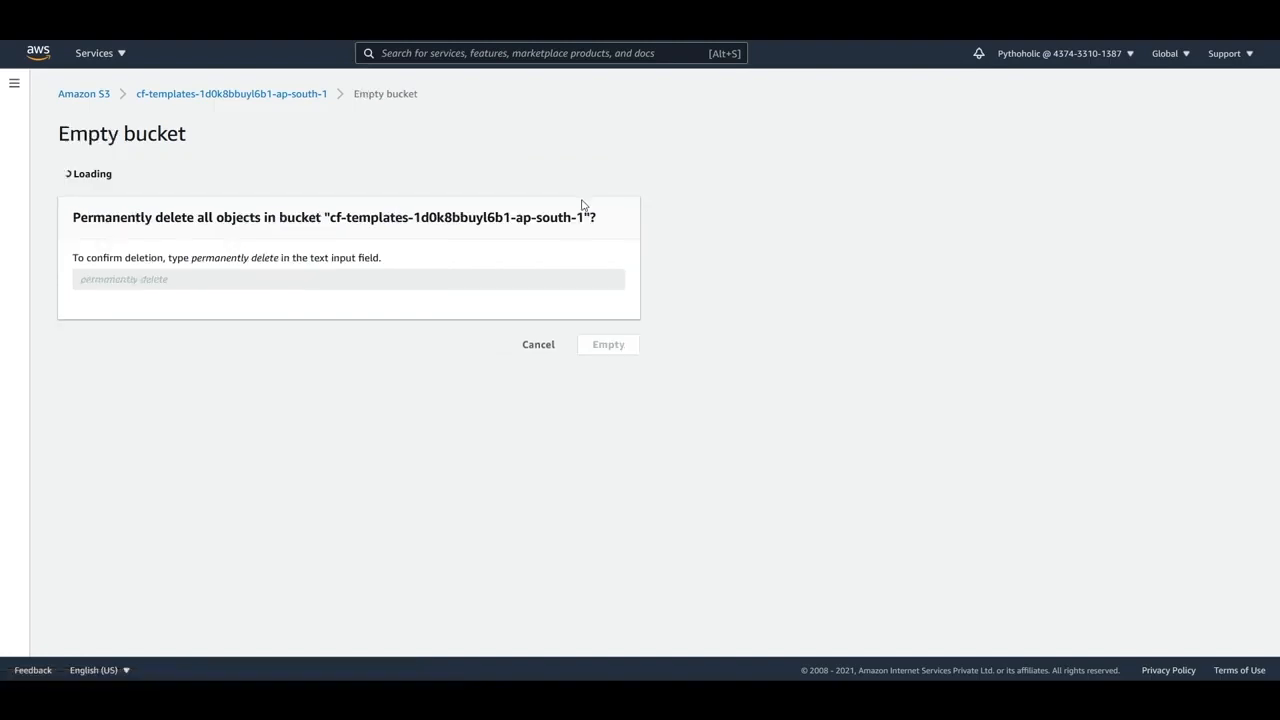
pyautogui.moveTo(185, 293); pyautogui.dragTo(279, 298)
pyautogui.hotkey('ctrl', 'c')
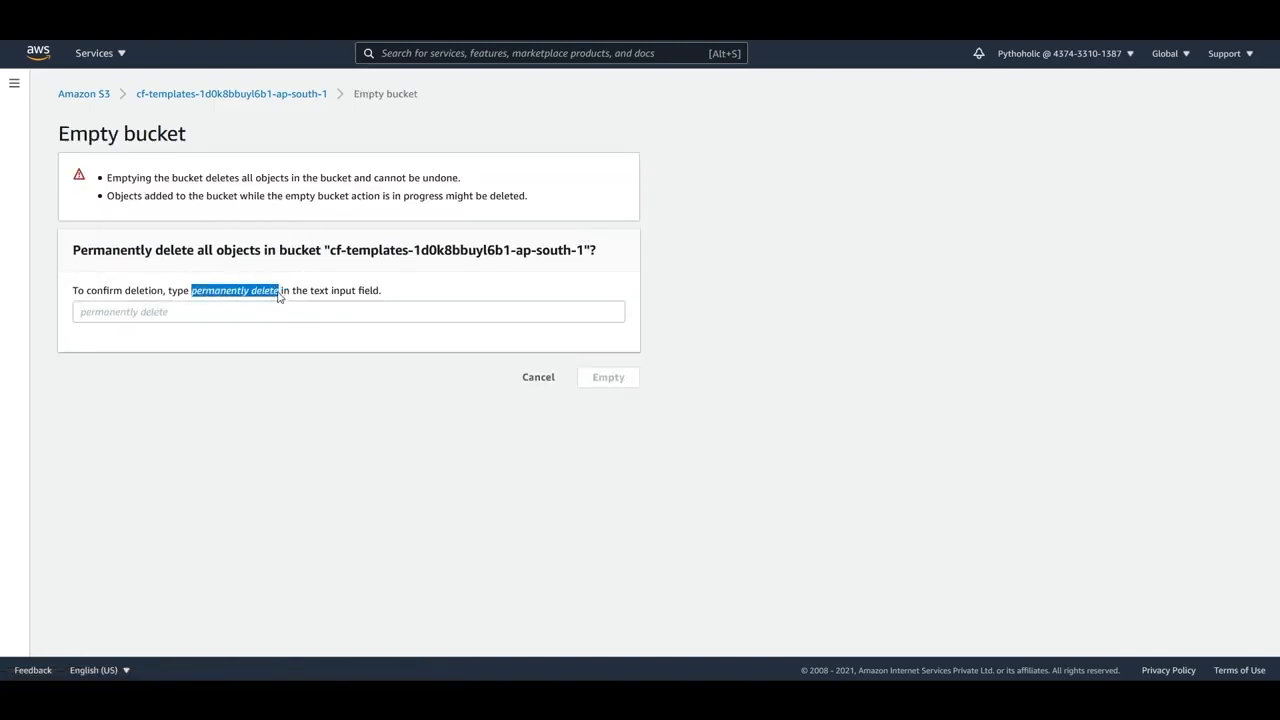
pyautogui.click(280, 310)
pyautogui.hotkey('ctrl', 'v')
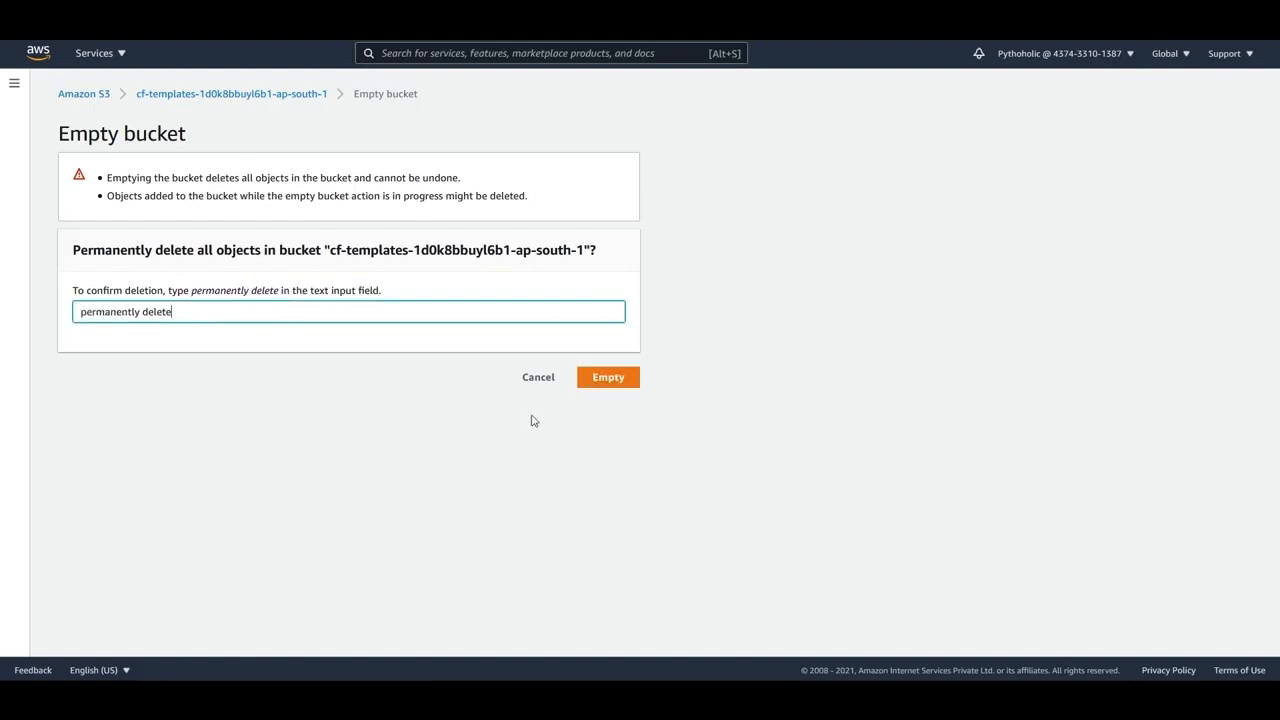
pyautogui.click(609, 388)
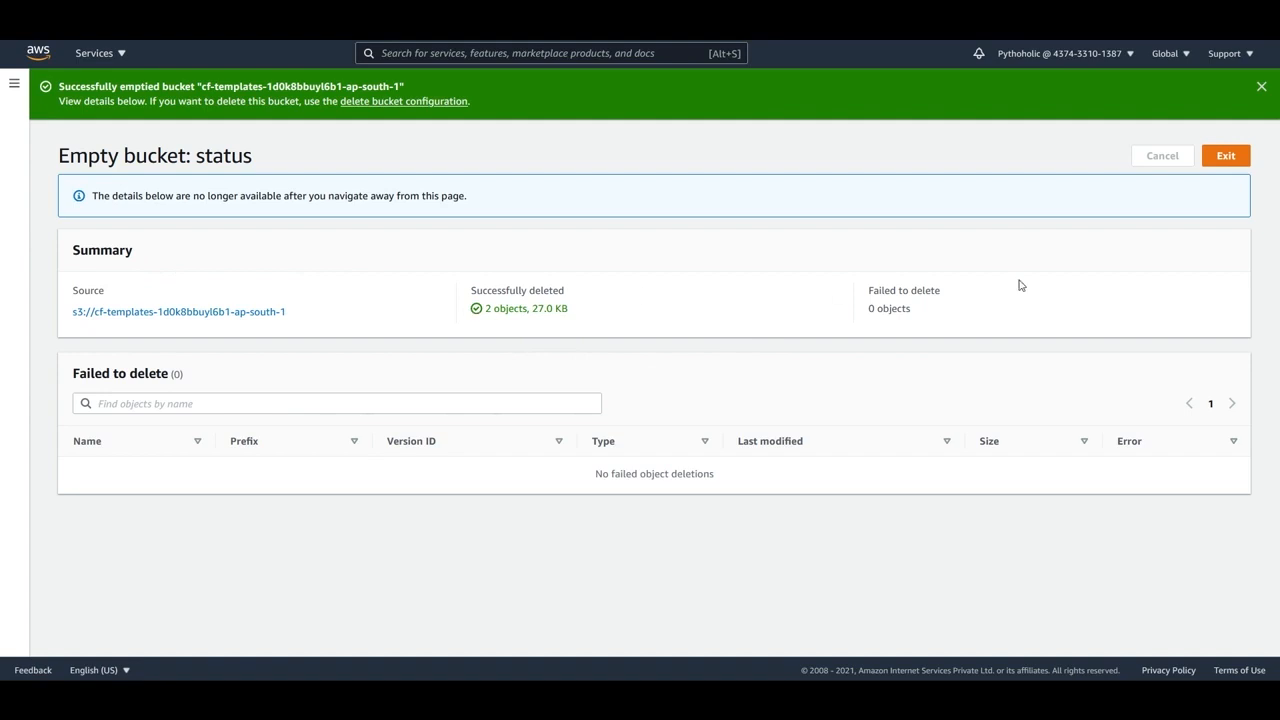
pyautogui.click(1226, 157)
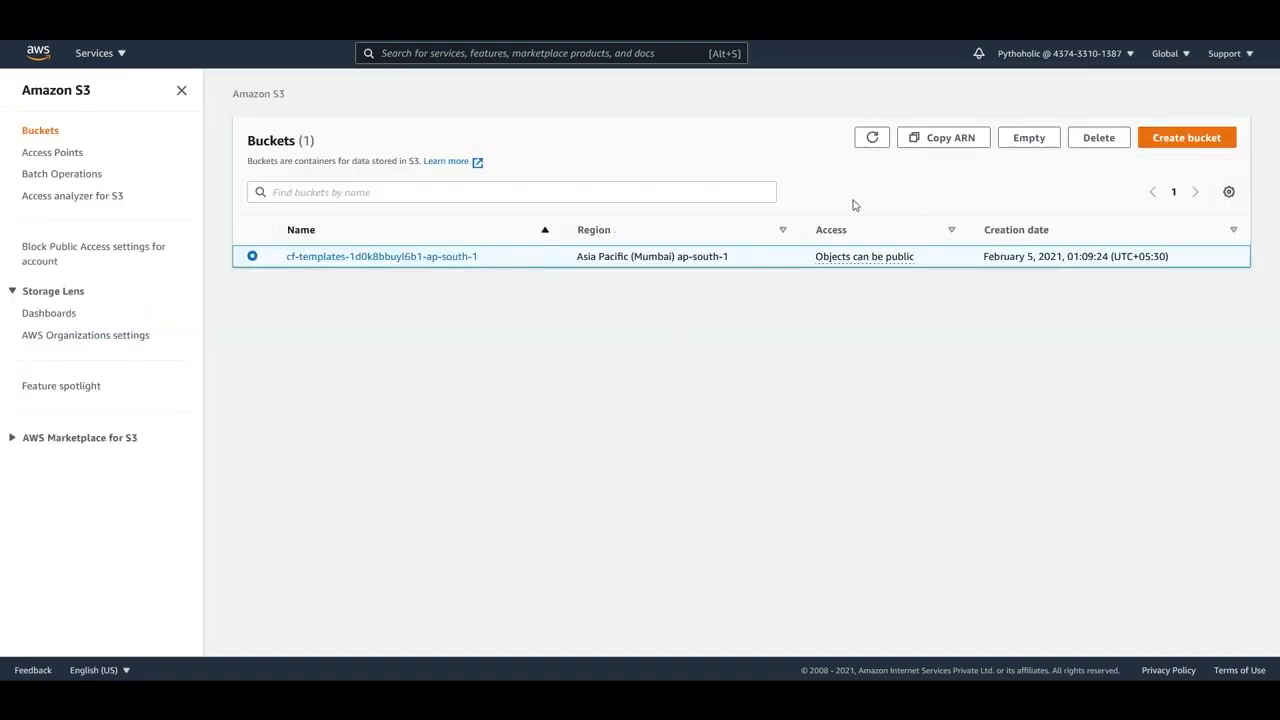
# Step: Delete the emptied cf-templates bucket, confirming with its name cf-templates-1d0k8bbuyl6b1-ap-south-1
pyautogui.click(1097, 141)
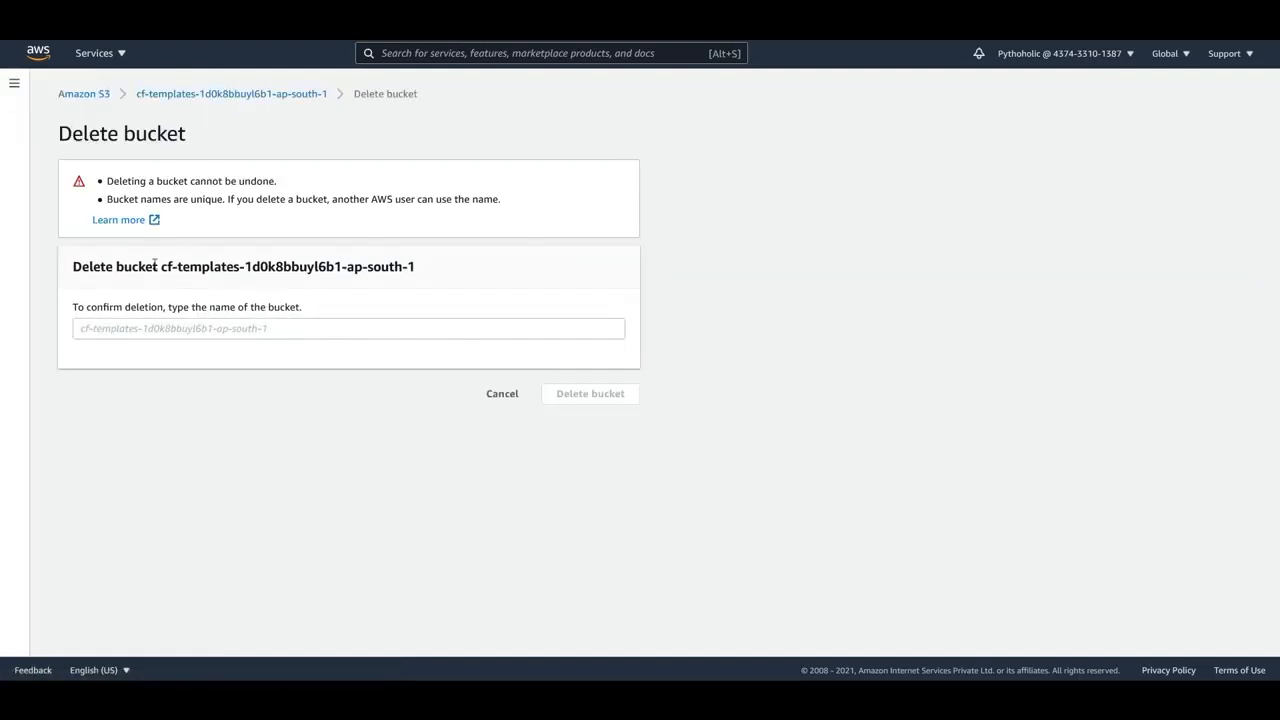
pyautogui.moveTo(162, 268); pyautogui.dragTo(447, 265)
pyautogui.hotkey('ctrl', 'c')
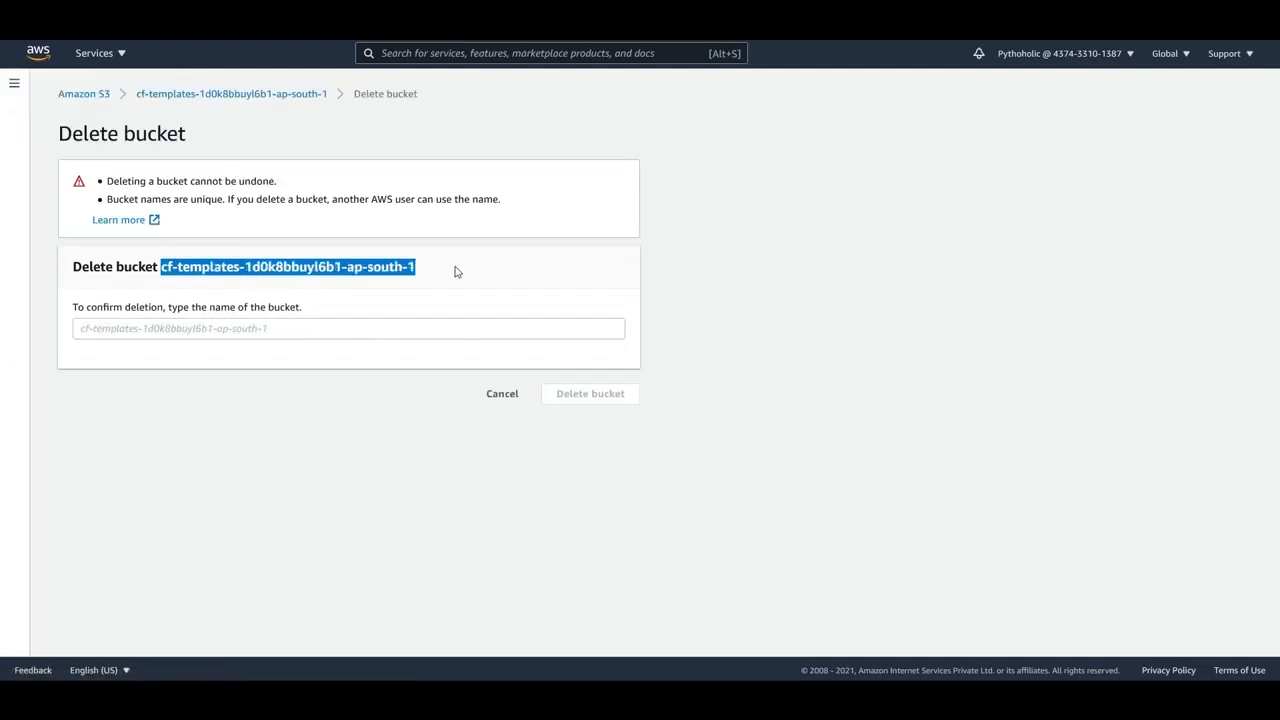
pyautogui.click(249, 329)
pyautogui.hotkey('ctrl', 'v')
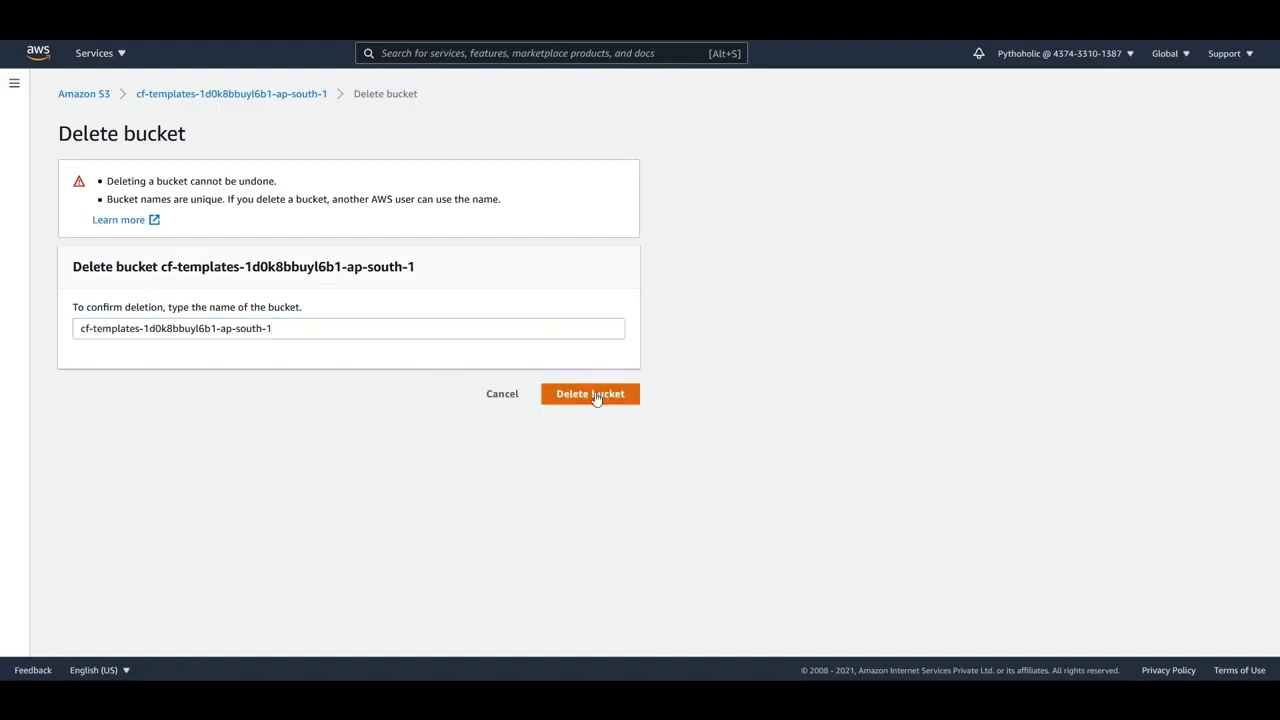
pyautogui.click(594, 394)
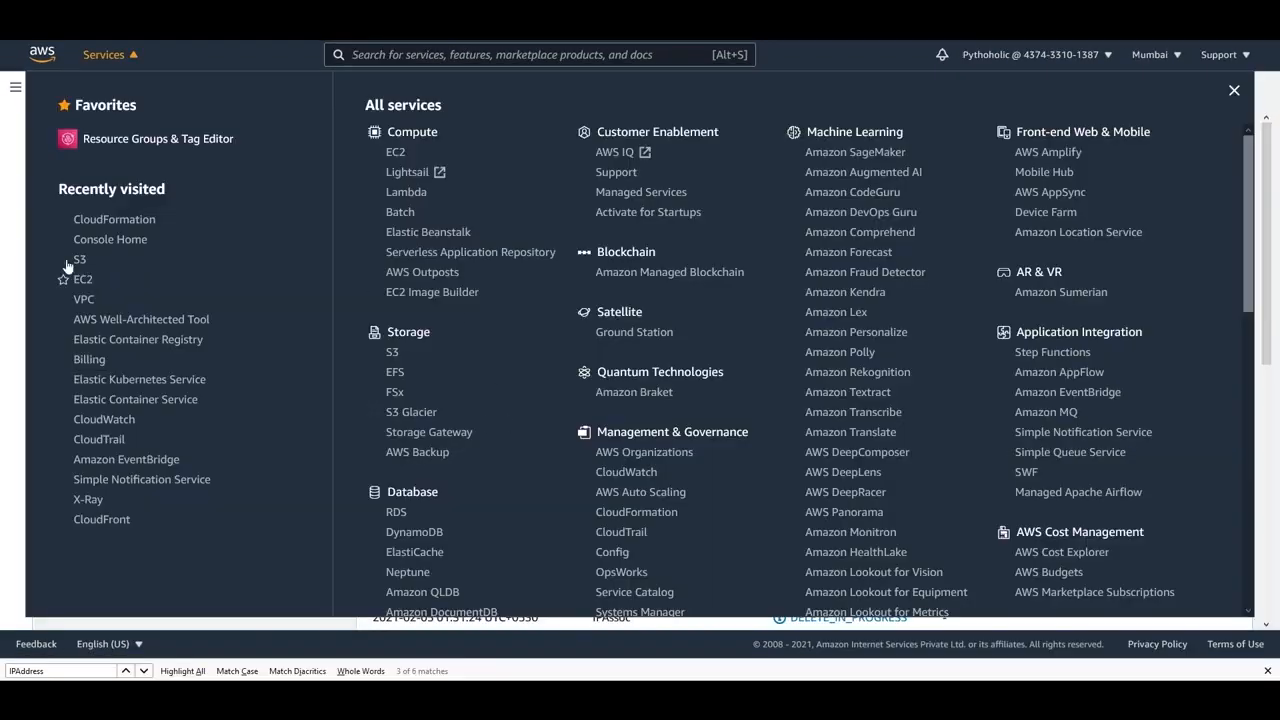
# Step: Go to StackSets in CloudFormation and start creating a new StackSet
pyautogui.click(5, 197)
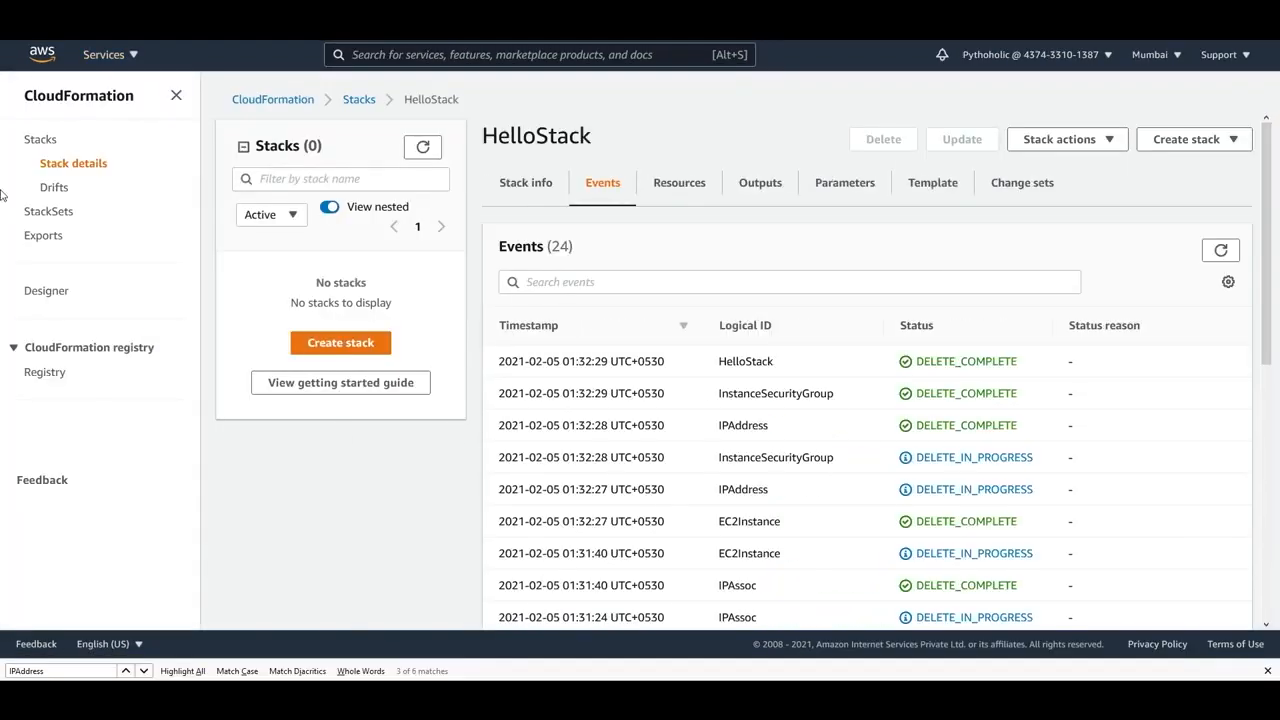
pyautogui.click(49, 212)
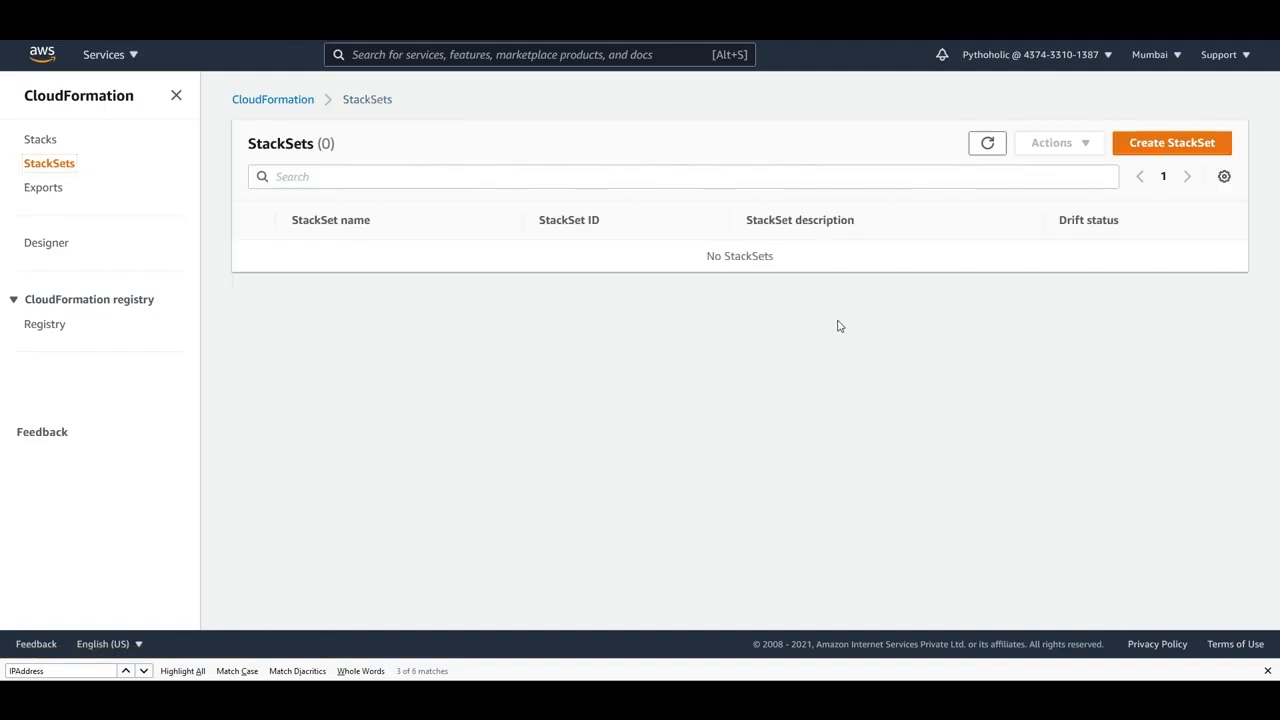
pyautogui.click(1166, 146)
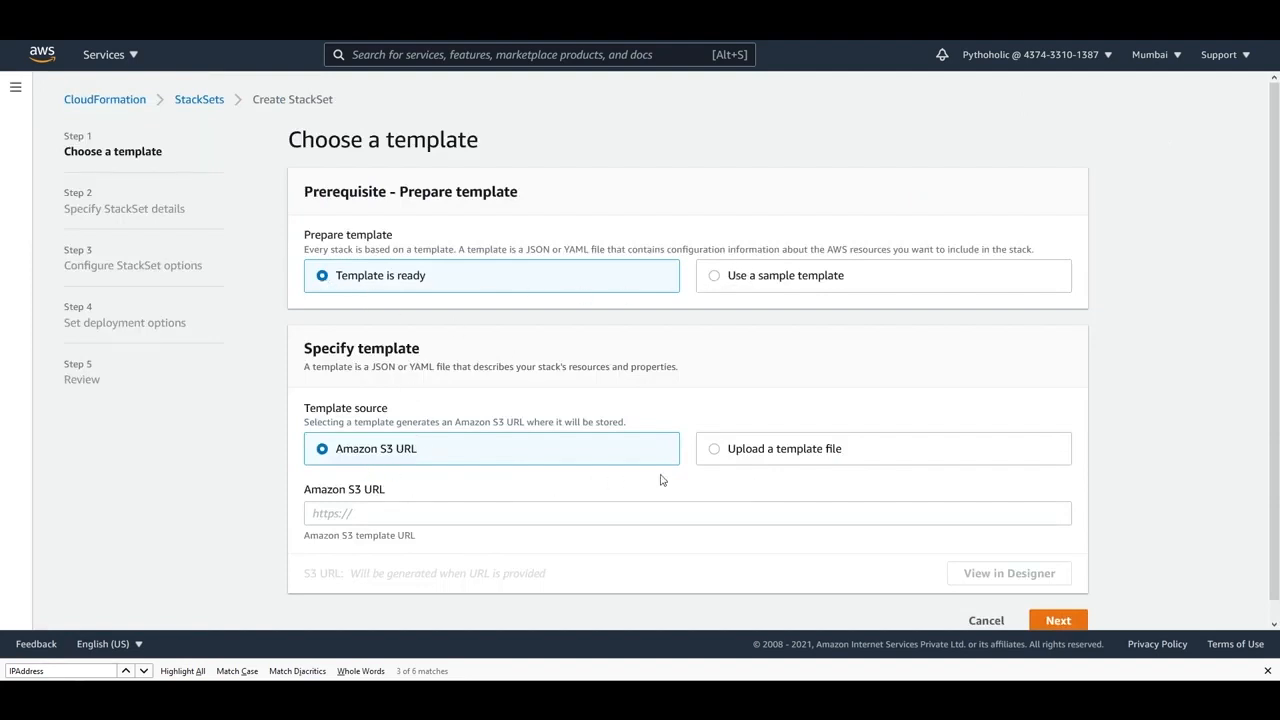
# Step: Upload the EIP_With_Association template file from the Desktop as the StackSet's template source and continue to the StackSet details
pyautogui.click(706, 452)
pyautogui.click(366, 518)
pyautogui.doubleClick(762, 90)
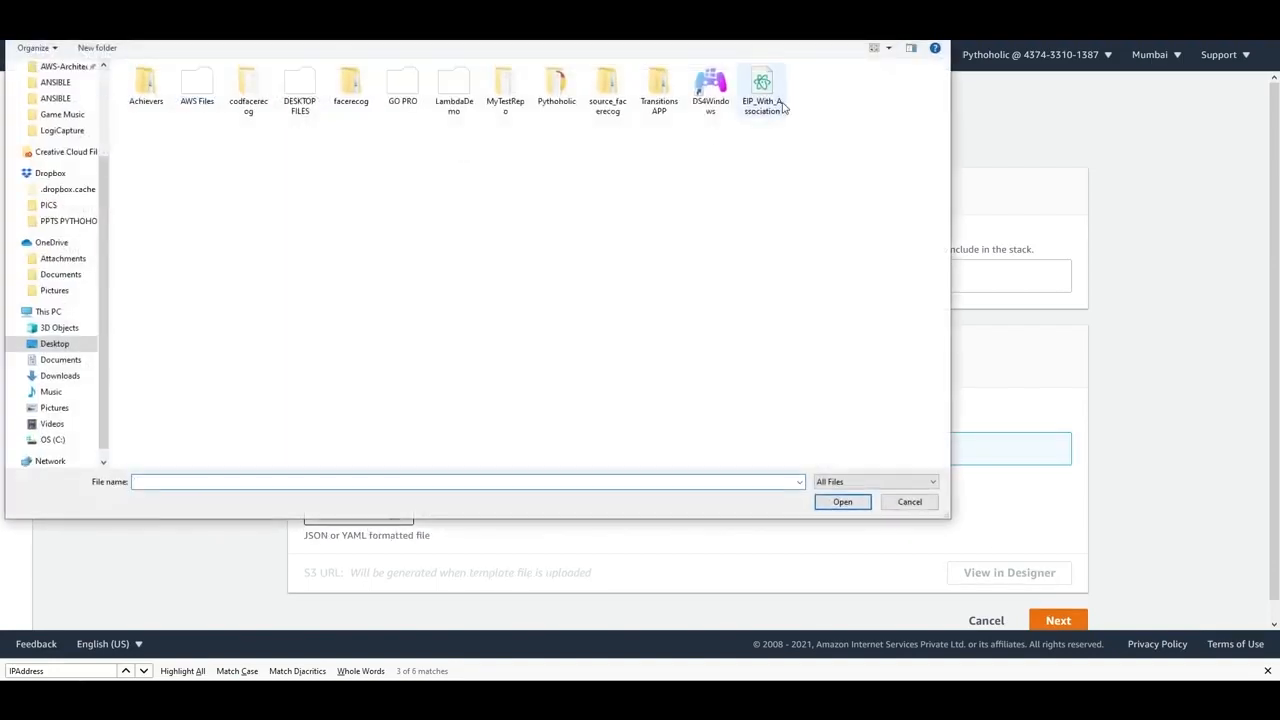
pyautogui.scroll(-1, 1178, 361)
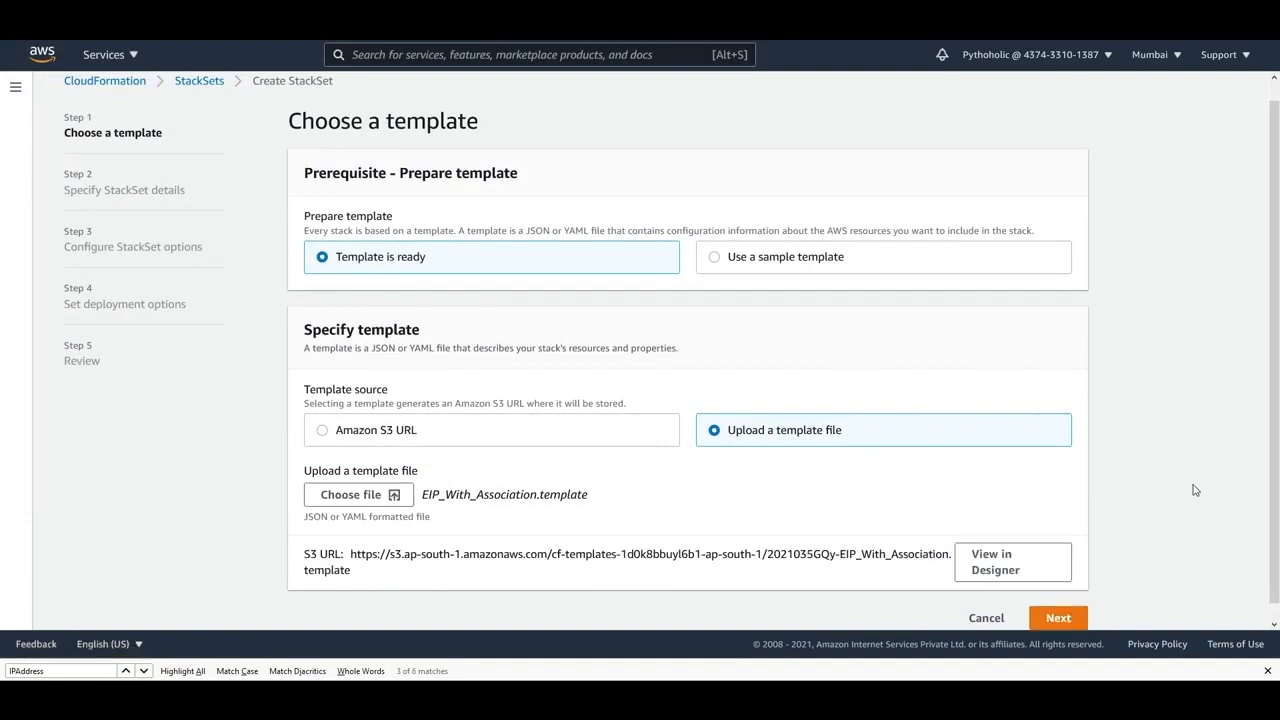
pyautogui.click(1057, 618)
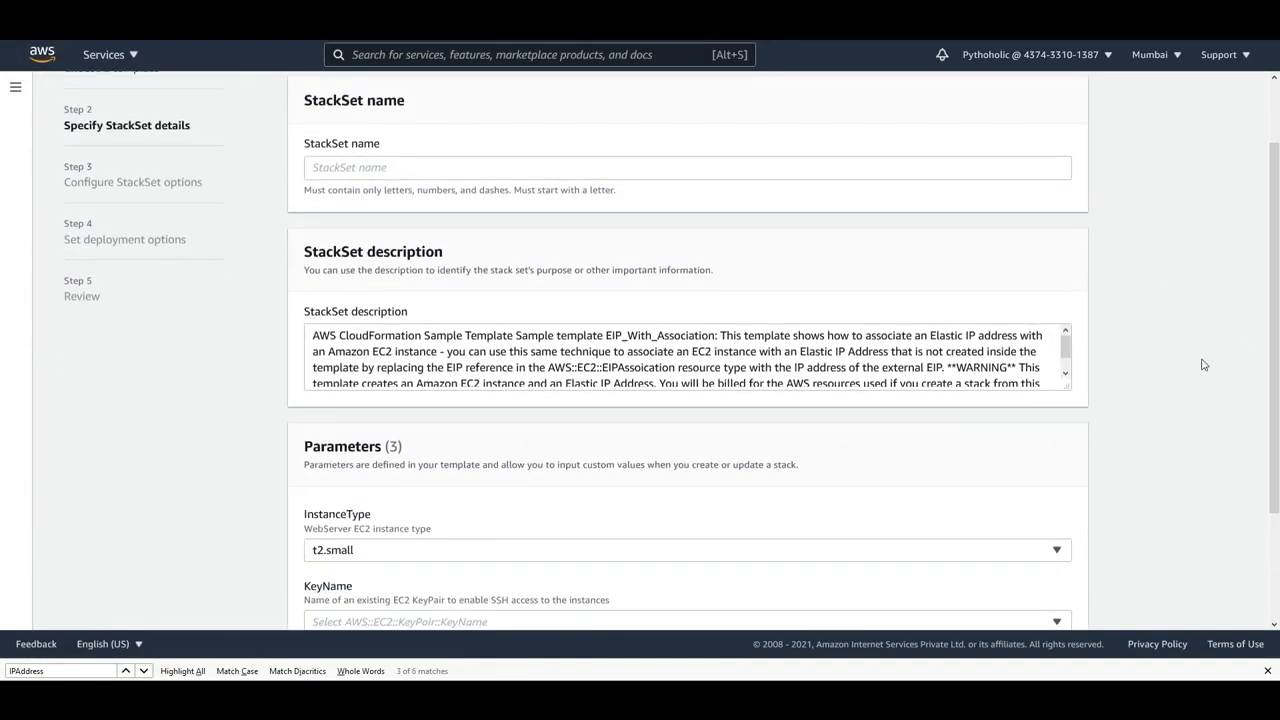
# Step: Set the StackSet's InstanceType parameter to t2.nano and its KeyName parameter to ec2-key
pyautogui.click(443, 250)
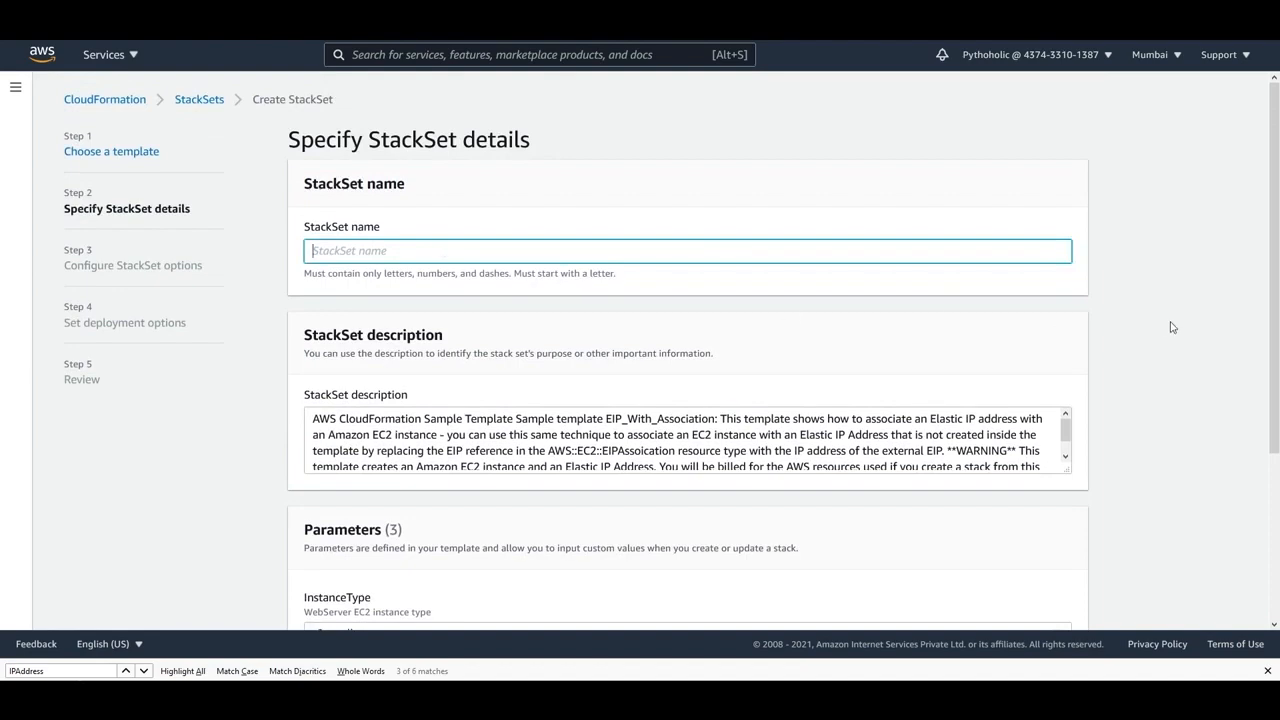
pyautogui.scroll(-4, 1175, 330)
pyautogui.click(450, 413)
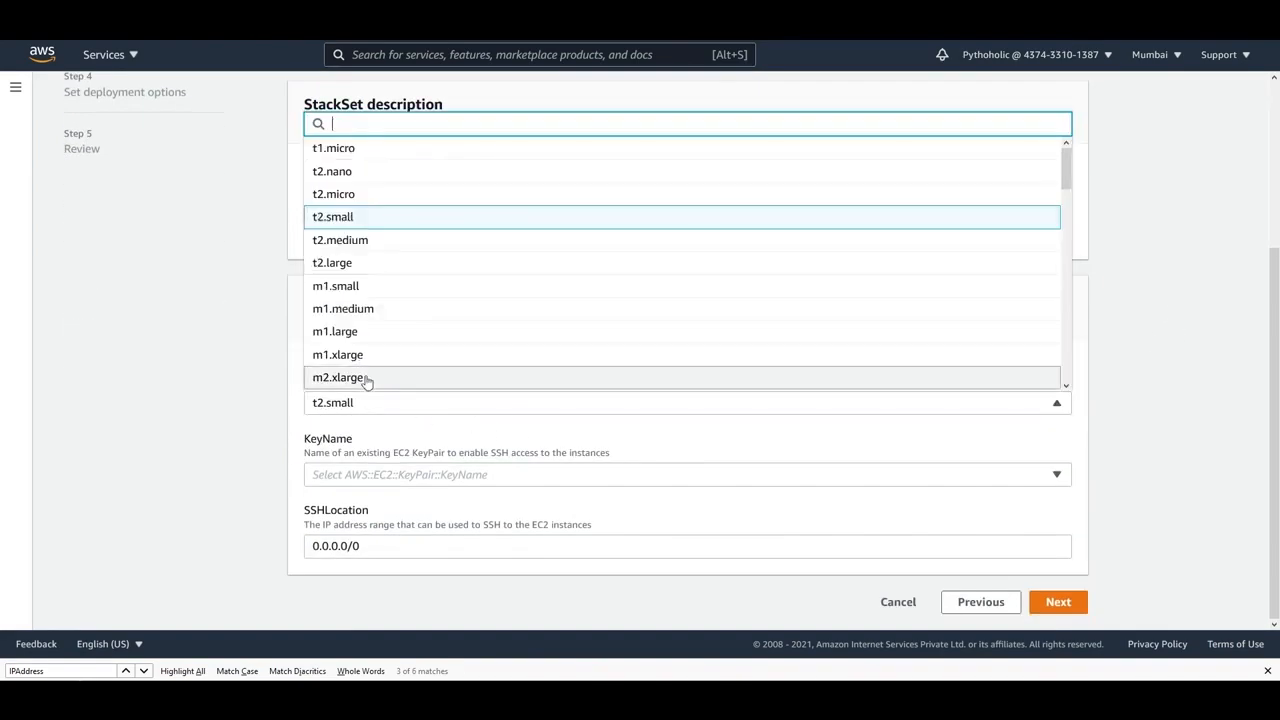
pyautogui.click(372, 172)
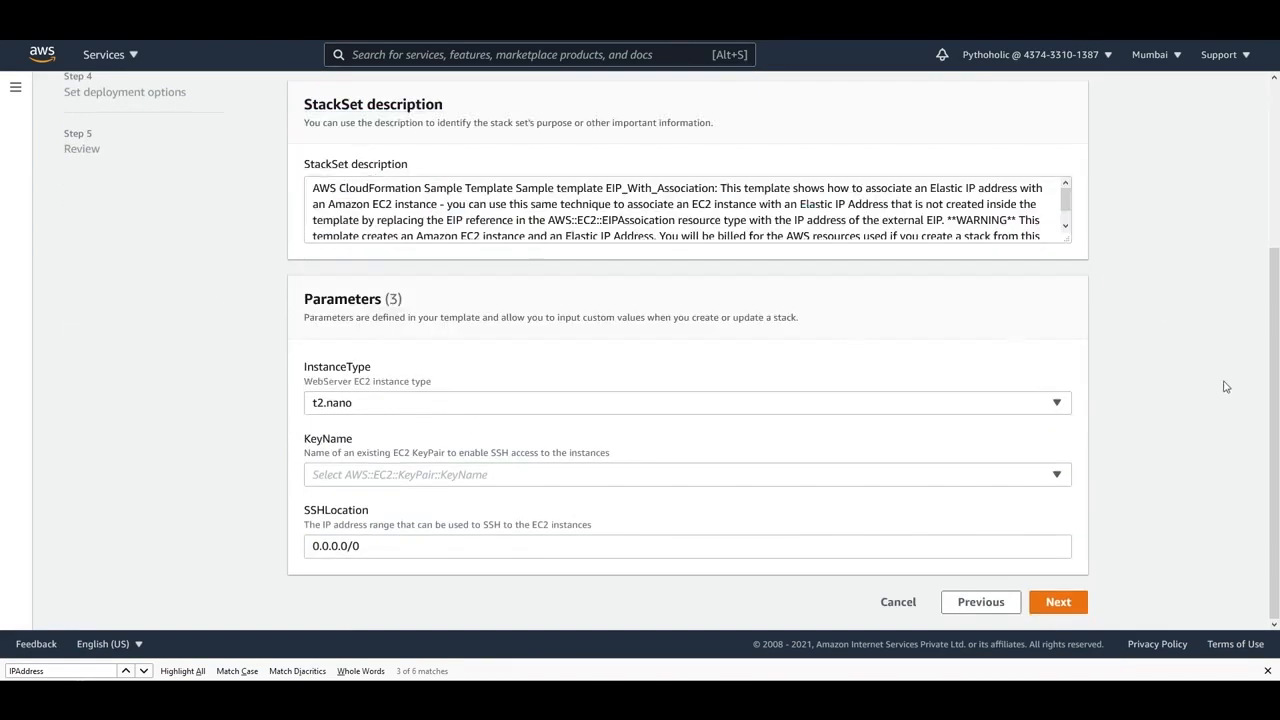
pyautogui.click(414, 476)
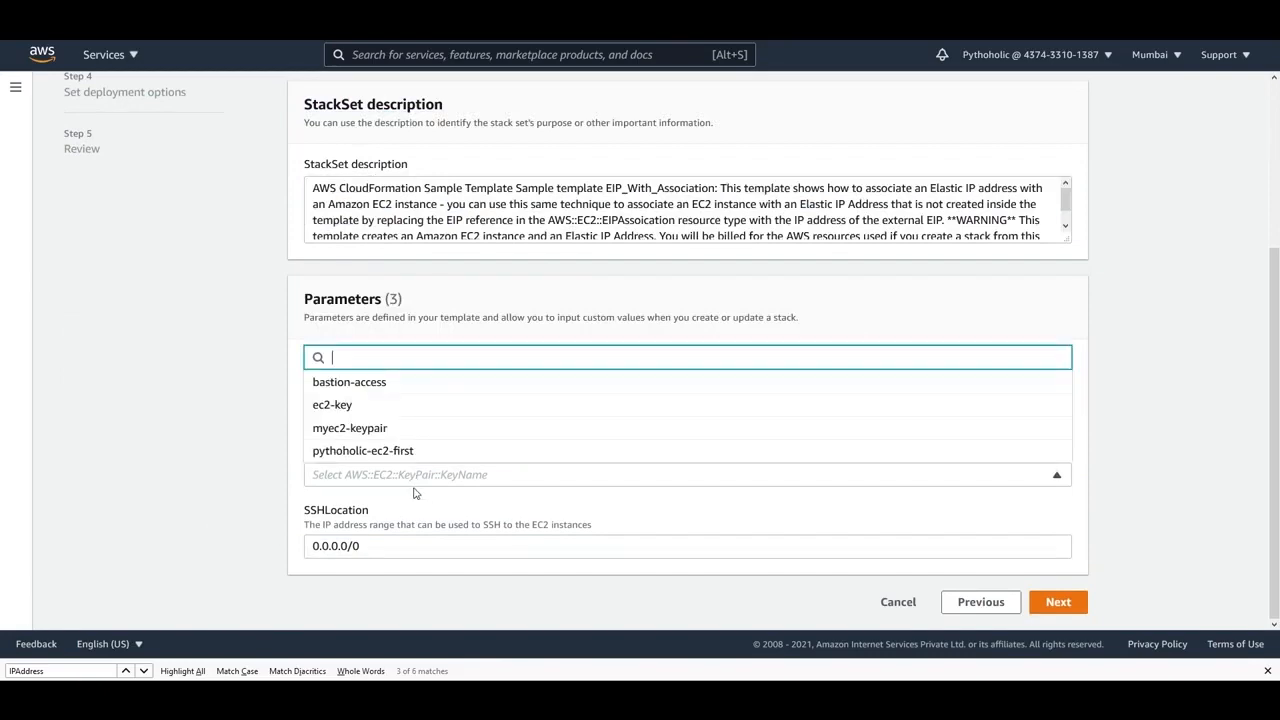
pyautogui.click(372, 408)
# Step: Name the StackSet hello
pyautogui.scroll(3, 410, 400)
pyautogui.click(417, 253)
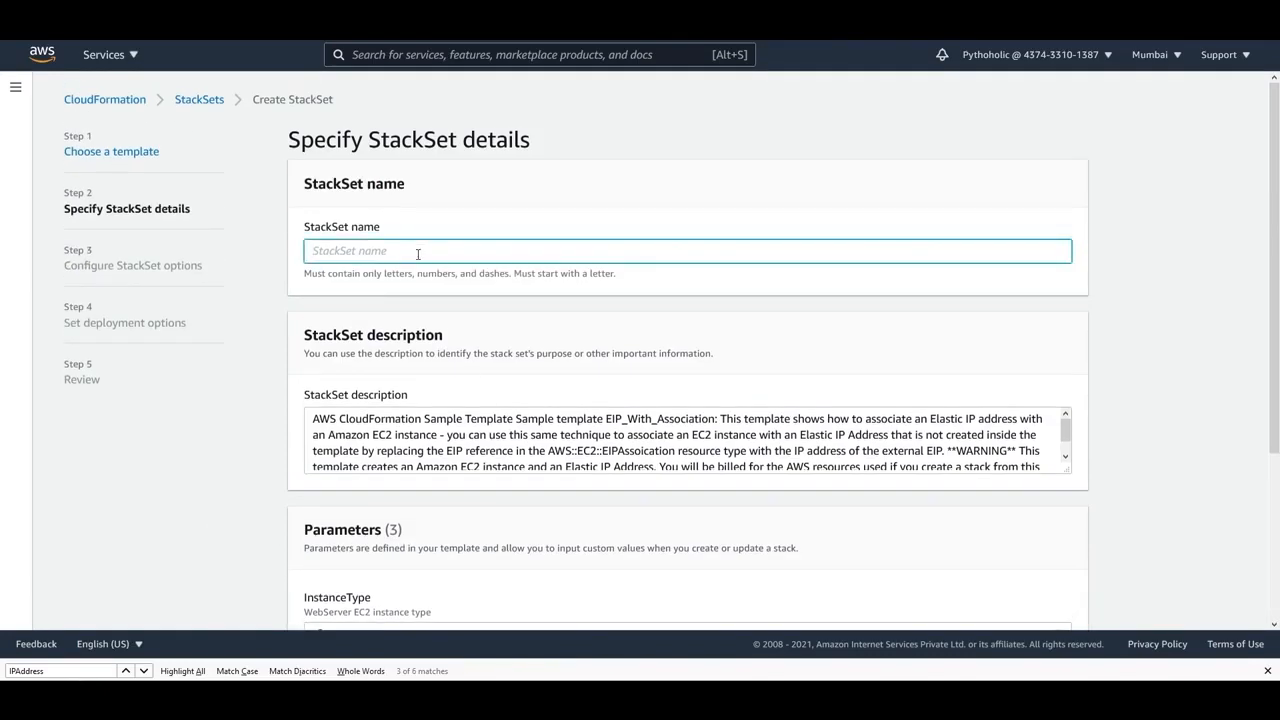
pyautogui.write('hello')
pyautogui.click(1157, 287)
# Step: Review the StackSet's name, description and parameters, and continue to the StackSet options
pyautogui.moveTo(303, 185); pyautogui.dragTo(447, 189)
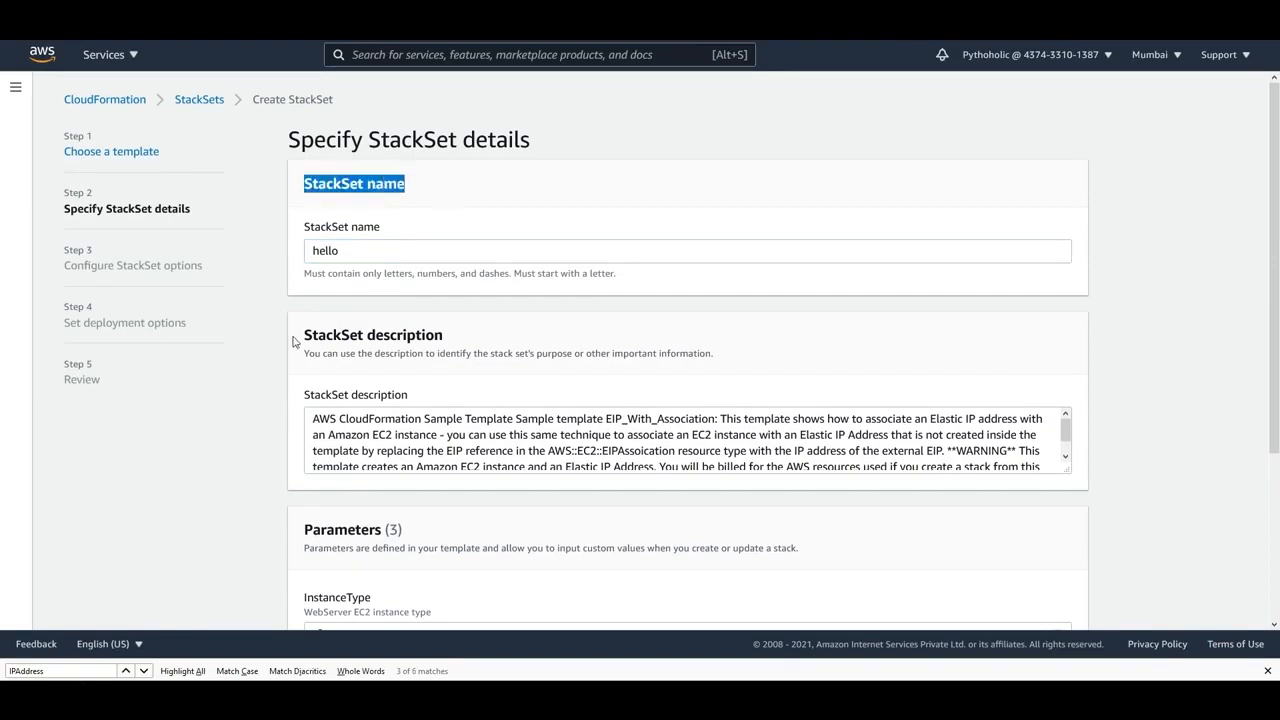
pyautogui.moveTo(295, 342); pyautogui.dragTo(503, 346)
pyautogui.scroll(-3, 1157, 393)
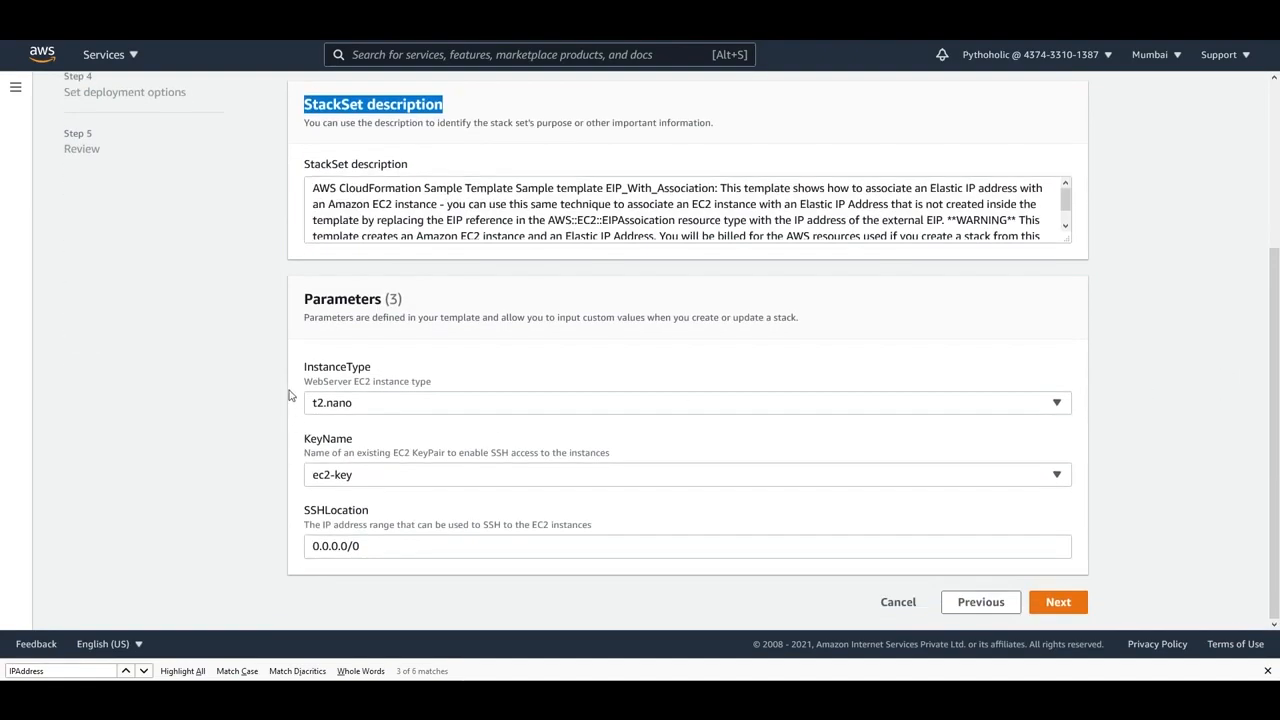
pyautogui.moveTo(300, 297); pyautogui.dragTo(465, 304)
pyautogui.click(1057, 602)
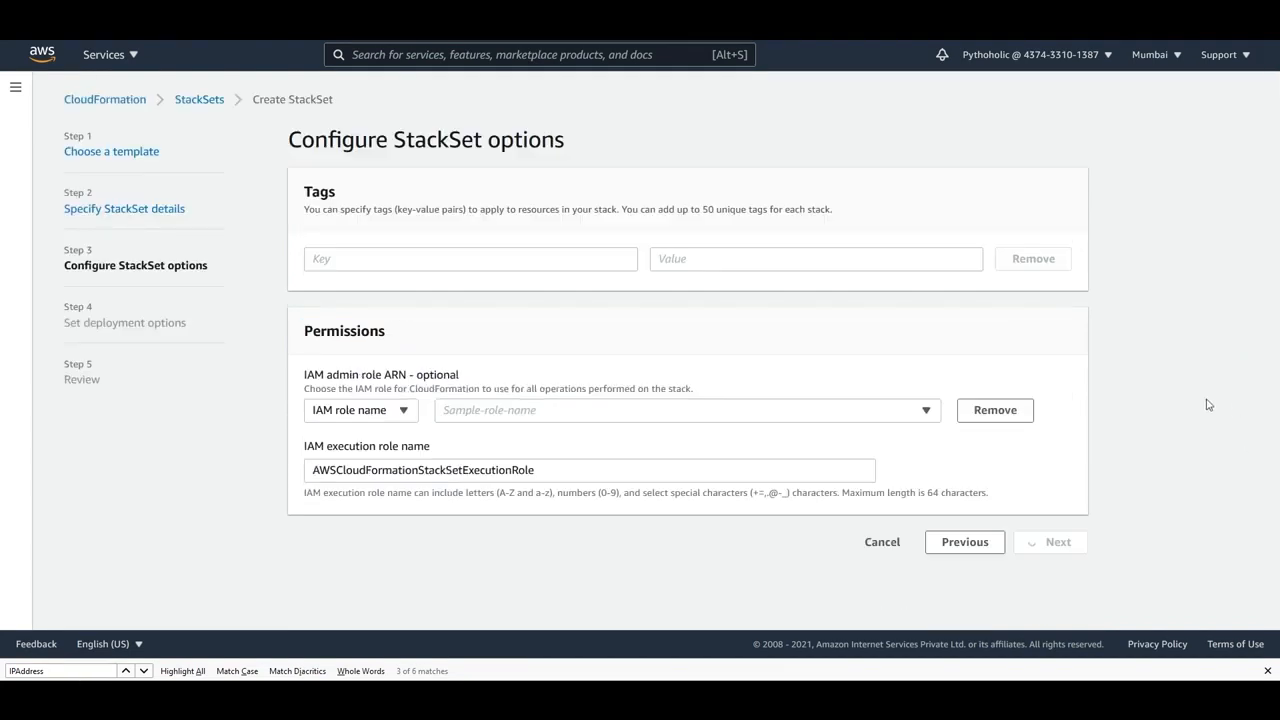
# Step: Examine the tags, IAM admin role and execution role settings, and continue to the deployment options with the defaults
pyautogui.click(456, 267)
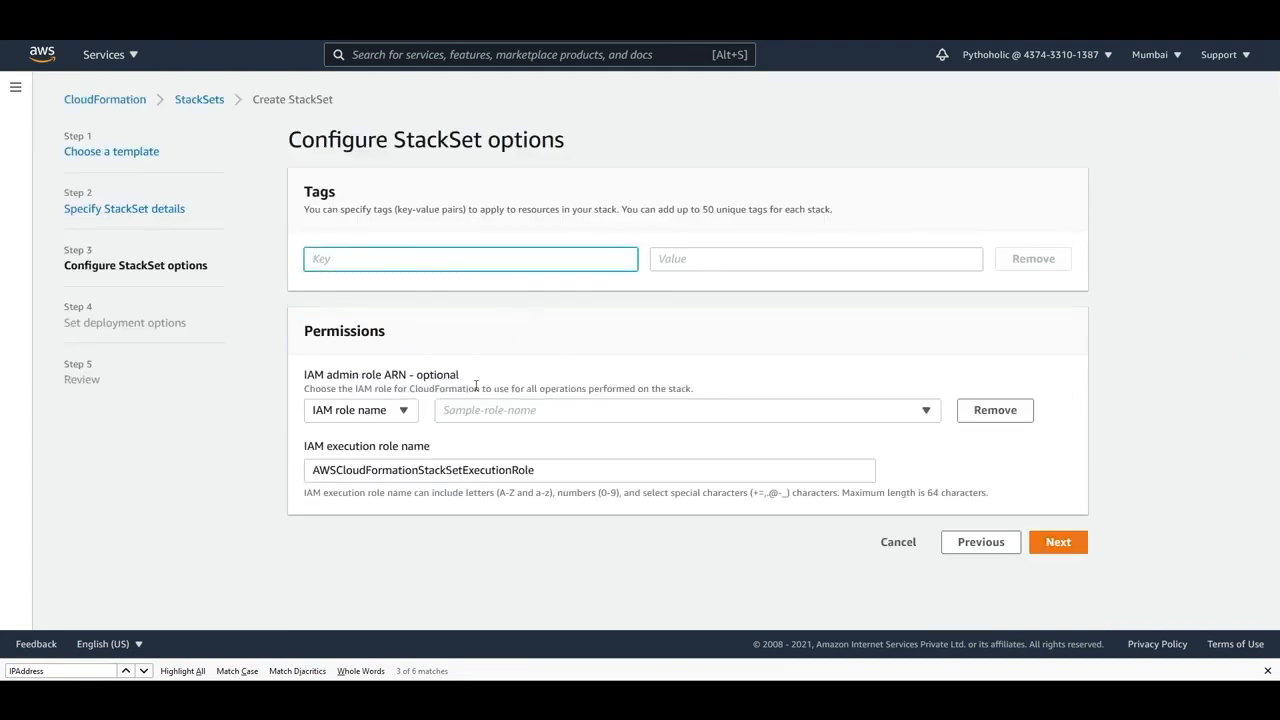
pyautogui.click(392, 414)
pyautogui.click(345, 433)
pyautogui.click(603, 412)
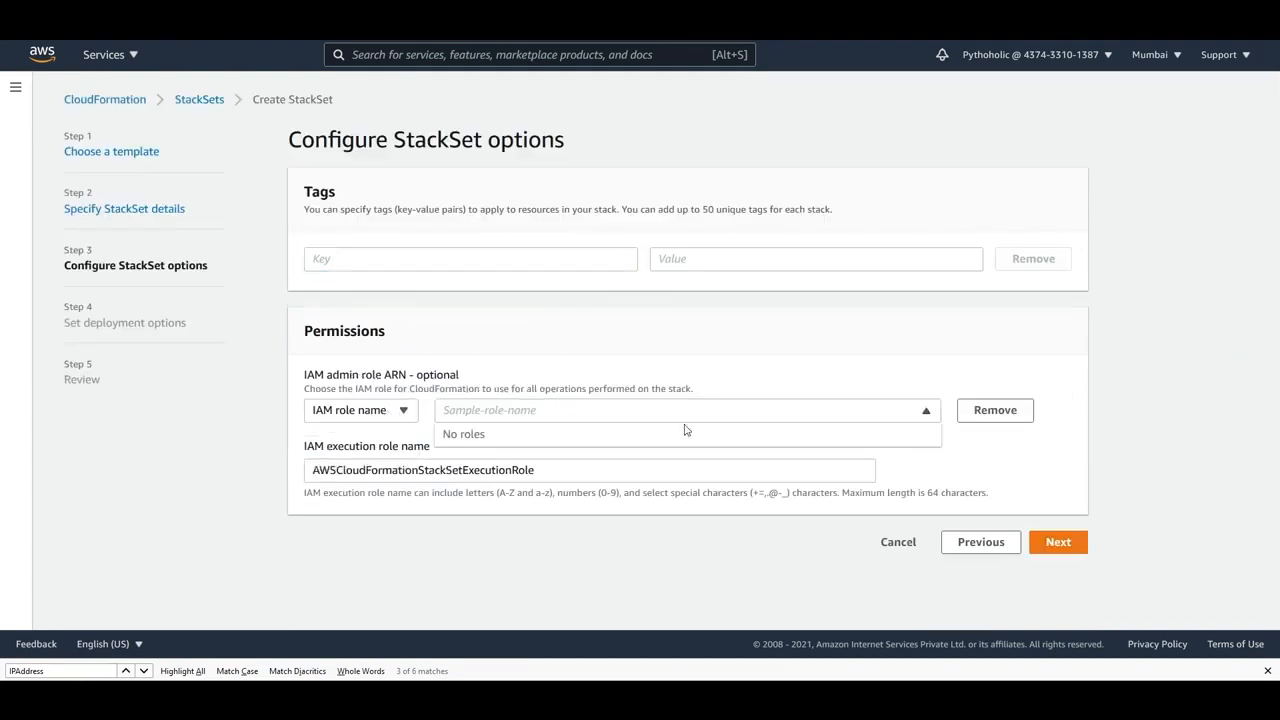
pyautogui.click(1120, 396)
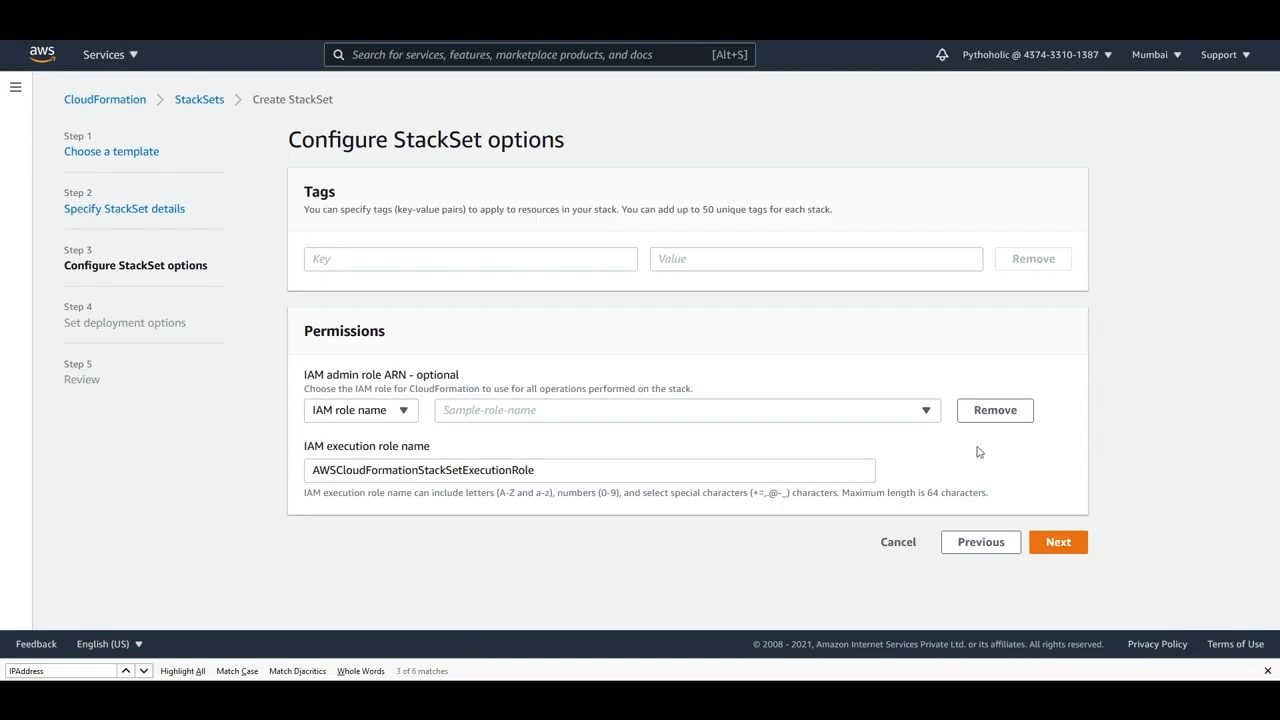
pyautogui.click(569, 471)
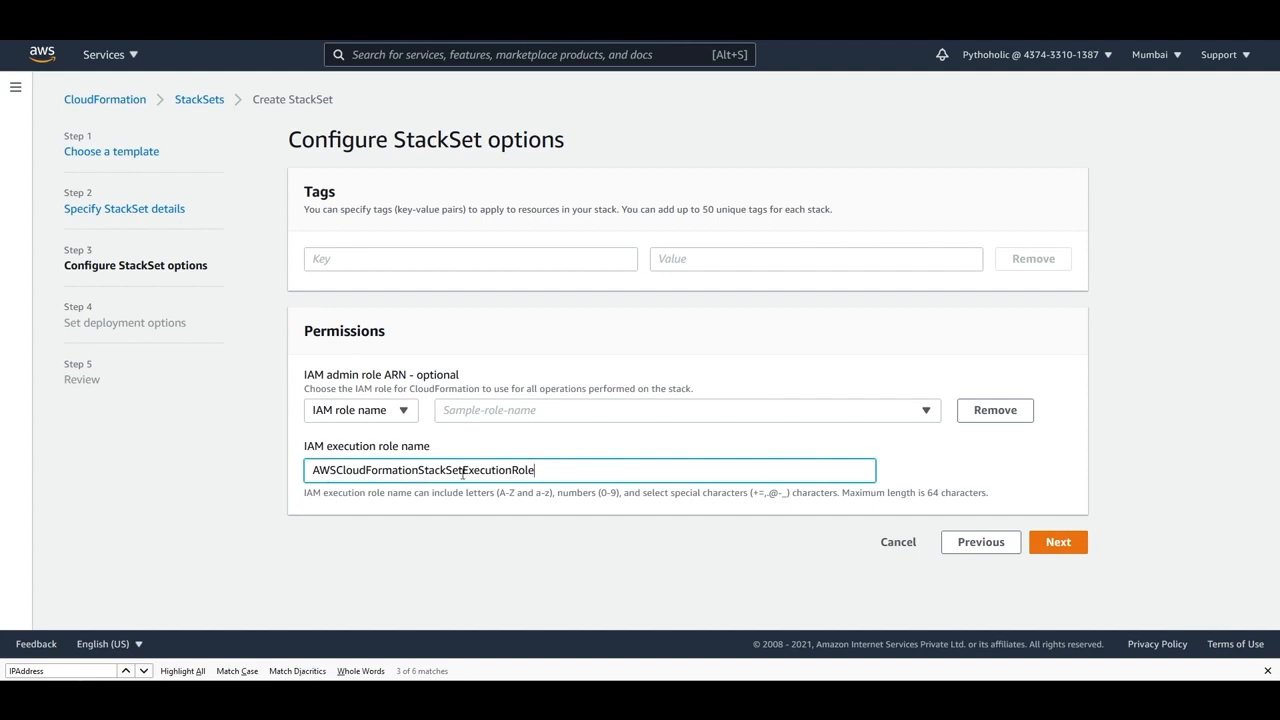
pyautogui.click(1098, 503)
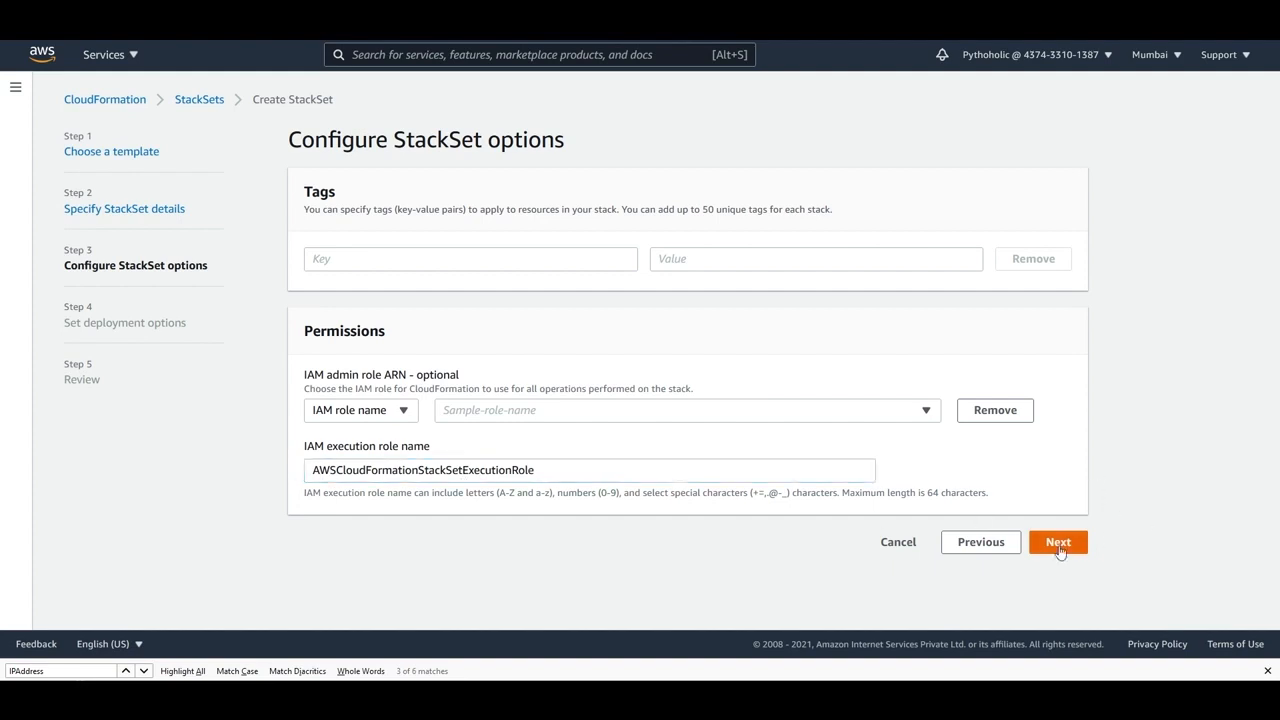
pyautogui.click(1059, 542)
# Step: Set the StackSet's deployment locations to organizational units after examining the account numbers field
pyautogui.scroll(-1, 1150, 364)
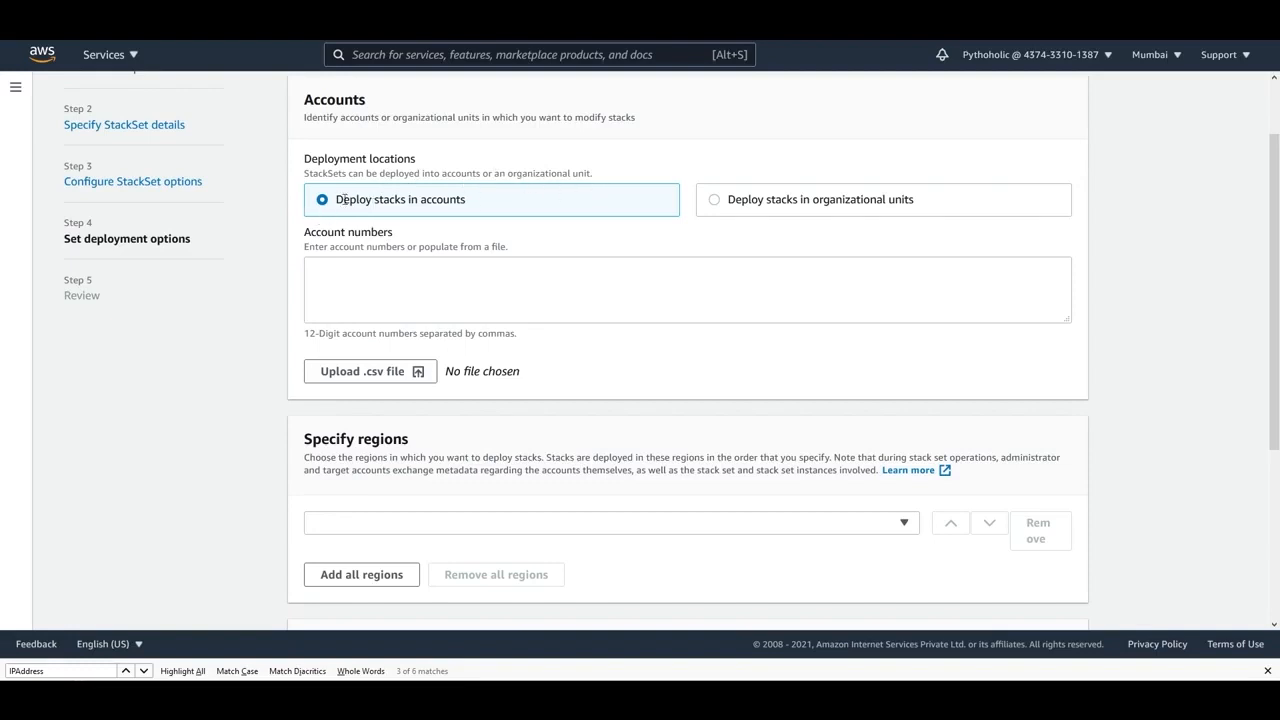
pyautogui.click(397, 268)
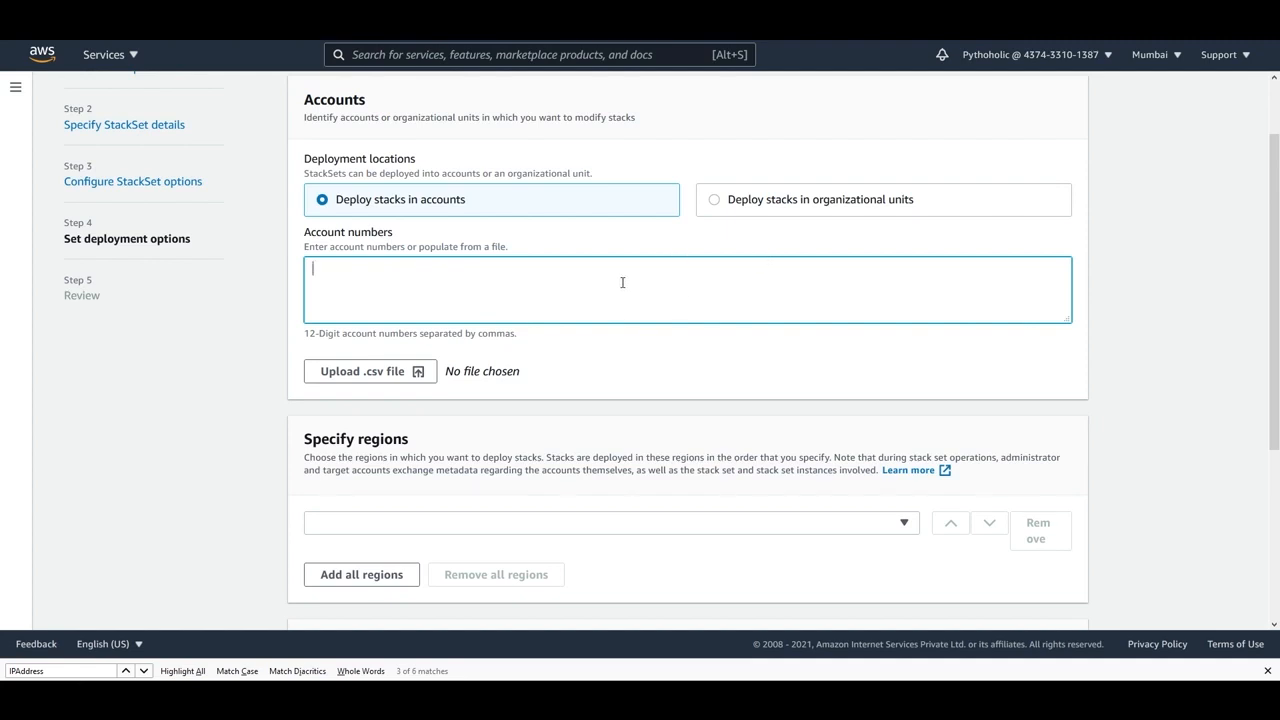
pyautogui.click(715, 201)
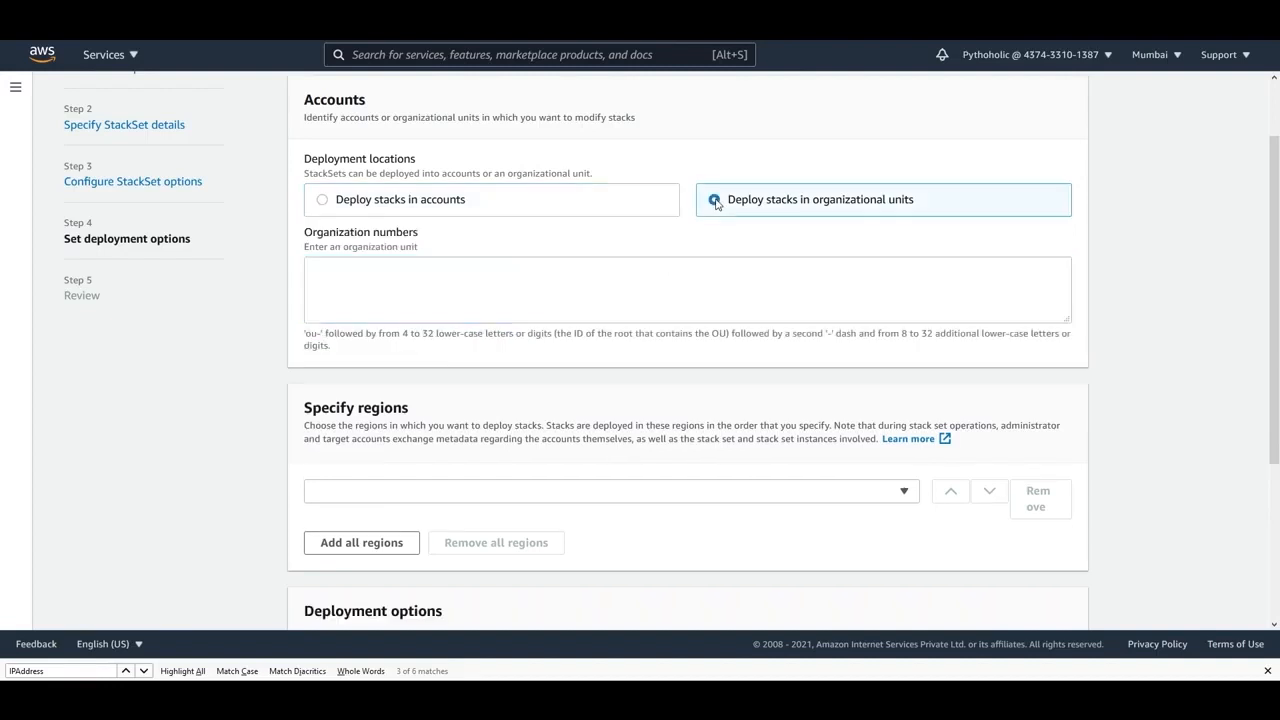
# Step: Set the StackSet's deployment locations back to accounts and enter the AWS account number
pyautogui.click(394, 291)
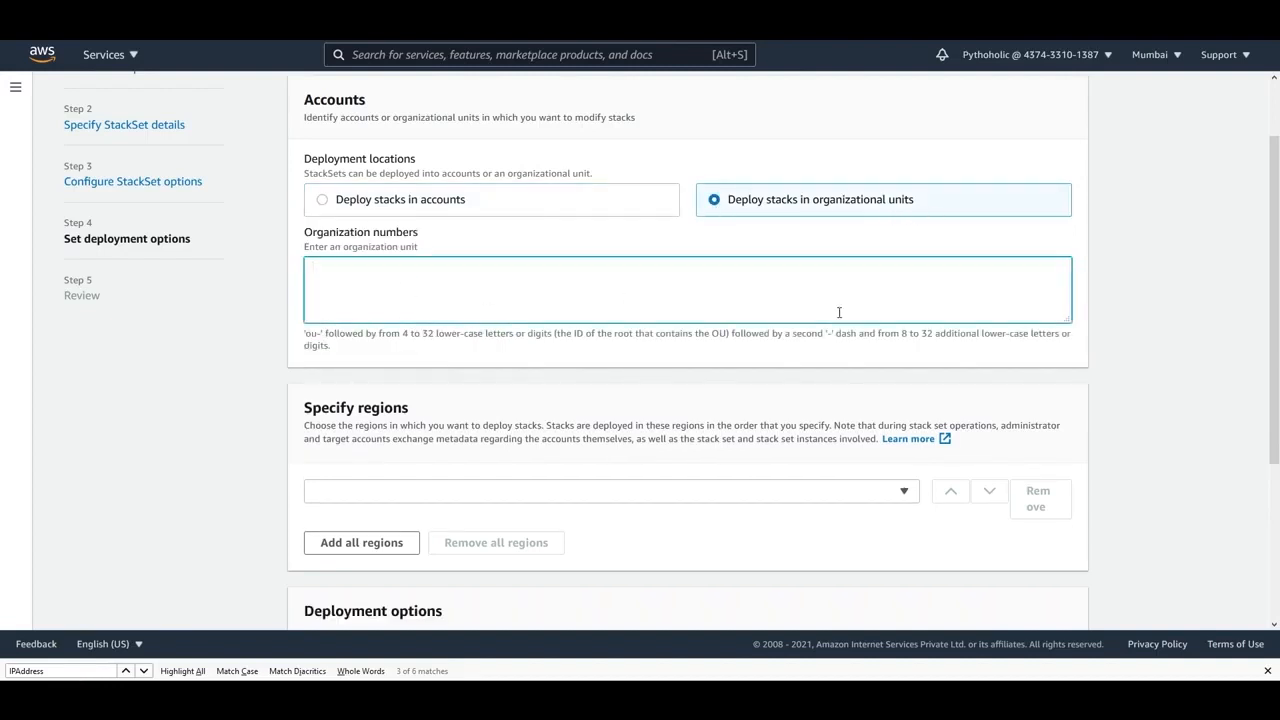
pyautogui.click(477, 197)
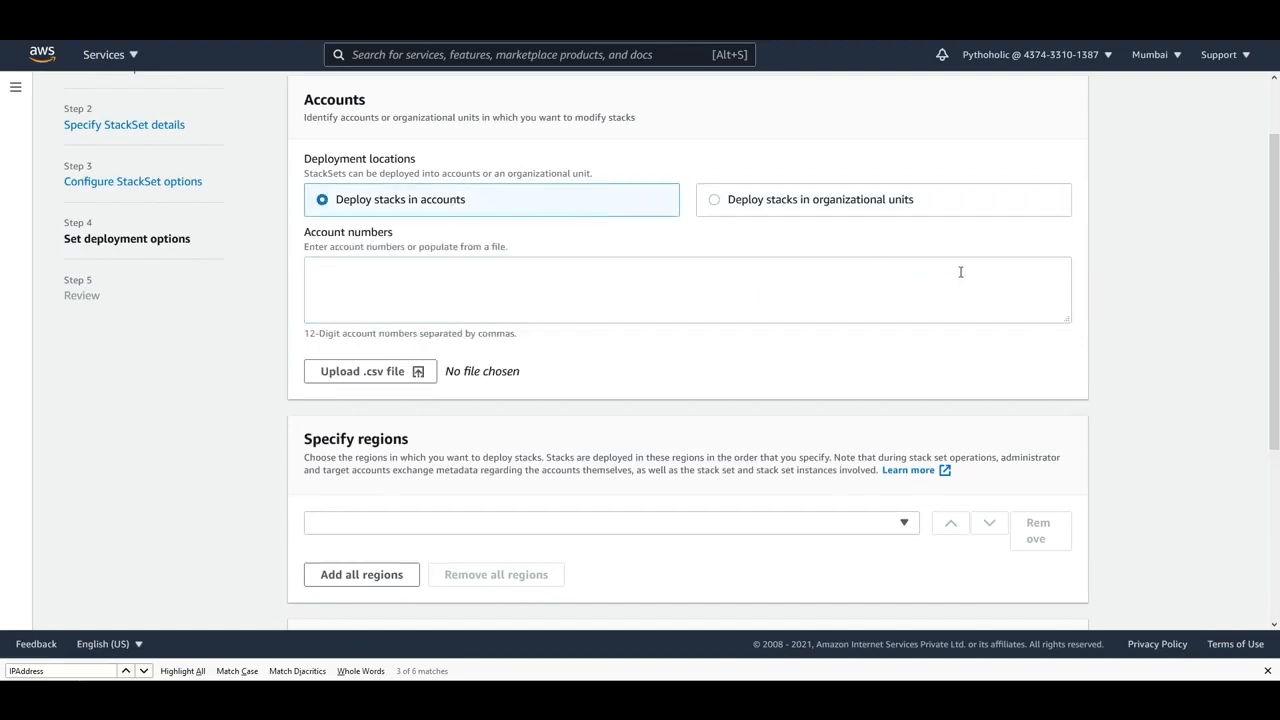
pyautogui.scroll(-2, 1151, 291)
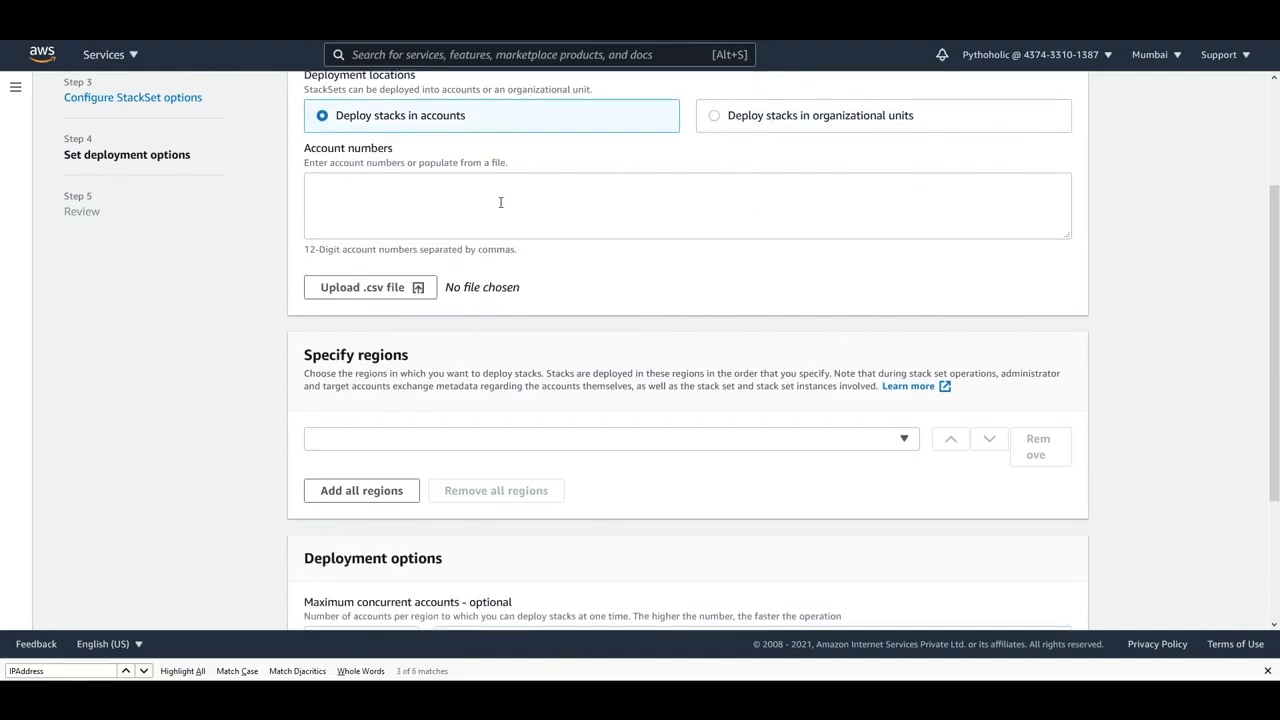
pyautogui.click(501, 202)
# Step: Add Asia Pacific (Mumbai), Asia Pacific (Hong Kong) and EU (Ireland) as the deployment regions, in that order
pyautogui.scroll(-3, 1176, 305)
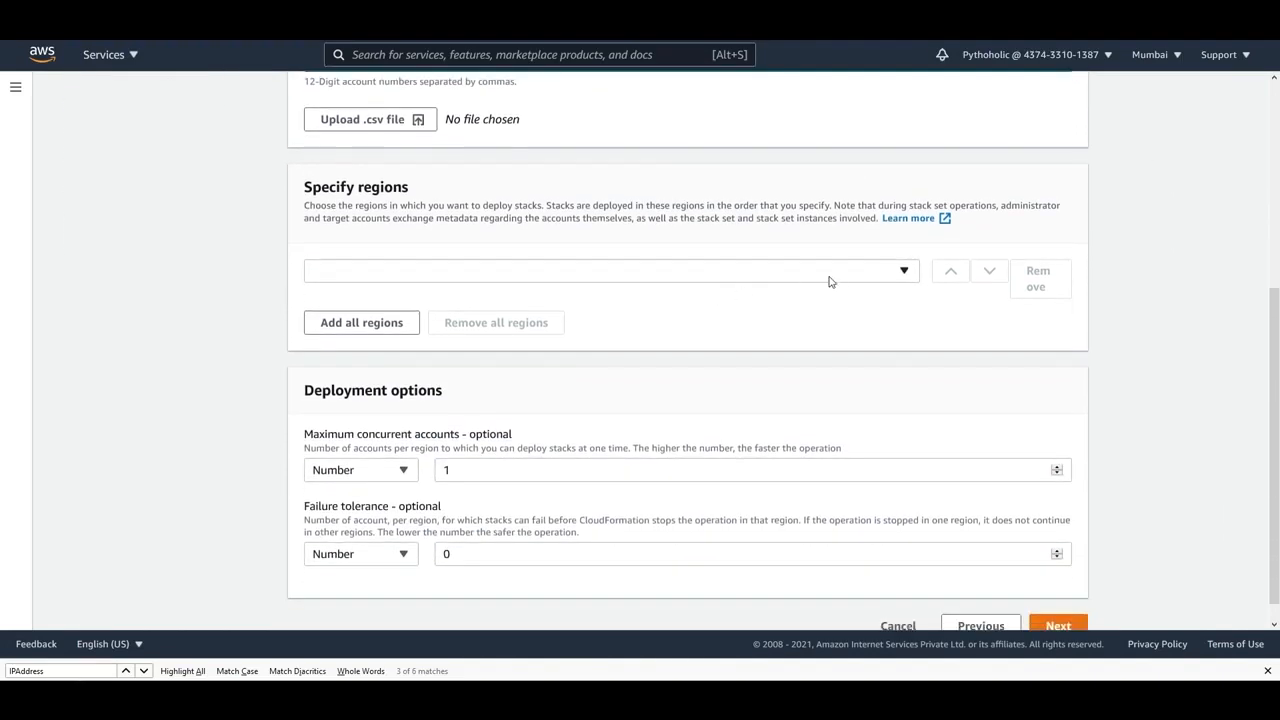
pyautogui.click(828, 271)
pyautogui.click(506, 386)
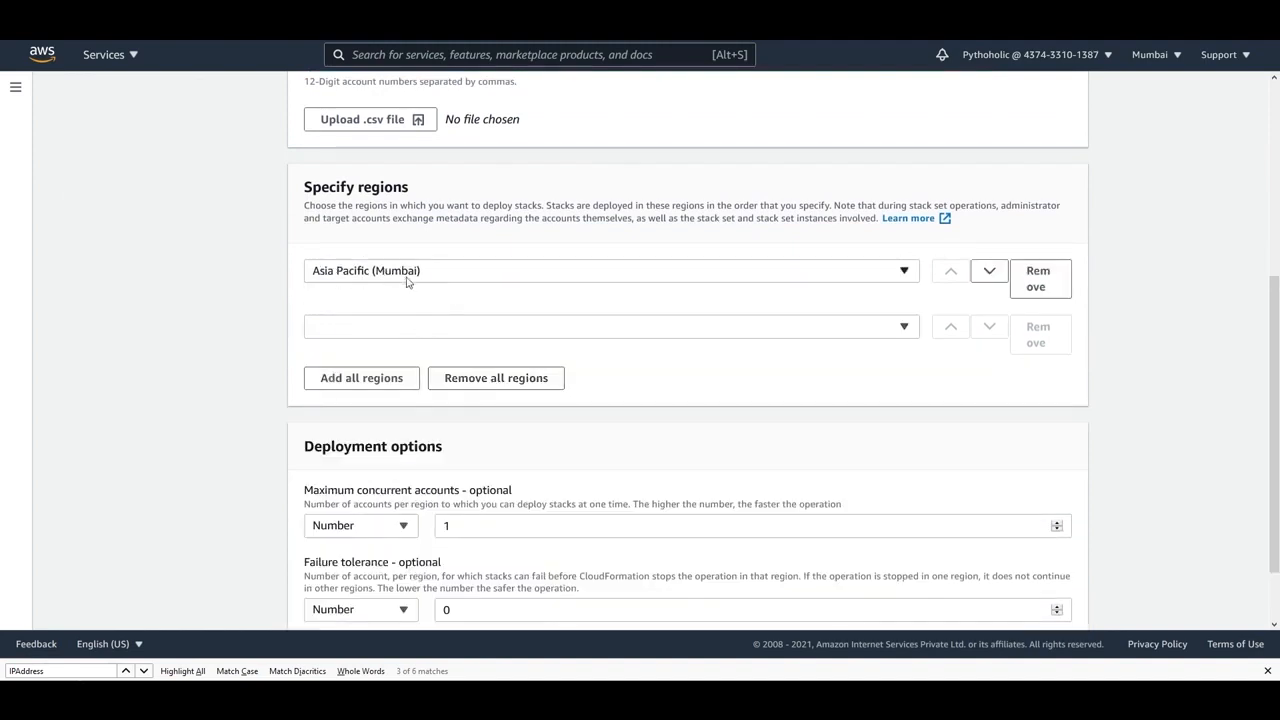
pyautogui.click(873, 331)
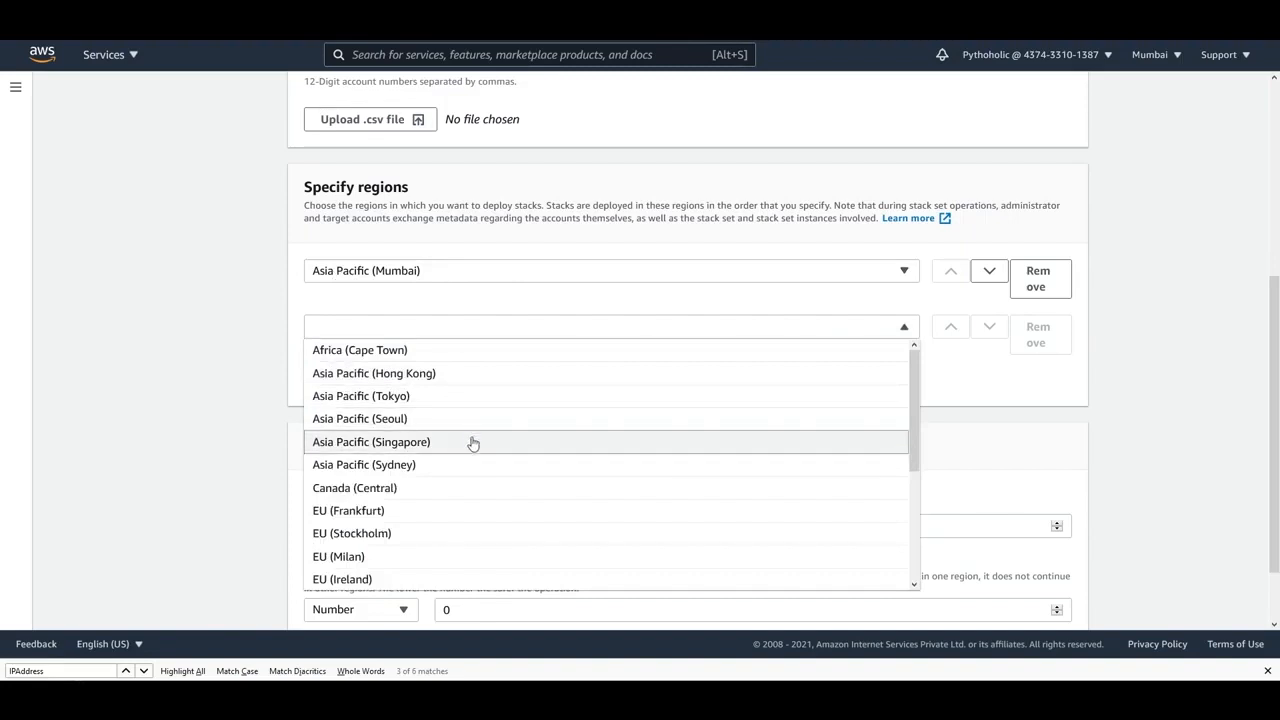
pyautogui.click(498, 376)
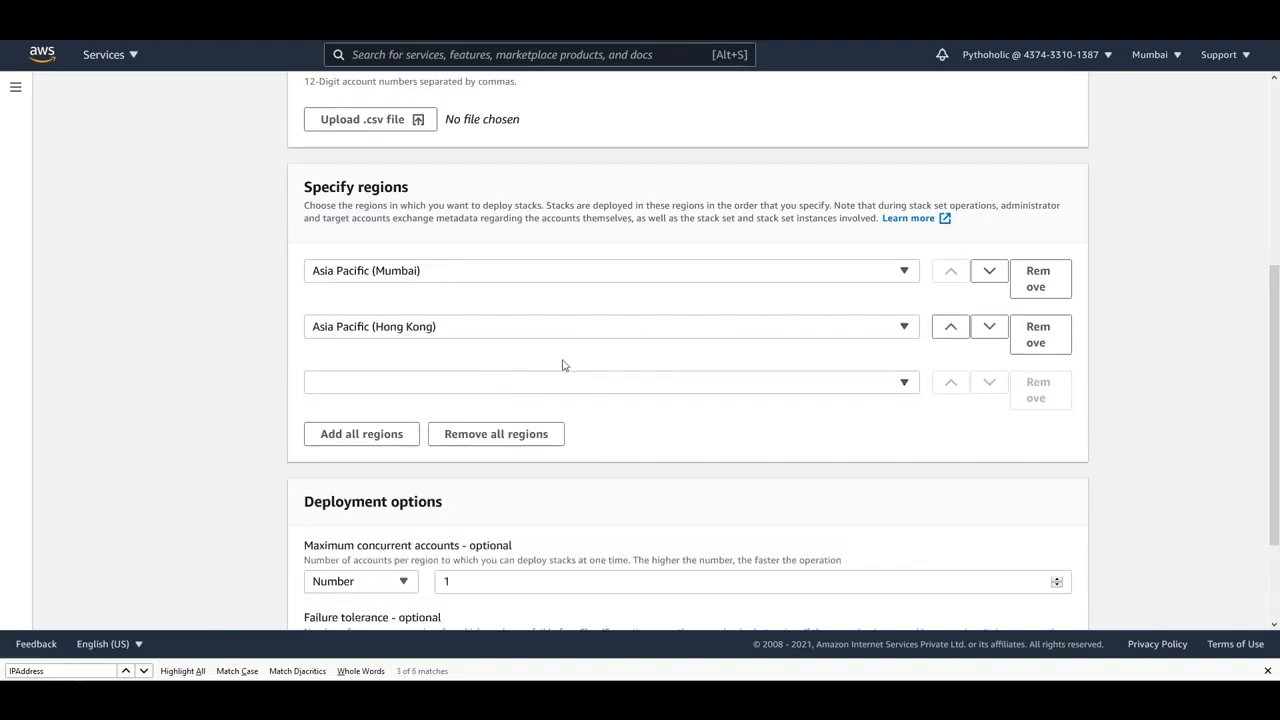
pyautogui.click(562, 383)
pyautogui.click(414, 335)
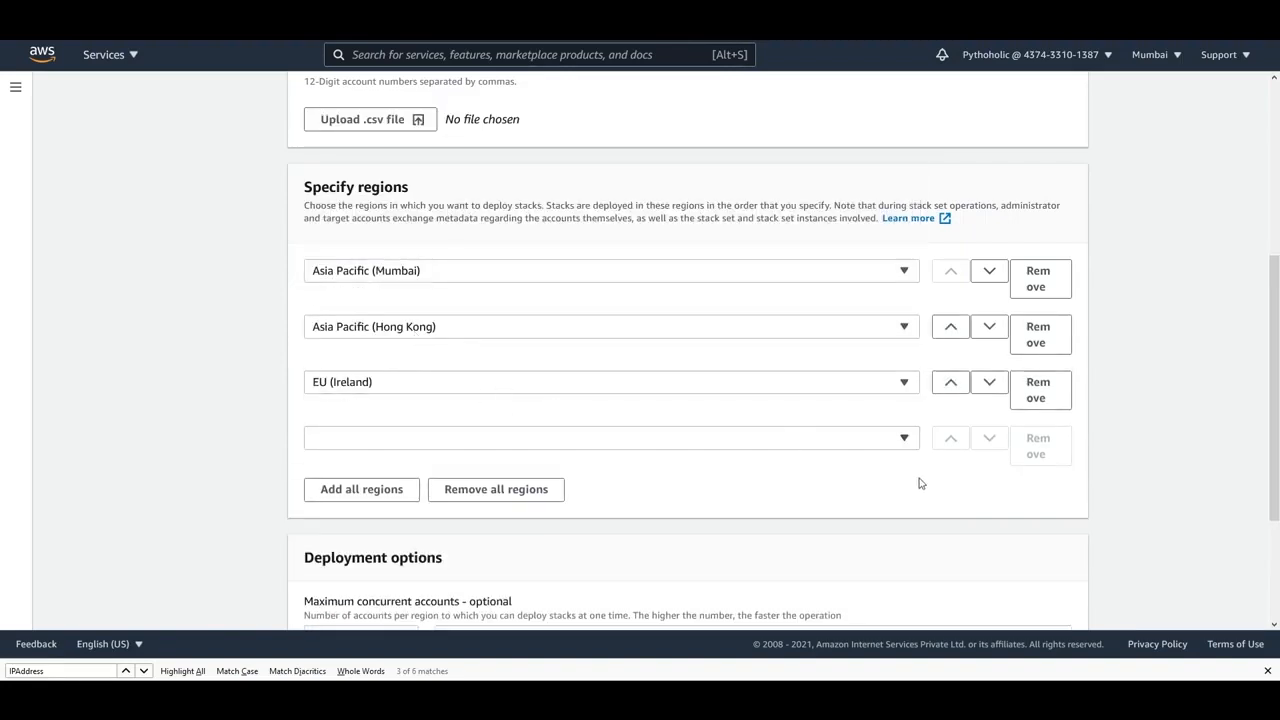
# Step: Examine the specified regions and the deployment options for maximum concurrent accounts and failure tolerance
pyautogui.scroll(-1, 920, 483)
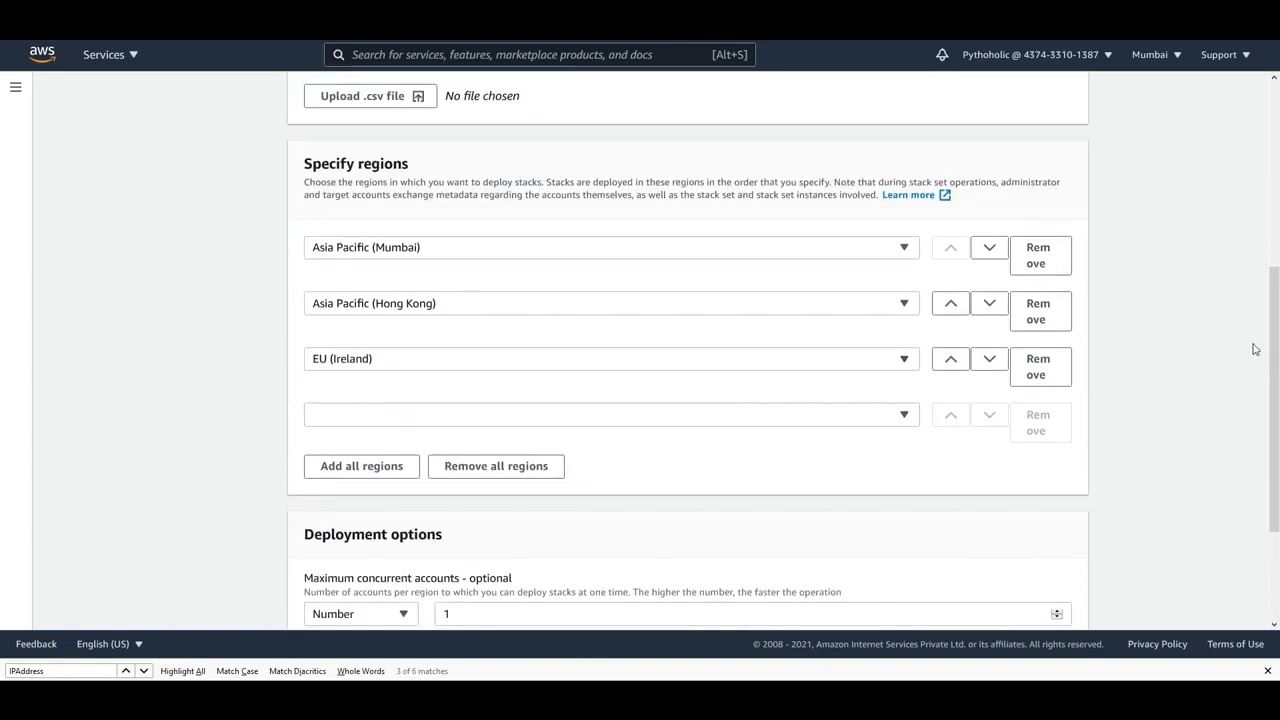
pyautogui.scroll(3, 1252, 352)
pyautogui.scroll(-5, 1248, 350)
pyautogui.scroll(2, 1248, 350)
pyautogui.scroll(-2, 1248, 348)
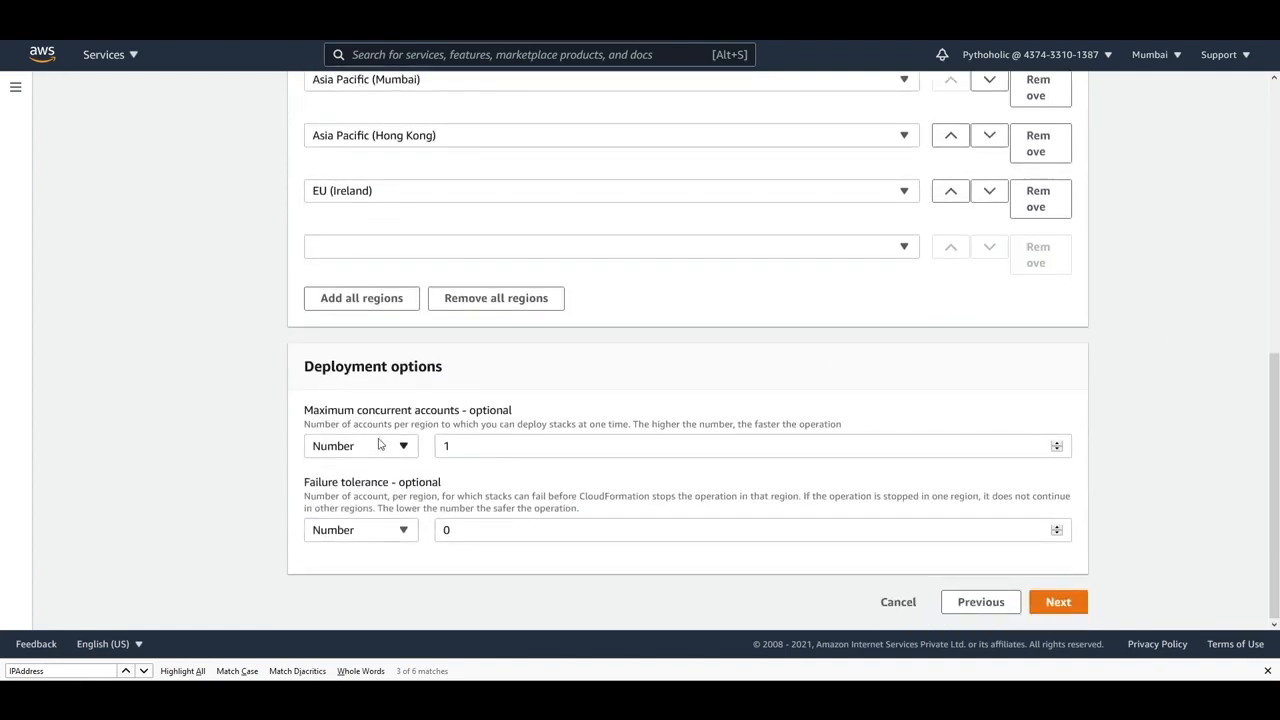
pyautogui.moveTo(338, 414); pyautogui.dragTo(504, 416)
pyautogui.click(312, 431)
pyautogui.moveTo(302, 483); pyautogui.dragTo(458, 485)
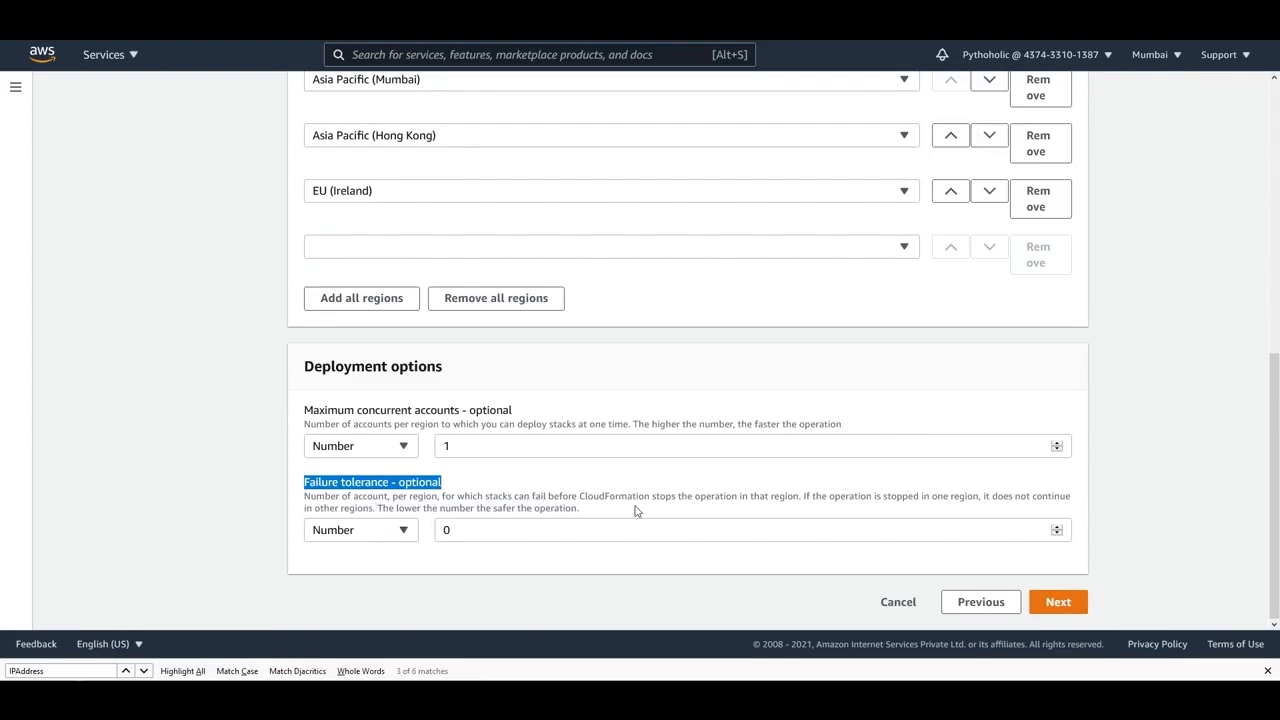
pyautogui.click(1158, 483)
pyautogui.scroll(5, 1156, 483)
pyautogui.scroll(-5, 1247, 466)
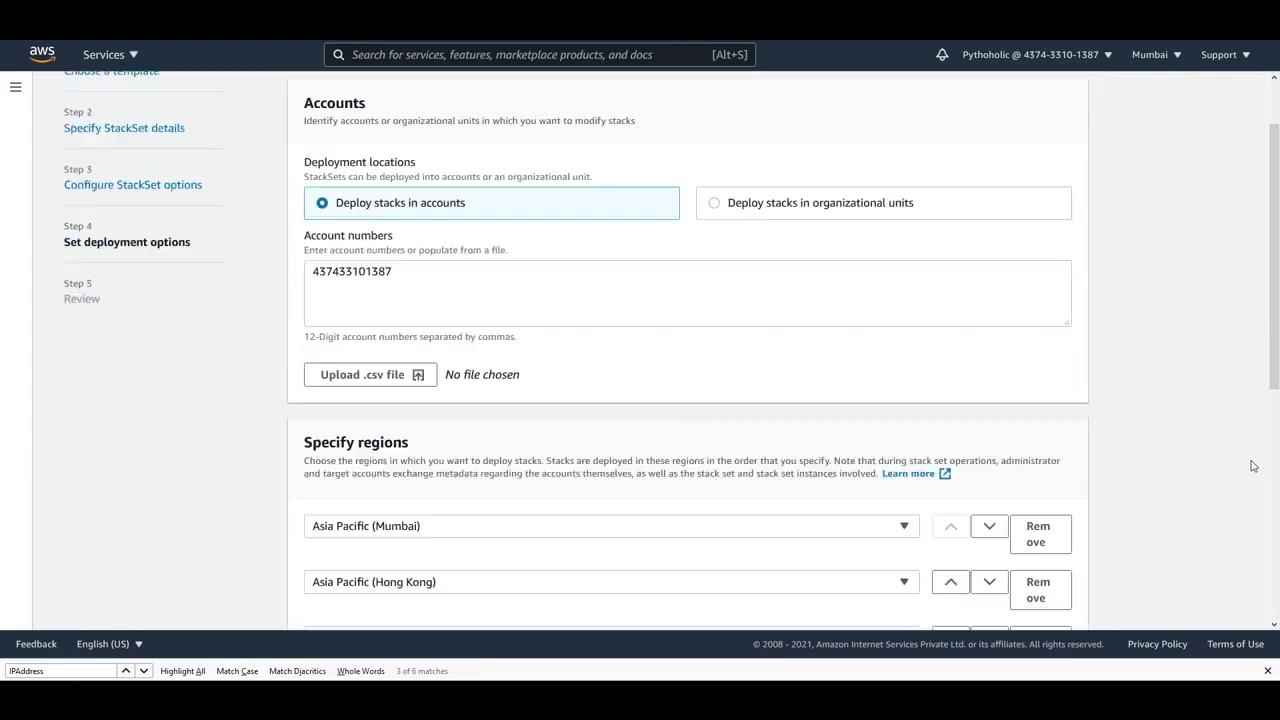
# Step: Accept the default deployment options, continue to the review, and examine the template, parameters, permissions and deployment settings
pyautogui.click(1058, 601)
pyautogui.scroll(-8, 1217, 463)
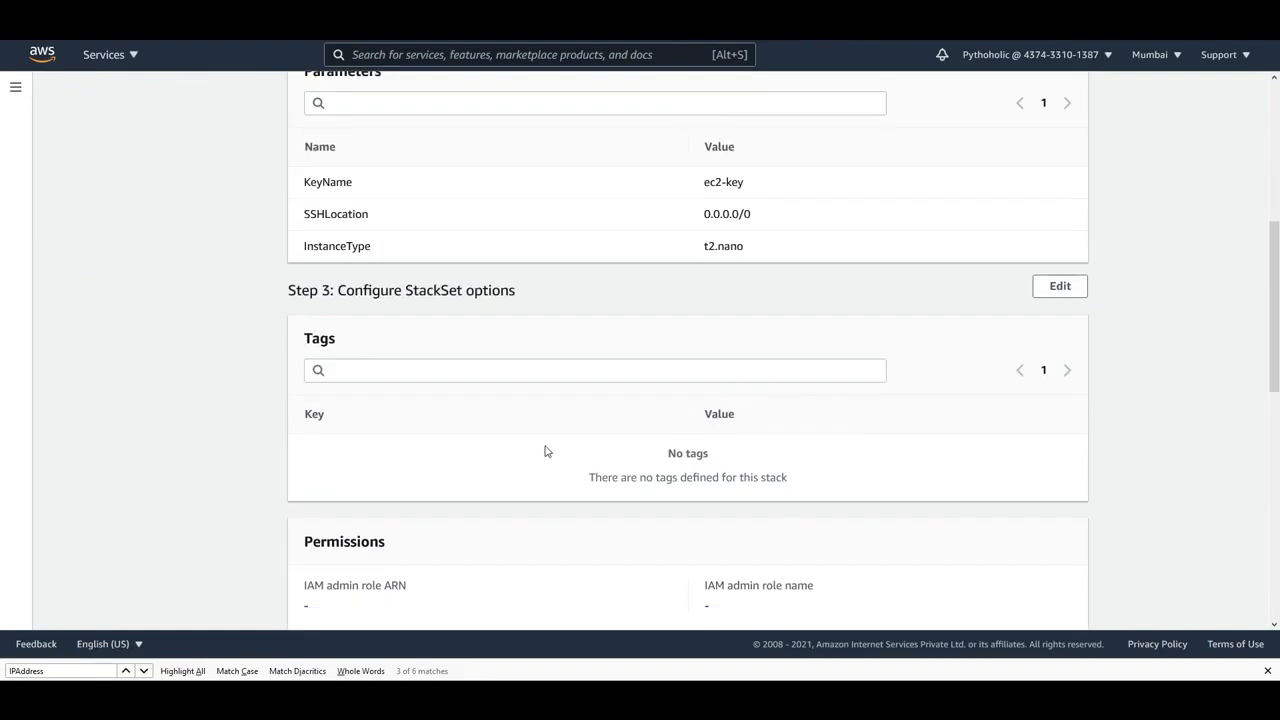
pyautogui.scroll(-3, 1007, 419)
pyautogui.scroll(5, 1091, 509)
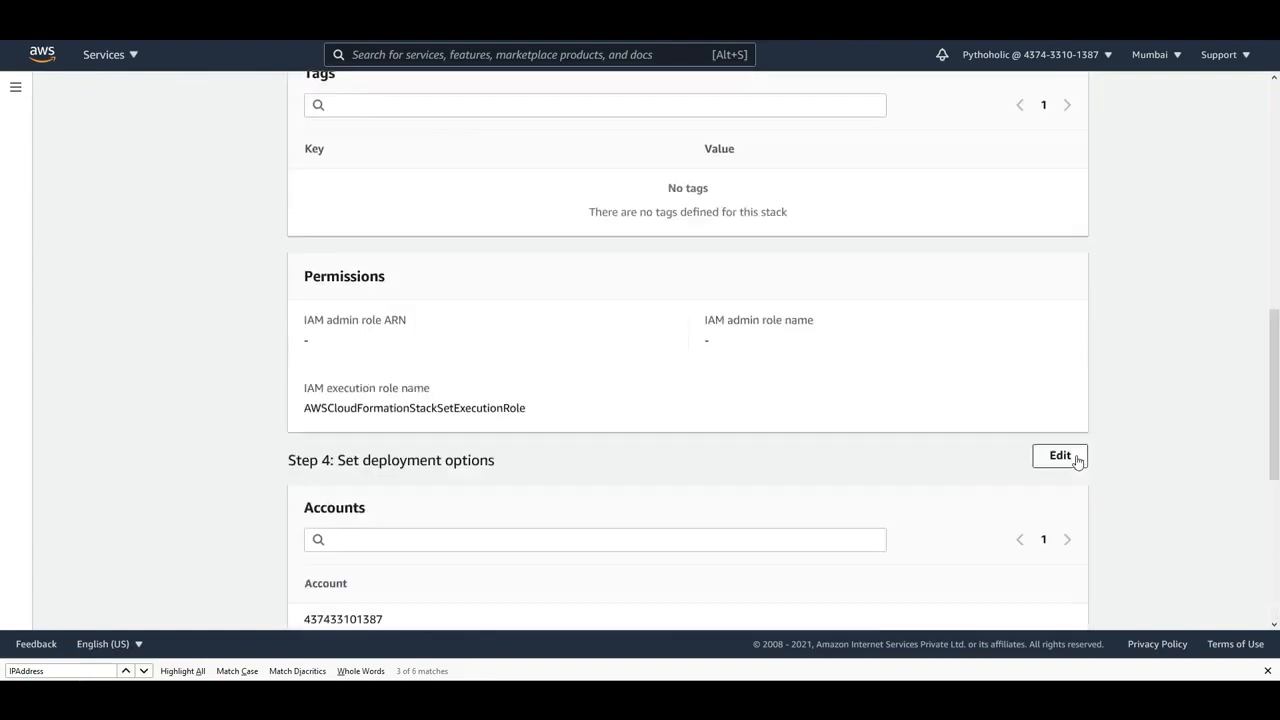
pyautogui.scroll(-5, 1070, 540)
pyautogui.scroll(10, 1214, 449)
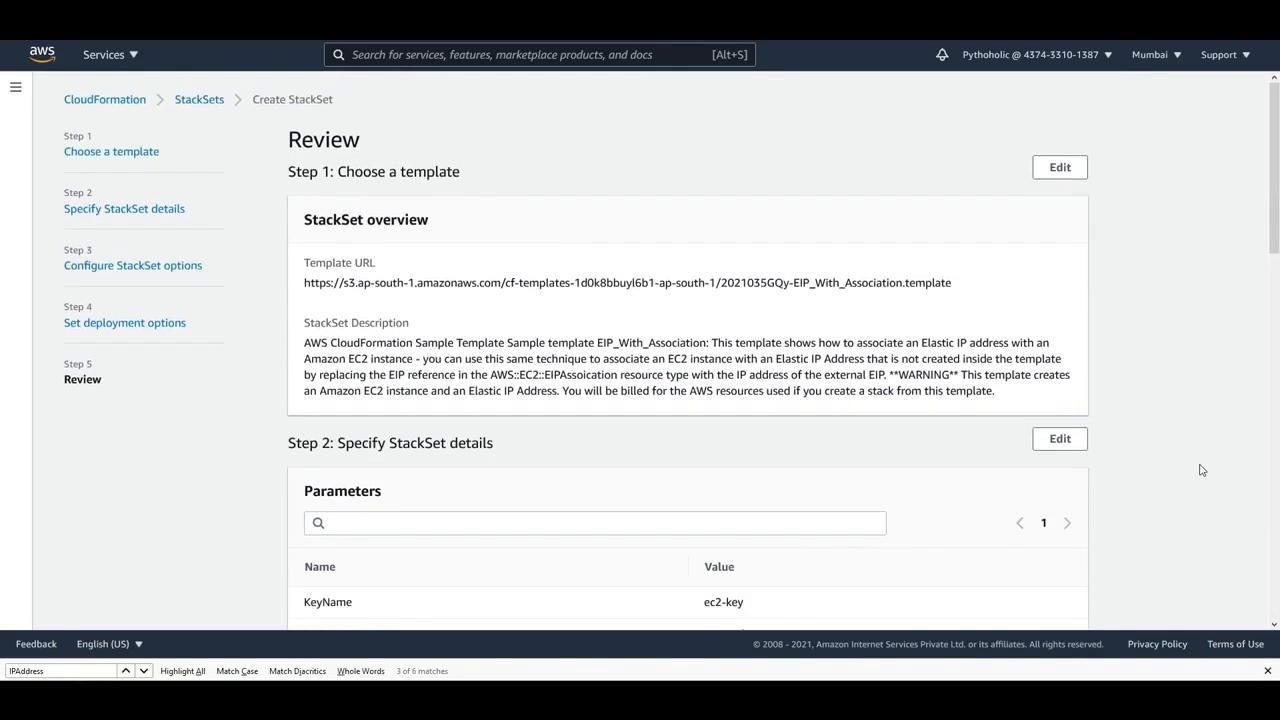